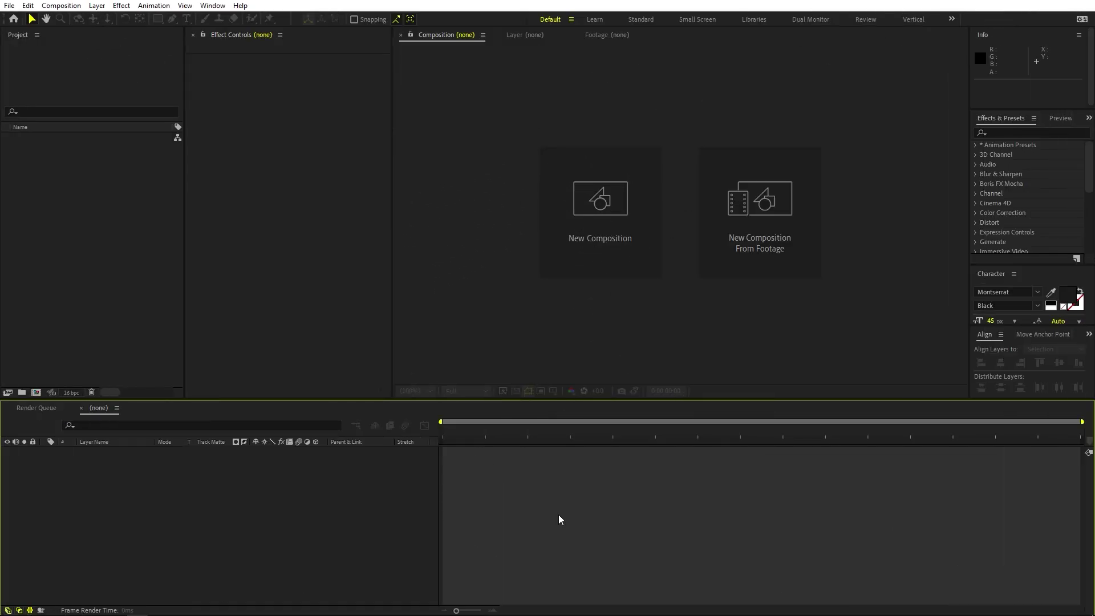
Step: Create a composition named Main at 1920 x 1080 px
left_click(61, 5)
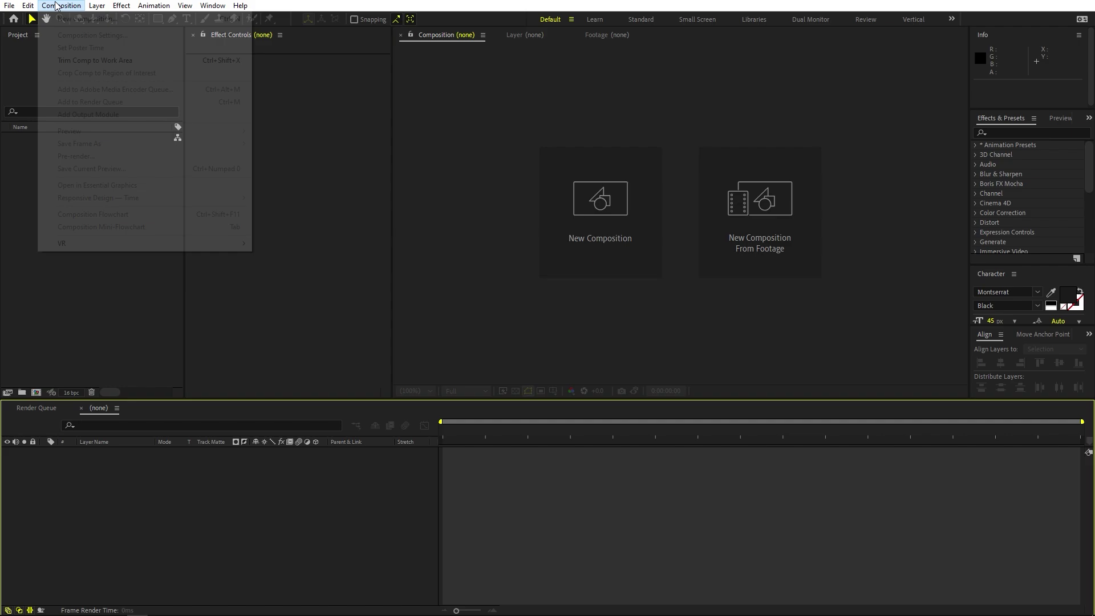
left_click(74, 17)
type("Mai")
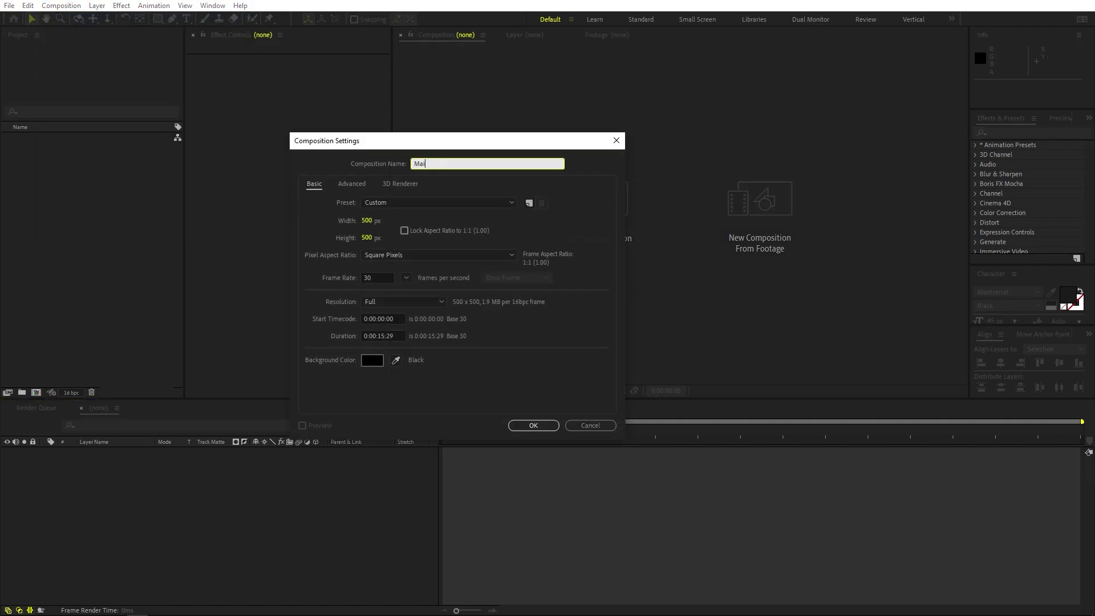
type("n")
left_click(367, 220)
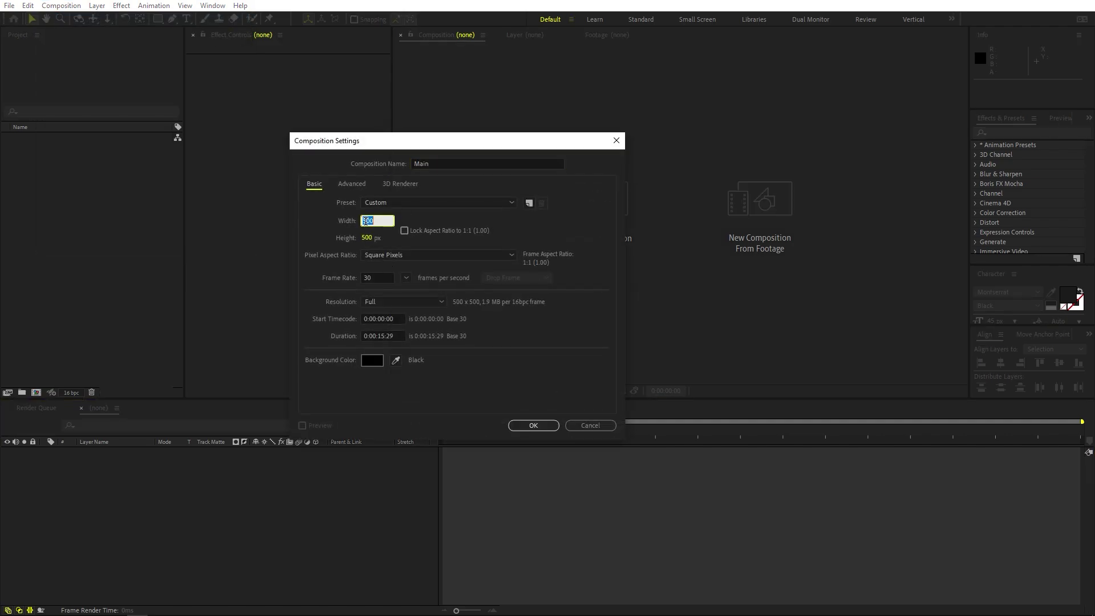
type("1920")
key("Tab")
type("1080")
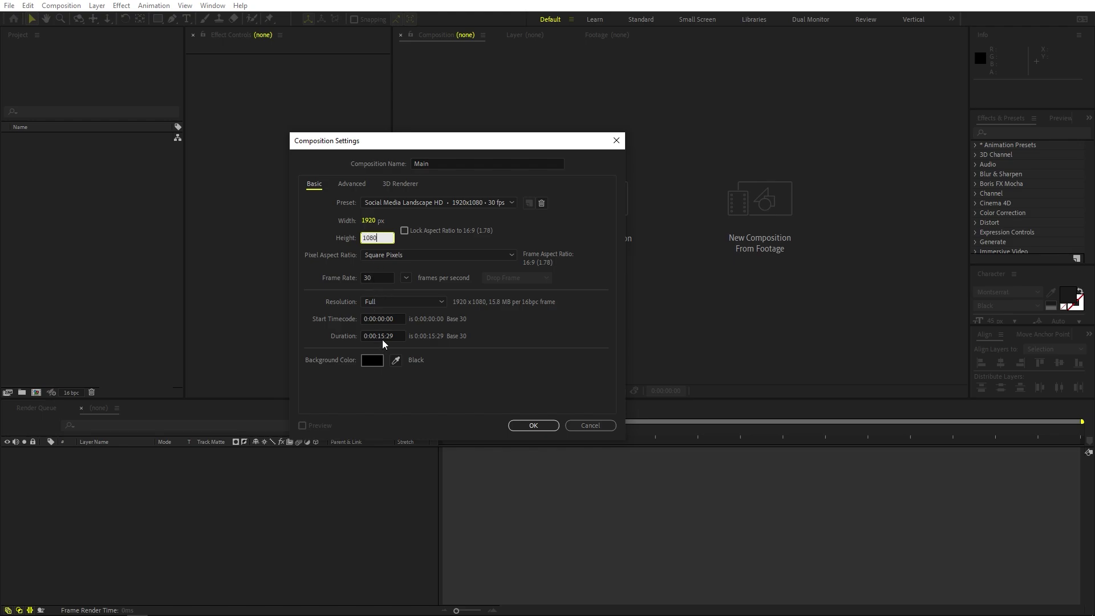
left_click(519, 427)
left_click(120, 319)
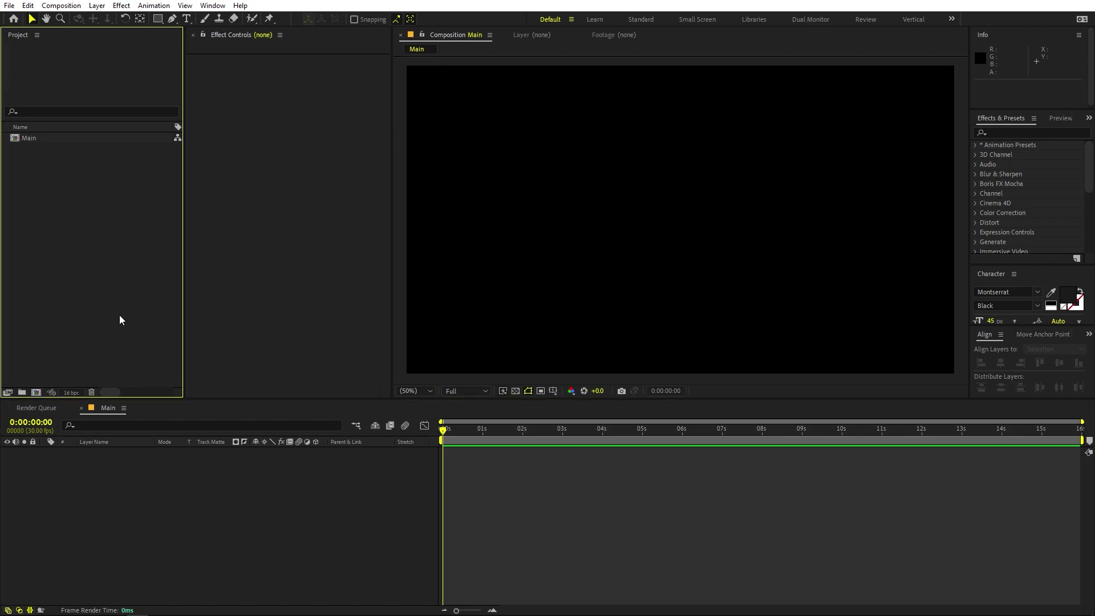
Step: Create a second composition named M at 500 x 500 px
left_click(73, 6)
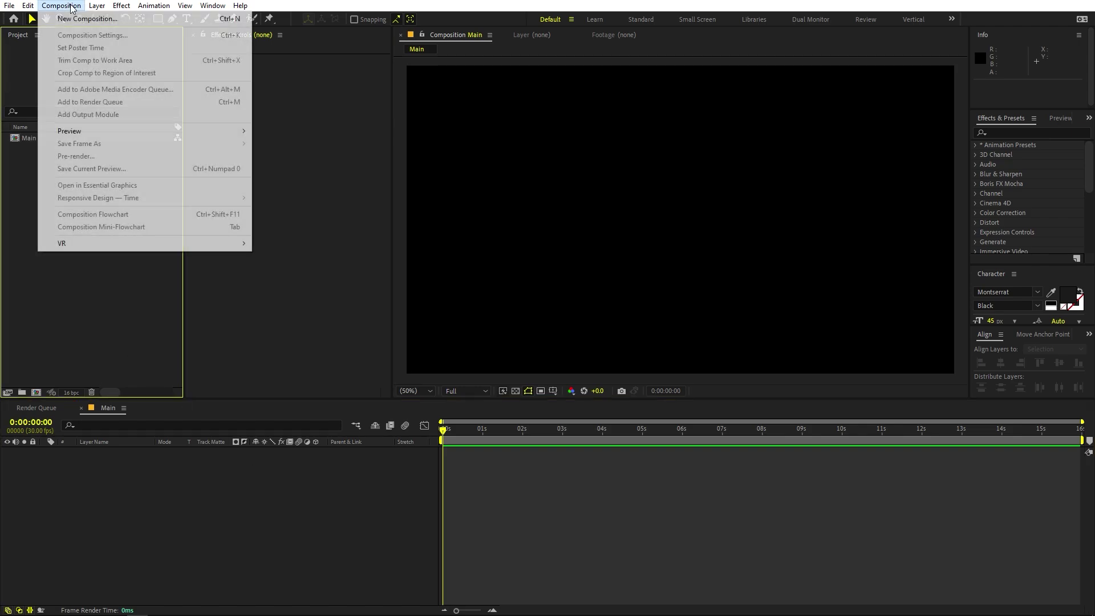
left_click(78, 21)
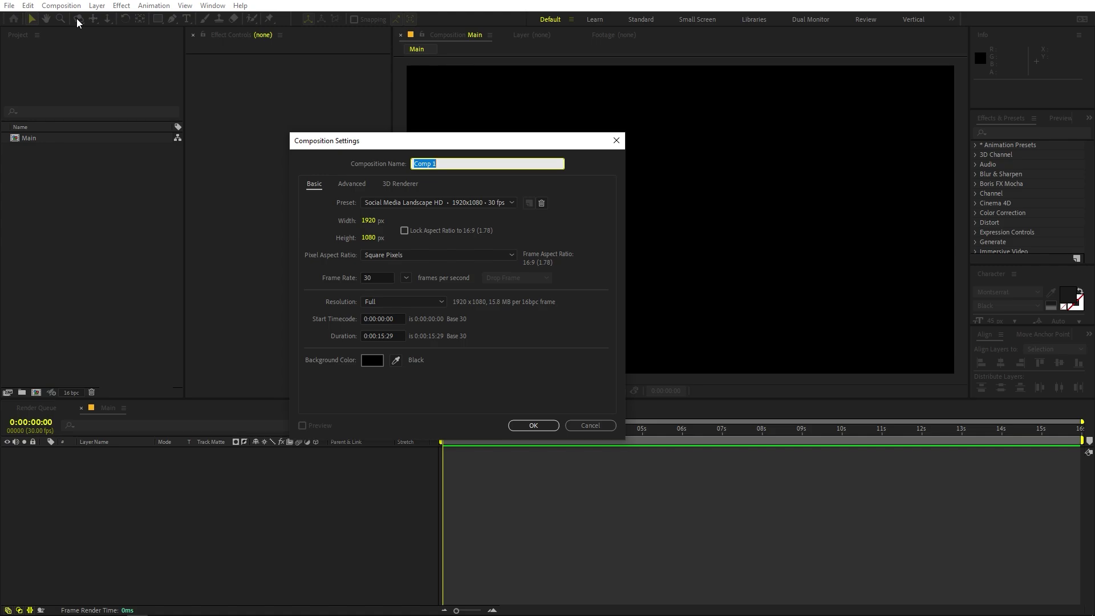
type("M")
left_click(369, 220)
type("500")
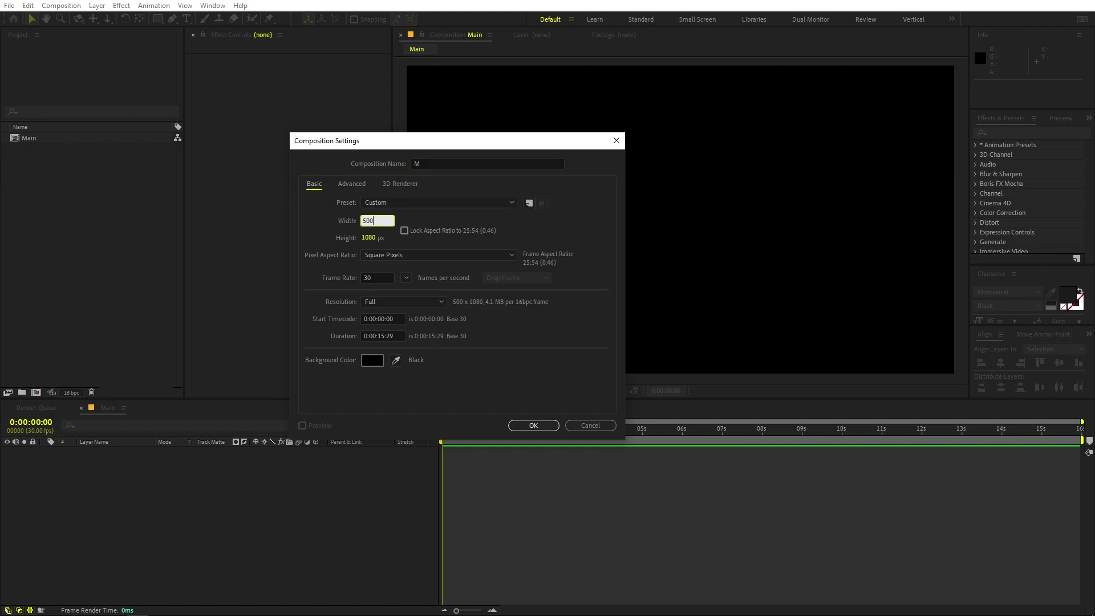
key("Tab")
type("500")
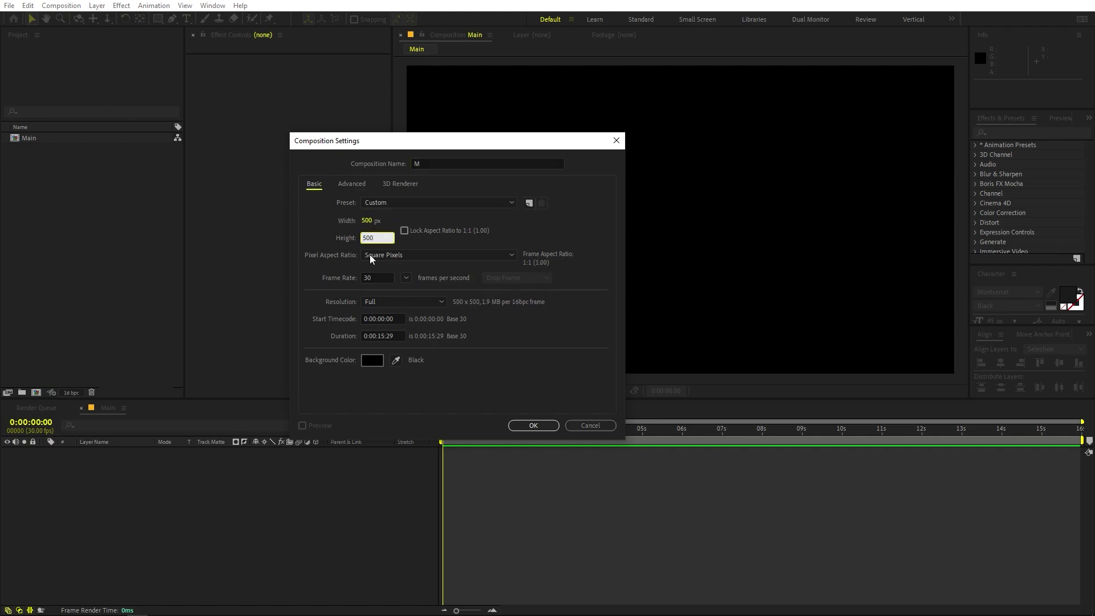
left_click(533, 426)
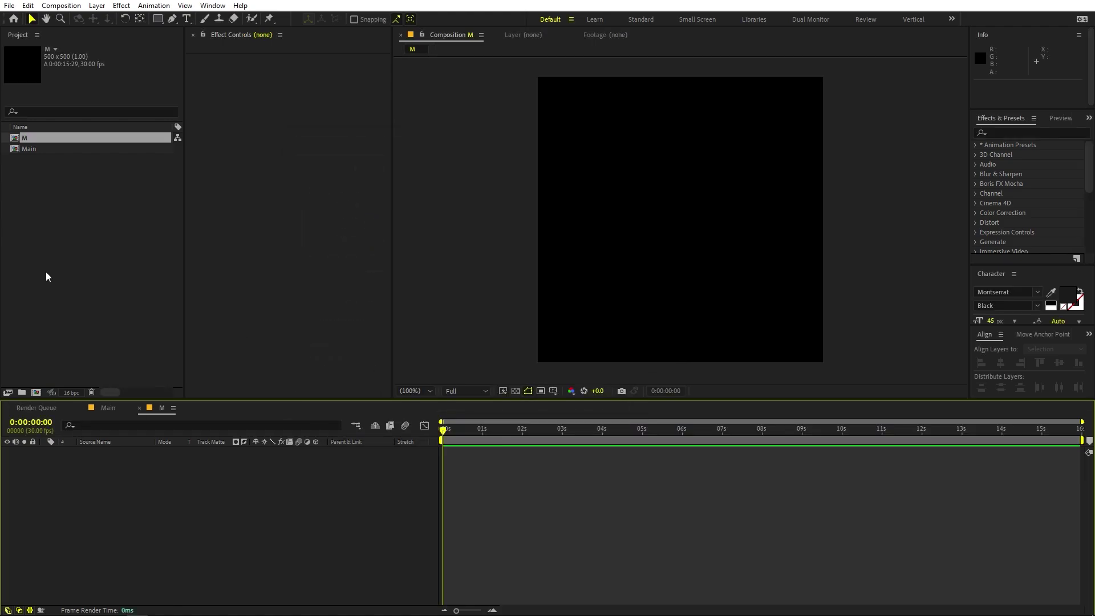
Step: Add a light gray (D6D6D6) solid layer as a background in the Main composition
double_click(32, 151)
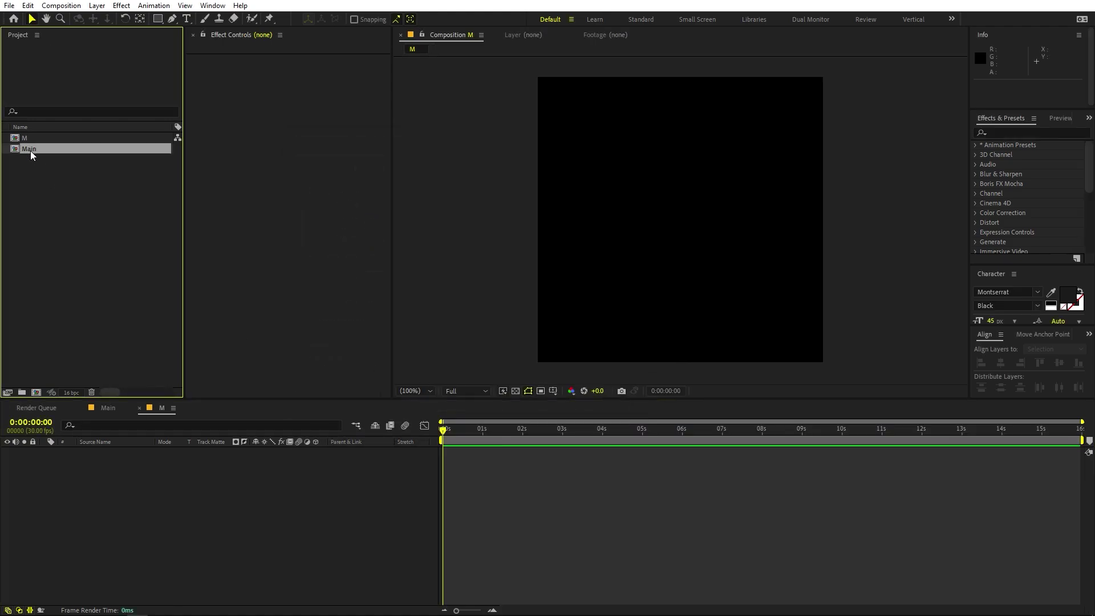
right_click(183, 530)
mouse_move(232, 387)
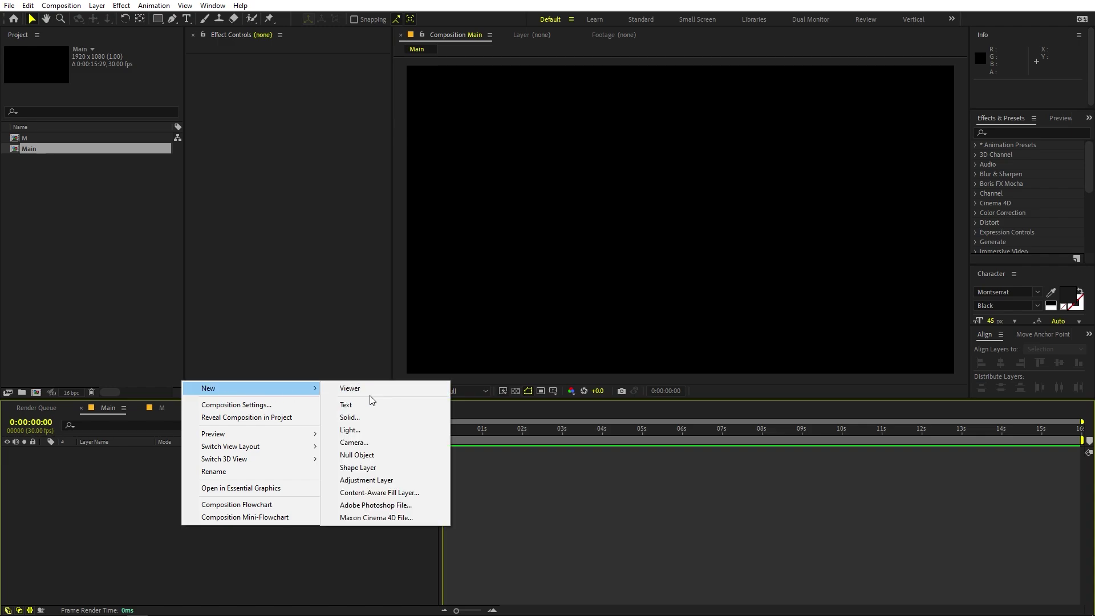
left_click(361, 417)
left_click(334, 301)
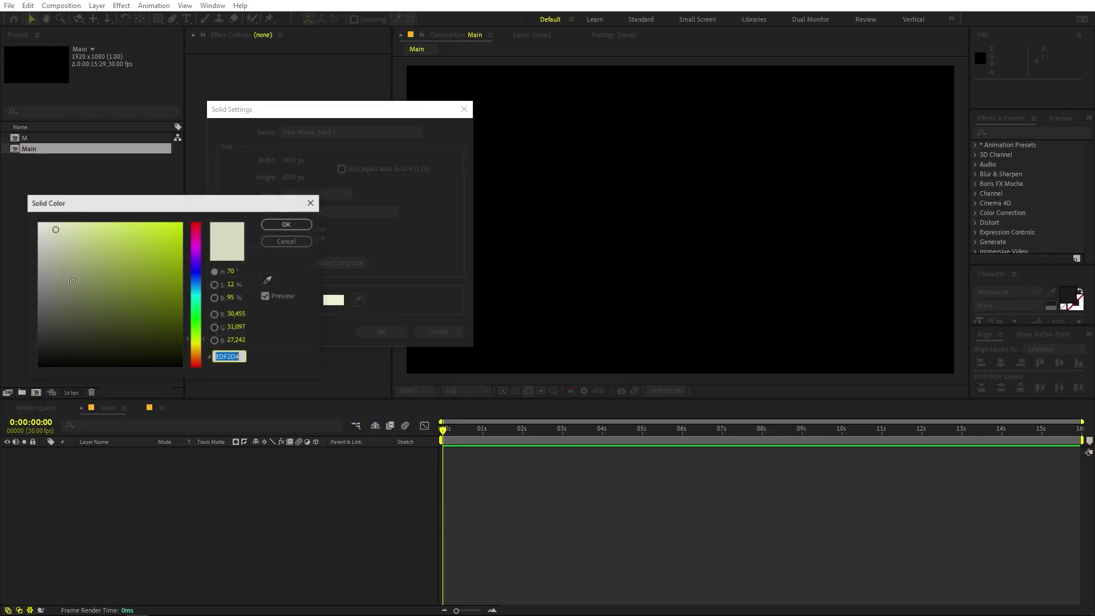
mouse_move(45, 251)
left_mouse_down()
mouse_move(38, 234)
mouse_move(37, 245)
left_mouse_up()
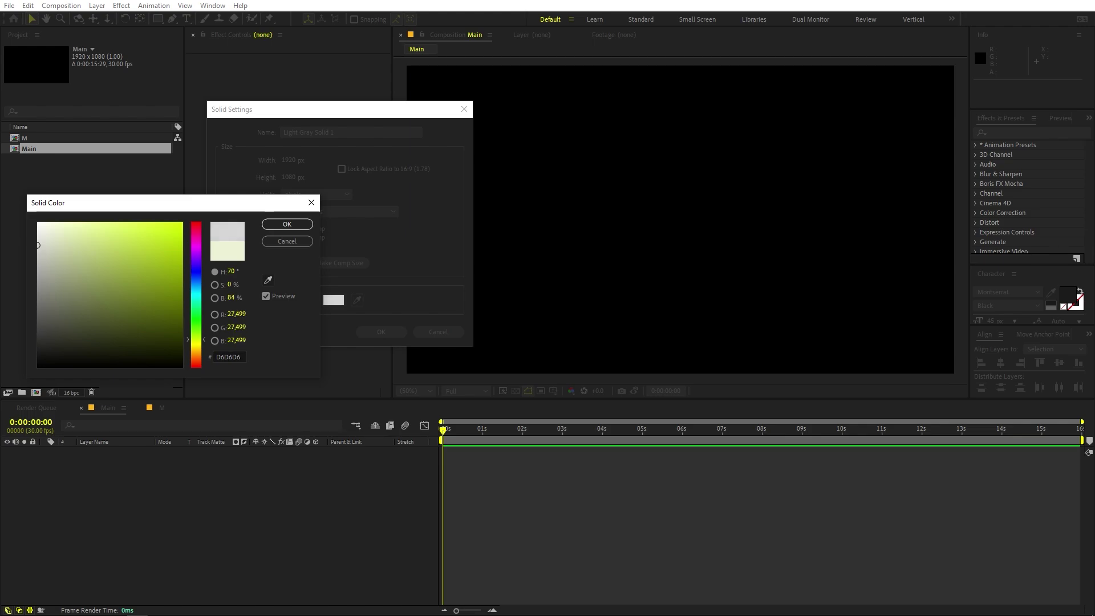
left_click(287, 224)
left_click(381, 334)
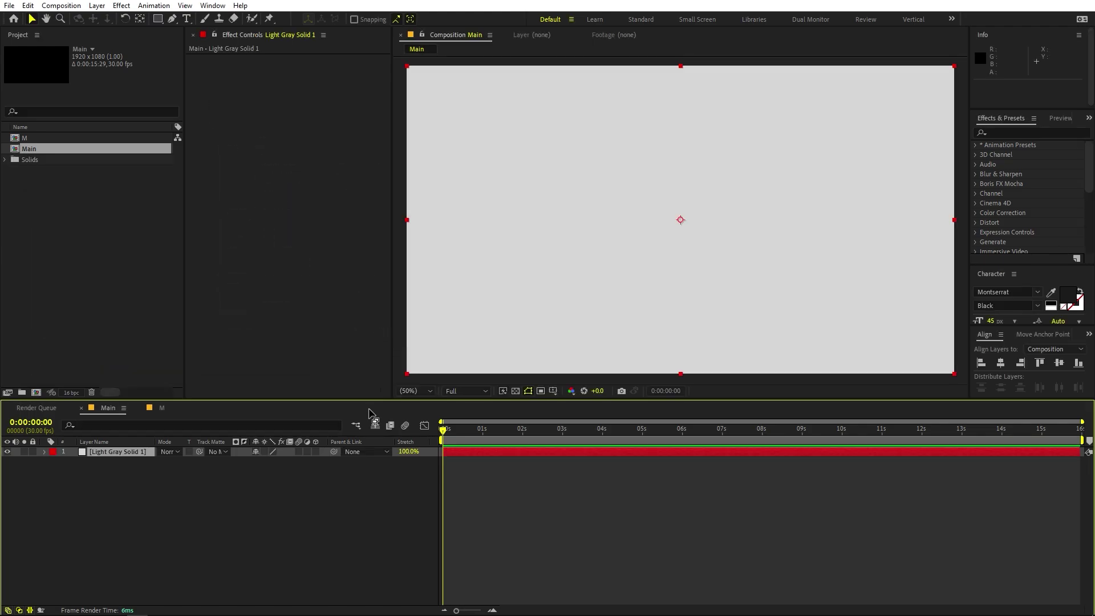
left_click(148, 295)
Step: In the M composition, show the transparency grid and add a text layer with the letter M
double_click(24, 137)
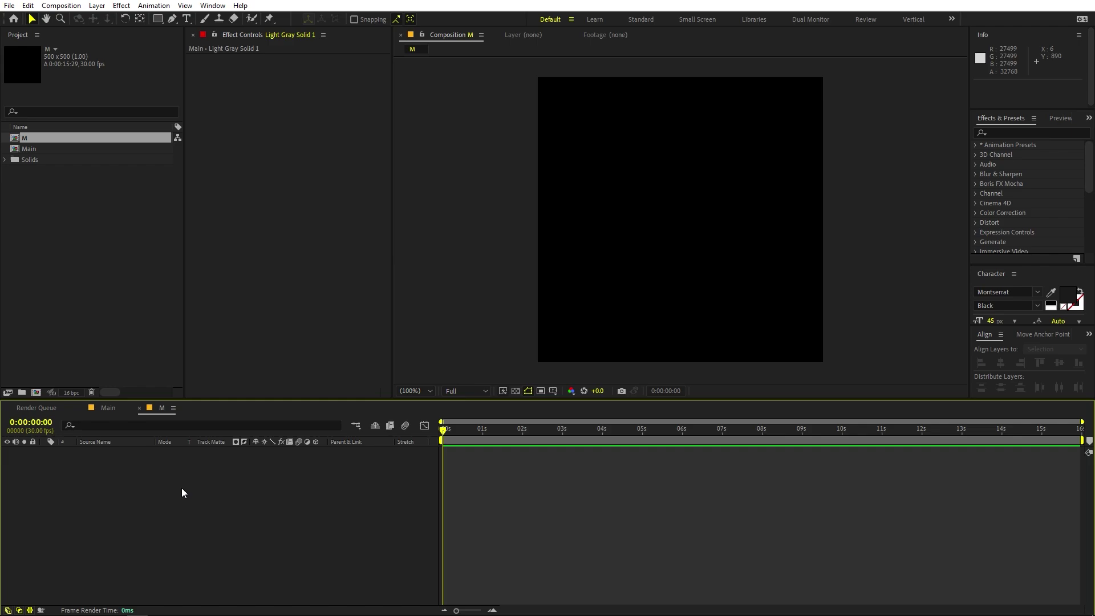
left_click(515, 391)
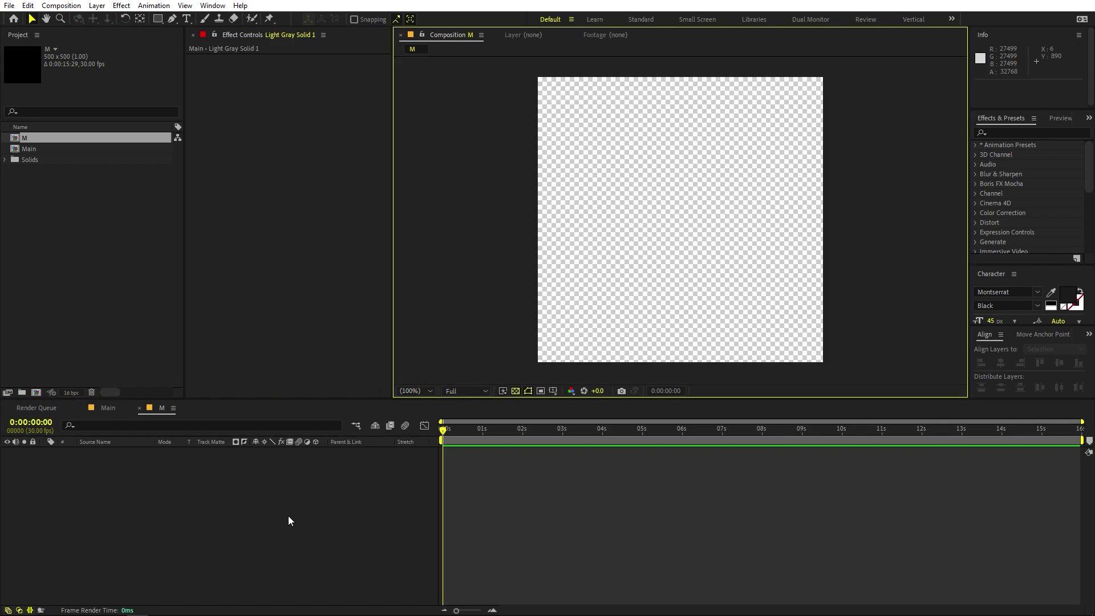
left_click(288, 516)
left_click(187, 21)
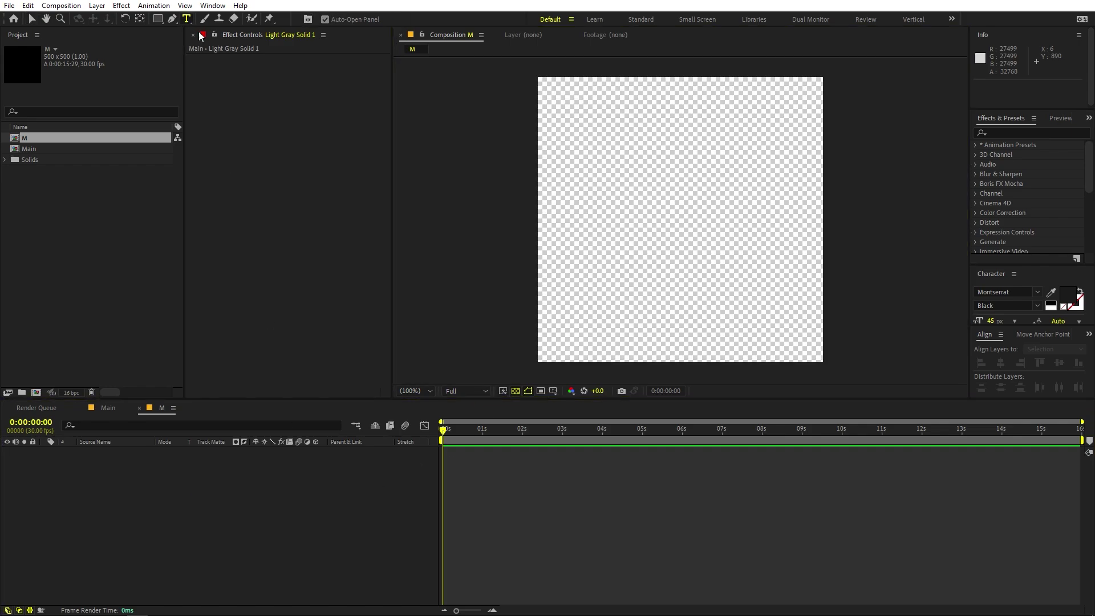
left_click(619, 224)
type("M")
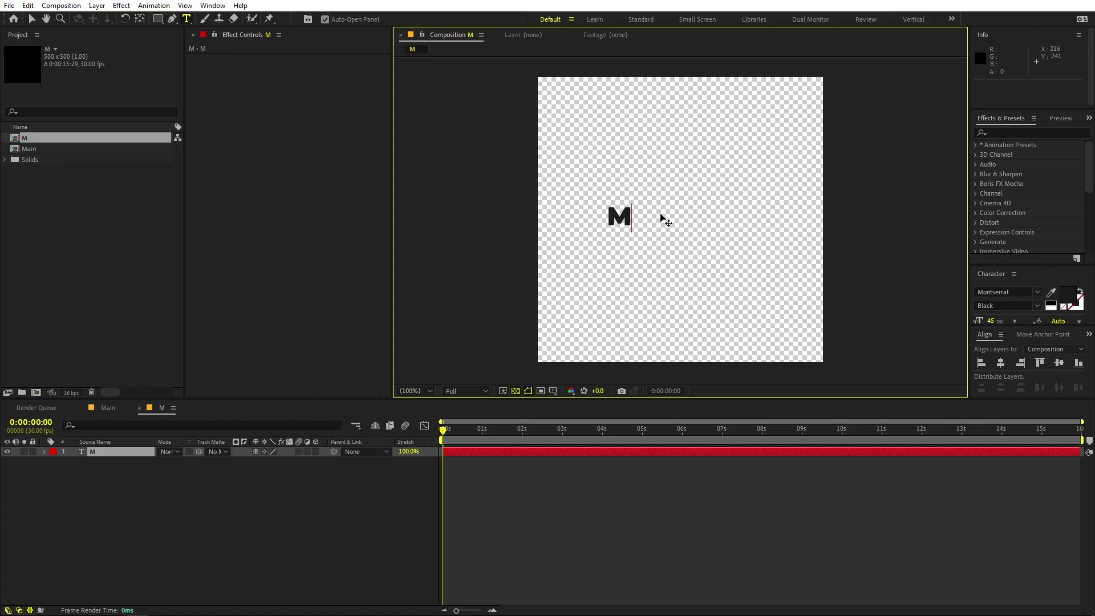
Step: Center the M text layer horizontally and vertically in the composition
left_click_drag(635, 218, 589, 214)
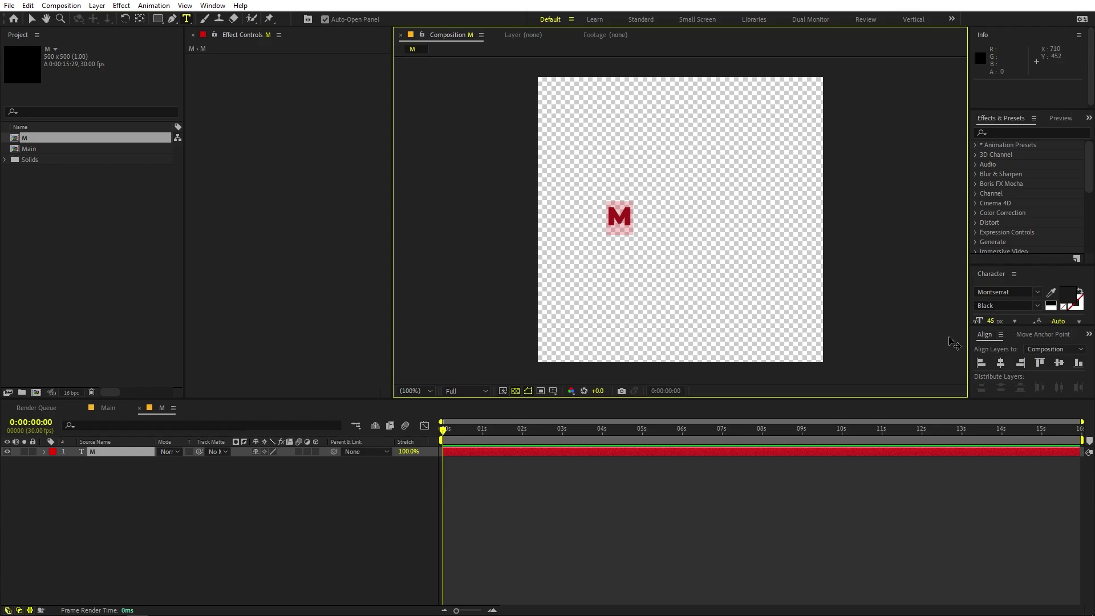
left_click(1001, 364)
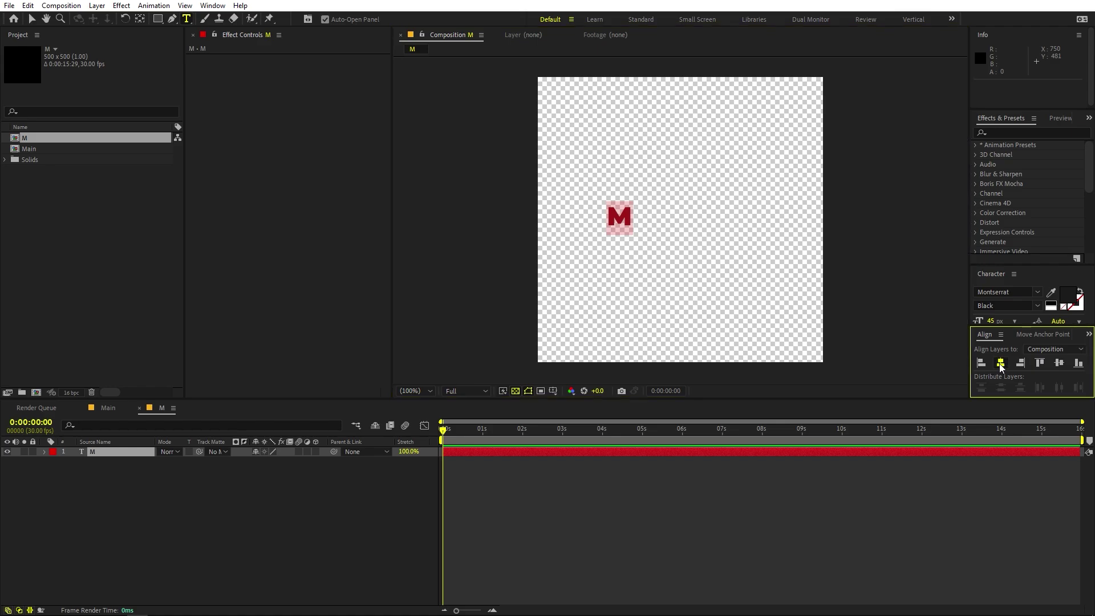
left_click(1059, 365)
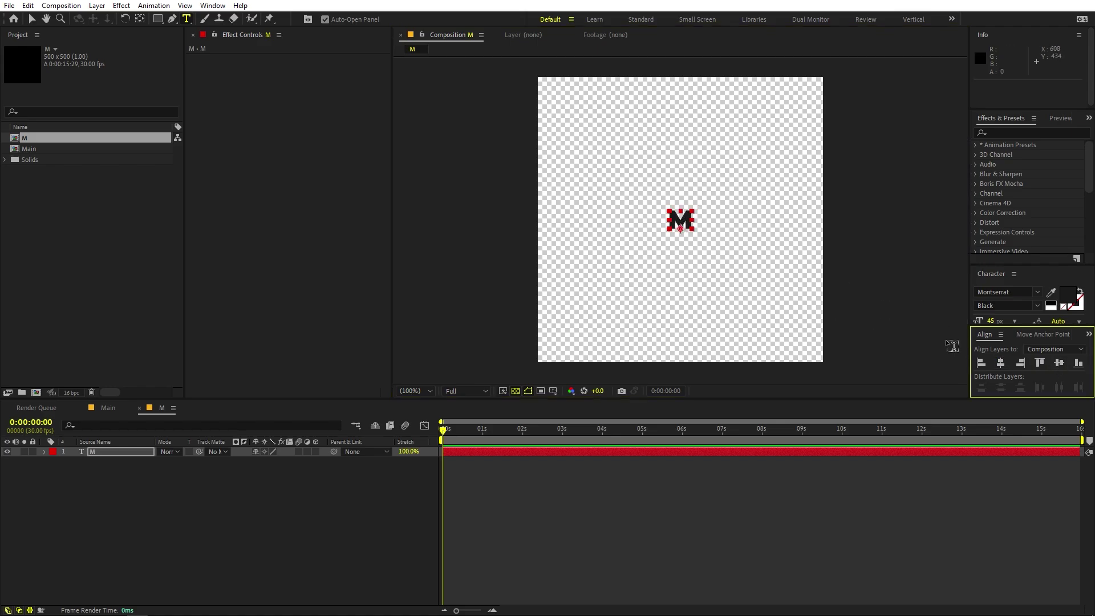
left_click(213, 5)
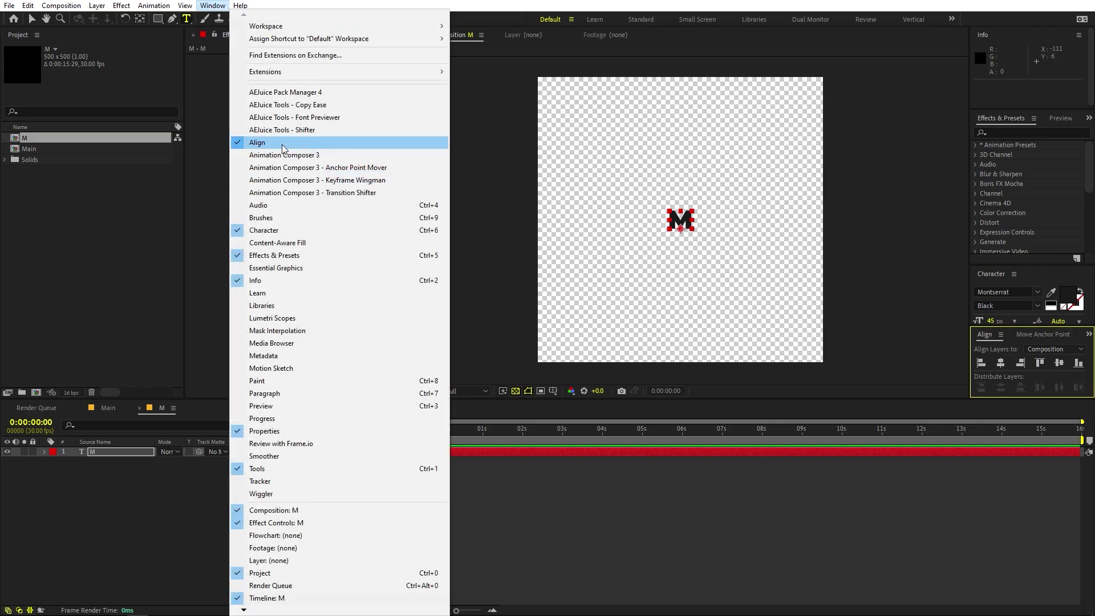
left_click(119, 472)
Step: Center the anchor point of the M text layer within the letter
left_click(117, 453)
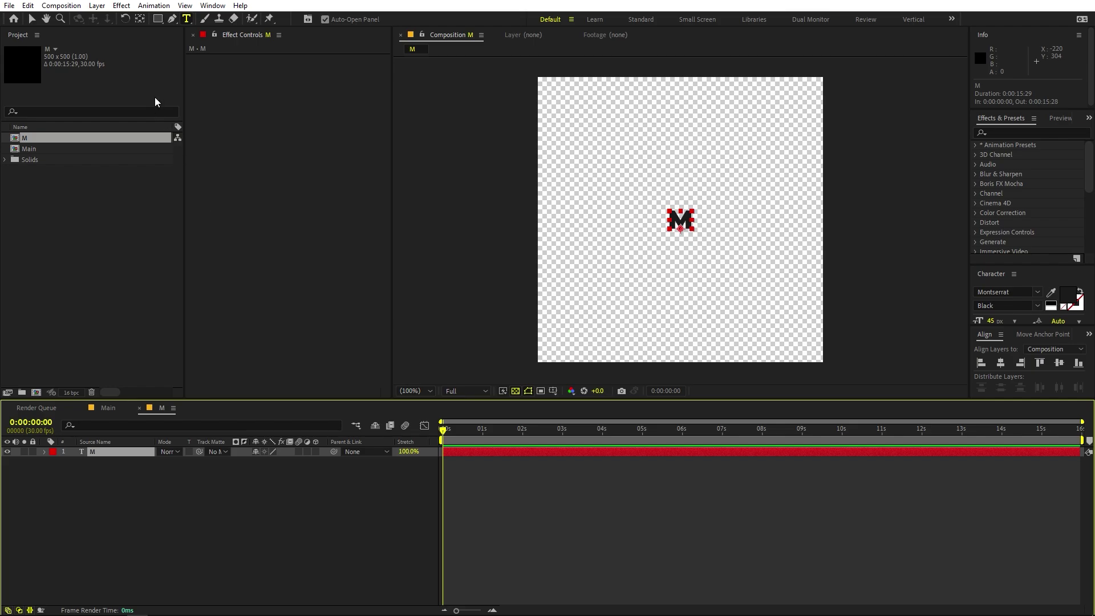
left_click(142, 23)
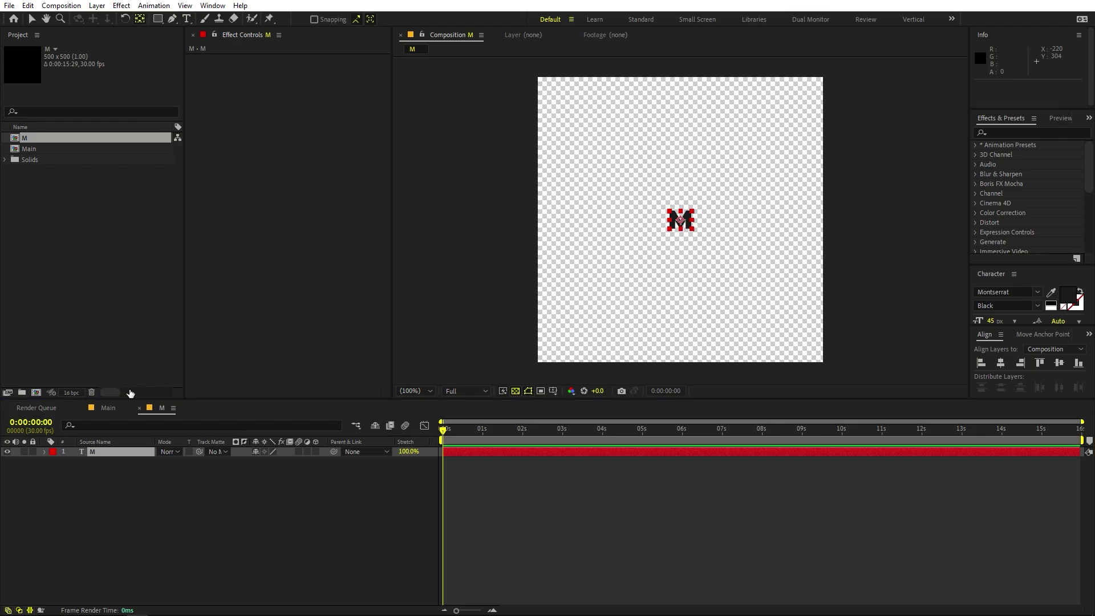
left_click(131, 474)
Step: Scale the M text layer up to 922% so the letter fills most of the composition
left_click(117, 451)
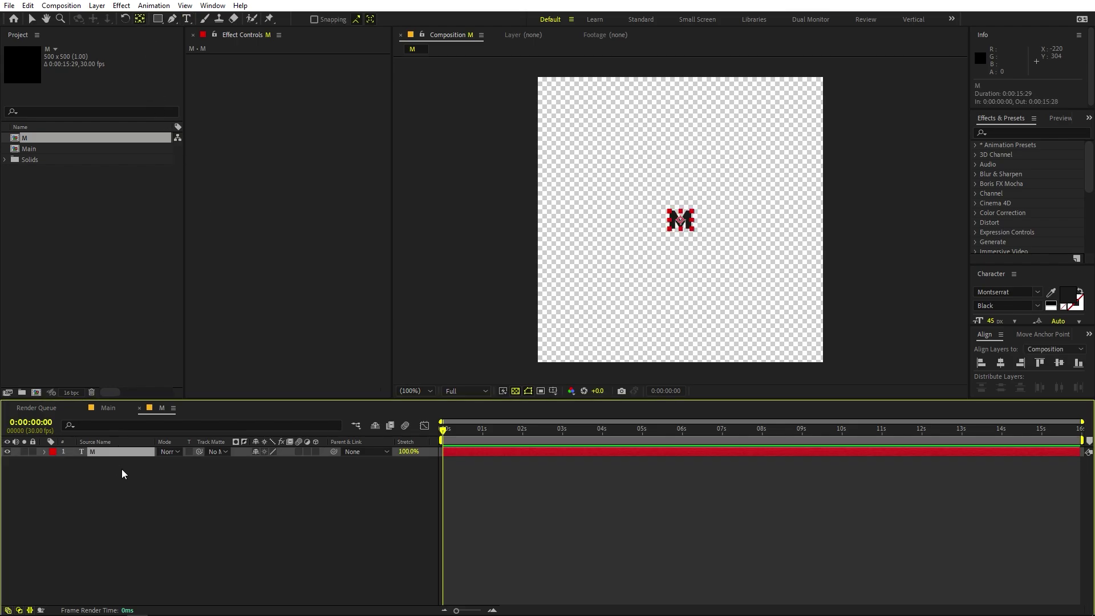
key("s")
left_click_drag(267, 461, 703, 430)
left_click(158, 536)
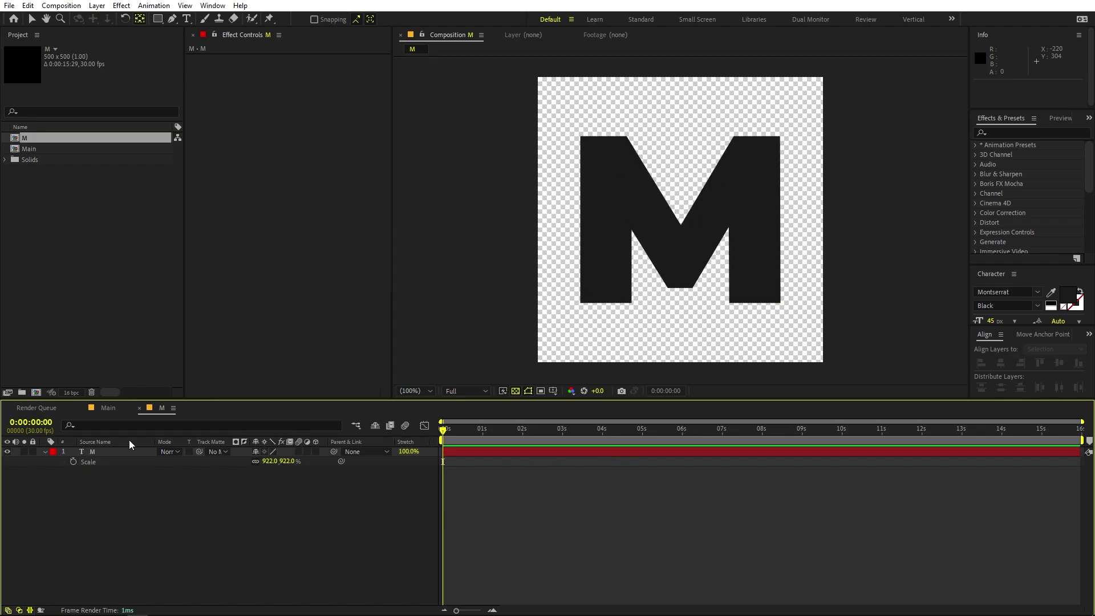
left_click(73, 295)
left_click(167, 502)
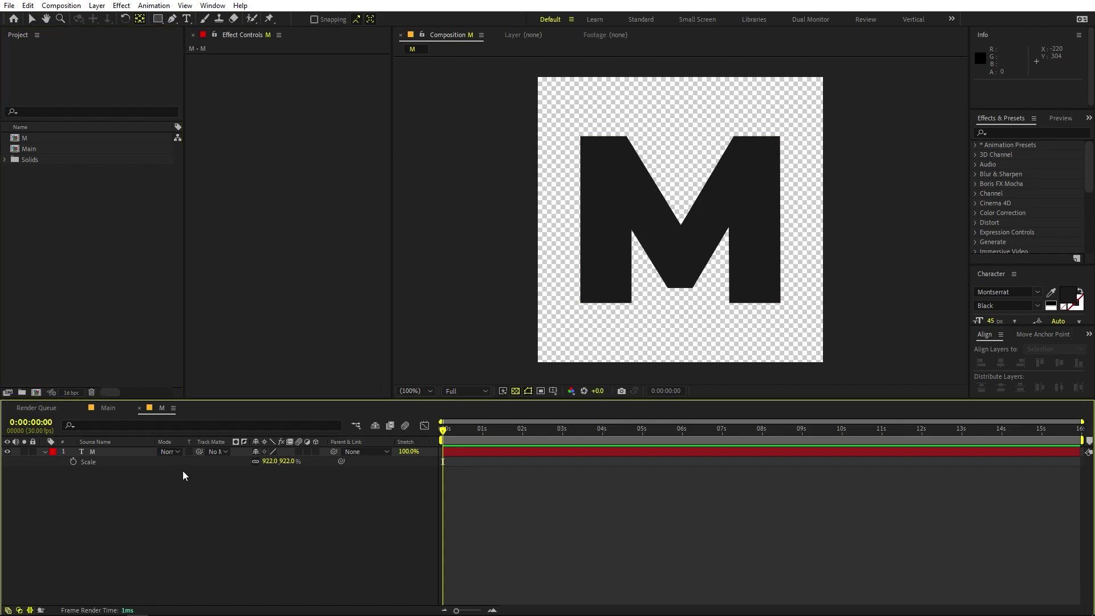
Step: Set the Rectangle tool's stroke color to dark gray 212121, based on a color sampled from the letter
left_click(158, 19)
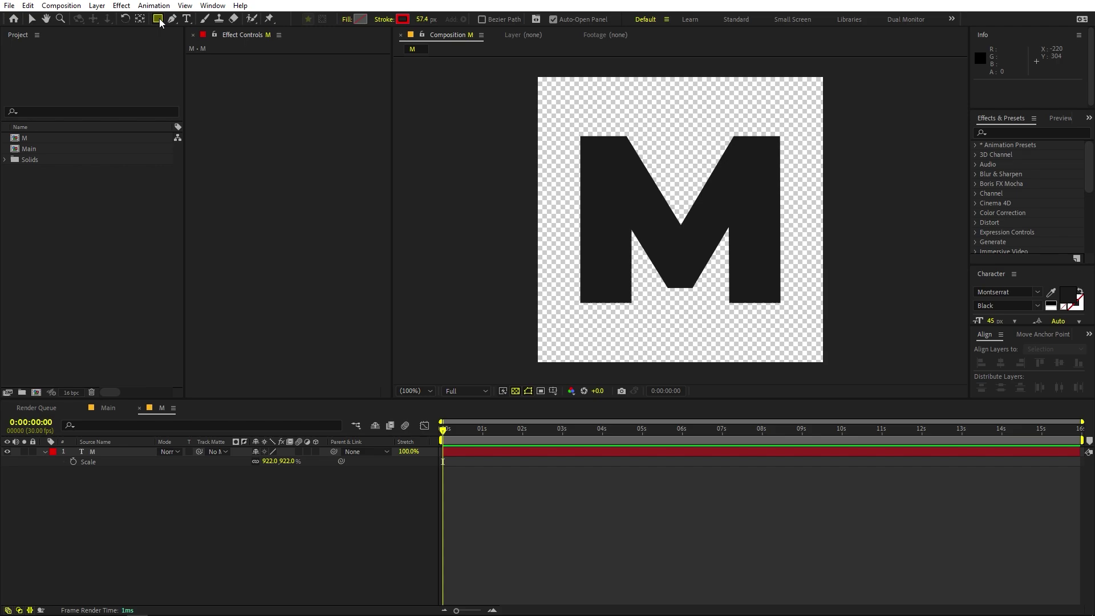
left_click(403, 19)
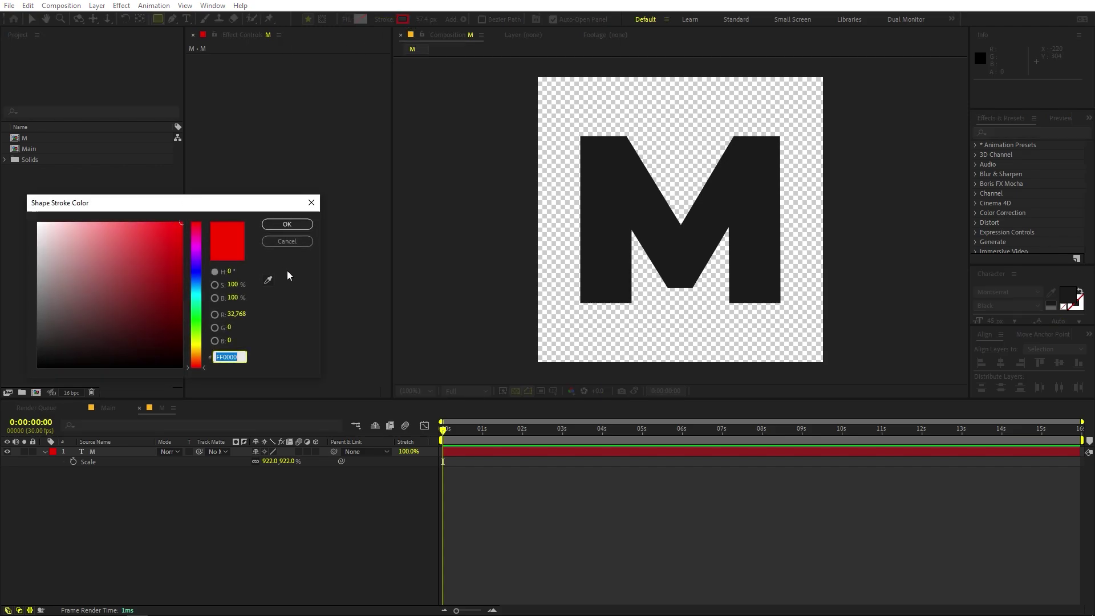
left_click(268, 279)
left_click(596, 153)
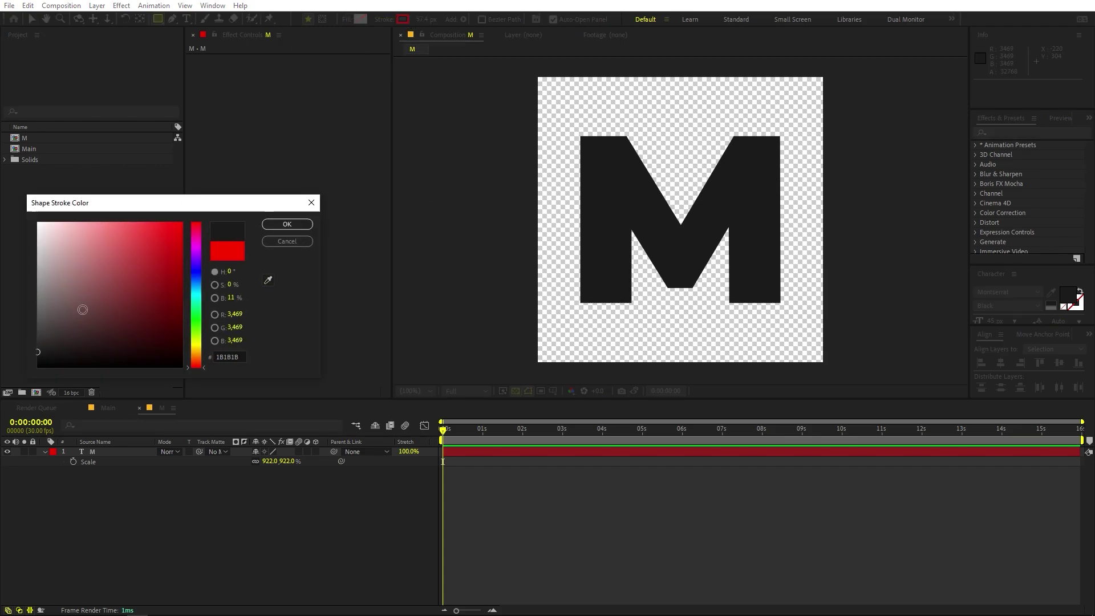
left_click_drag(50, 351, 27, 348)
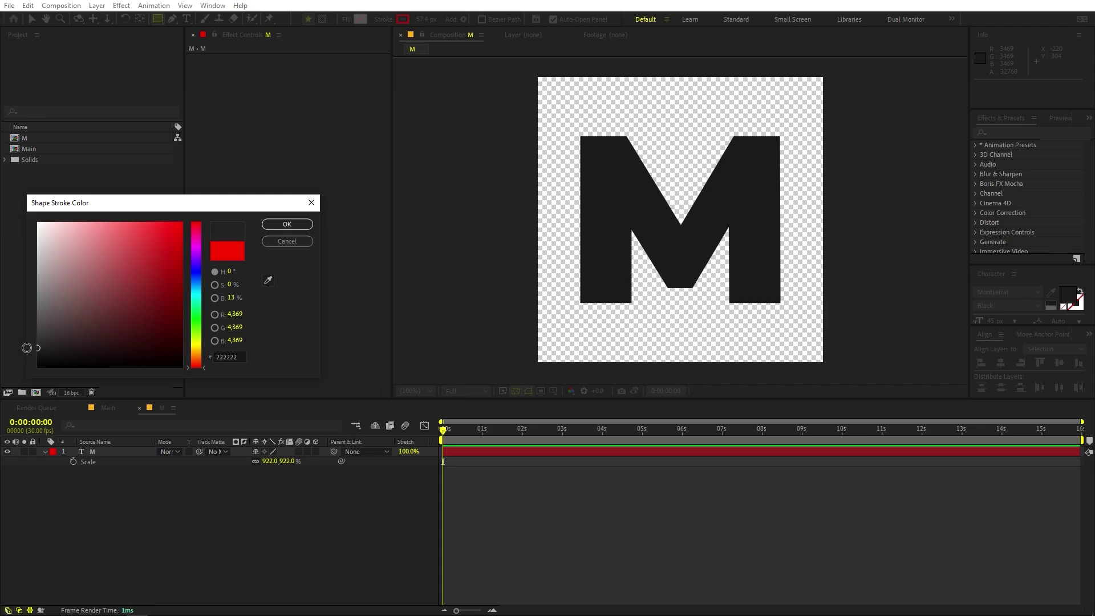
left_click(287, 224)
Step: Draw a square outline about 364 px wide around the letter M with a 2 px stroke
left_click(419, 19)
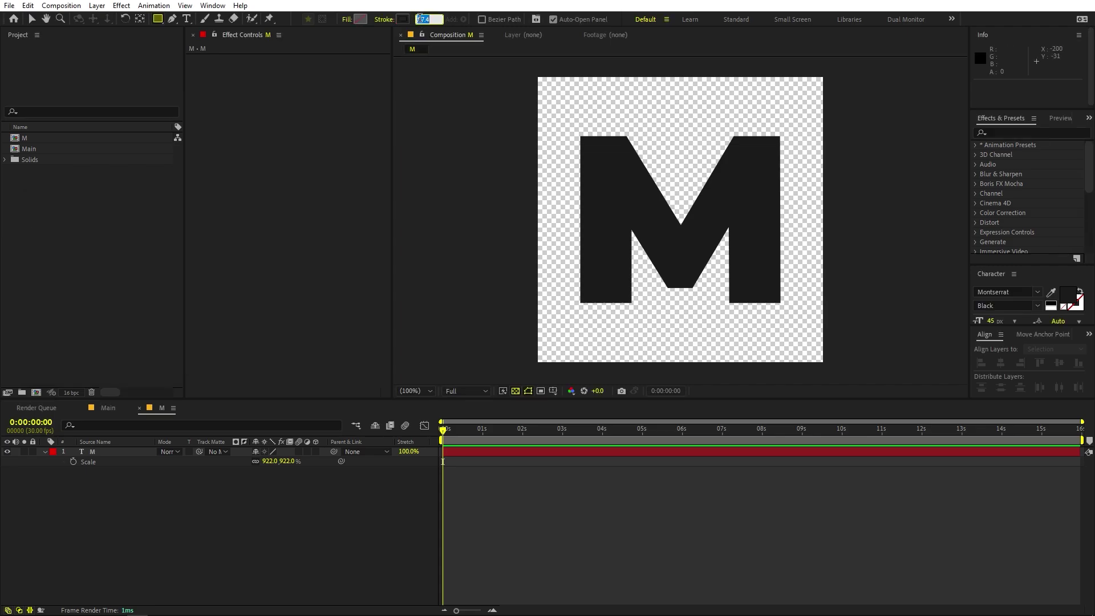
type("0")
key("Return")
left_click(223, 532)
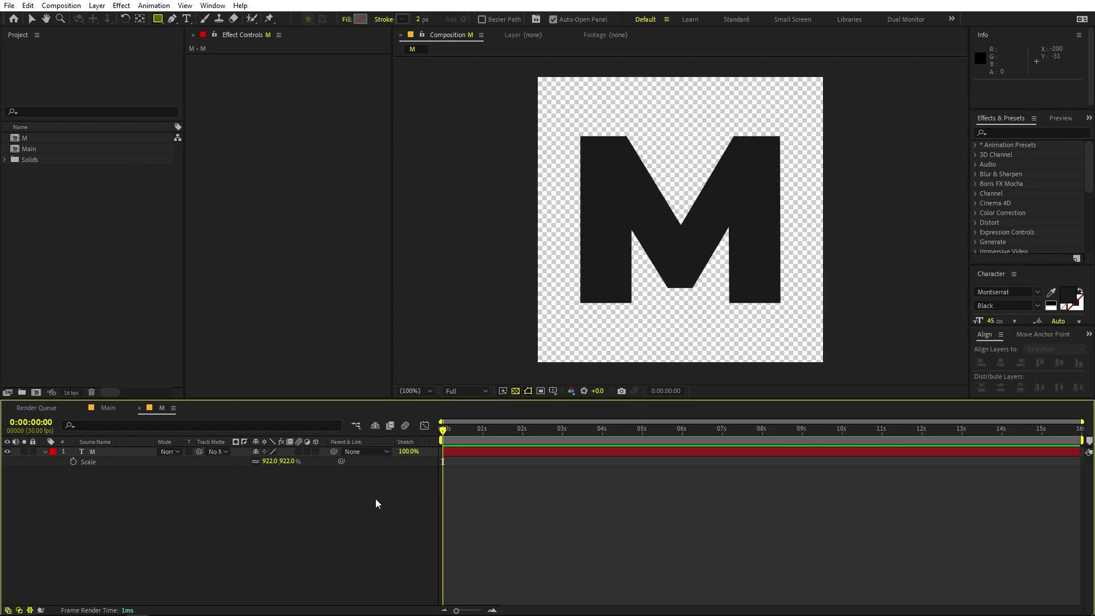
left_click_drag(572, 119, 780, 326)
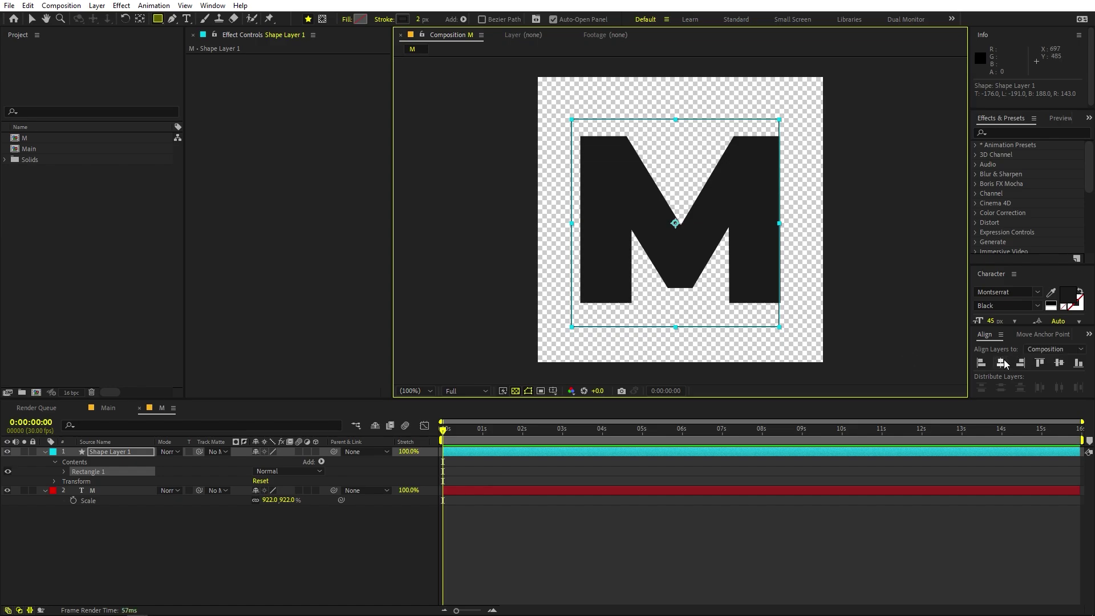
Step: Center the square outline in the composition and scale it to 96.7% so its sides meet the letter's edges
left_click(1003, 363)
left_click(1061, 364)
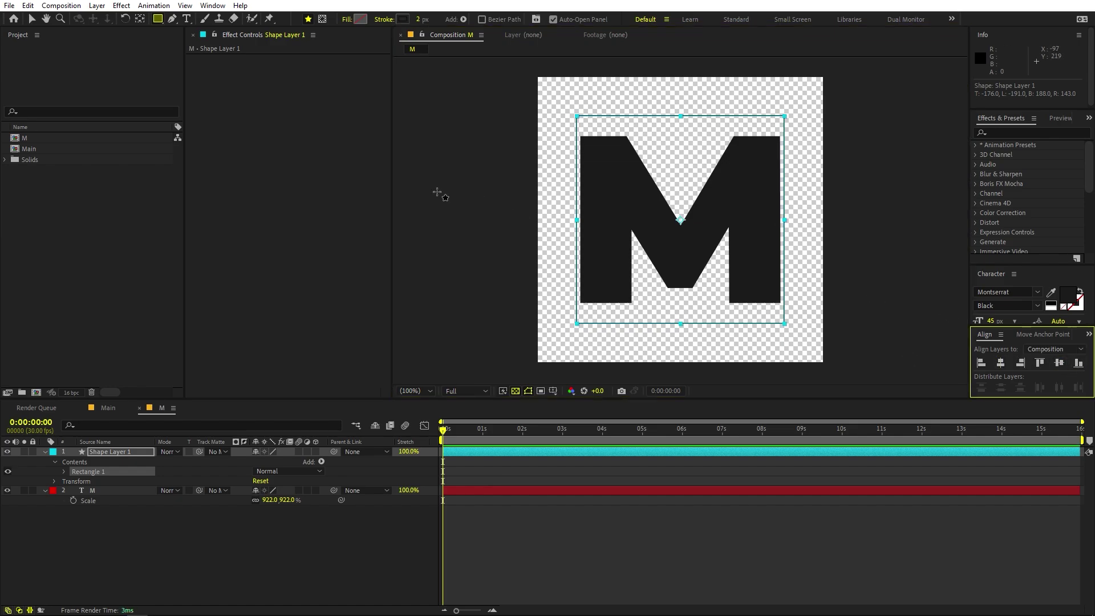
key("s")
left_click_drag(274, 464, 266, 464)
left_click(659, 515)
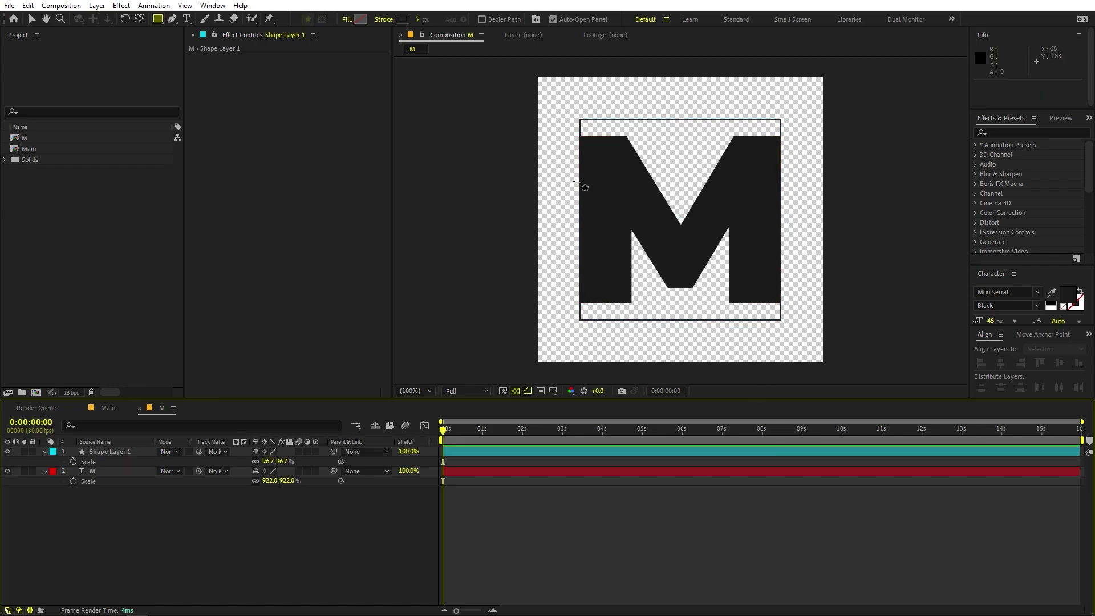
Step: Set the square outline's stroke width to 3 px
left_click(98, 451)
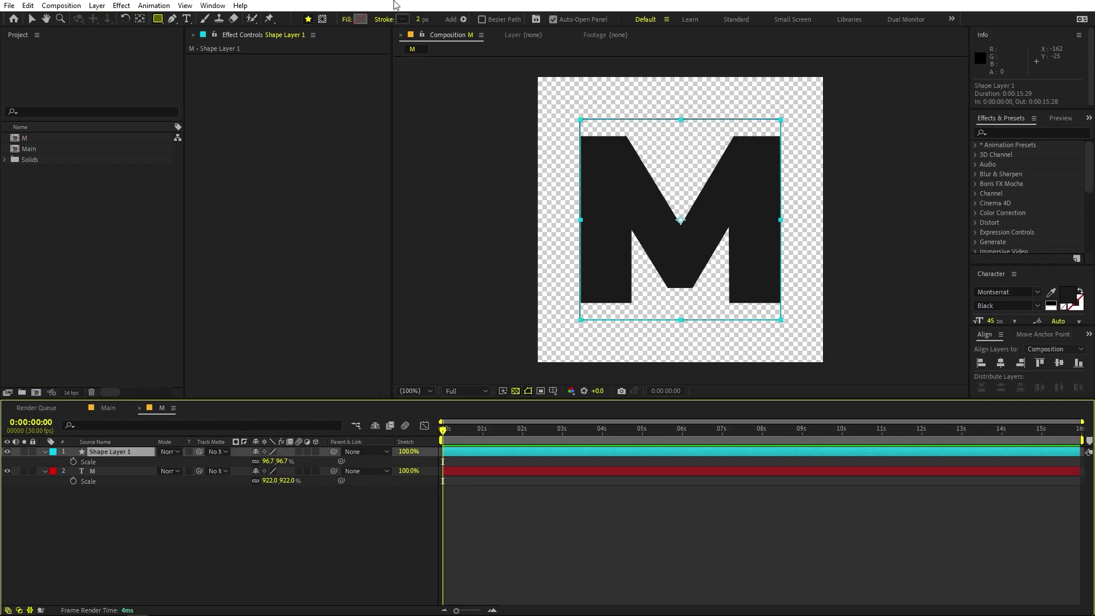
left_click(421, 20)
type("3")
key("Return")
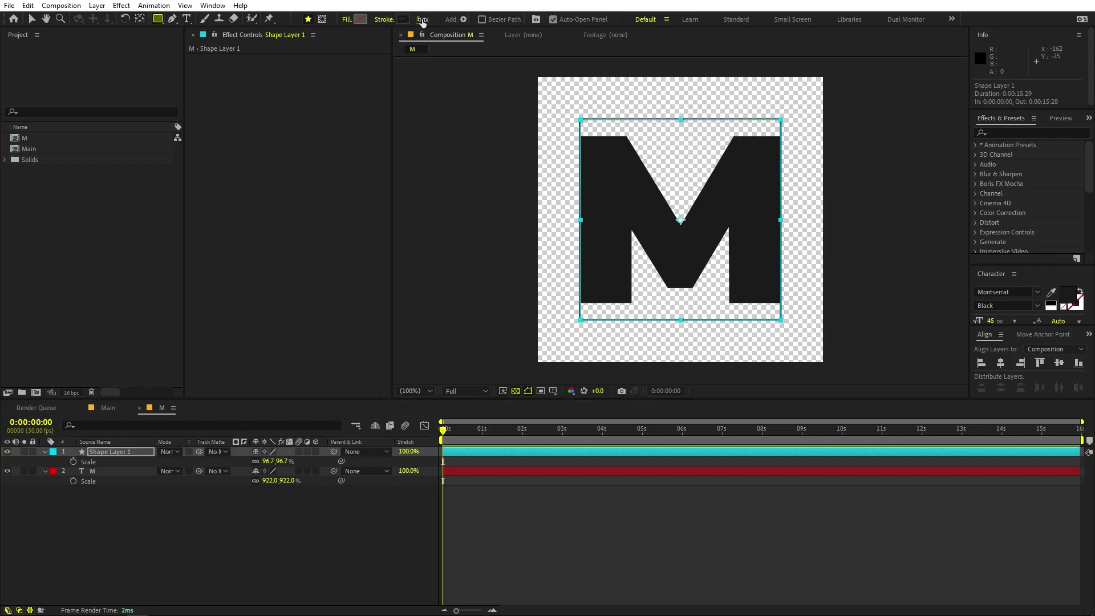
left_click(692, 525)
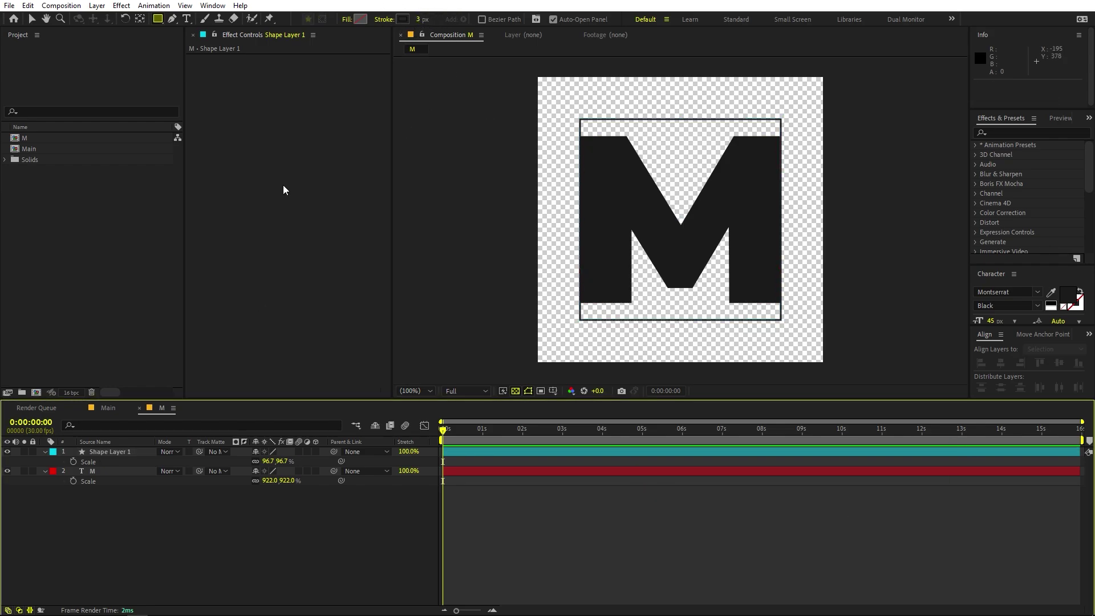
Step: Set the square outline's stroke width to 2.5 px
left_click(121, 452)
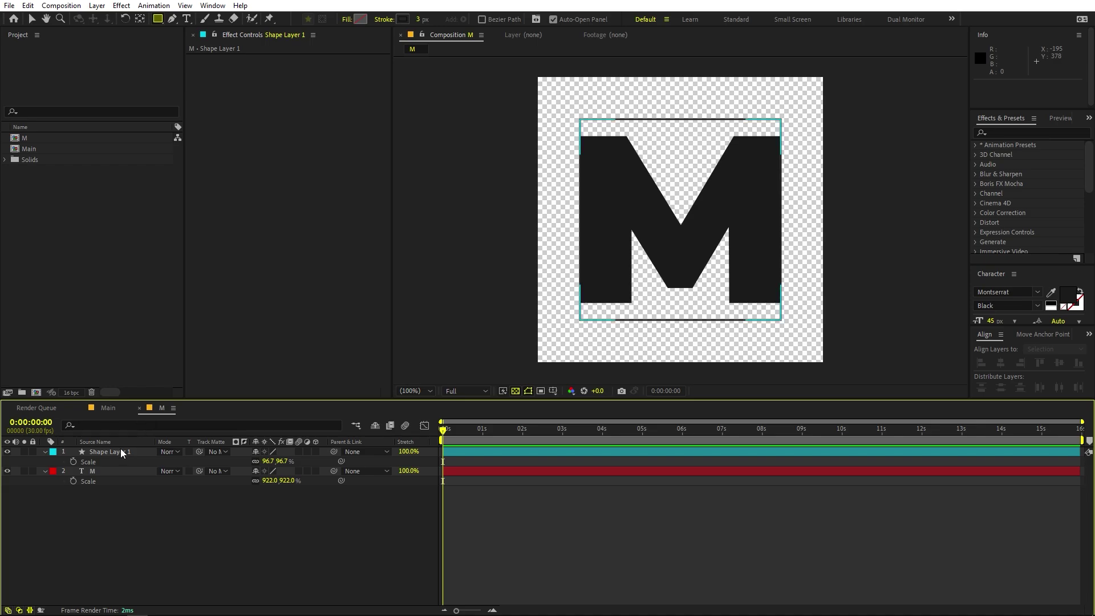
left_click(420, 19)
type("2.5")
key("Return")
left_click(796, 555)
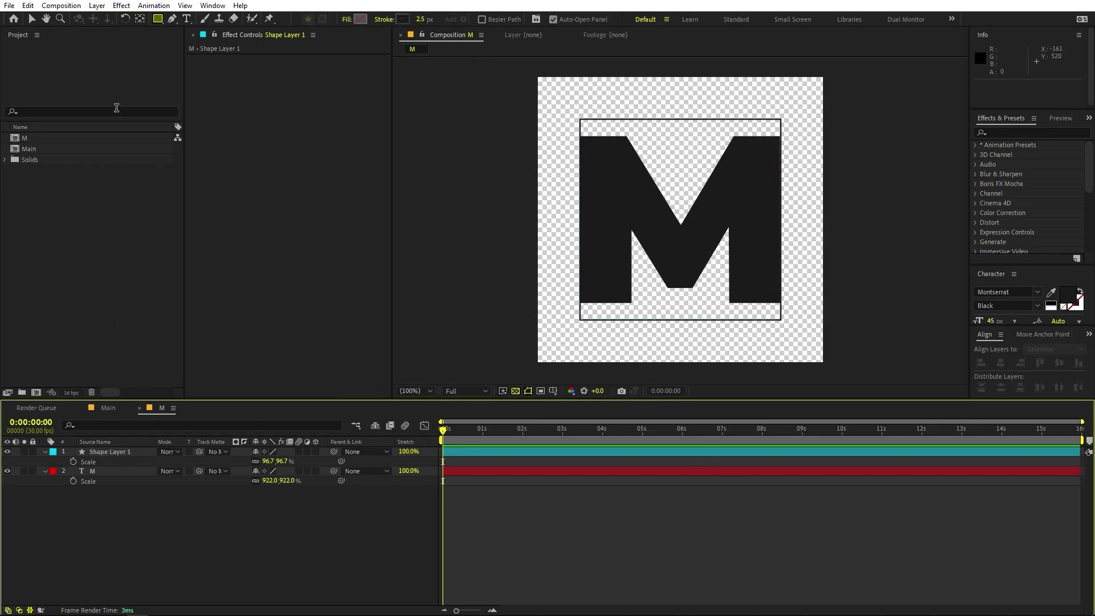
Step: Draw a straight vertical line with the Pen tool from the frame's top edge to its bottom edge, along the M's left stem
left_click(172, 19)
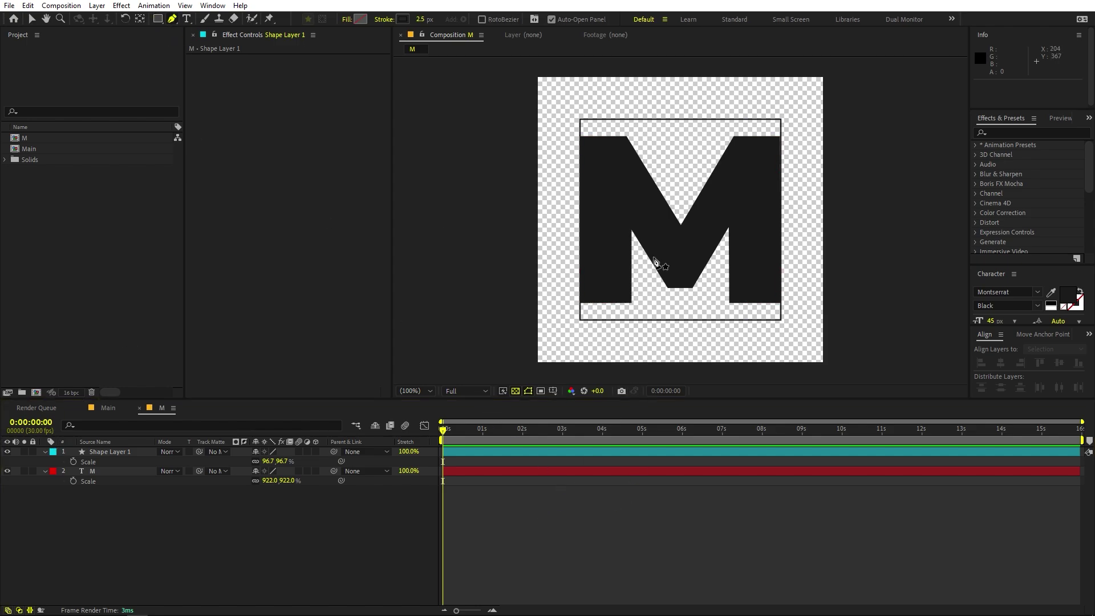
scroll(614, 147, "up", 2)
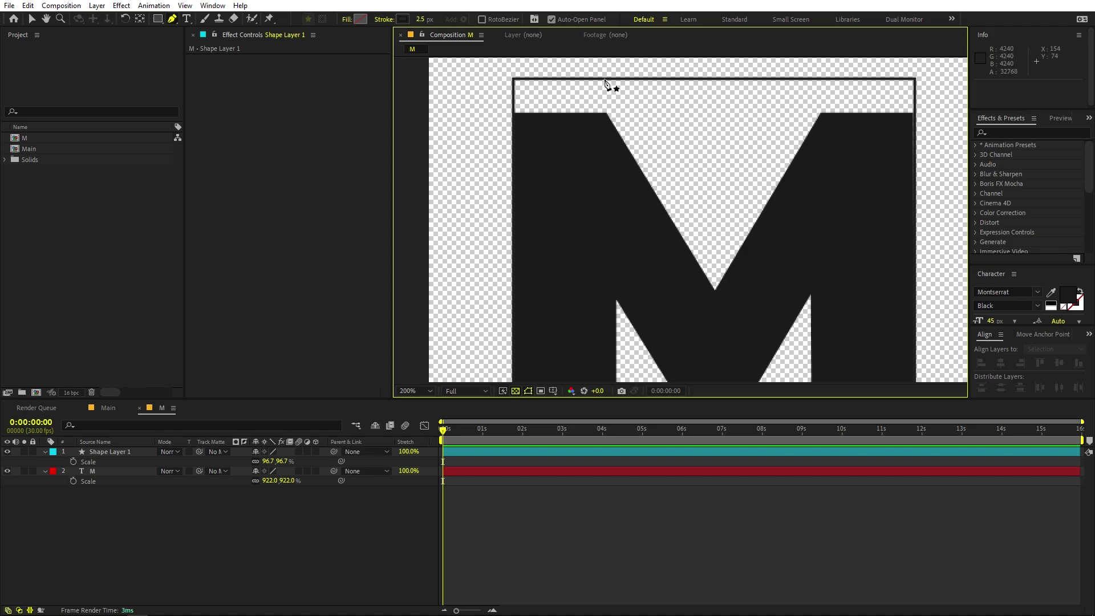
left_click(606, 83)
left_click_drag(703, 227, 680, 106)
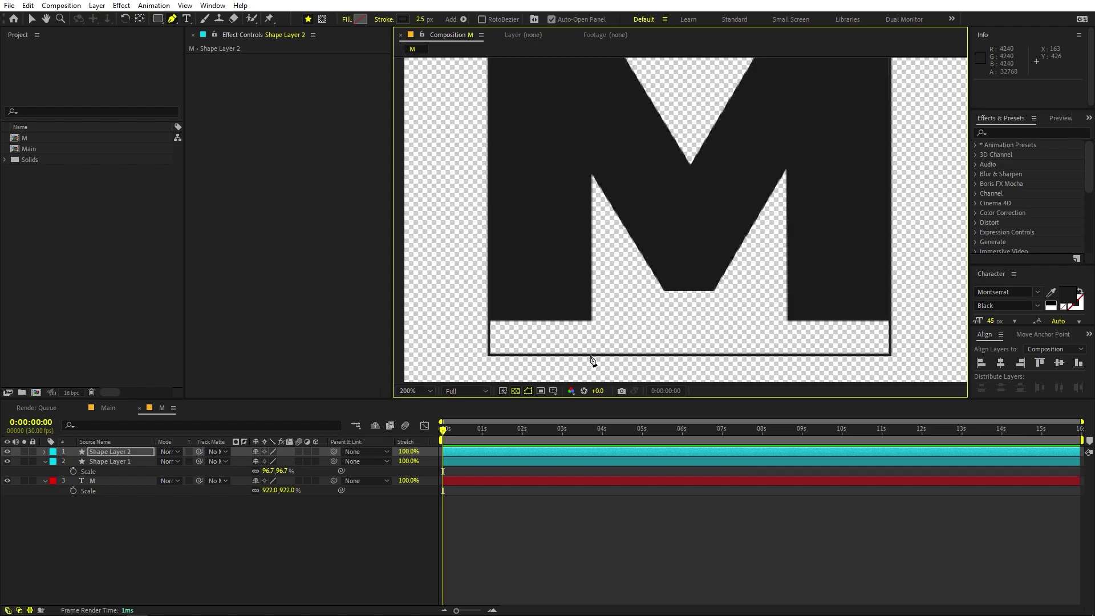
left_click(579, 355)
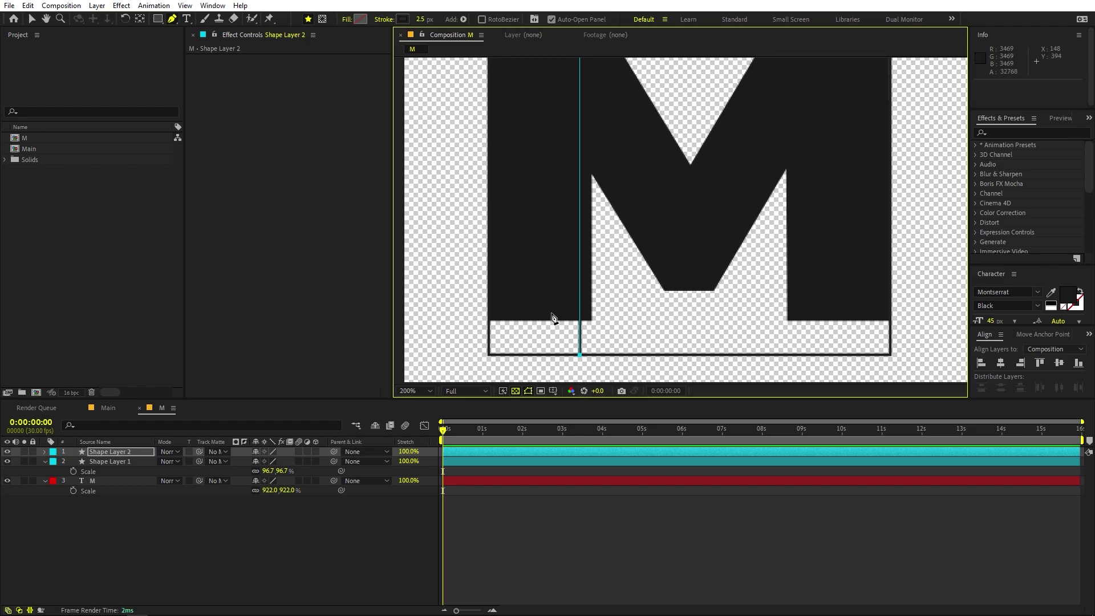
left_click(429, 390)
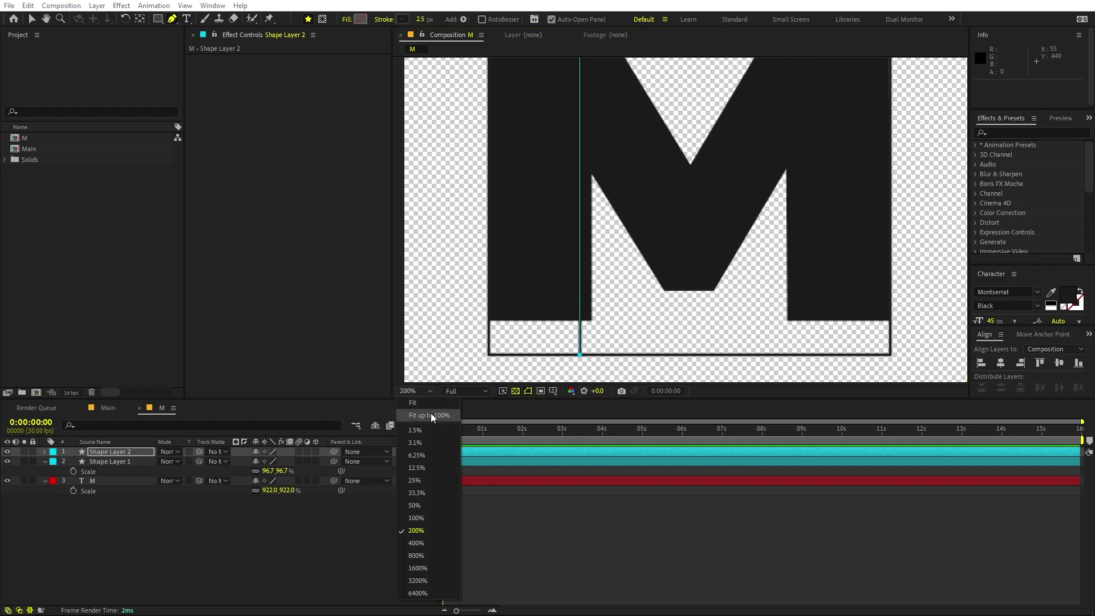
left_click(431, 415)
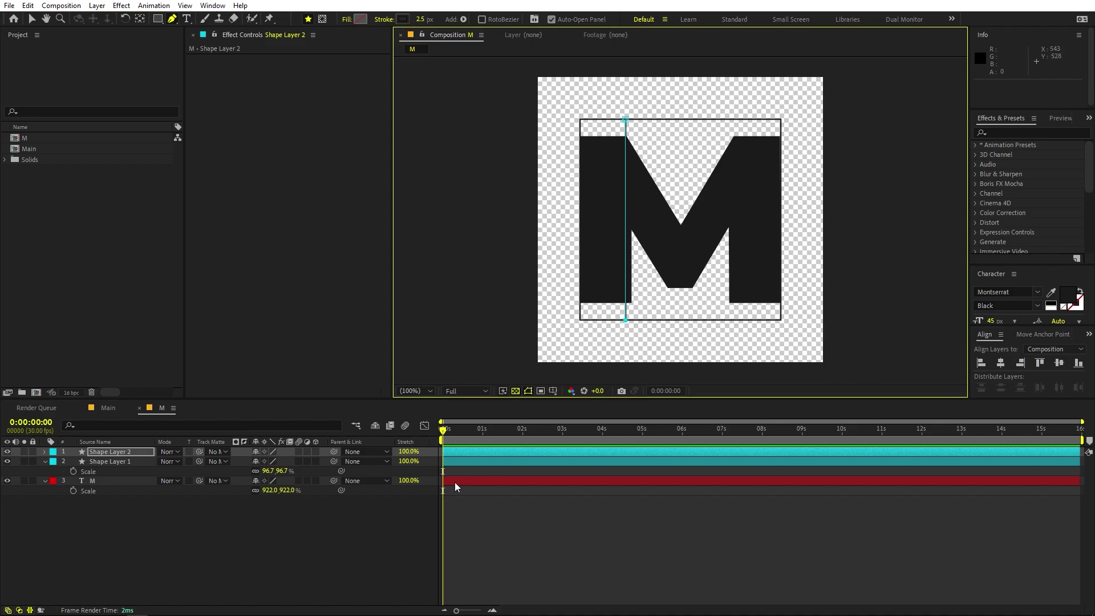
Step: Center the vertical line's anchor point and shift the line to position 164.8, 250.5, along the inner edge of the M's left stem
left_click(493, 460)
left_click(494, 453)
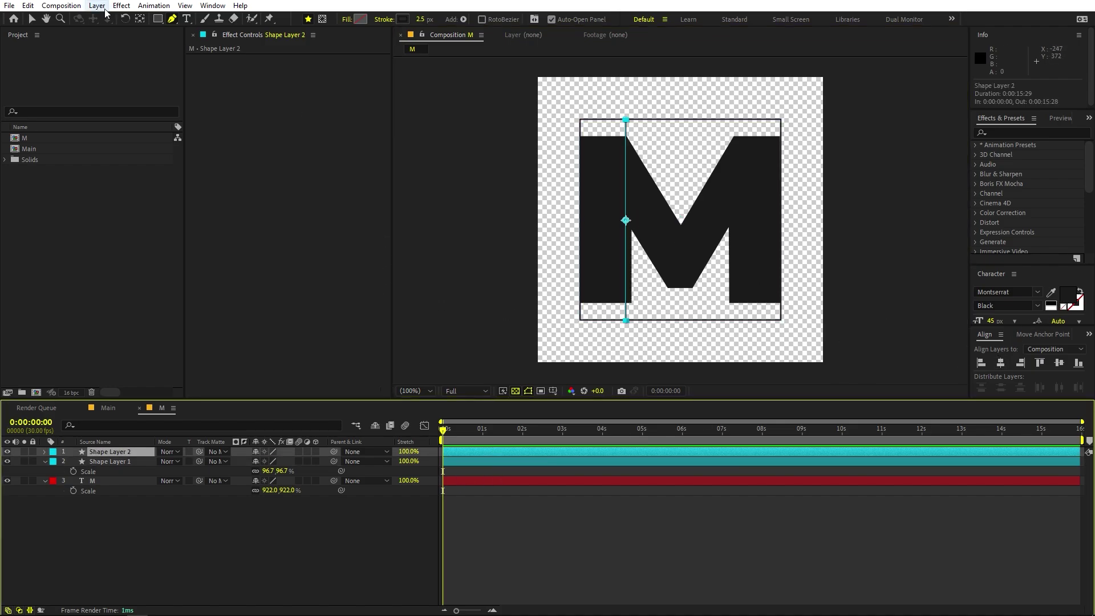
left_click(139, 19)
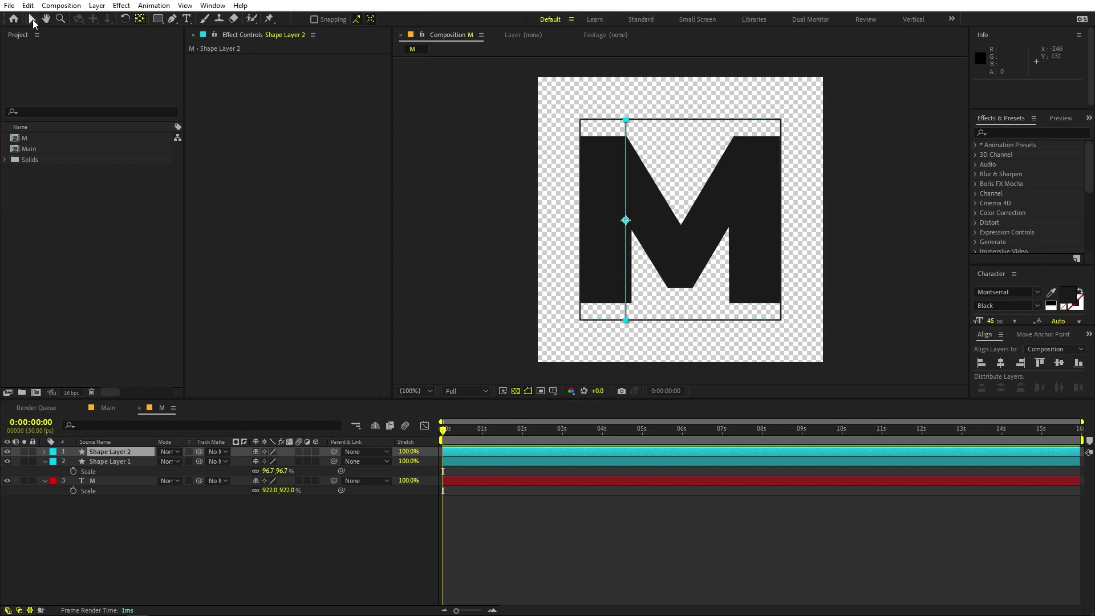
left_click(31, 19)
left_click_drag(625, 220, 735, 200)
scroll(627, 215, "up", 2)
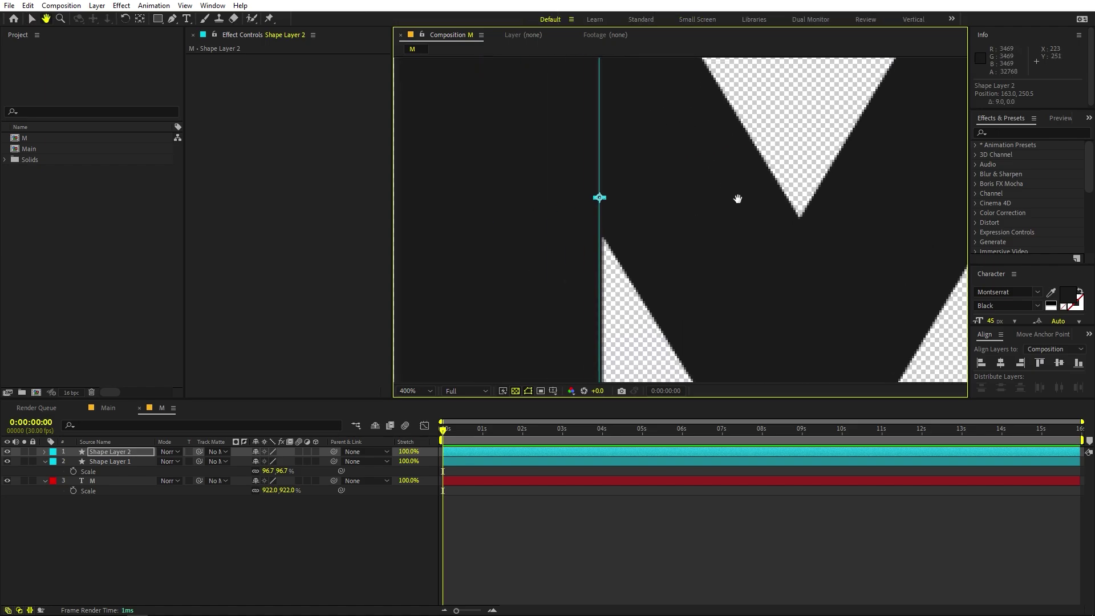
left_click_drag(601, 198, 605, 198)
scroll(906, 174, "down", 2)
key("space")
left_click_drag(749, 176, 752, 198)
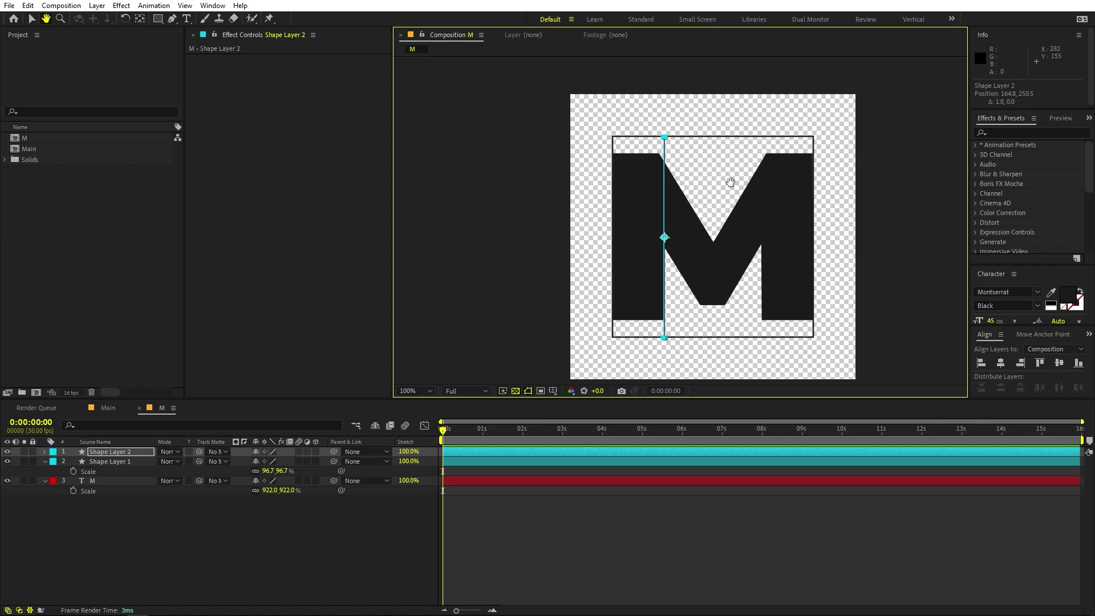
Step: Add a Trim Paths operator to the vertical line's shape layer
scroll(730, 182, "up", 1)
left_click_drag(684, 183, 741, 249)
left_click(108, 453)
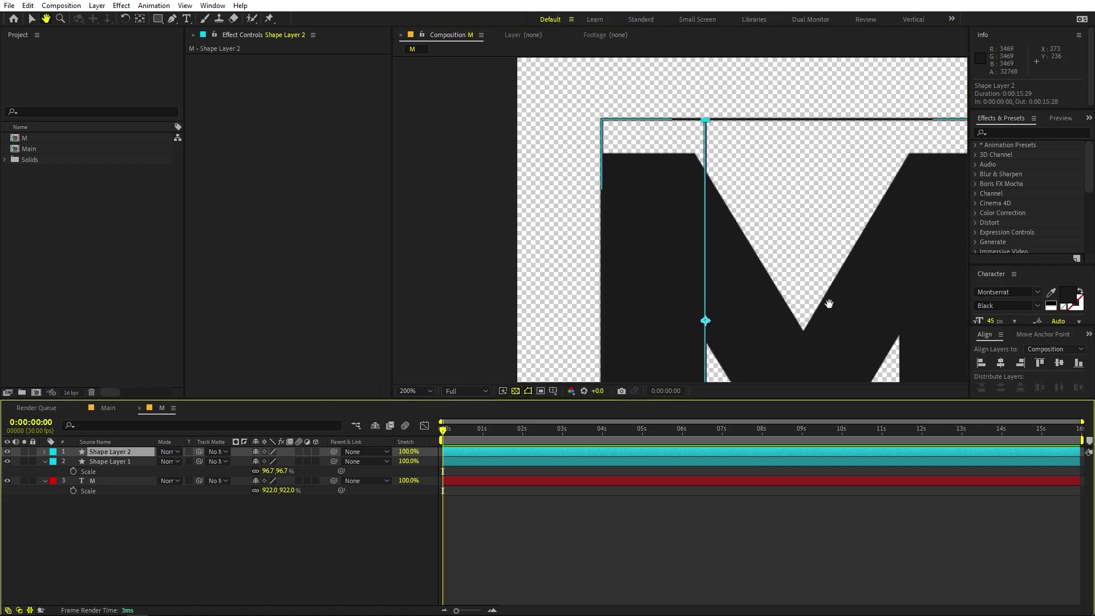
left_click_drag(831, 306, 802, 234)
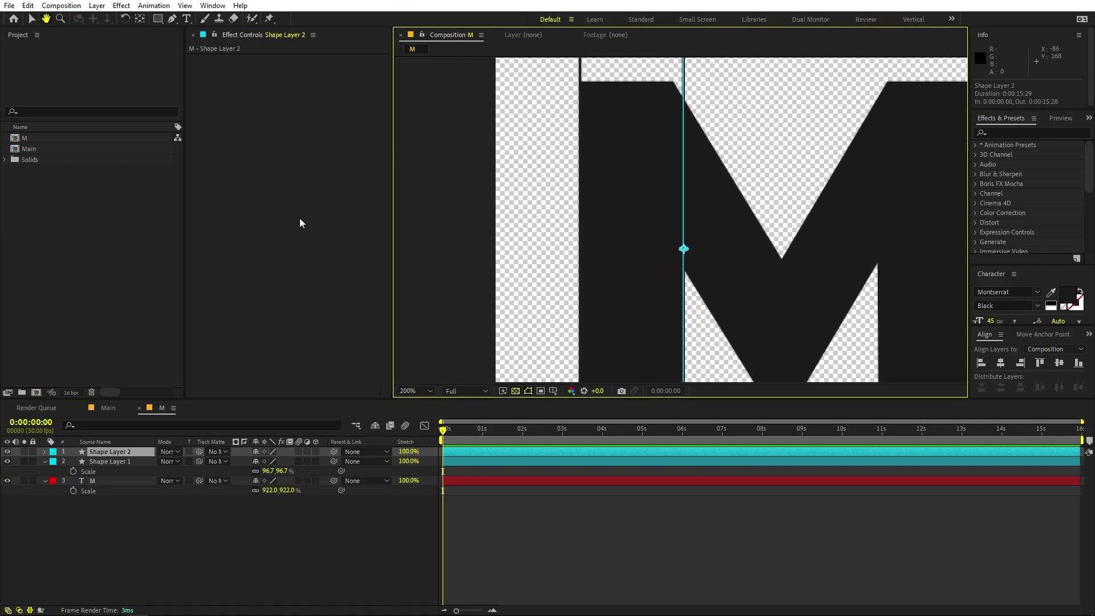
left_click(45, 452)
left_click(321, 461)
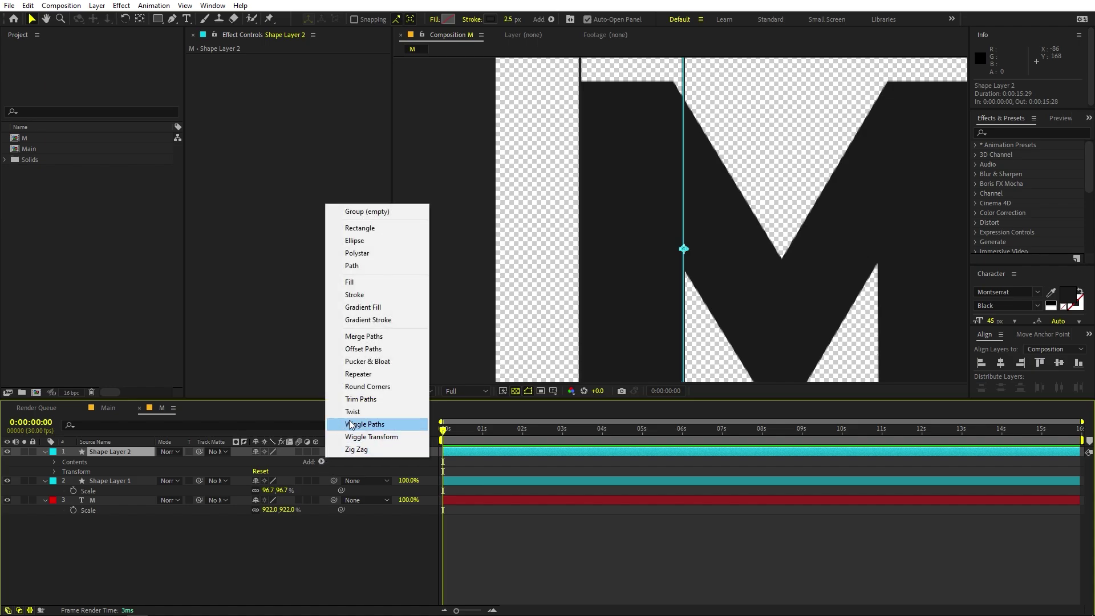
left_click(357, 399)
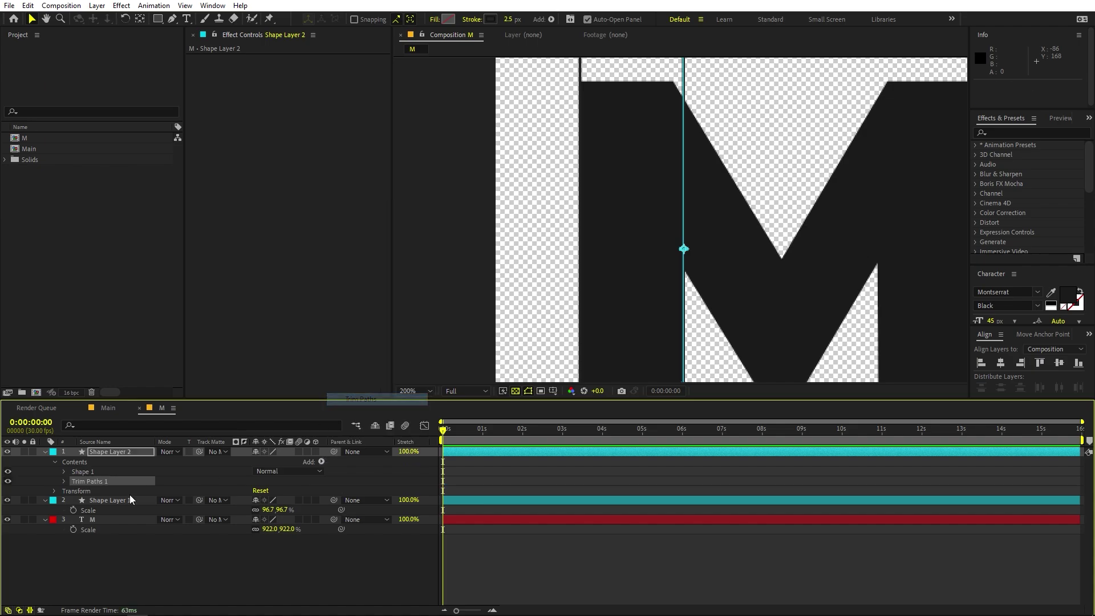
Step: Keyframe the Trim Paths End of the vertical line from 0% at the first frame to 100% at 0:00:01:01
left_click(63, 481)
left_click_drag(257, 504, 56, 506)
left_click(58, 504)
left_click(82, 500)
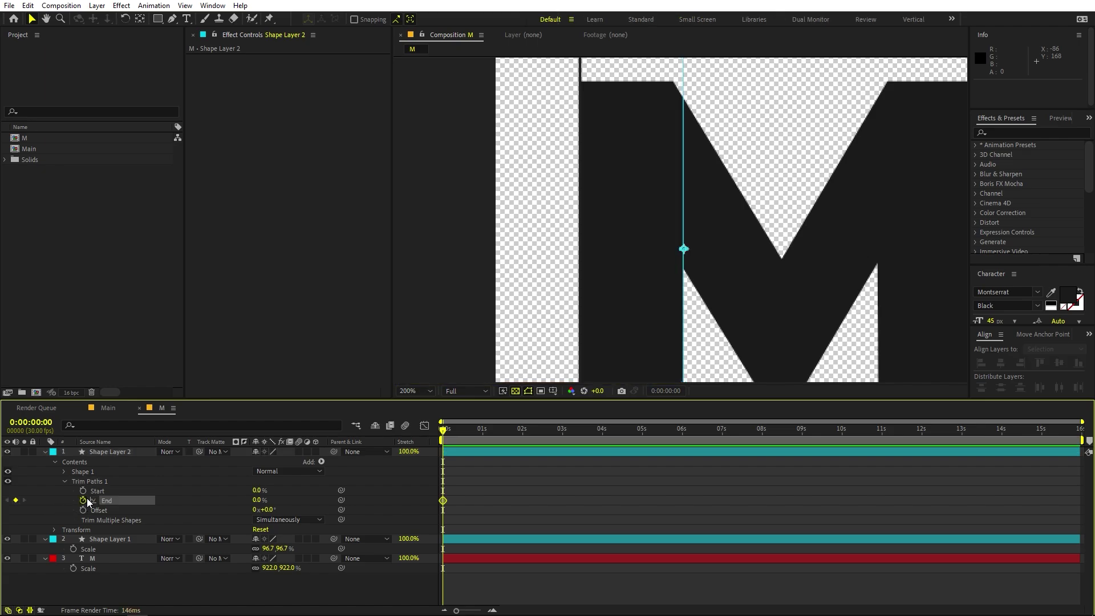
left_click_drag(455, 438, 483, 438)
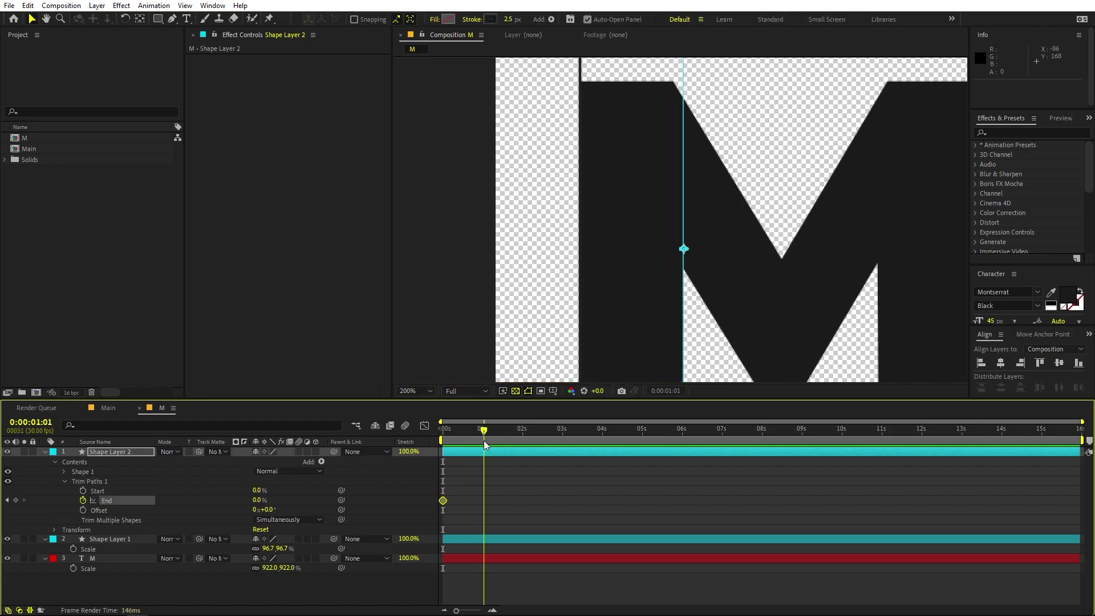
left_click_drag(260, 506, 342, 505)
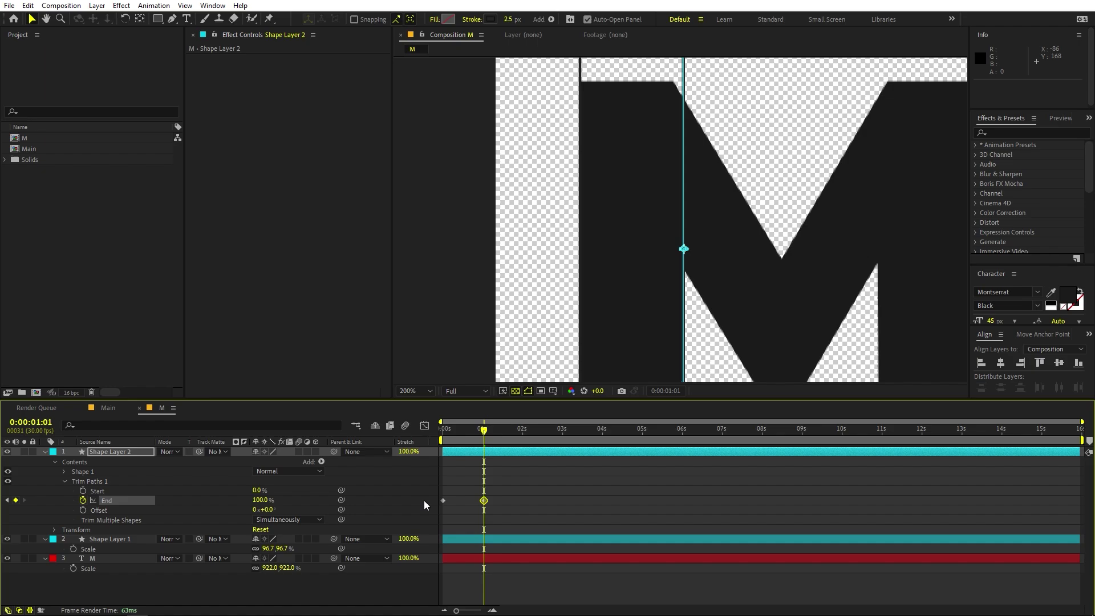
Step: Apply Easy Ease to both End keyframes and lengthen the last keyframe's incoming ease in the speed graph so the speed peaks early
left_click_drag(443, 499, 442, 498)
key("F9")
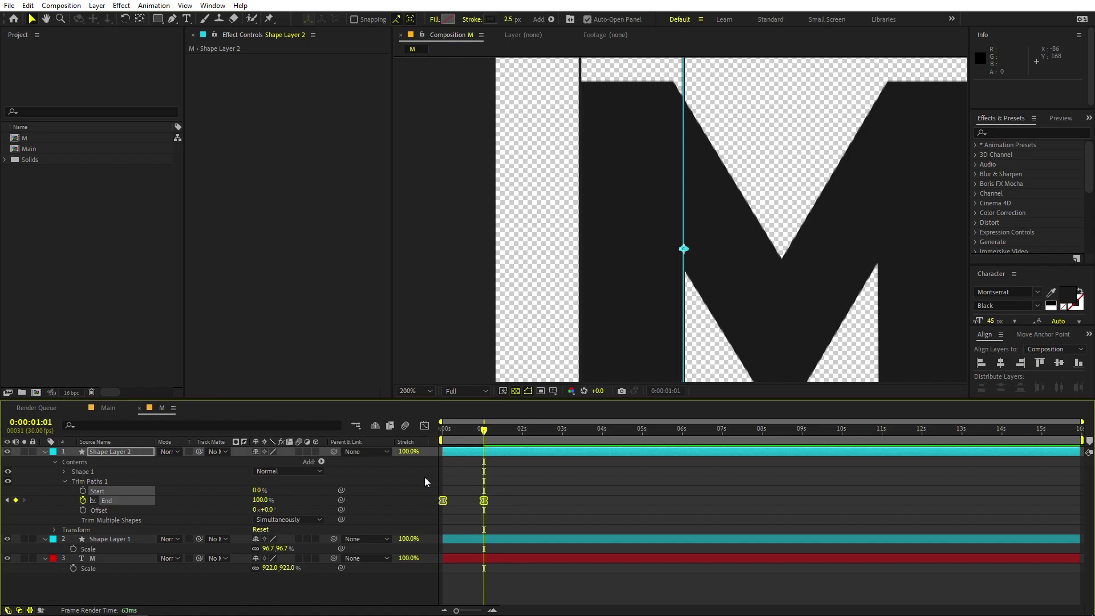
left_click(423, 426)
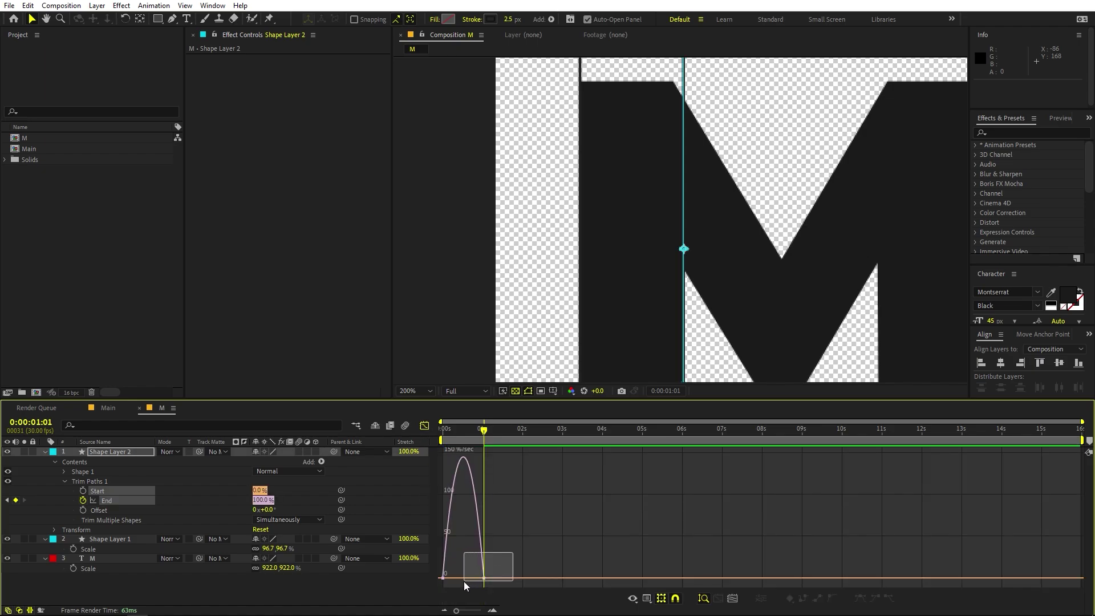
left_click_drag(464, 580, 463, 581)
left_click(646, 598)
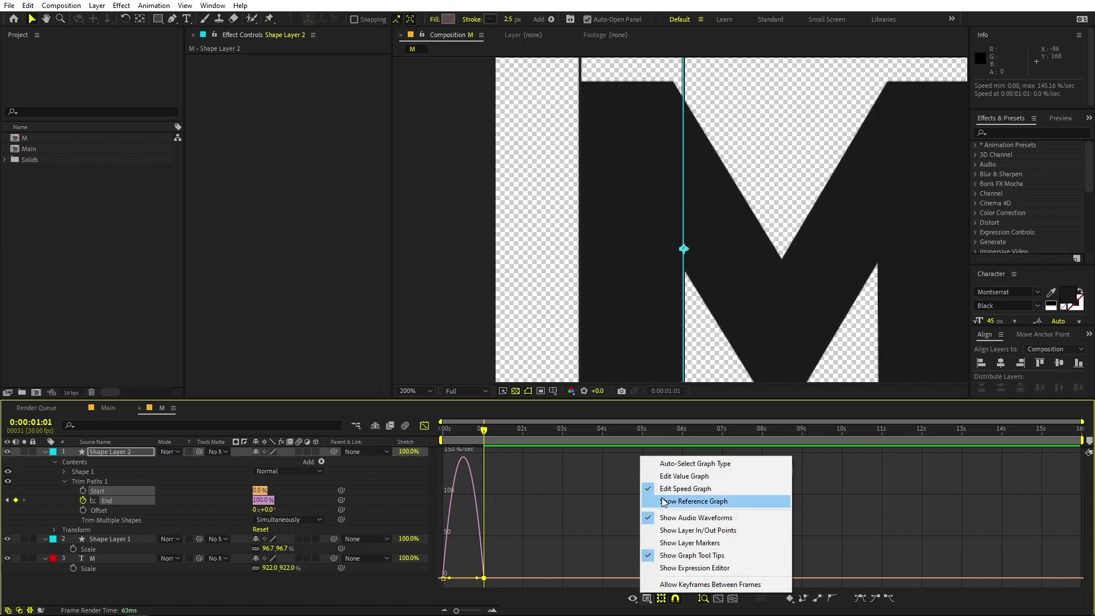
left_click(499, 570)
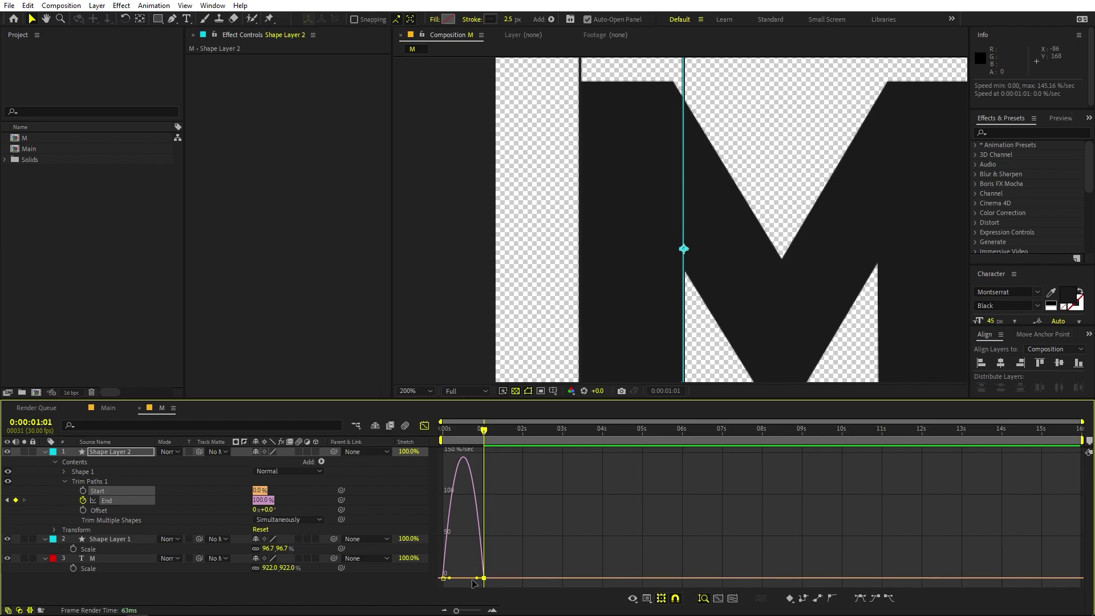
left_click_drag(477, 578, 452, 578)
Step: Preview the vertical line's draw-on animation in the M composition, with the whole tile in view
key("space")
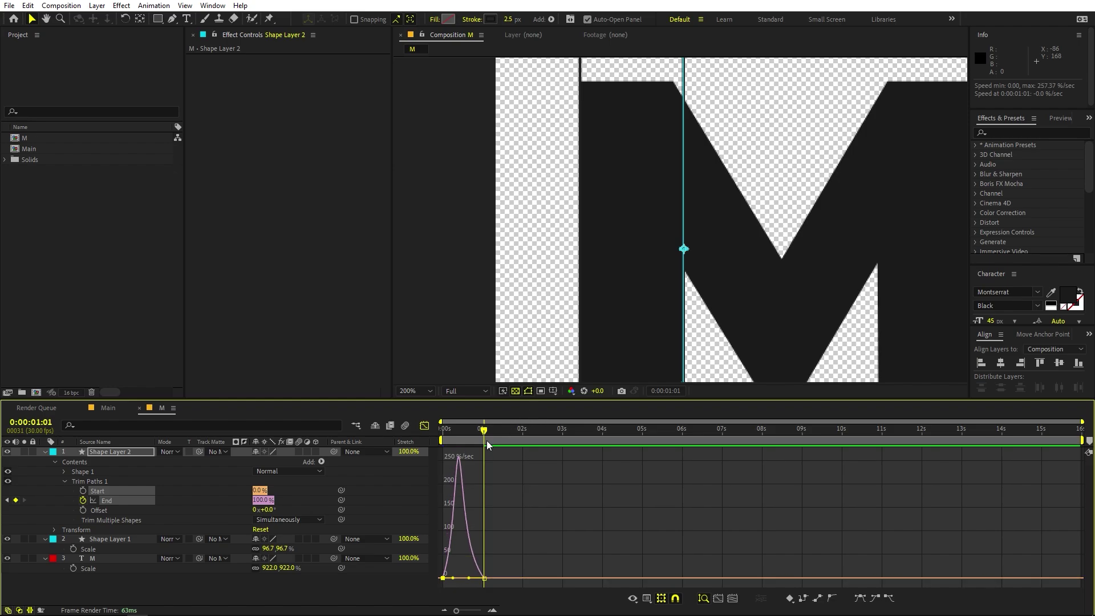
key("comma")
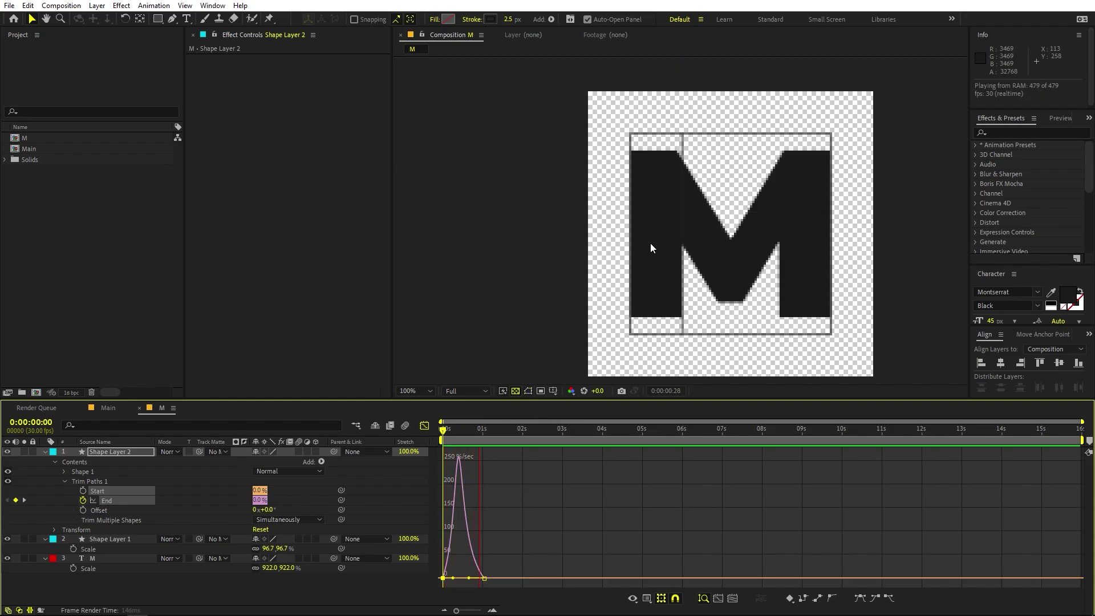
left_click(422, 391)
left_click(429, 403)
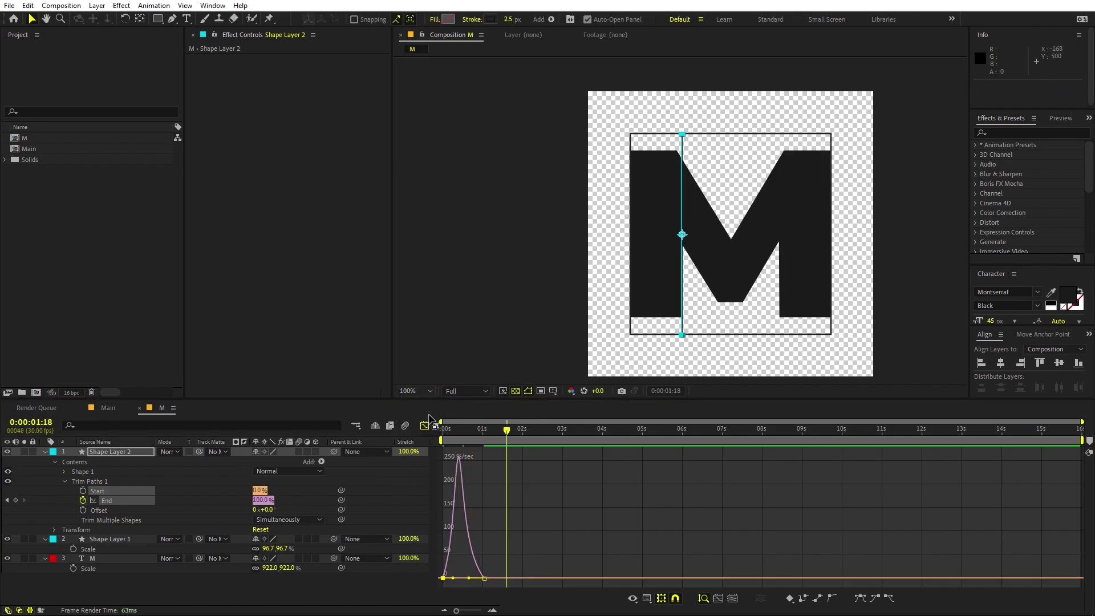
left_click(199, 354)
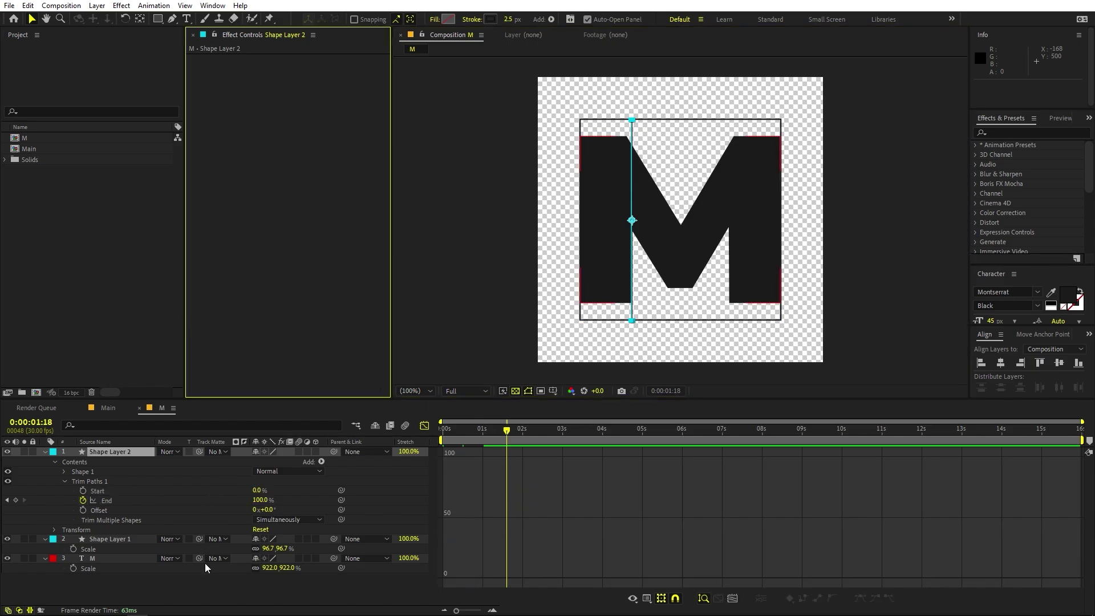
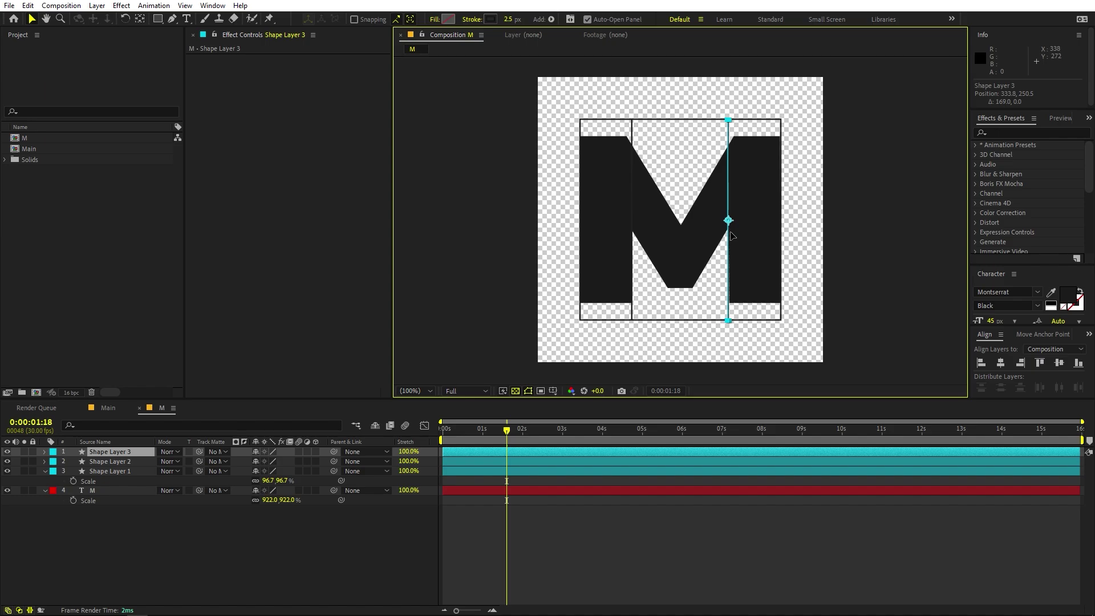
Step: Set the right vertical line's rotation to 180° and scrub from the first frame to check its draw-on direction
key("r")
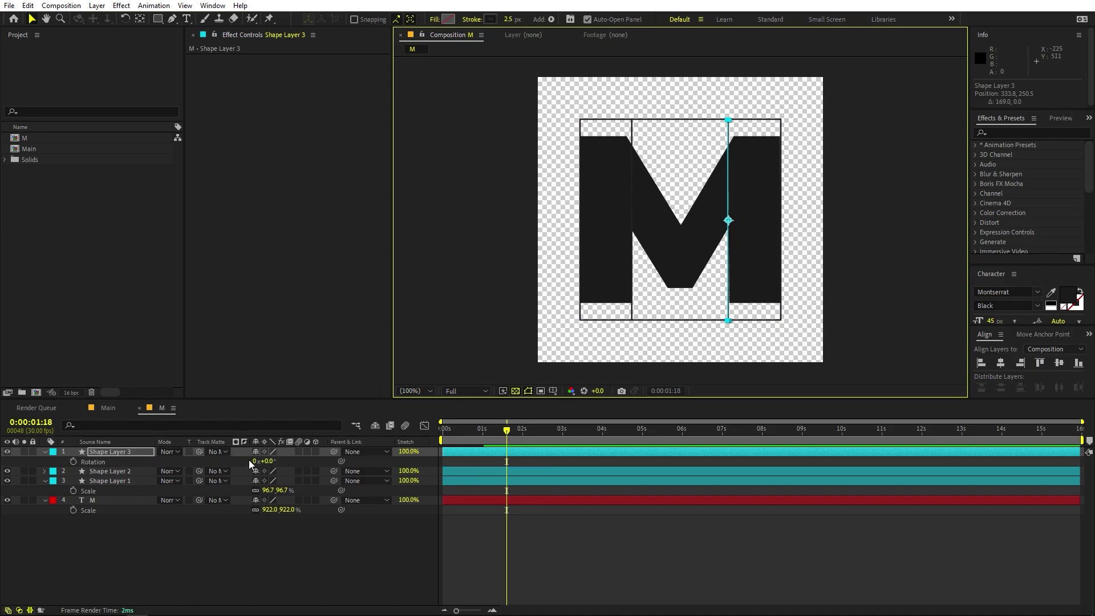
left_click(267, 462)
type("180")
key("Return")
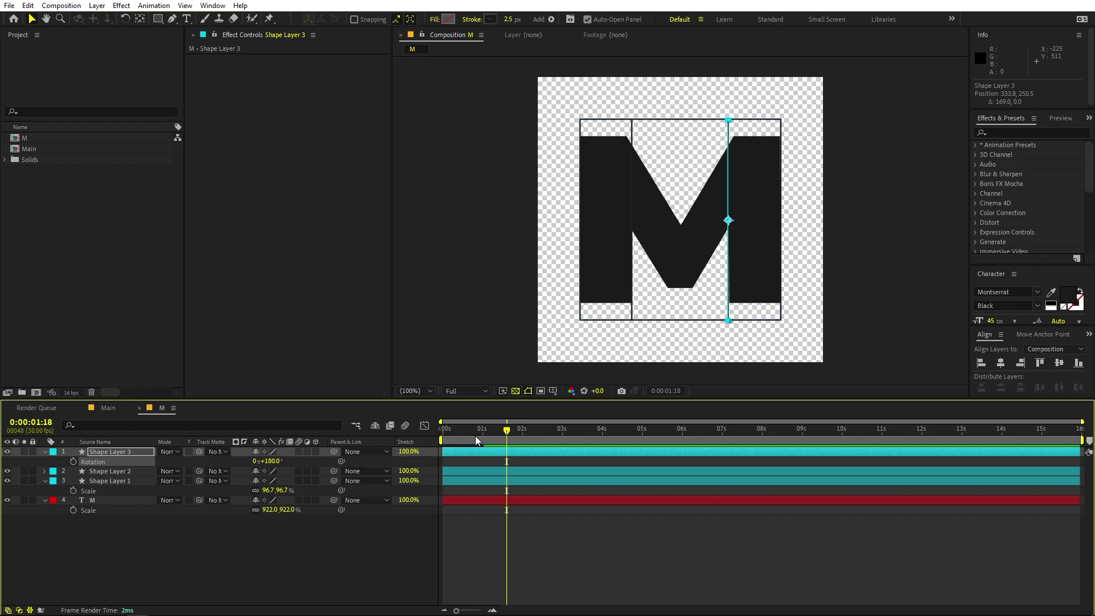
key("Home")
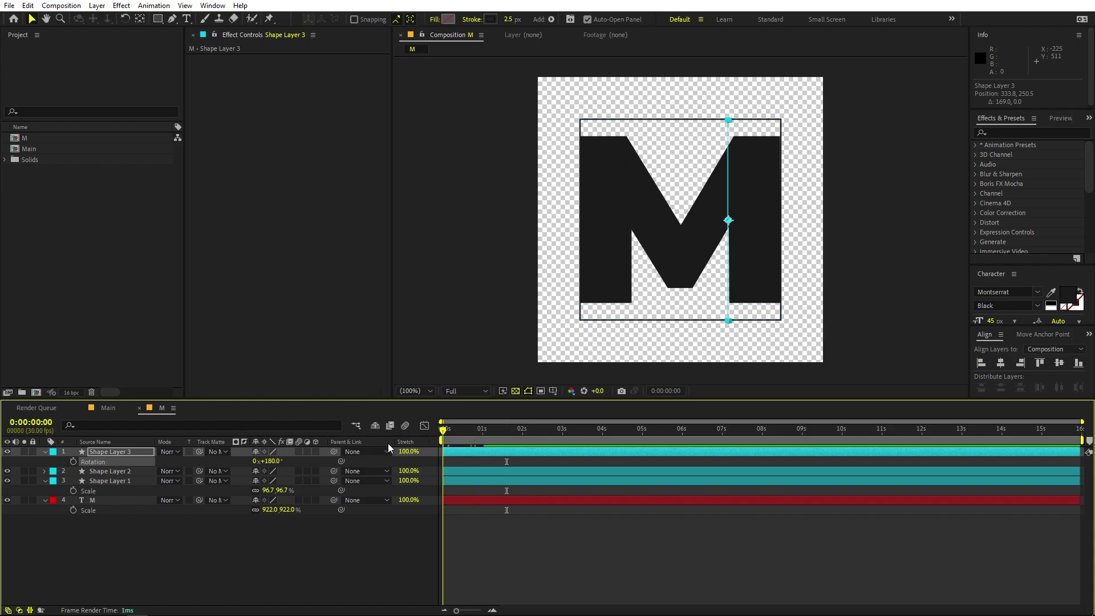
left_click(723, 508)
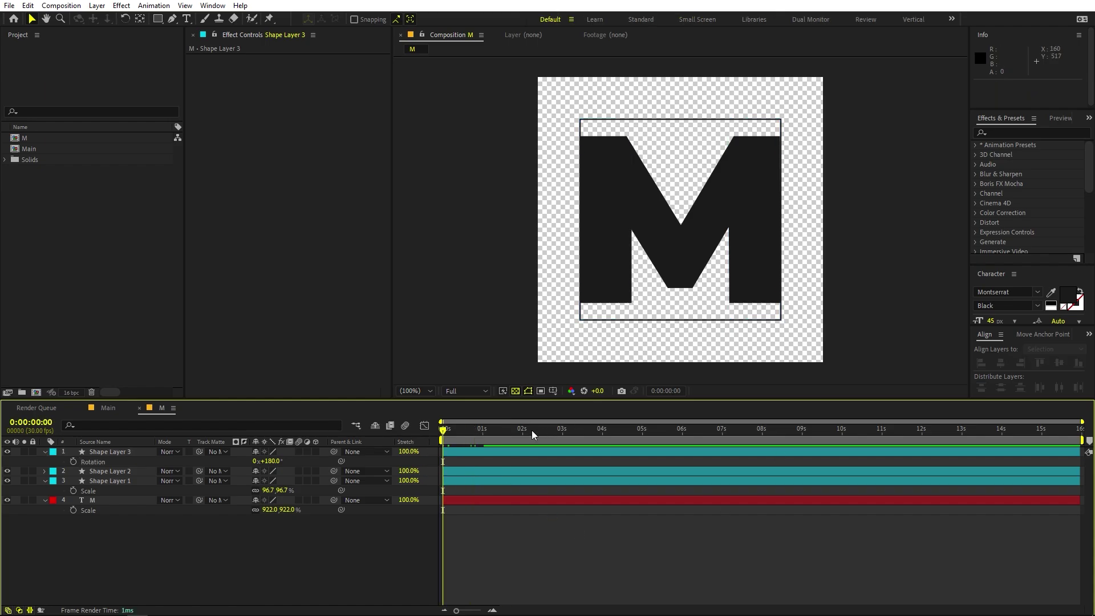
left_click_drag(458, 438, 491, 438)
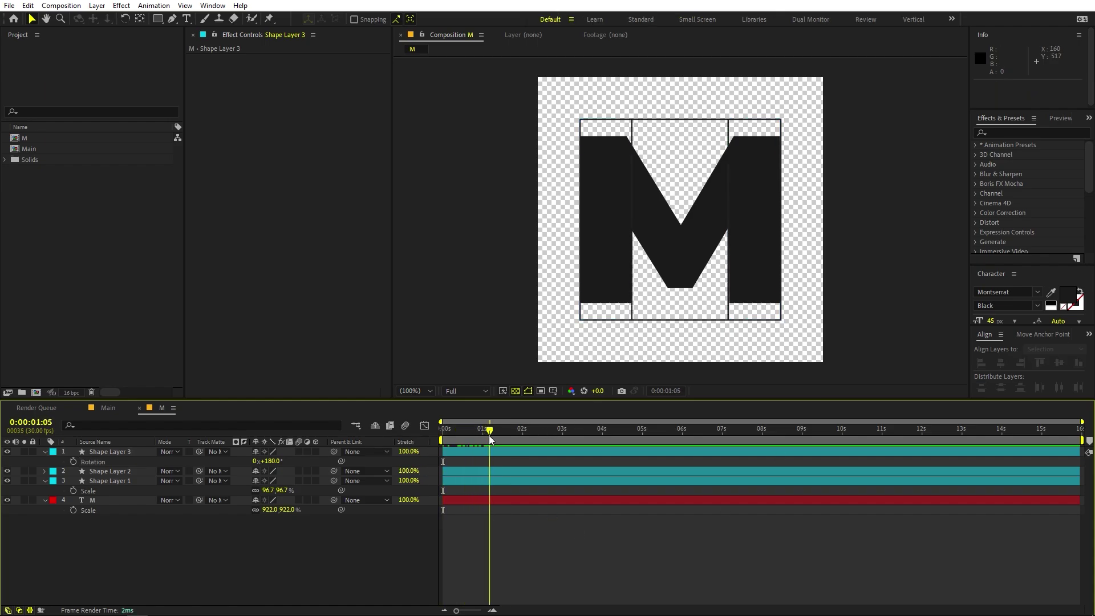
Step: Duplicate the left vertical line's layer and move the copy's upper path point slightly left along the frame's top edge
left_click(114, 471)
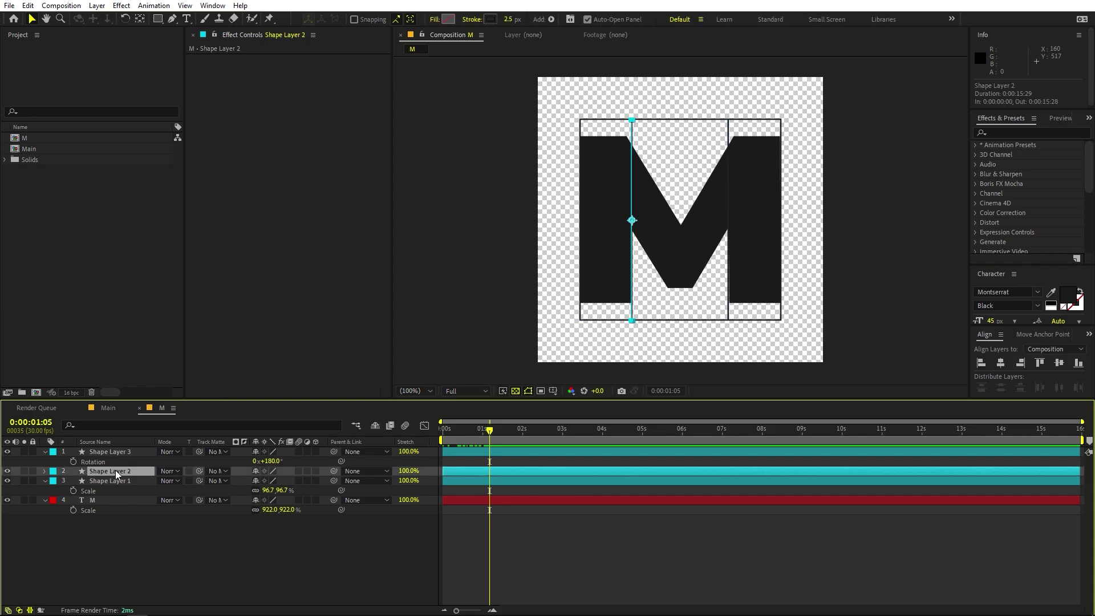
key("ctrl+d")
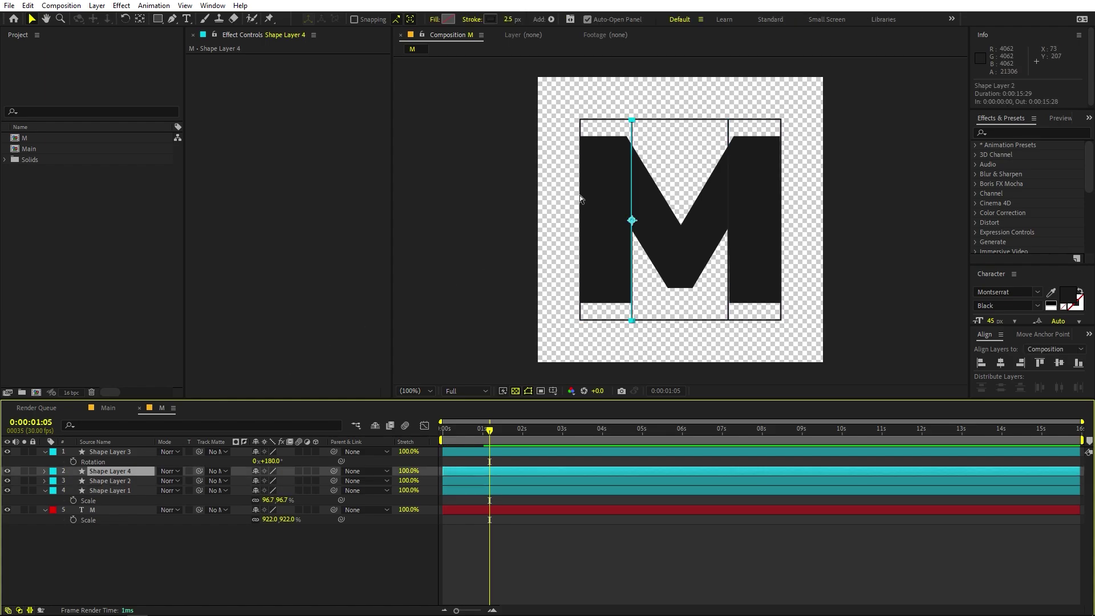
left_click(172, 21)
scroll(494, 98, "up", 1)
left_click_drag(634, 157, 694, 245)
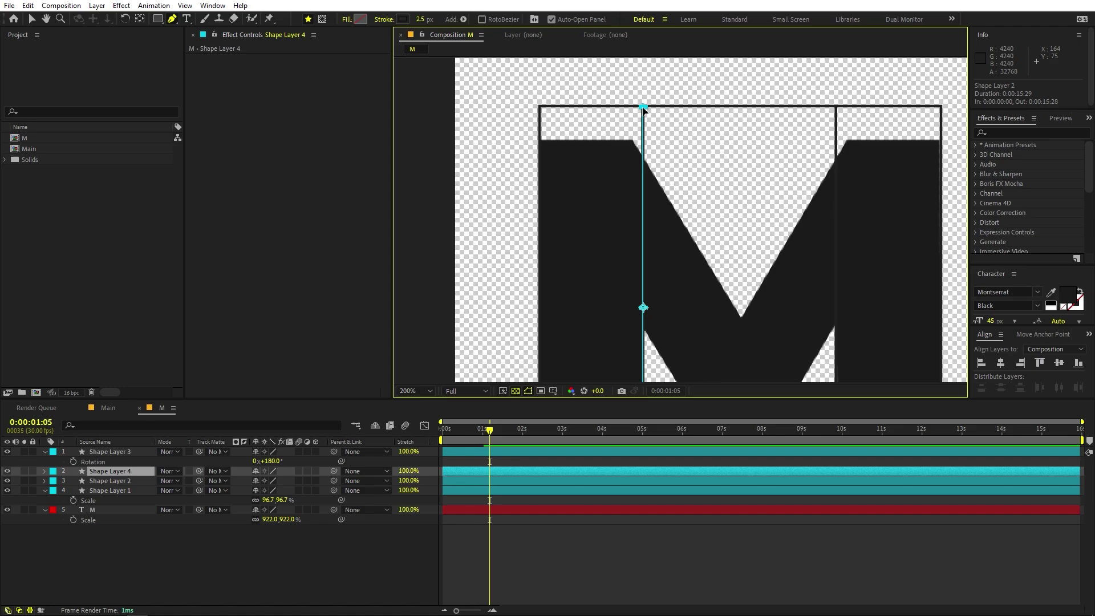
mouse_move(643, 108)
left_mouse_down()
mouse_move(609, 107)
mouse_move(621, 106)
left_mouse_up()
Step: Move the copied line's lower path point right along the frame's bottom edge to the foot of the right vertical line
left_click_drag(726, 229, 688, 106)
left_click(500, 462)
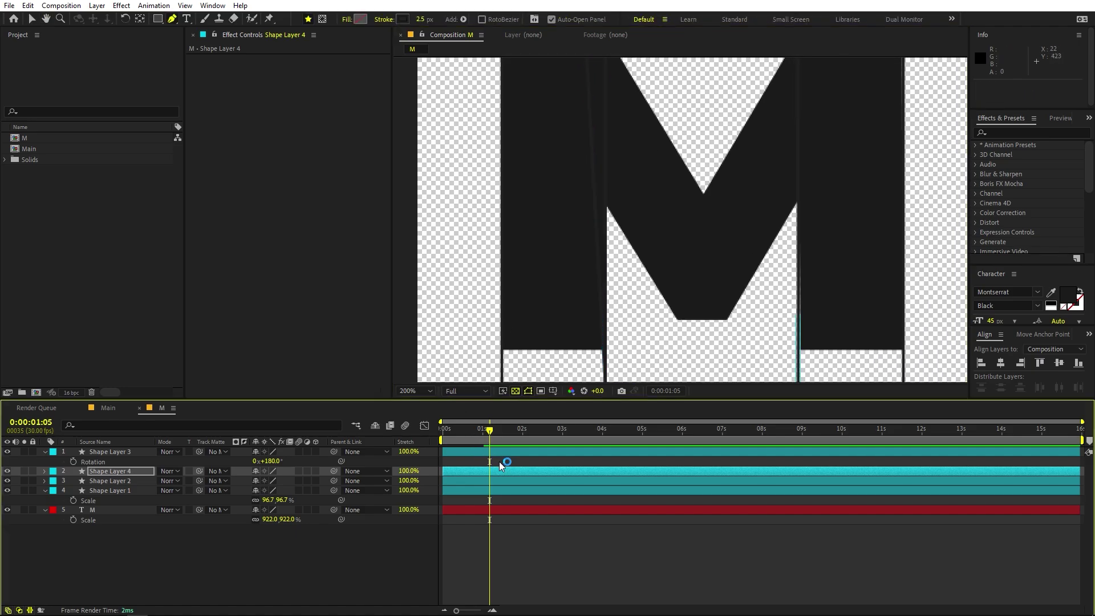
left_click(504, 471)
left_click_drag(650, 338, 632, 271)
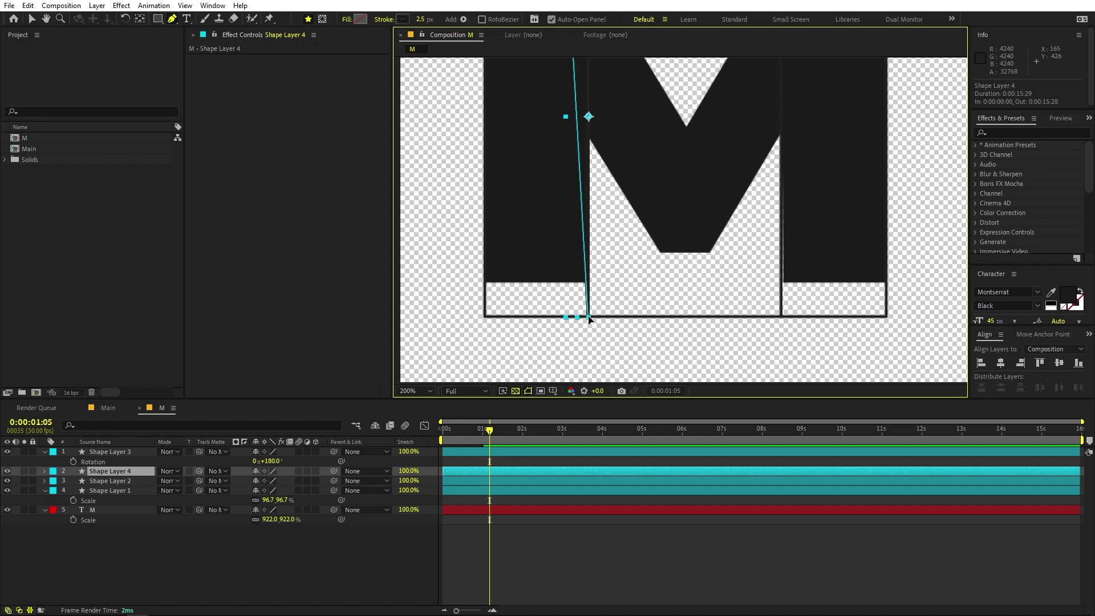
left_click_drag(589, 318, 678, 316)
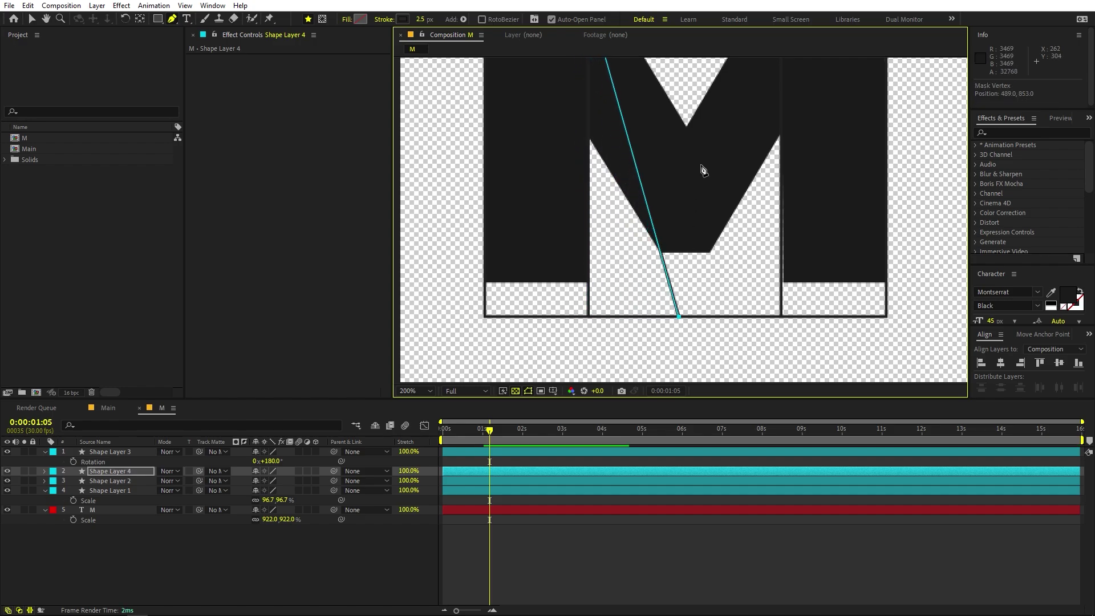
scroll(703, 170, "up", 2)
scroll(703, 170, "left", 1)
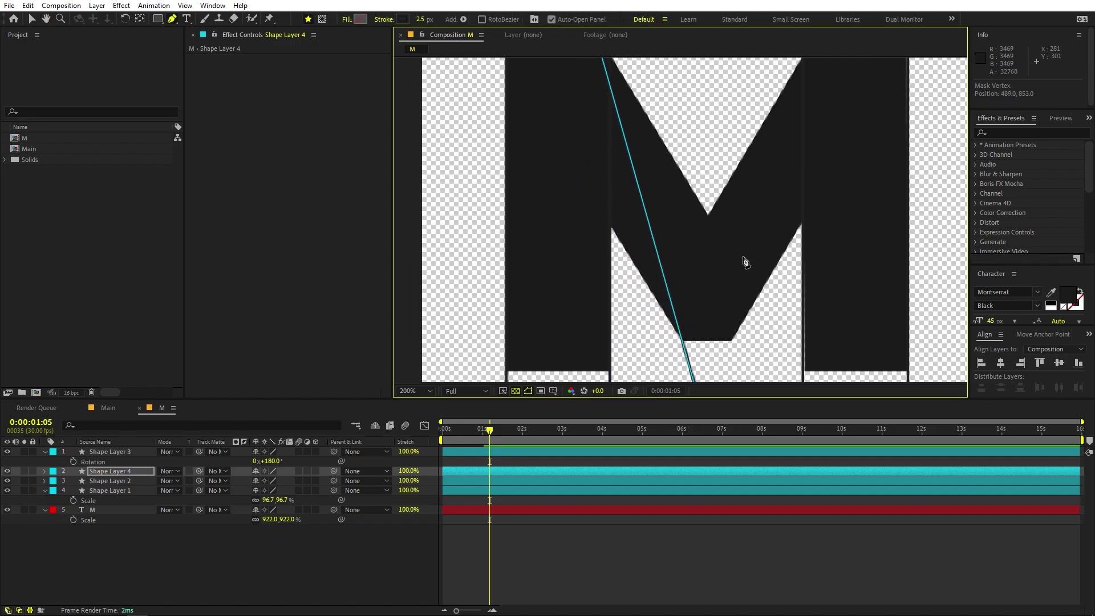
scroll(725, 251, "down", 1)
scroll(724, 250, "right", 2)
left_click_drag(648, 348, 750, 344)
Step: Shift the diagonal line's lower point slightly past the right vertical line and compare its slope with the M's left diagonal
scroll(736, 288, "up", 3)
scroll(735, 288, "left", 2)
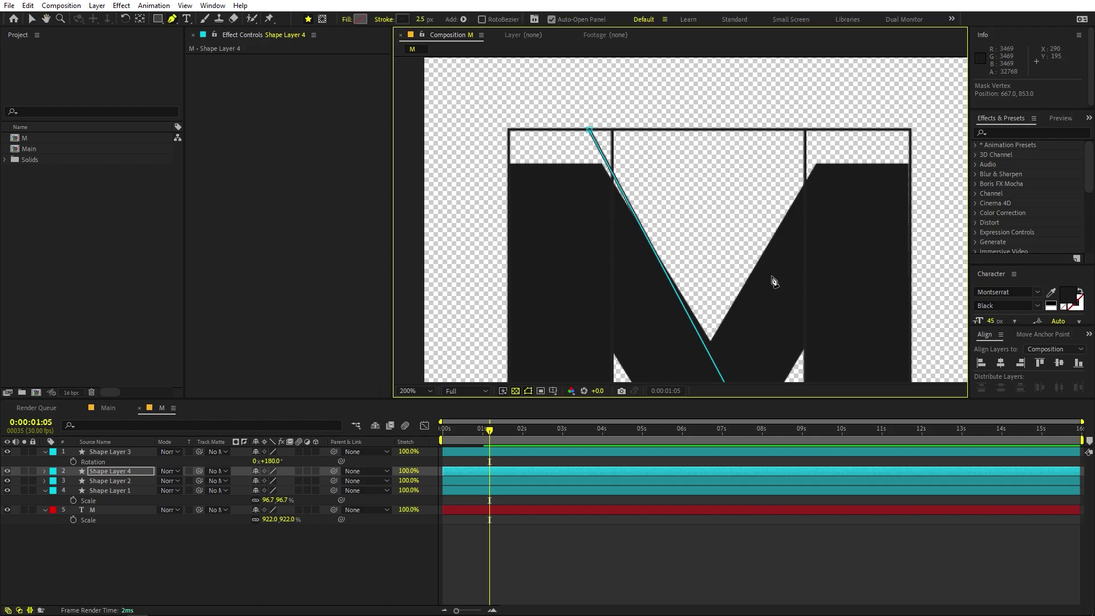
scroll(773, 281, "down", 3)
scroll(774, 281, "right", 4)
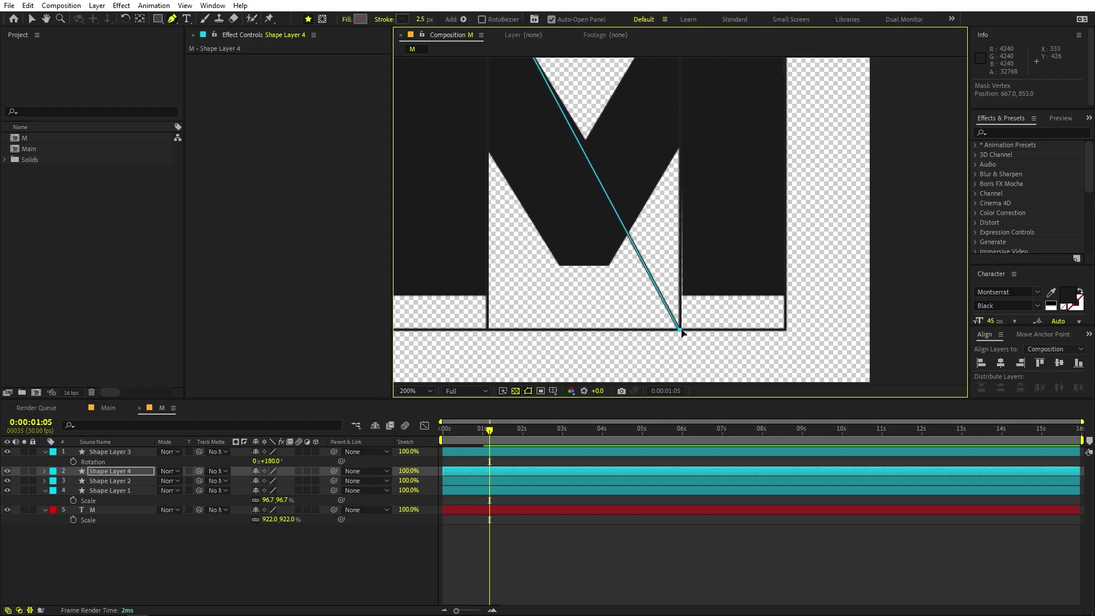
left_click_drag(682, 332, 695, 330)
scroll(682, 249, "up", 3)
scroll(682, 249, "left", 4)
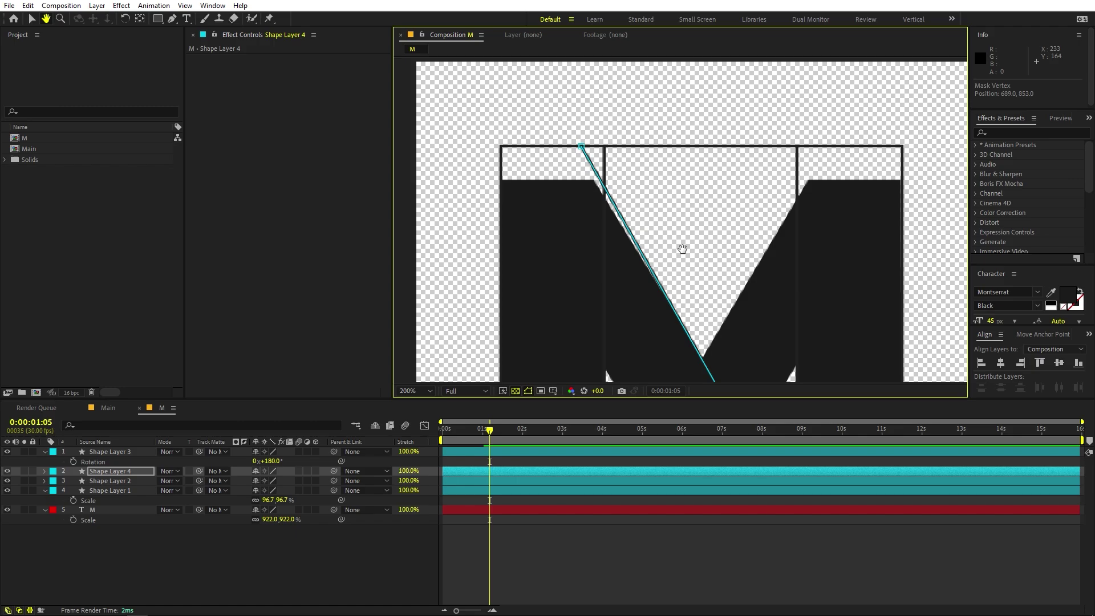
Step: Fine-tune the diagonal's upper and lower points along the frame so it follows the upper edge of the M's left diagonal
left_click(124, 480)
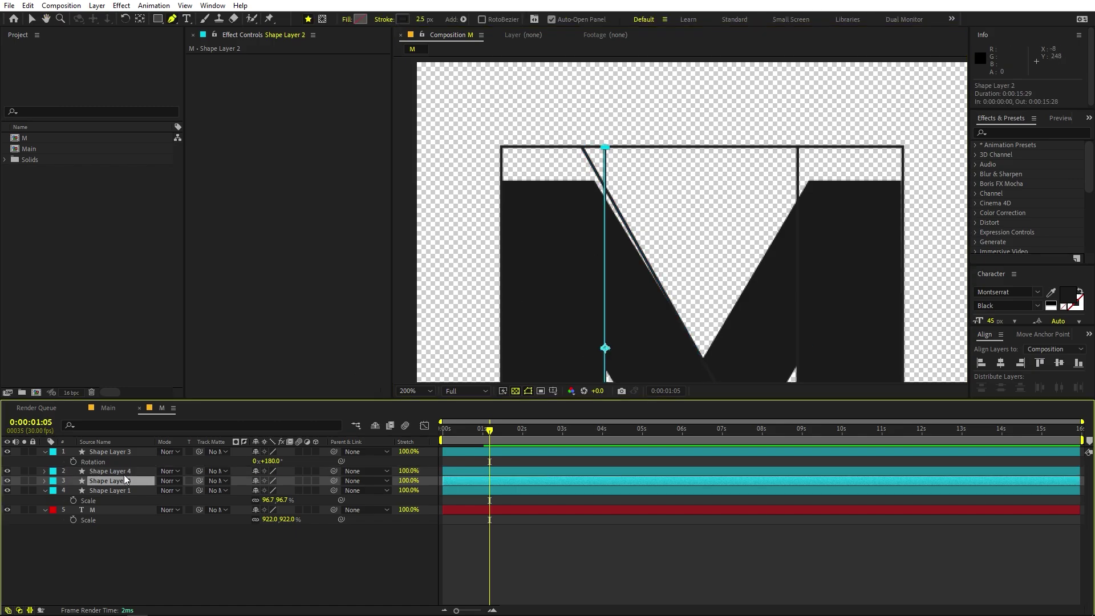
left_click(117, 471)
left_click_drag(582, 150, 576, 149)
left_click_drag(850, 327, 805, 211)
left_click_drag(792, 326, 752, 232)
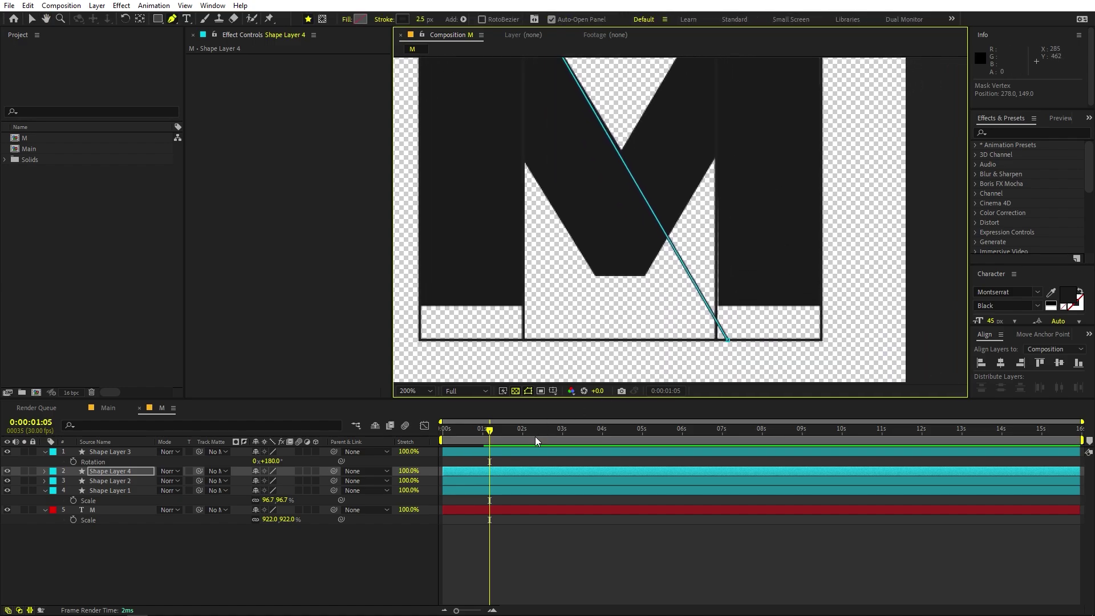
left_click(529, 470)
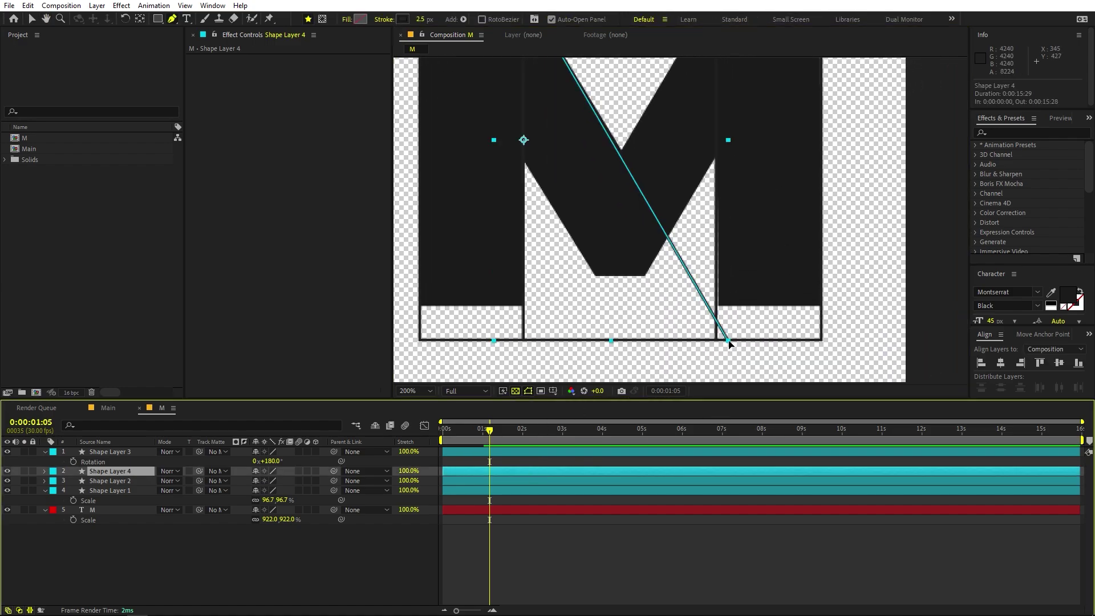
left_click_drag(728, 342, 736, 342)
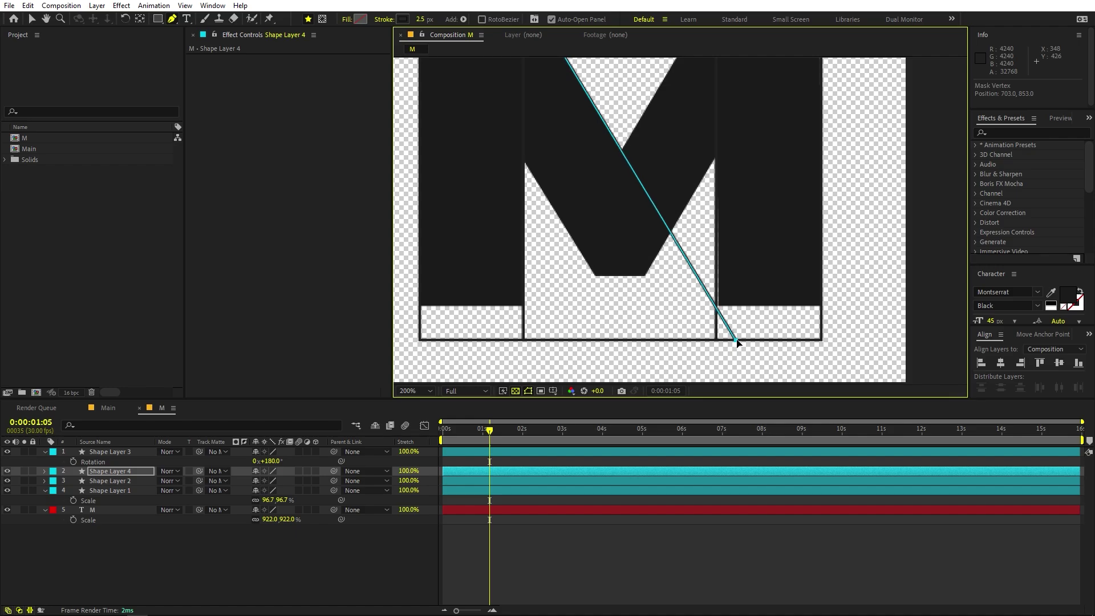
scroll(752, 231, "down", 1)
left_click_drag(732, 200, 729, 242)
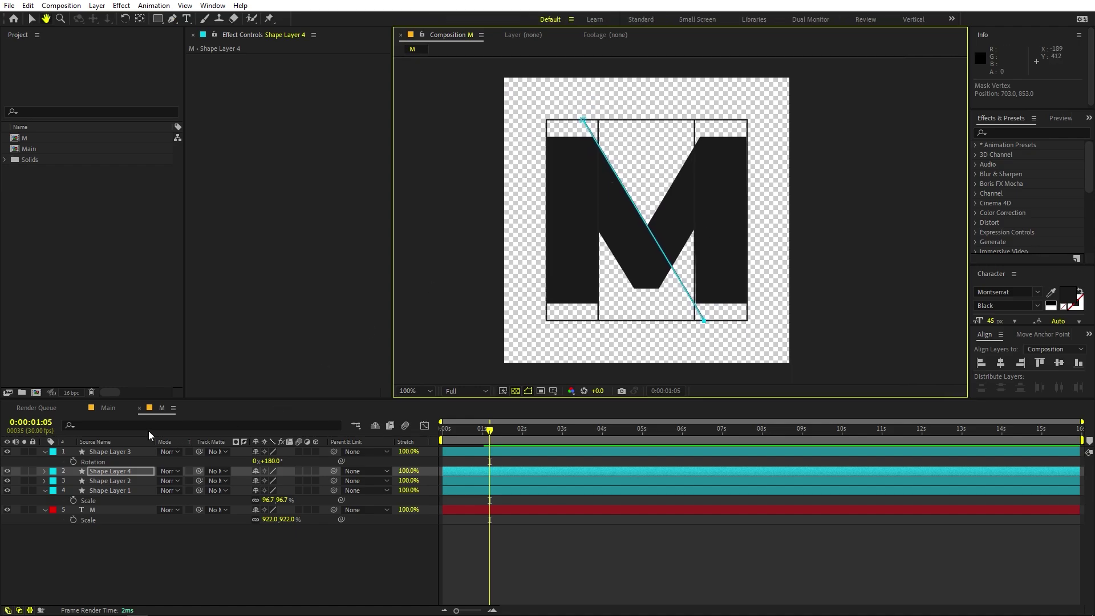
Step: Center the anchor point of the diagonal line's layer on its content
key("g")
left_click(126, 473)
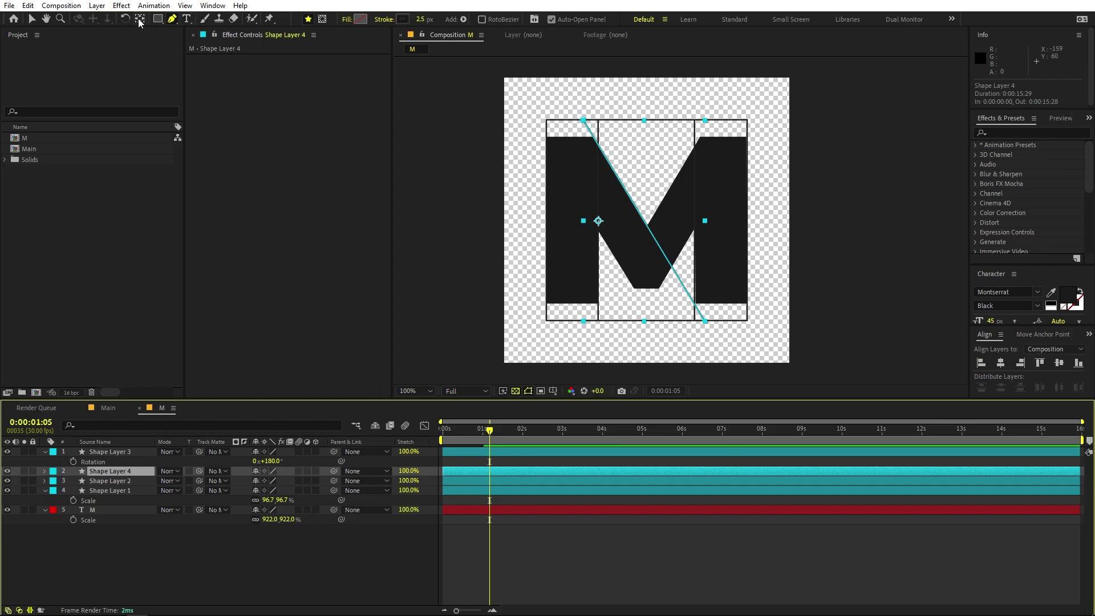
left_click(139, 20)
key("ctrl+alt+Home")
Step: Duplicate the diagonal line's layer and rotate the copy to 61.4° so it slopes the opposite way
left_click(125, 473)
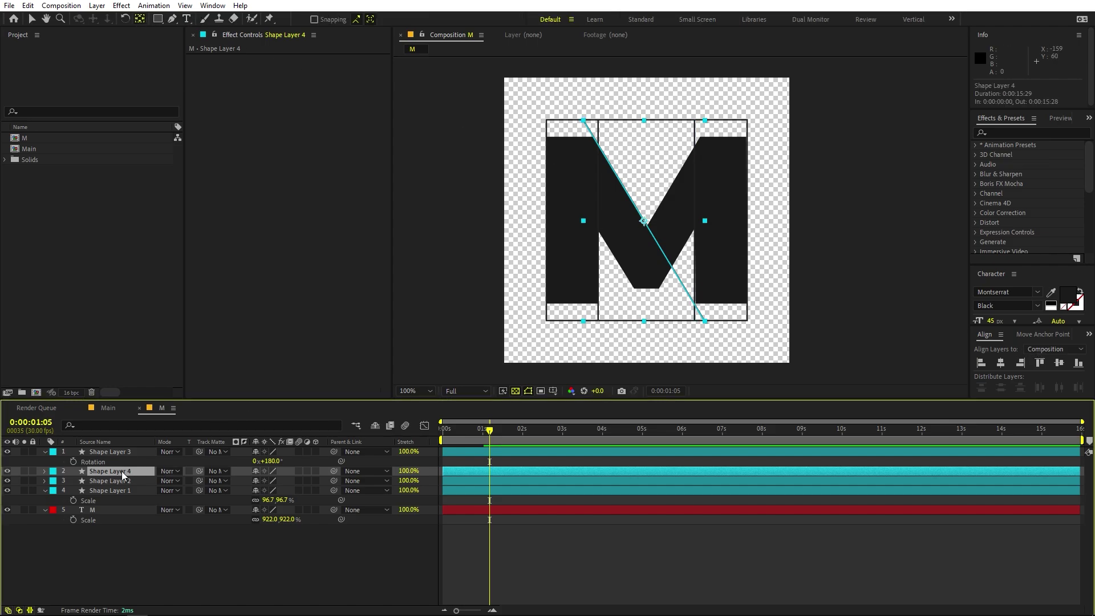
key("ctrl+d")
key("r")
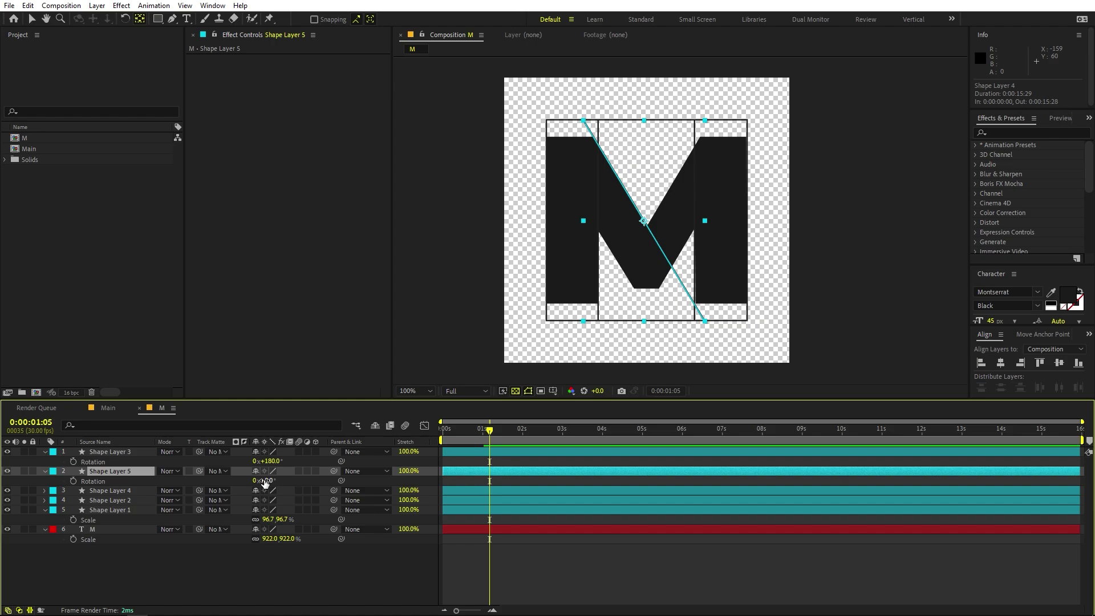
left_click_drag(265, 482, 588, 454)
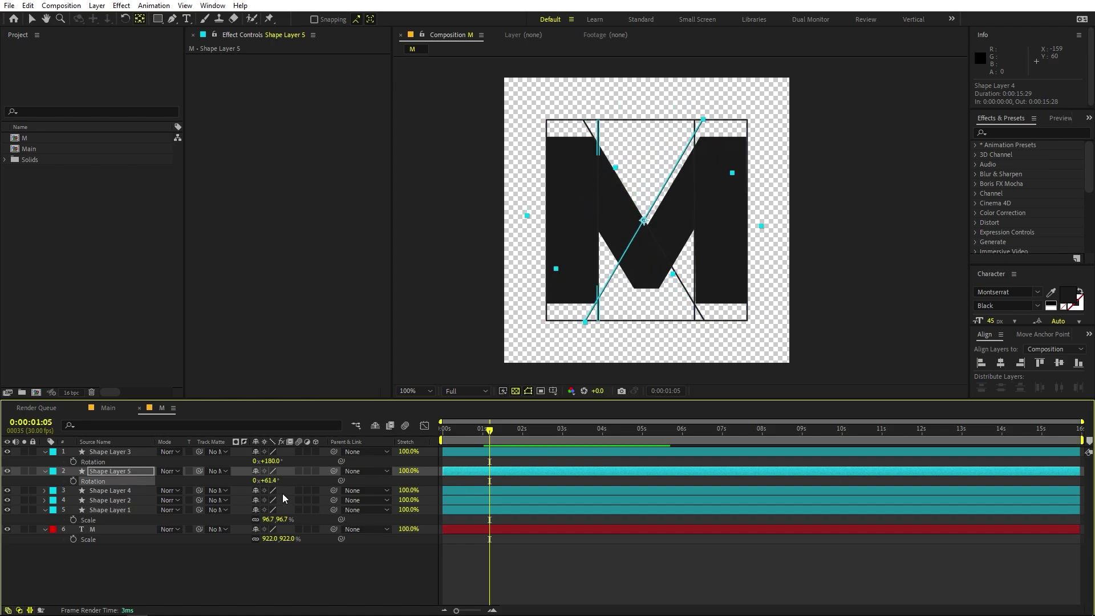
Step: Nudge the rotated diagonal to position 259, 250.5 so it lies along the upper edge of the M's right diagonal
key("period")
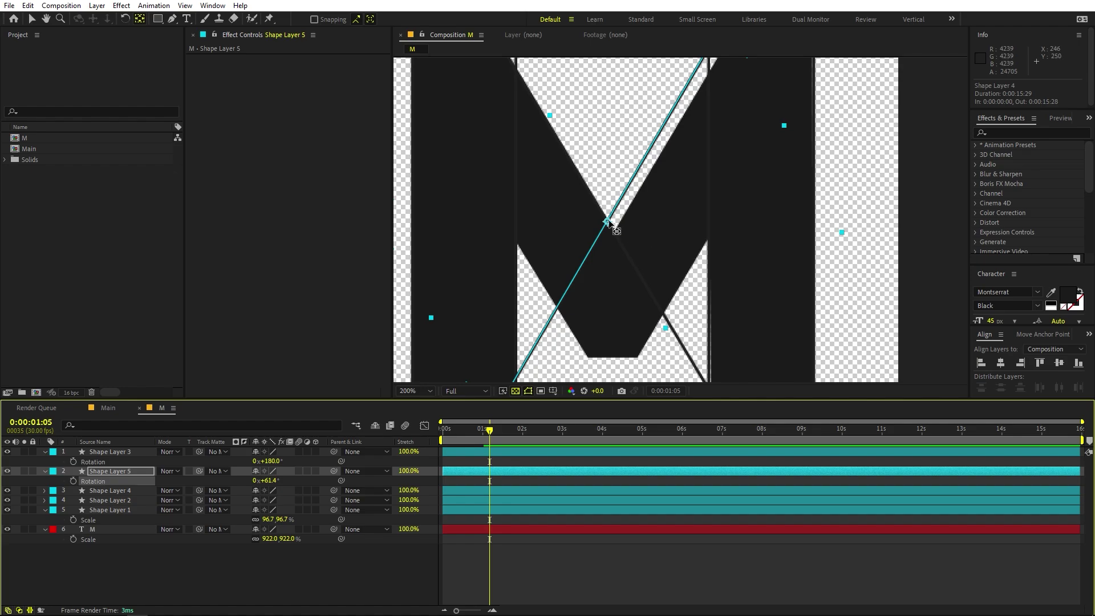
key("shift+Right")
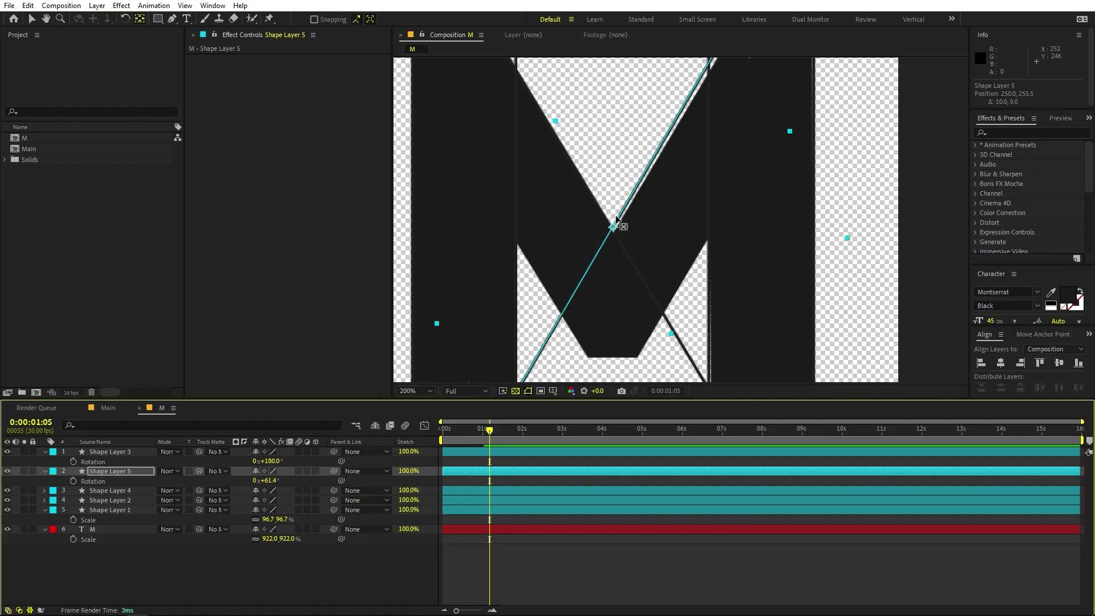
scroll(616, 220, "down", 2)
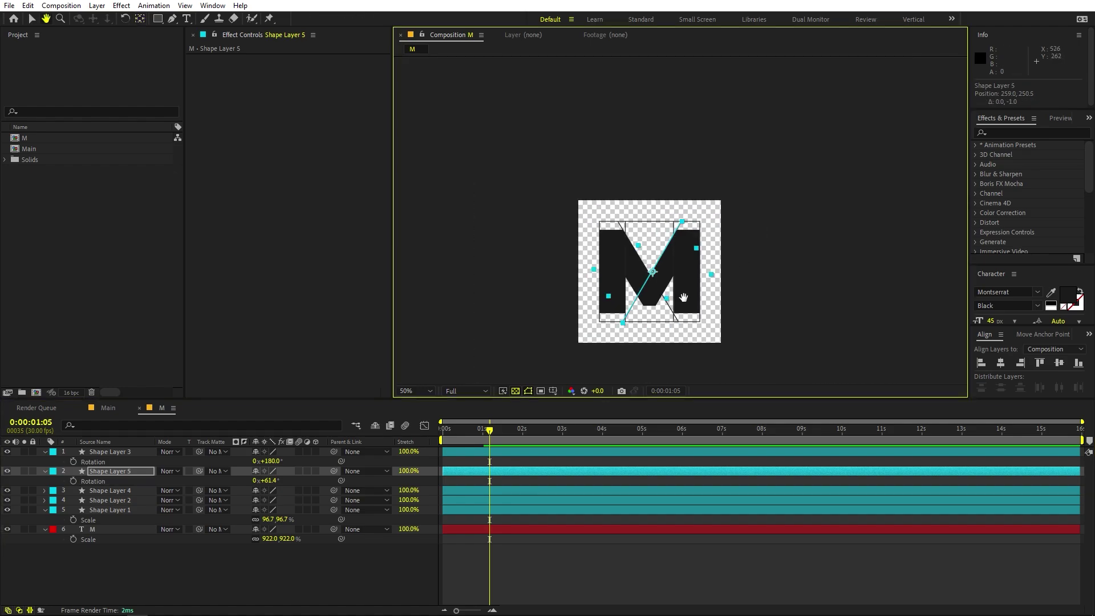
left_click_drag(682, 298, 687, 268)
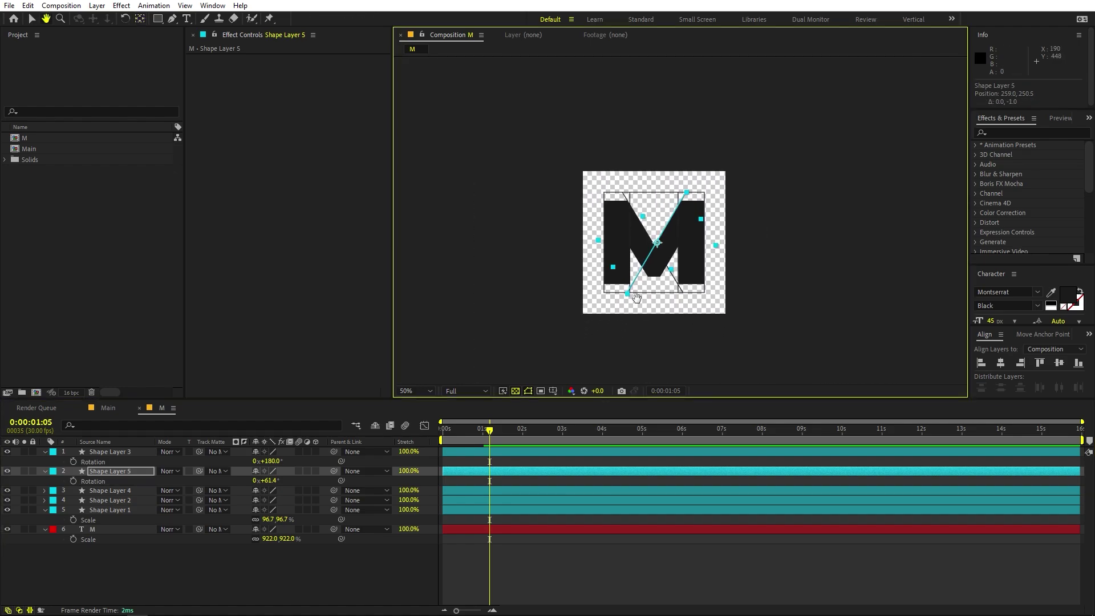
scroll(648, 290, "up", 1)
Step: Duplicate the rotated diagonal and move the copy 80 px right, onto the lower edge of the M's right diagonal
key("g")
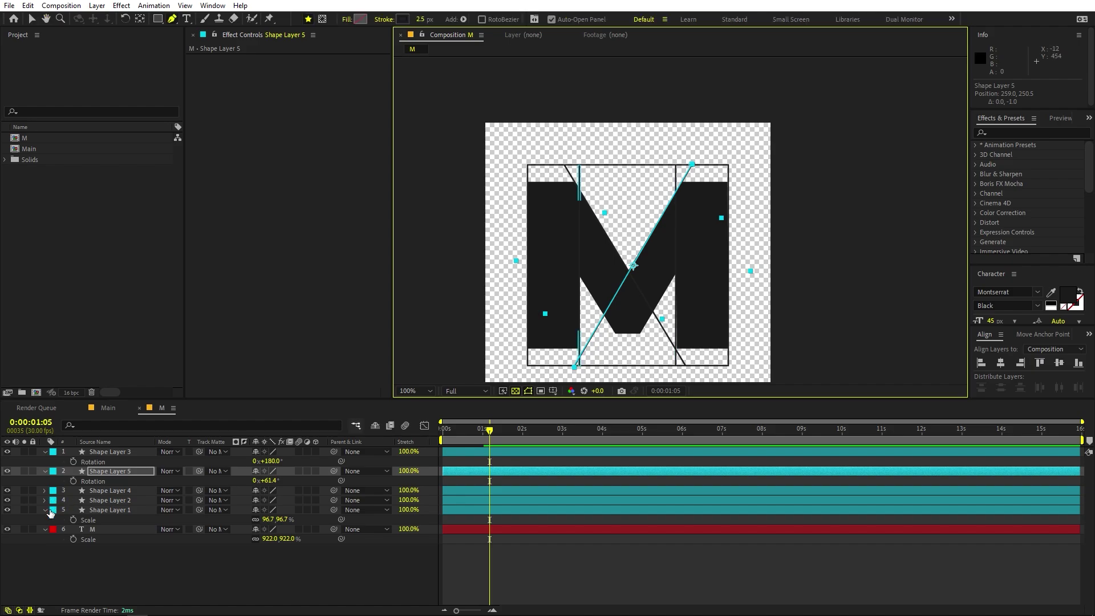
left_click(129, 468)
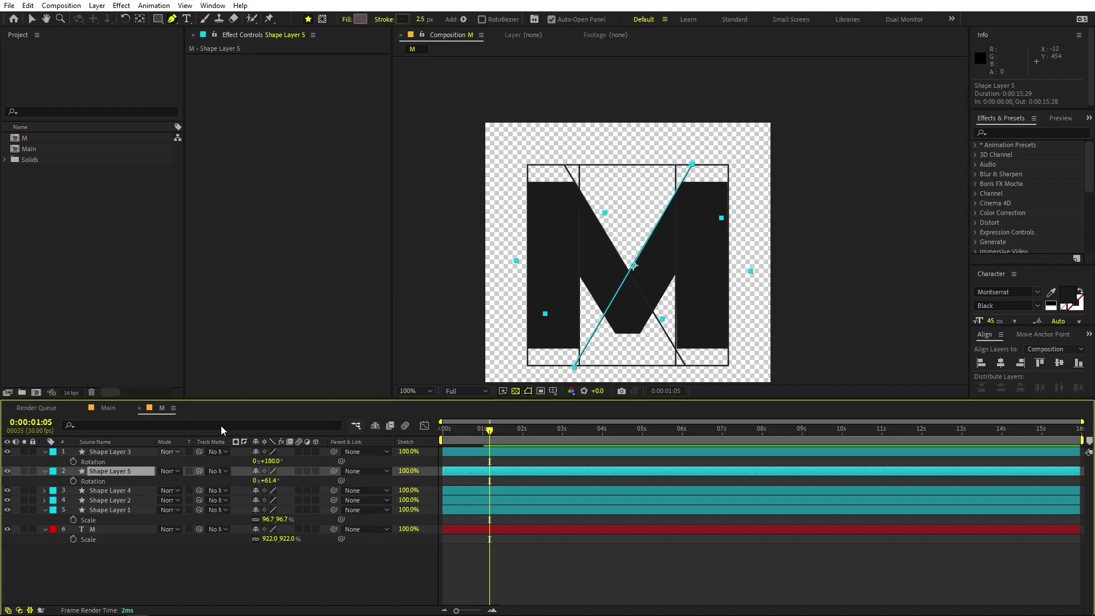
key("ctrl+d")
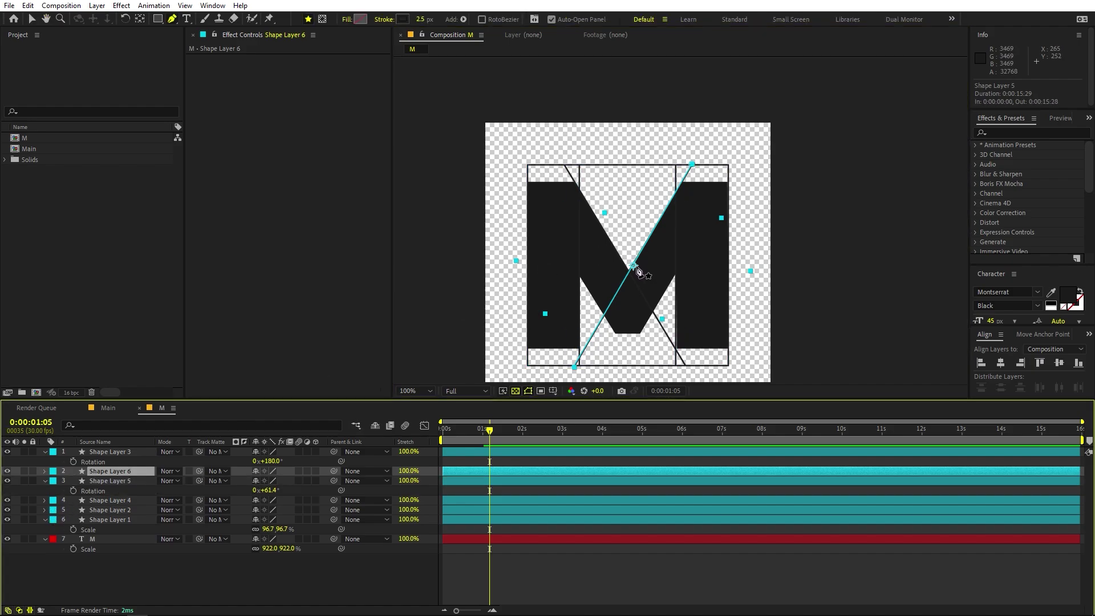
key("v")
left_click_drag(636, 268, 682, 289)
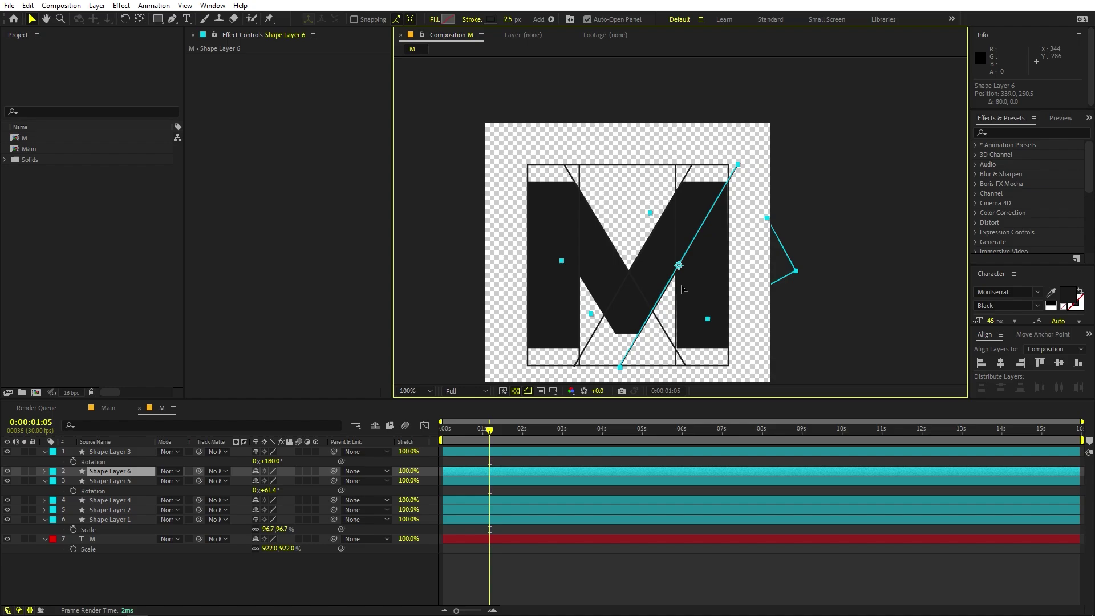
Step: Shorten the shifted diagonal by moving its upper path point back along the line to the frame's right edge
key("h")
left_click_drag(773, 166, 577, 254)
scroll(625, 225, "up", 2)
key("space")
left_click_drag(416, 293, 782, 225)
left_click_drag(563, 243, 706, 135)
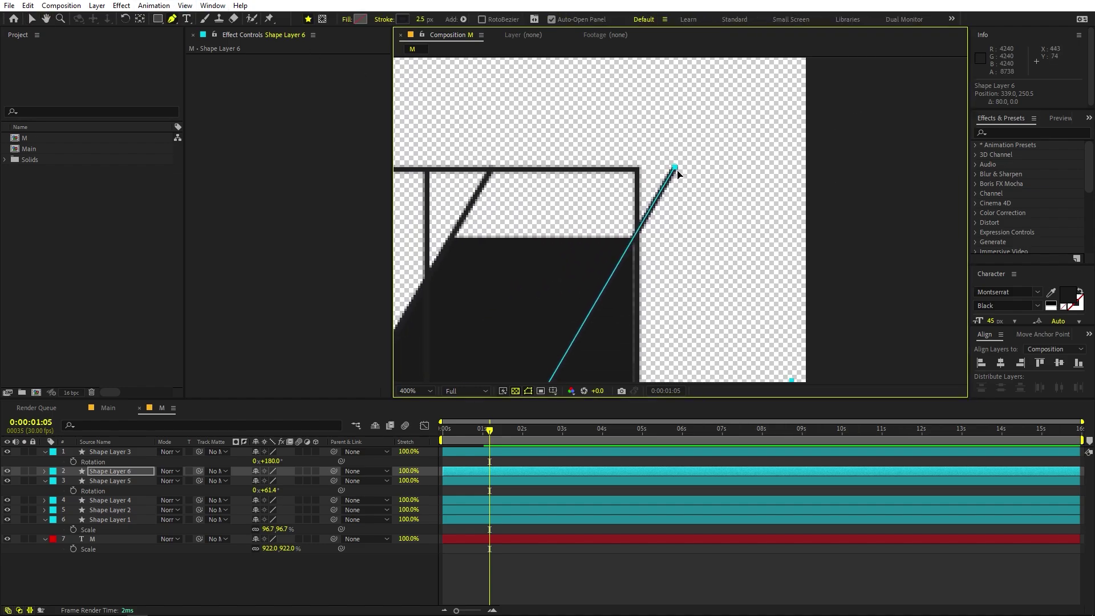
left_click_drag(674, 167, 636, 242)
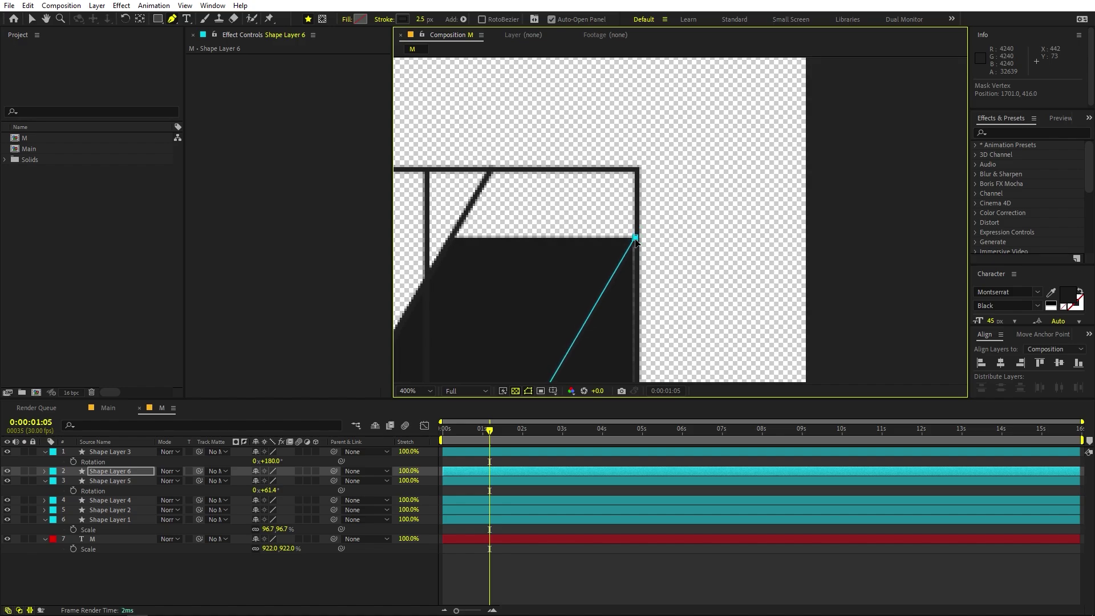
Step: Duplicate the shortened diagonal on the right and rotate the copy to 1.4° so it slopes the opposite way
scroll(636, 243, "down", 5)
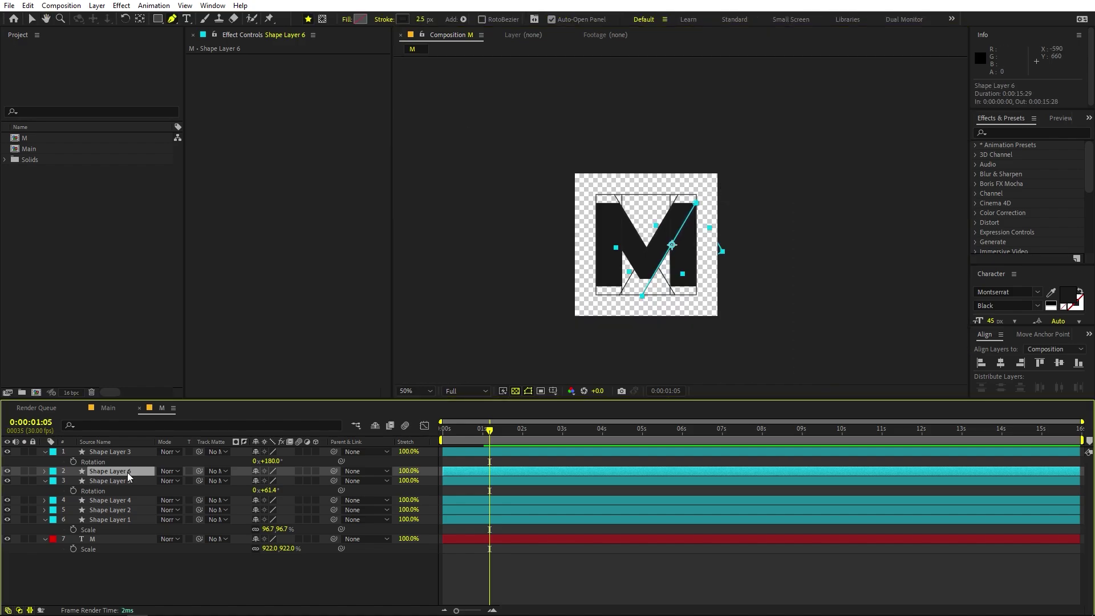
key("ctrl+d")
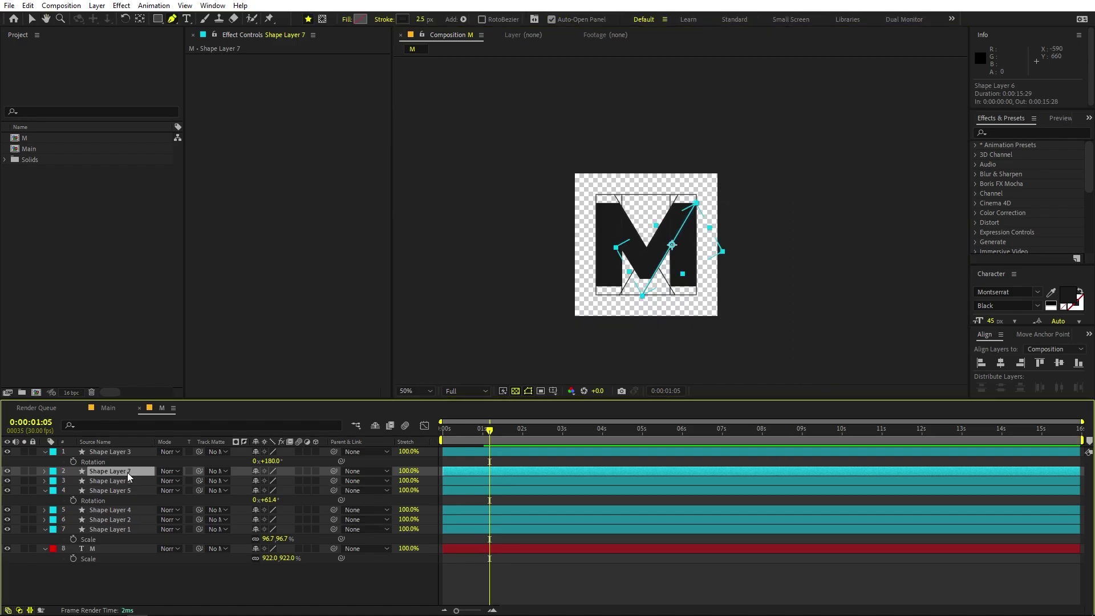
key("r")
left_click_drag(268, 481, 253, 481)
Step: Move the rotated copy to position 156.5, 248, near the lower edge of the M's left diagonal
scroll(596, 244, "up", 2)
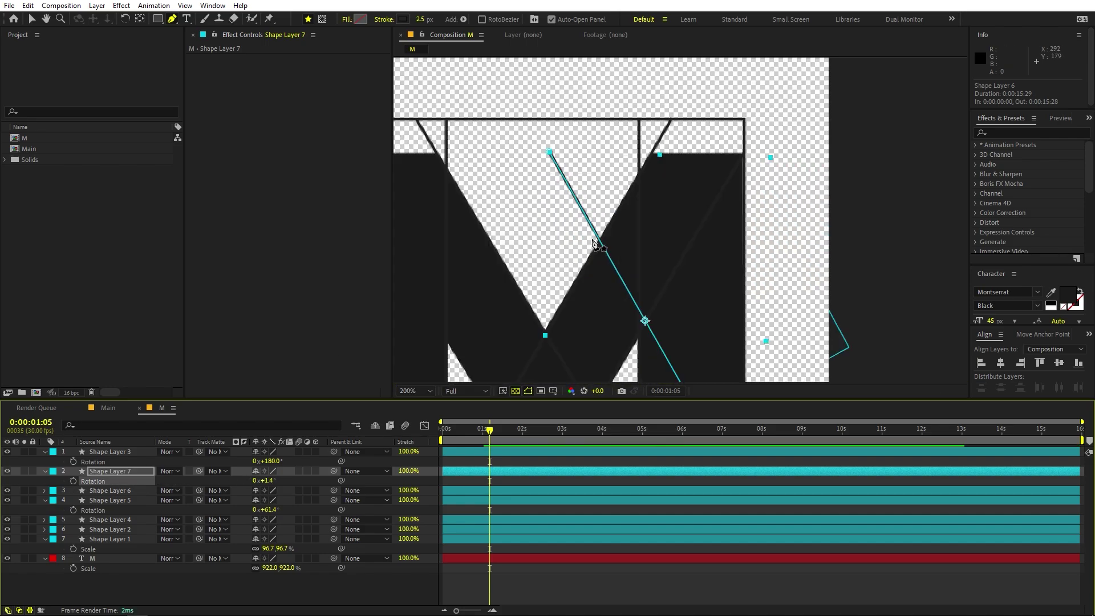
key("h")
left_click_drag(608, 251, 719, 102)
key("g")
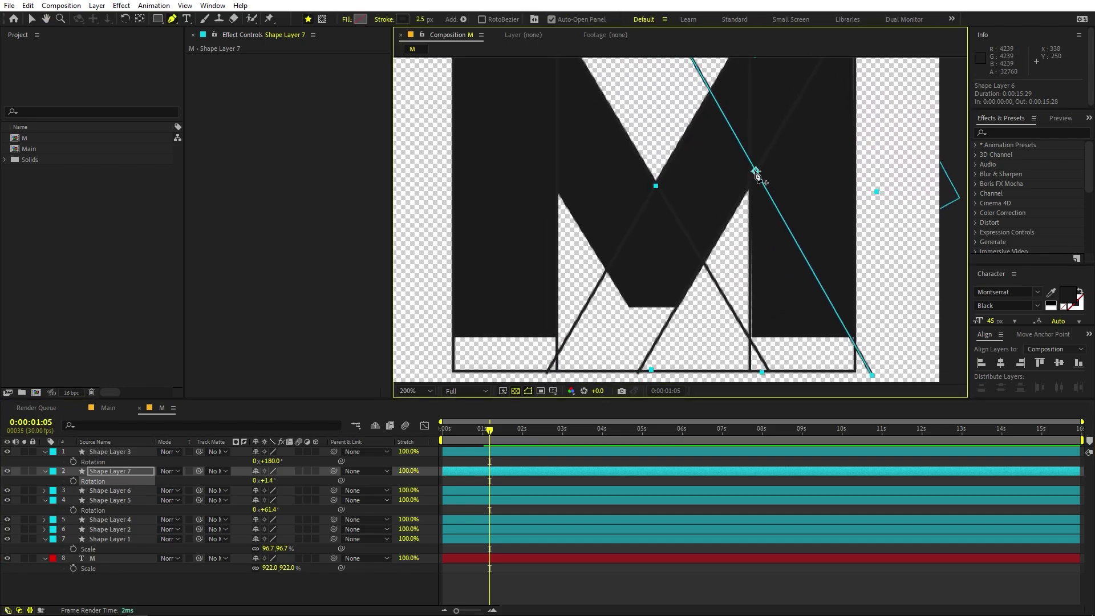
key("v")
left_click_drag(755, 174, 546, 171)
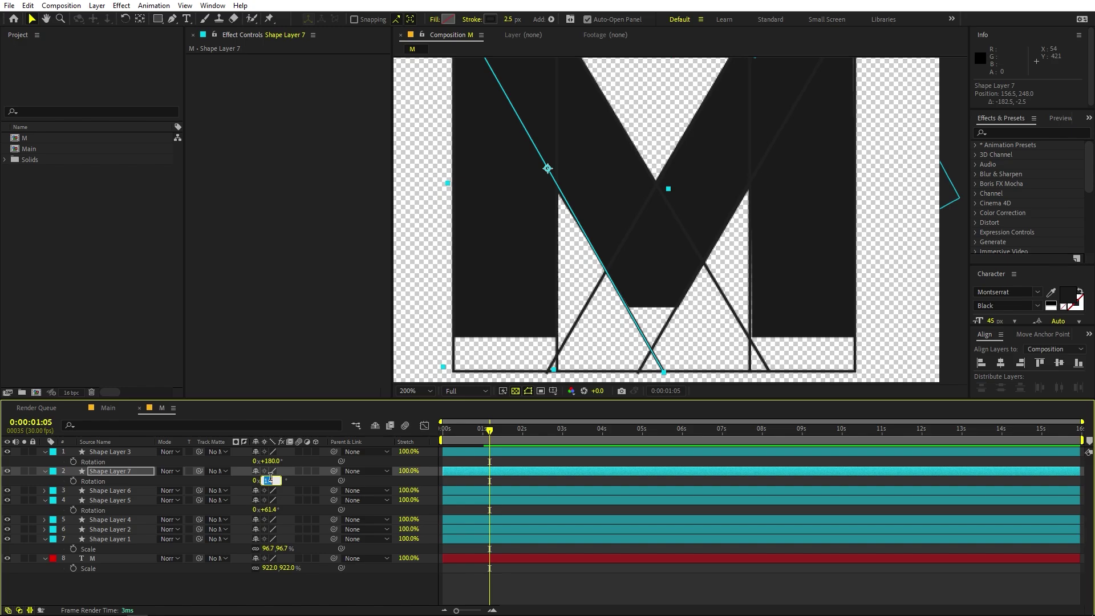
Step: Reset the copied diagonal's rotation to 0° and move it to position 159.5, 260 along the left diagonal's lower edge
left_click_drag(274, 480, 270, 480)
left_click_drag(543, 248, 600, 339)
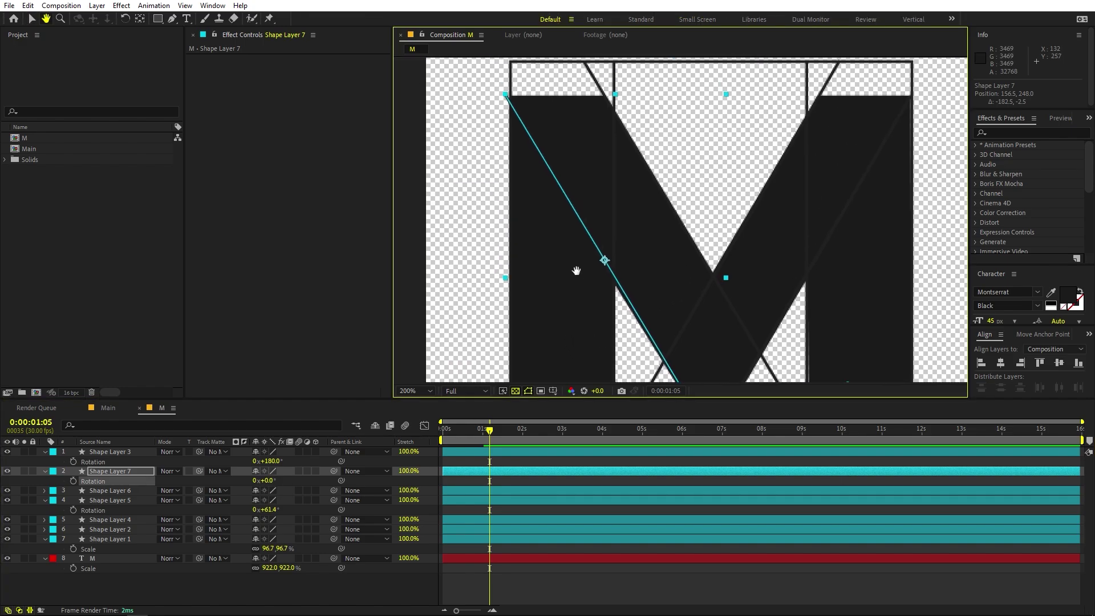
left_click_drag(577, 271, 621, 296)
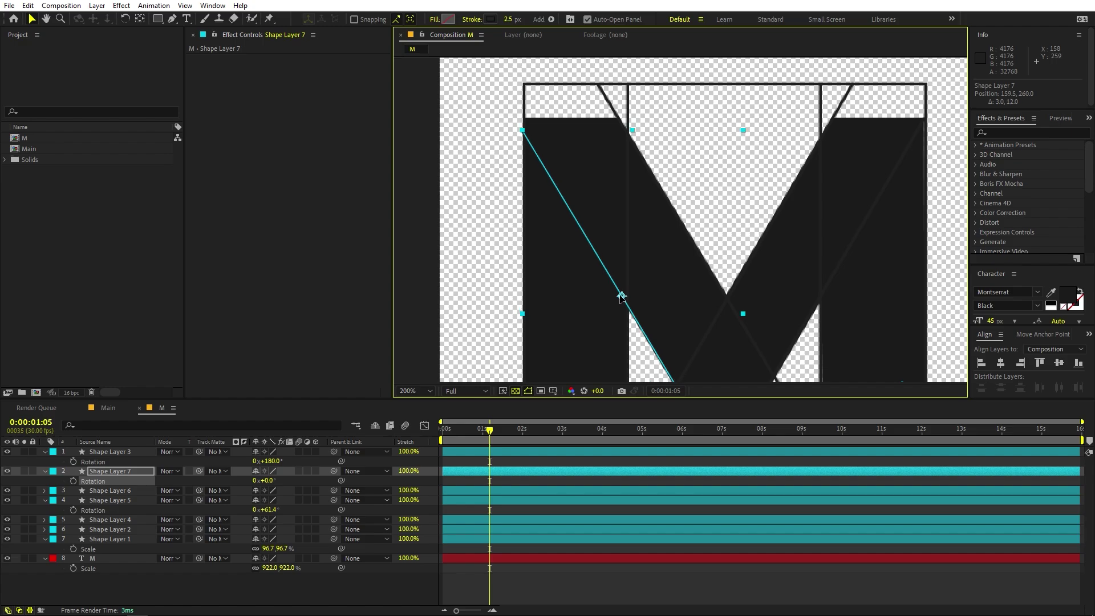
Step: Shorten this diagonal by moving its lower path point back along the line to the frame's bottom edge
left_click_drag(753, 312, 691, 115)
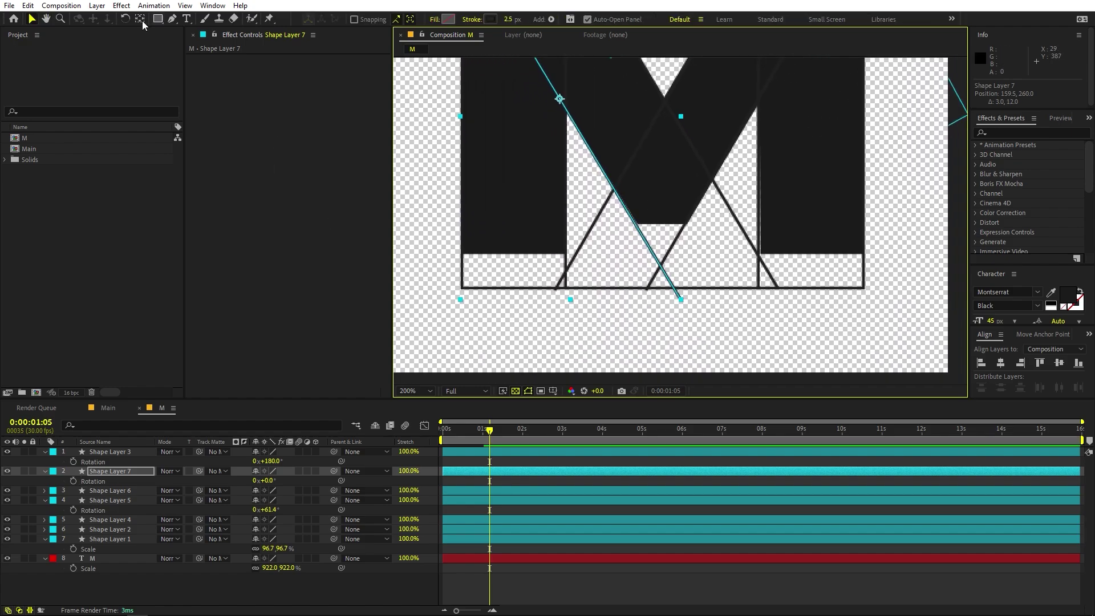
left_click(172, 19)
left_click(568, 471)
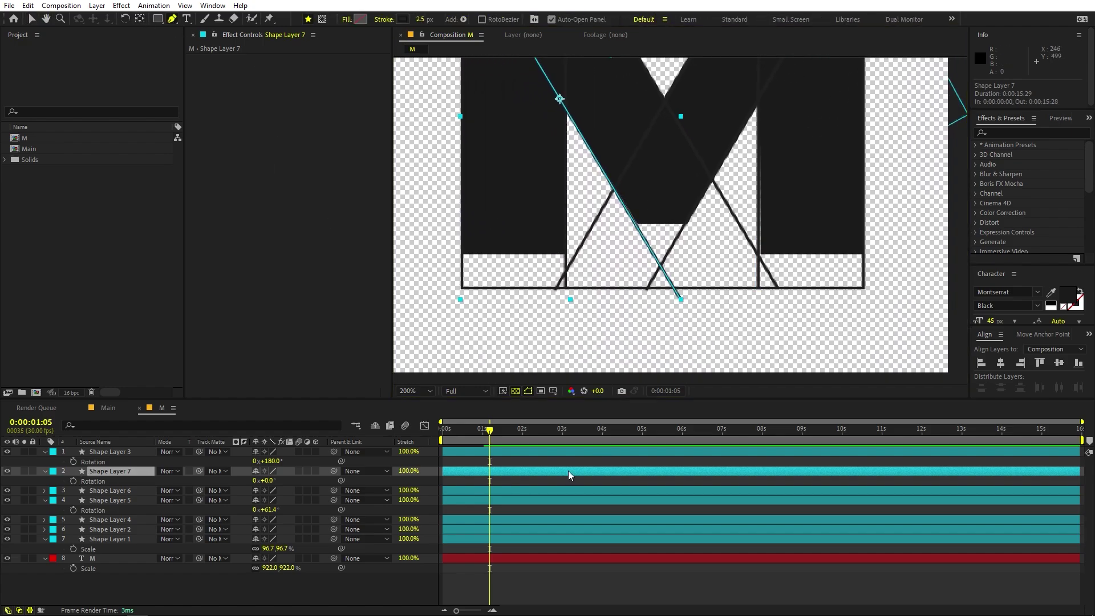
left_click_drag(681, 302, 674, 289)
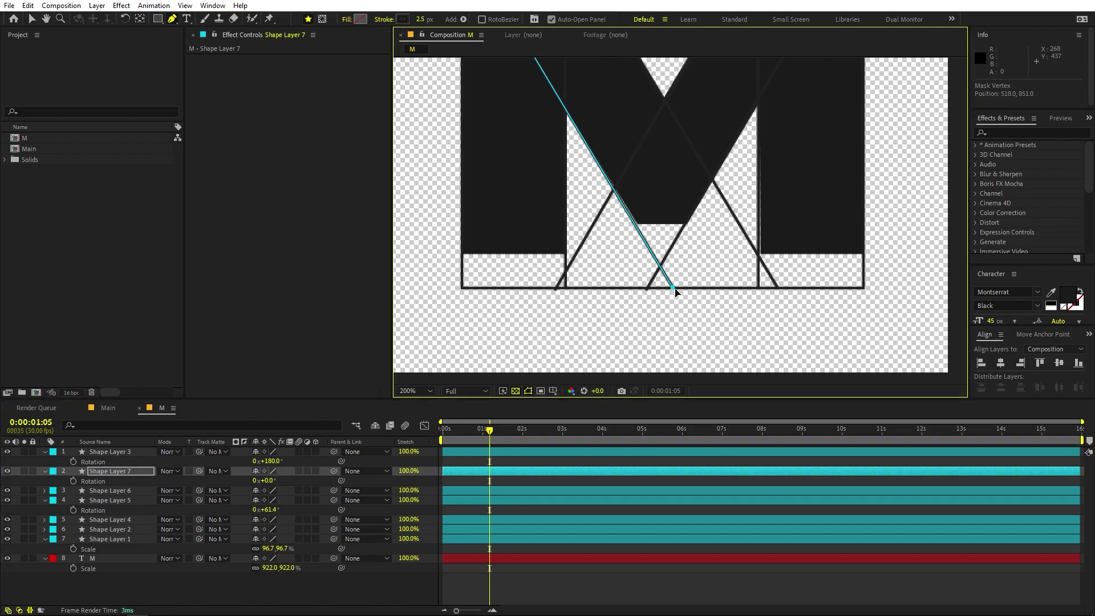
Step: Duplicate the left vertical line's layer and rotate the copy to -90° to make a horizontal line
scroll(671, 325, "down", 1)
left_click_drag(666, 207, 665, 252)
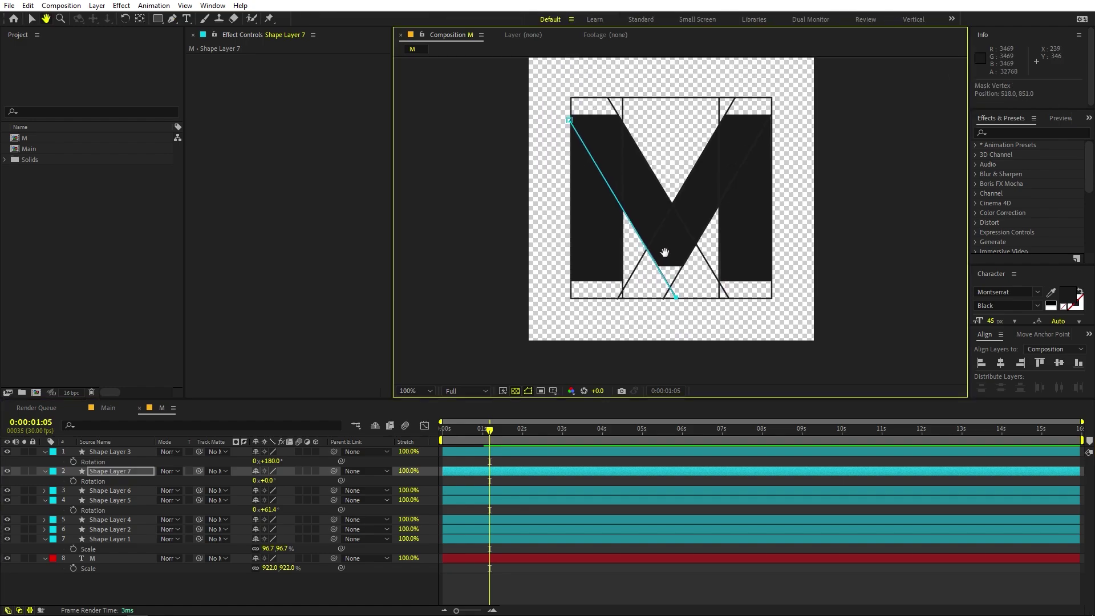
key("g")
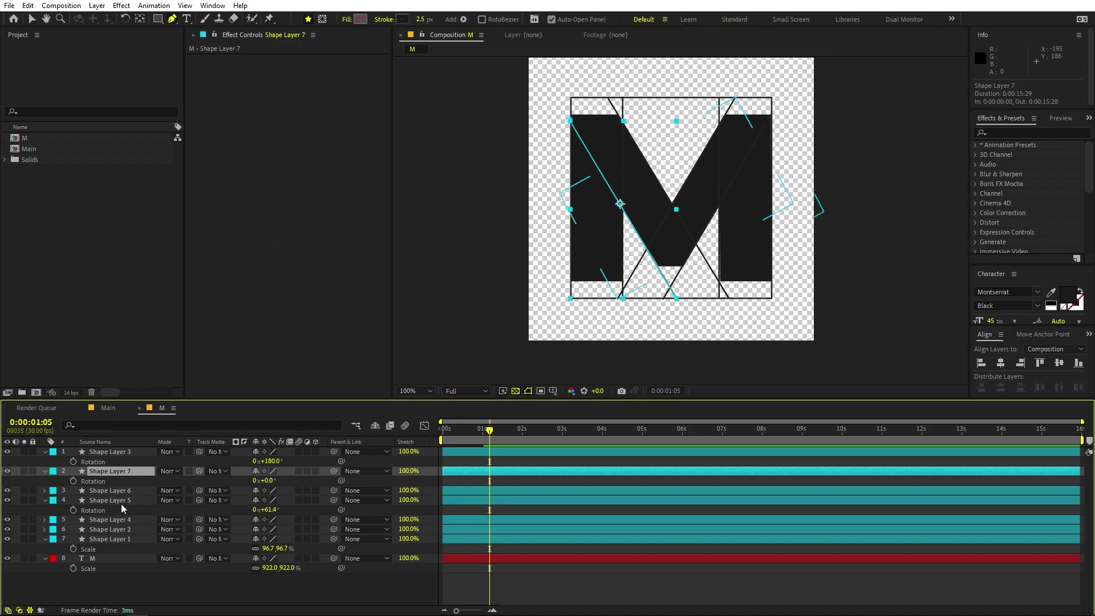
left_click(120, 519)
left_click(121, 529)
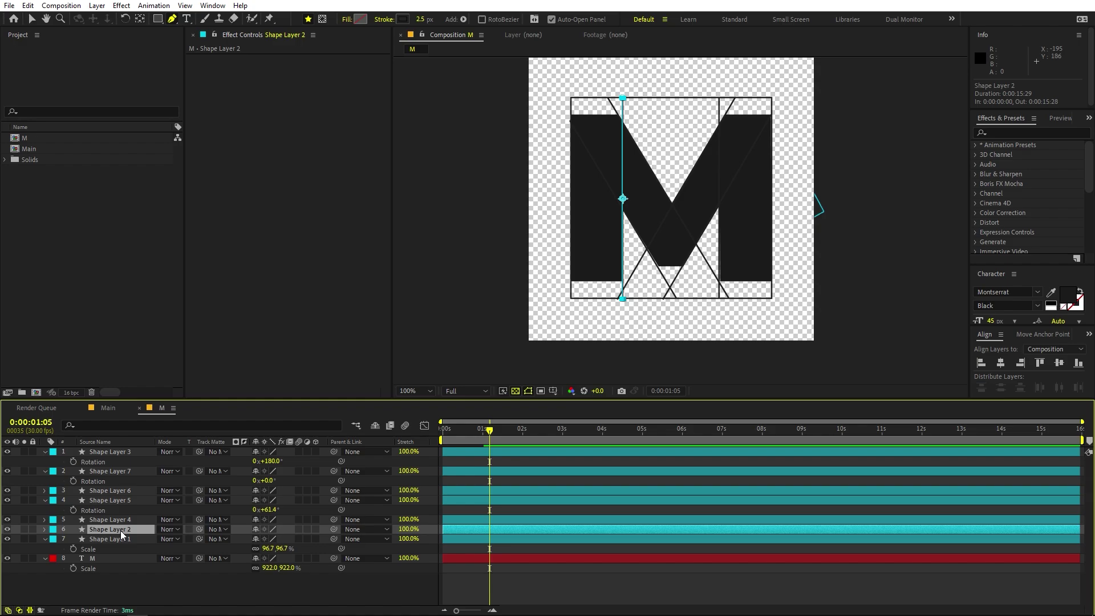
key("ctrl+d")
key("r")
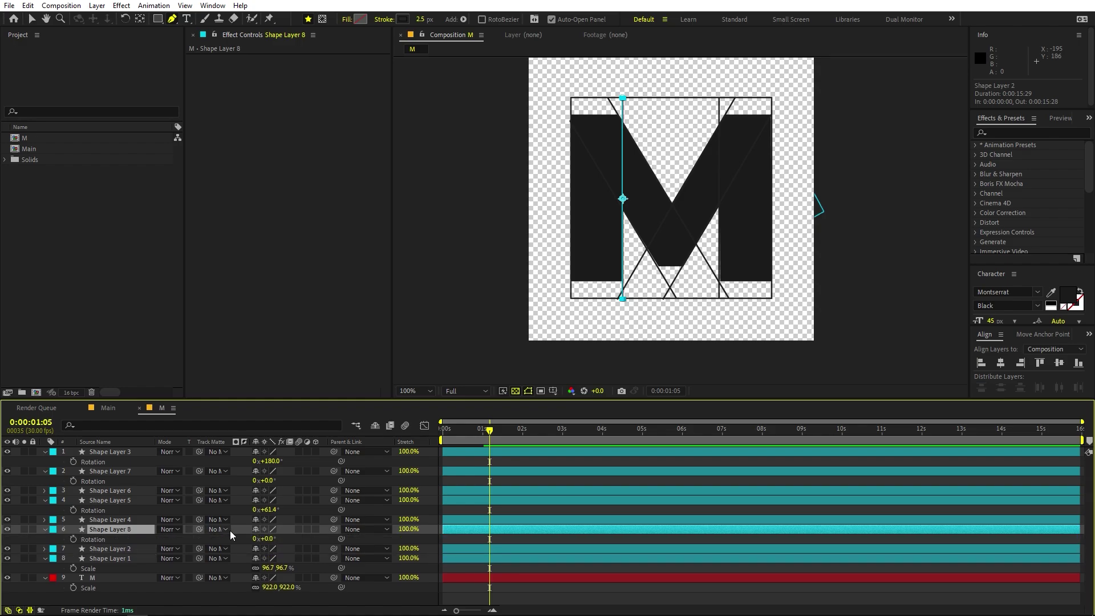
left_click_drag(263, 540, 274, 540)
left_click(267, 538)
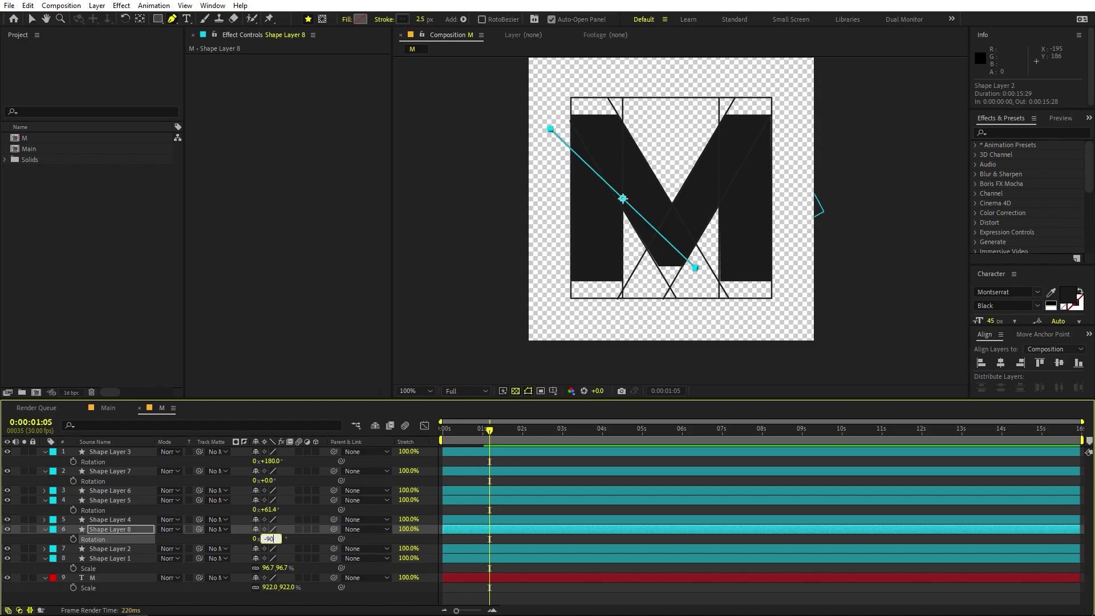
key("Return")
Step: Place the horizontal line along the M's top edge at Y 103.5 and center it horizontally in the composition
key("v")
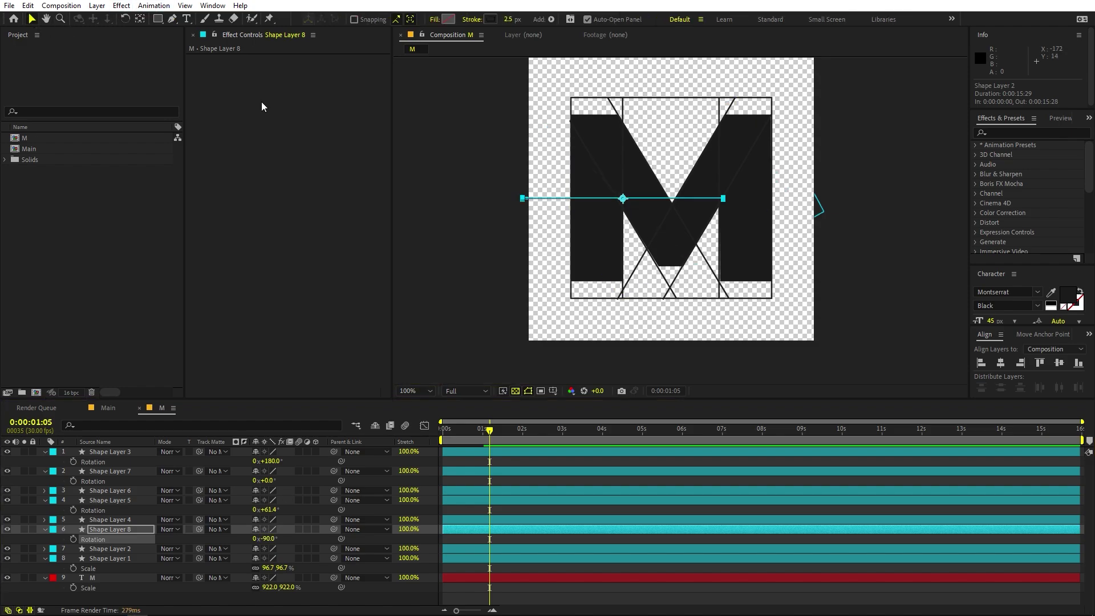
left_click_drag(623, 200, 740, 276)
scroll(673, 122, "up", 1)
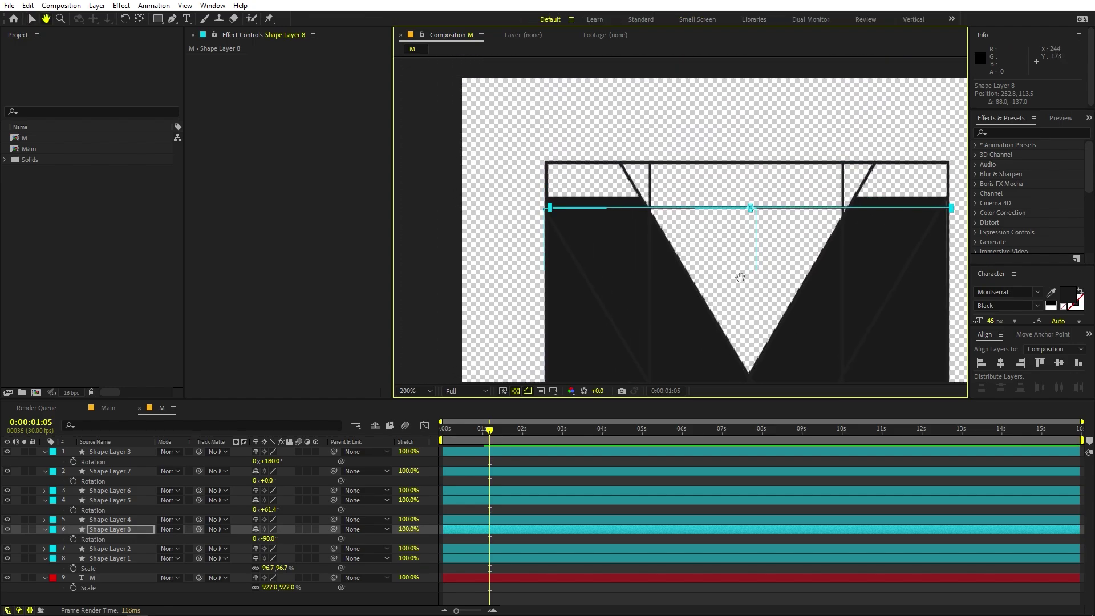
key("shift+Up")
key("shift+Up")
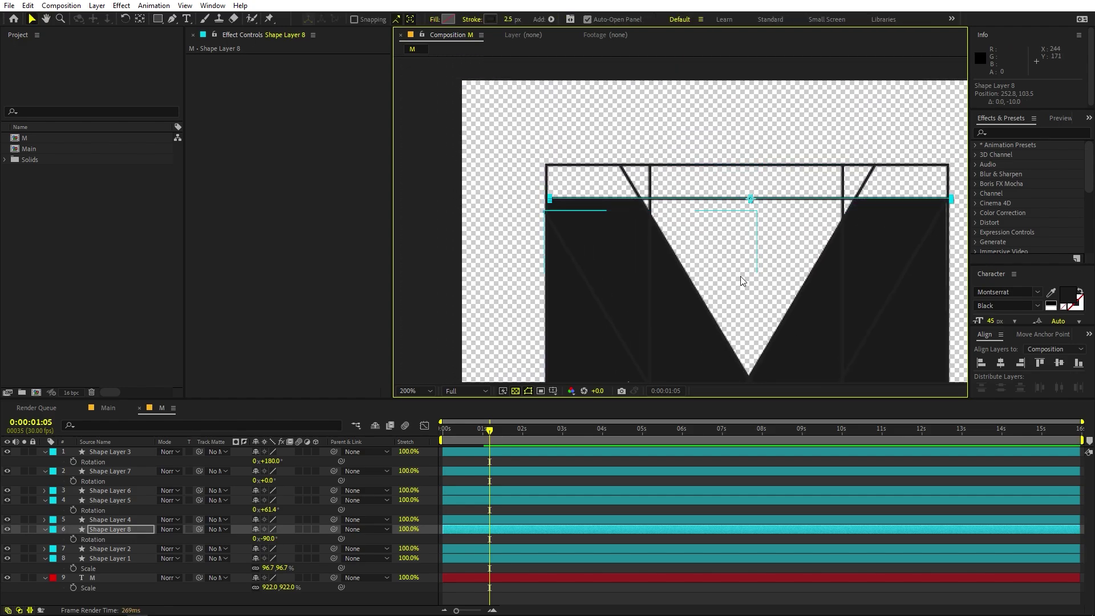
left_click(1001, 363)
Step: Duplicate the top horizontal line and move the copy down to position 250, 397.5 along the base of the M's stems
scroll(791, 258, "down", 2)
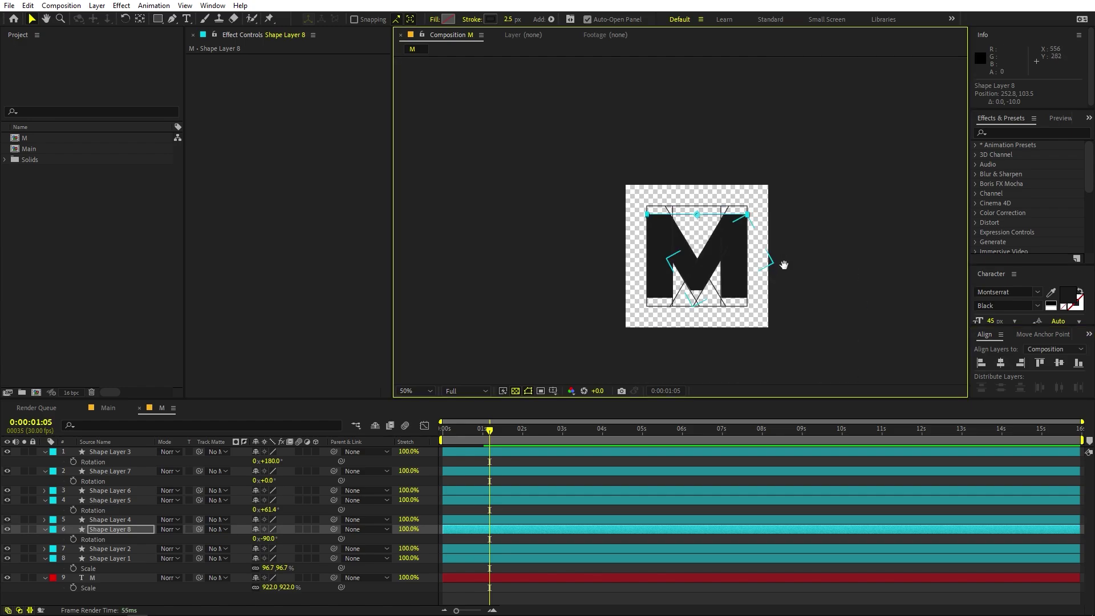
left_click_drag(783, 264, 778, 227)
key("ctrl+d")
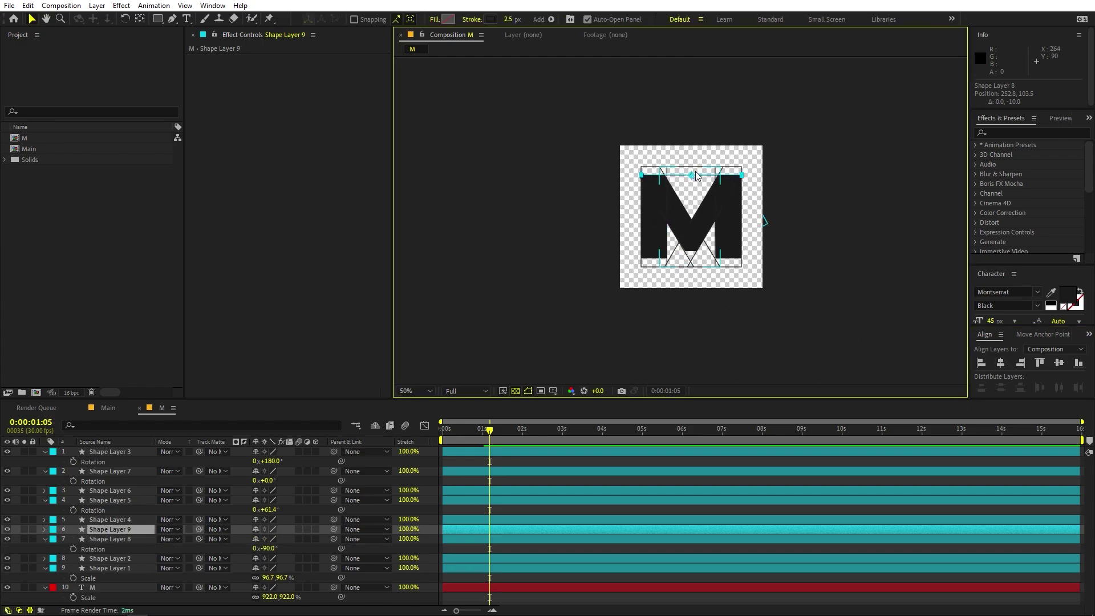
left_click_drag(695, 175, 696, 262)
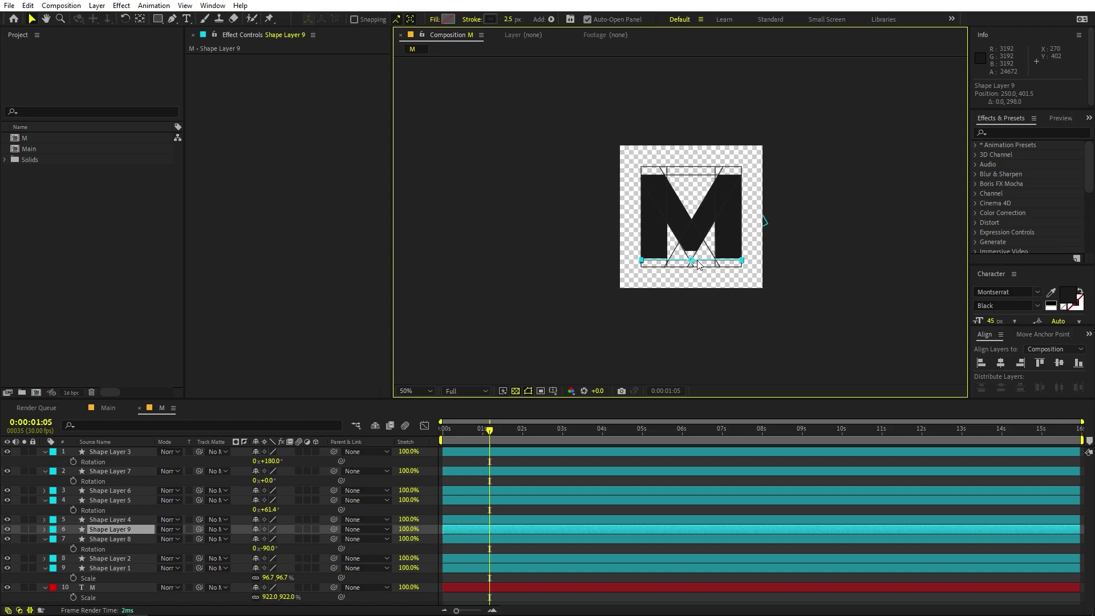
scroll(699, 263, "up", 4)
key("h")
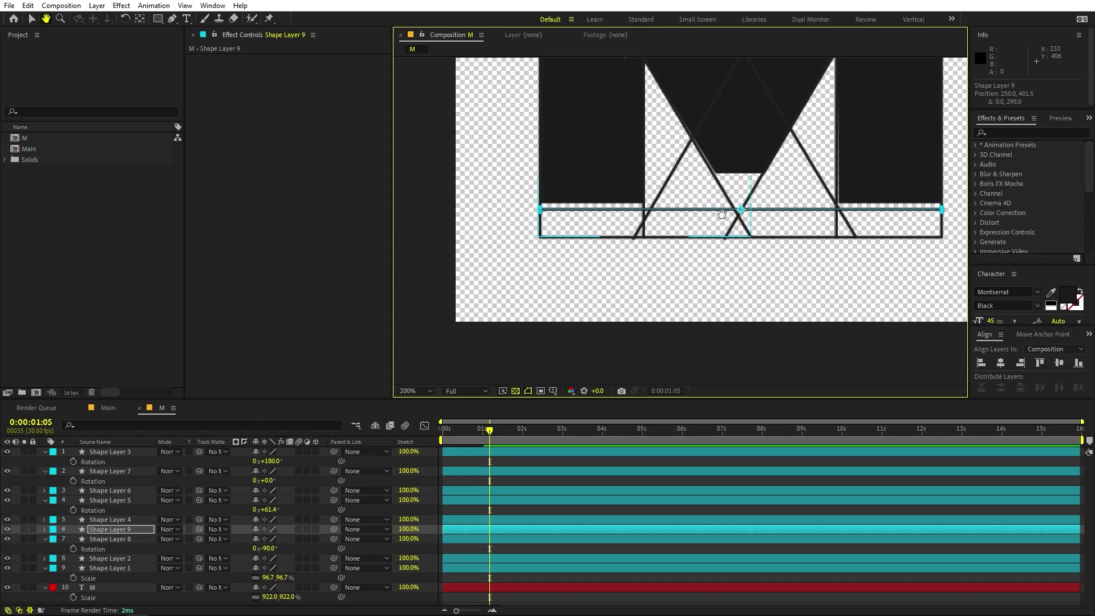
key("v")
left_click_drag(744, 210, 744, 205)
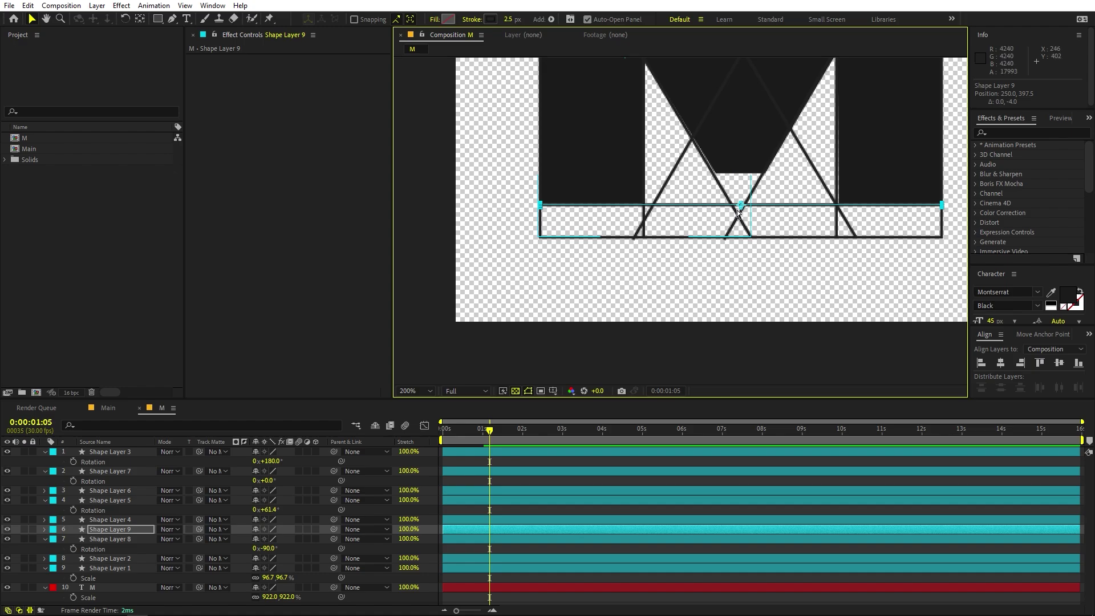
Step: Duplicate the base line and move the copy up 25.5 px, level with the bottom of the M's center point
key("ctrl+d")
left_click_drag(740, 207, 742, 181)
scroll(741, 178, "down", 1)
key("h")
left_click_drag(830, 117, 820, 213)
key("v")
Step: Preview the construction lines drawing on from the start of the composition and return to the first frame
left_click_drag(491, 429, 93, 470)
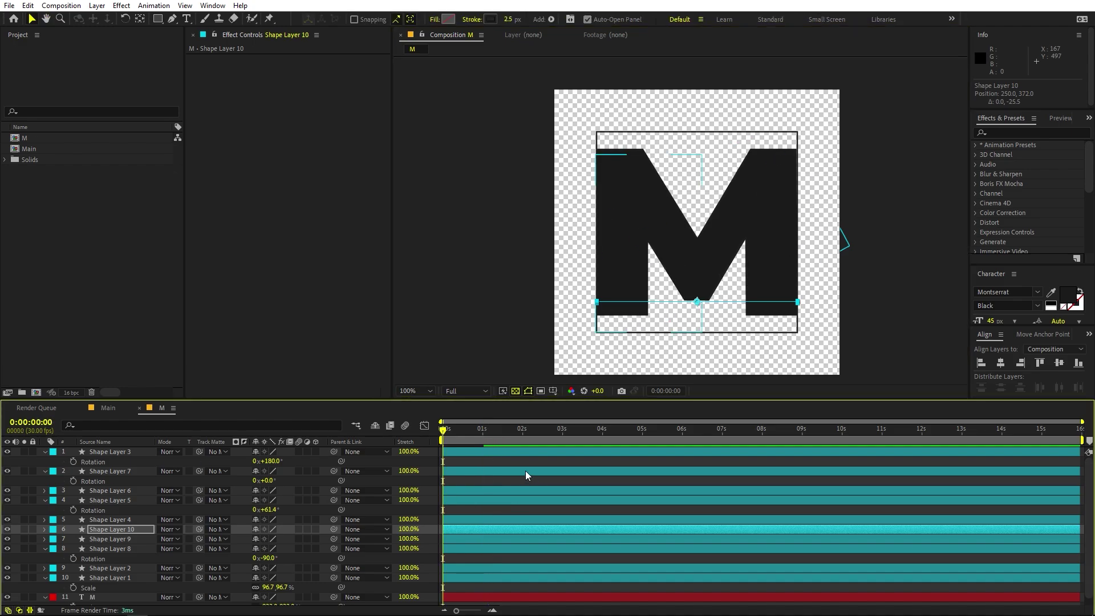
left_click(519, 460)
key("space")
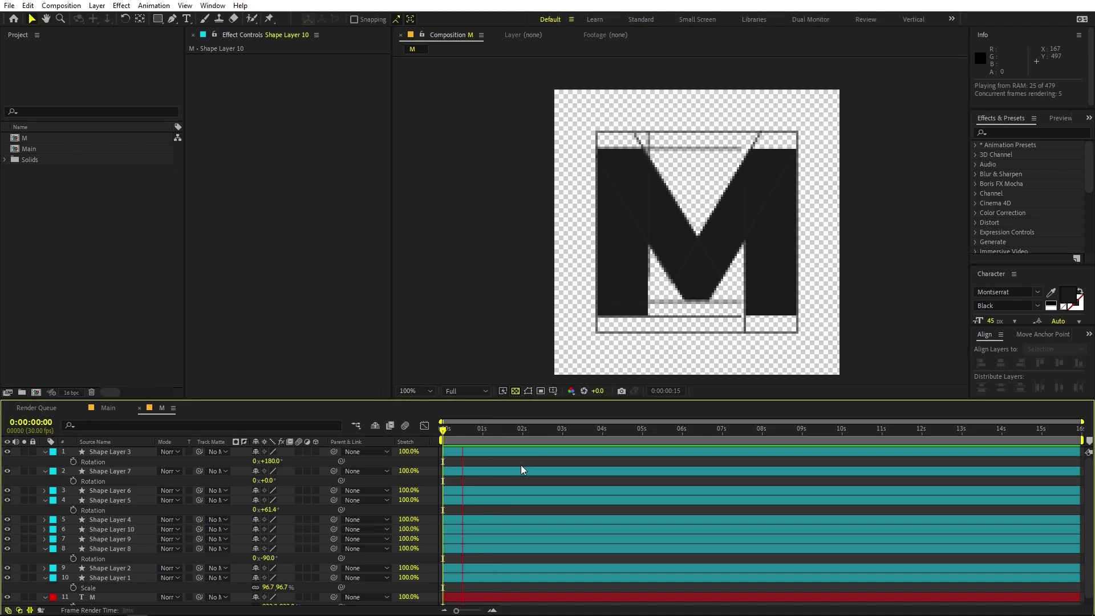
key("space")
left_click_drag(500, 430, 342, 446)
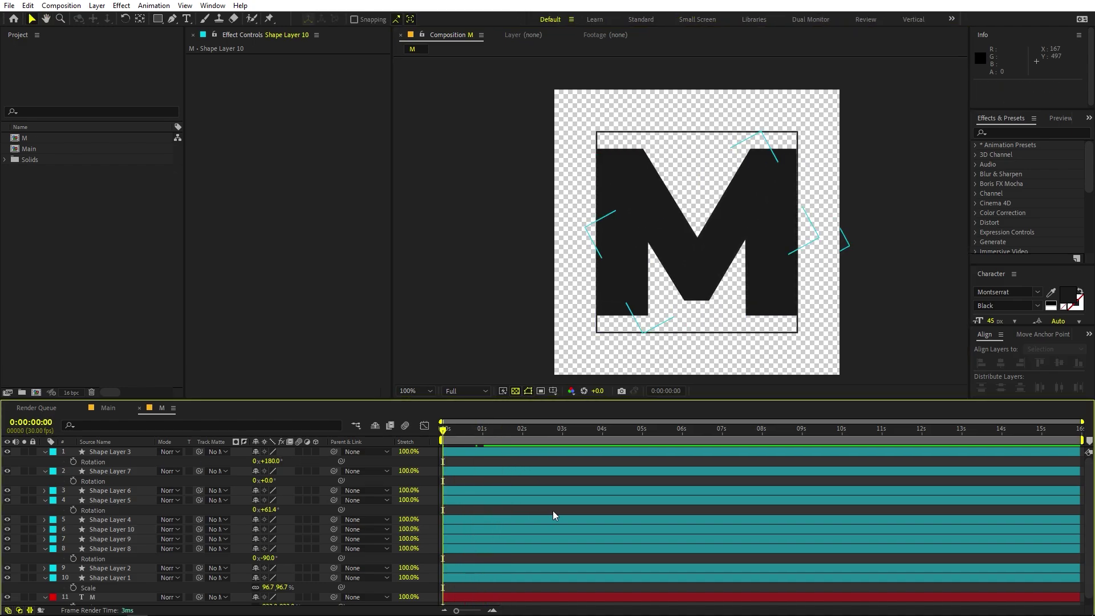
Step: Copy the top horizontal line's two Trim Paths End keyframes to the square frame's layer at time 0 and preview the animation
scroll(536, 525, "down", 1)
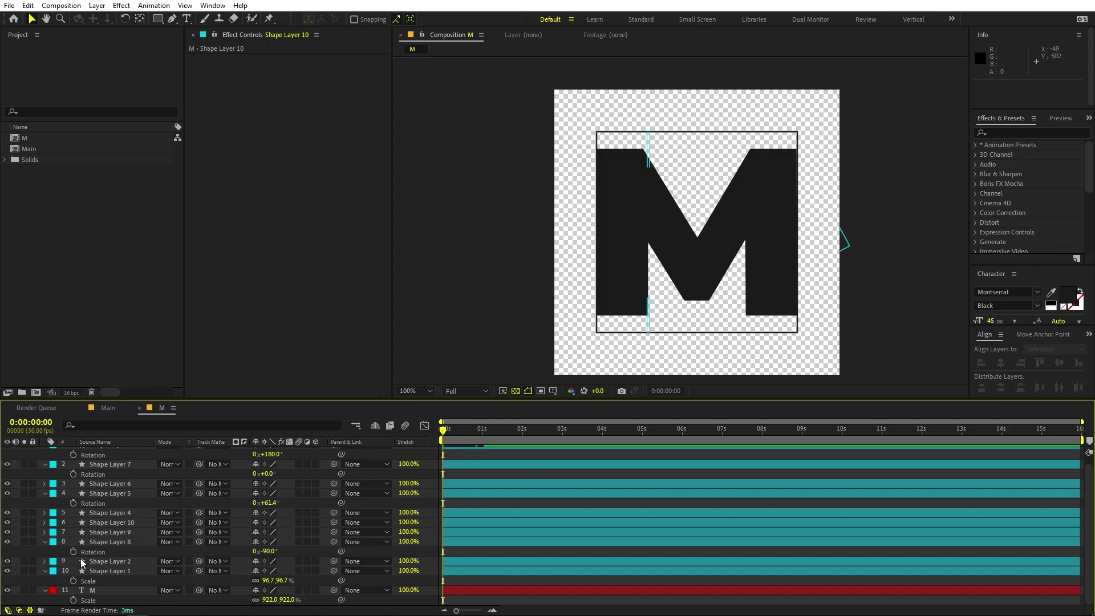
left_click(101, 542)
key("u")
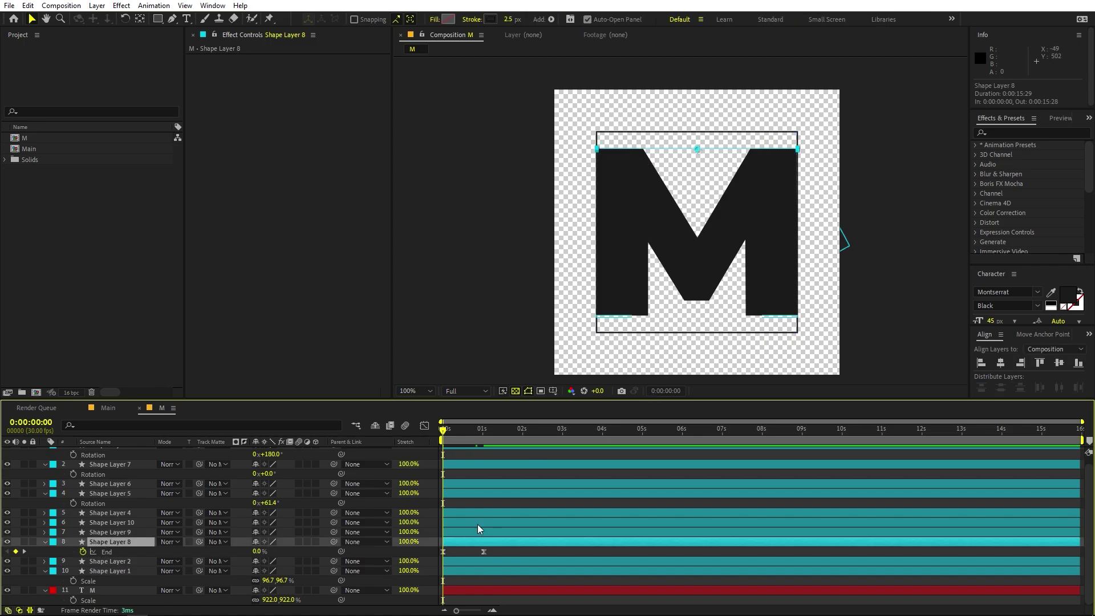
left_click_drag(495, 553, 413, 547)
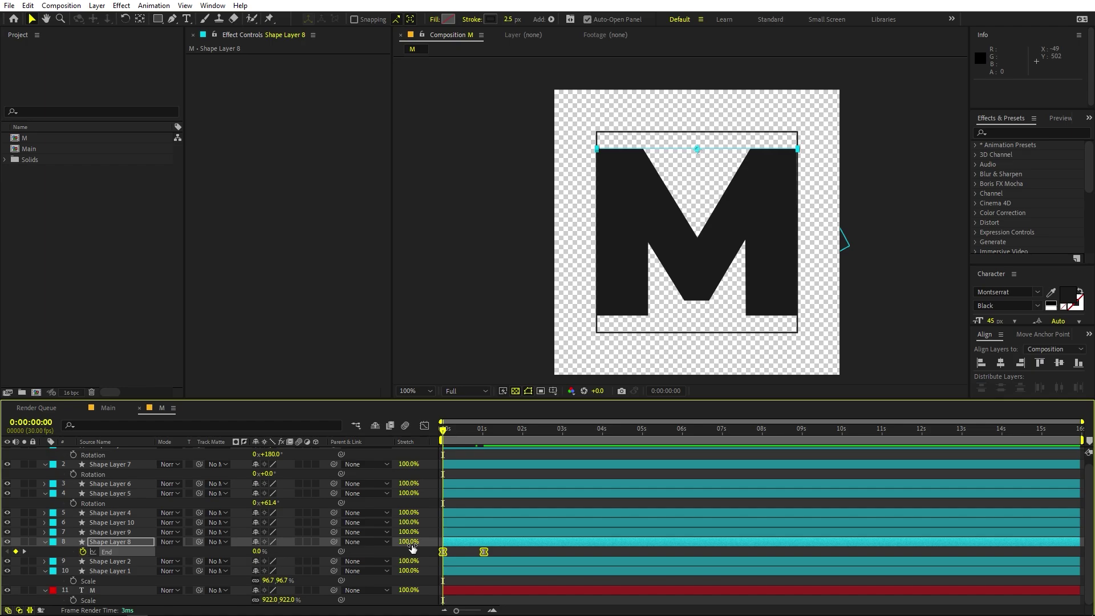
key("ctrl+c")
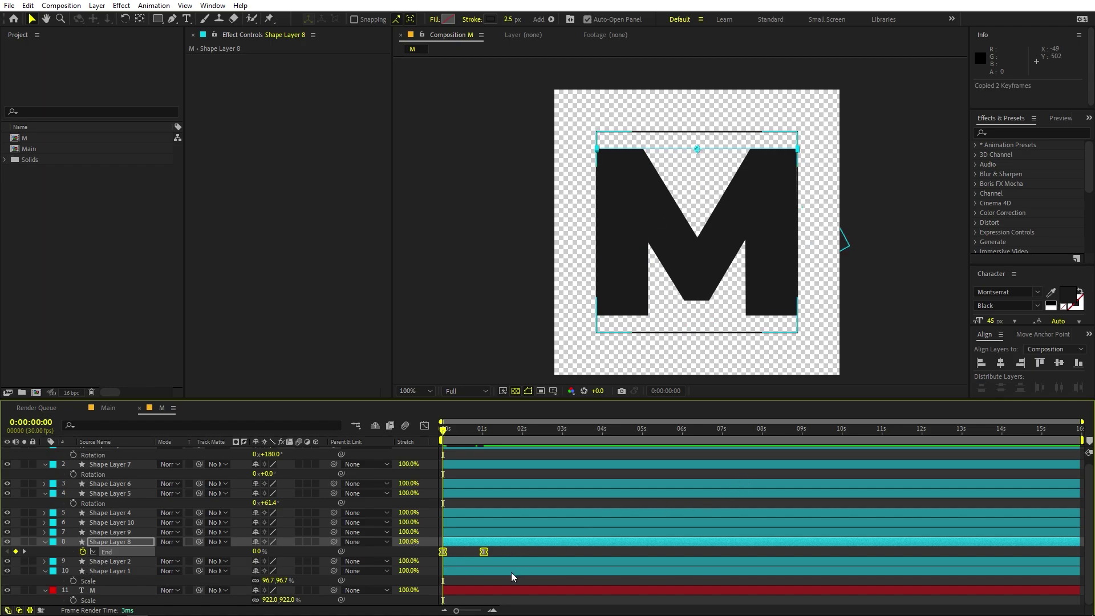
left_click(119, 571)
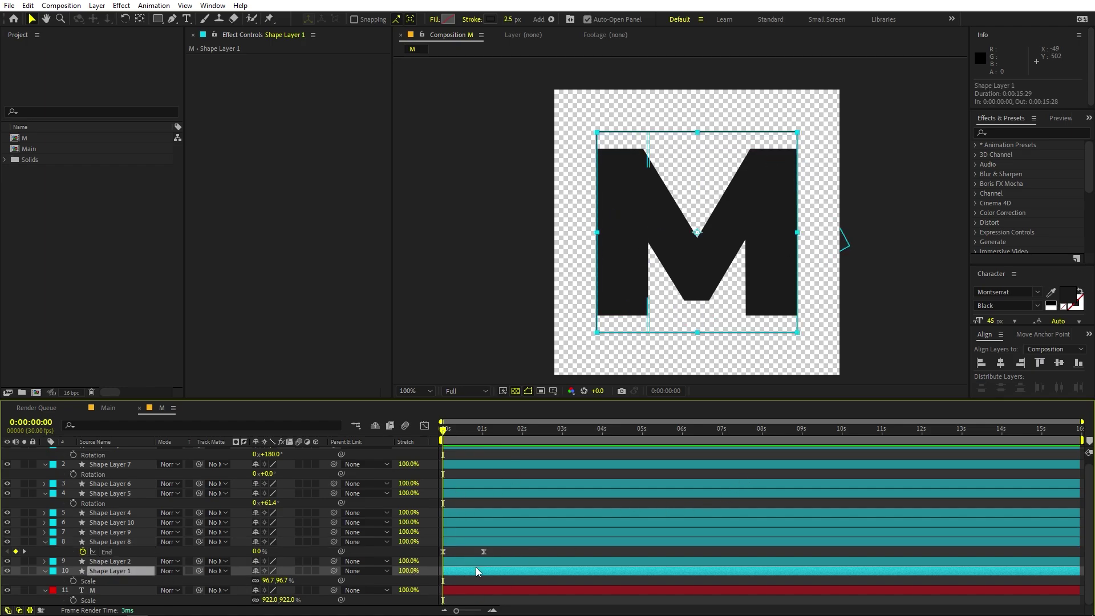
key("ctrl+v")
key("space")
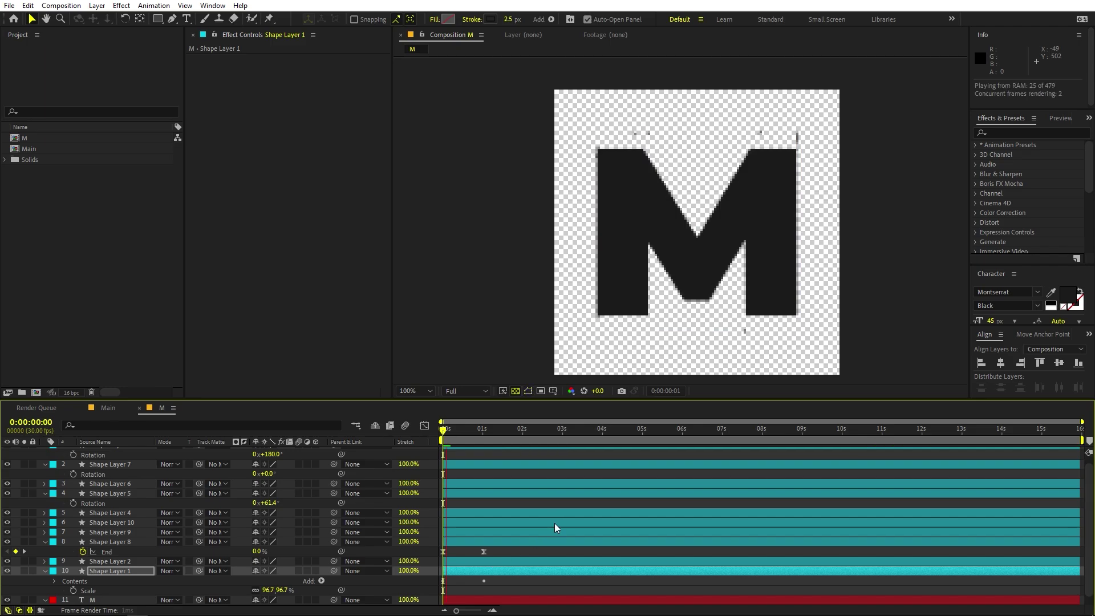
key("space")
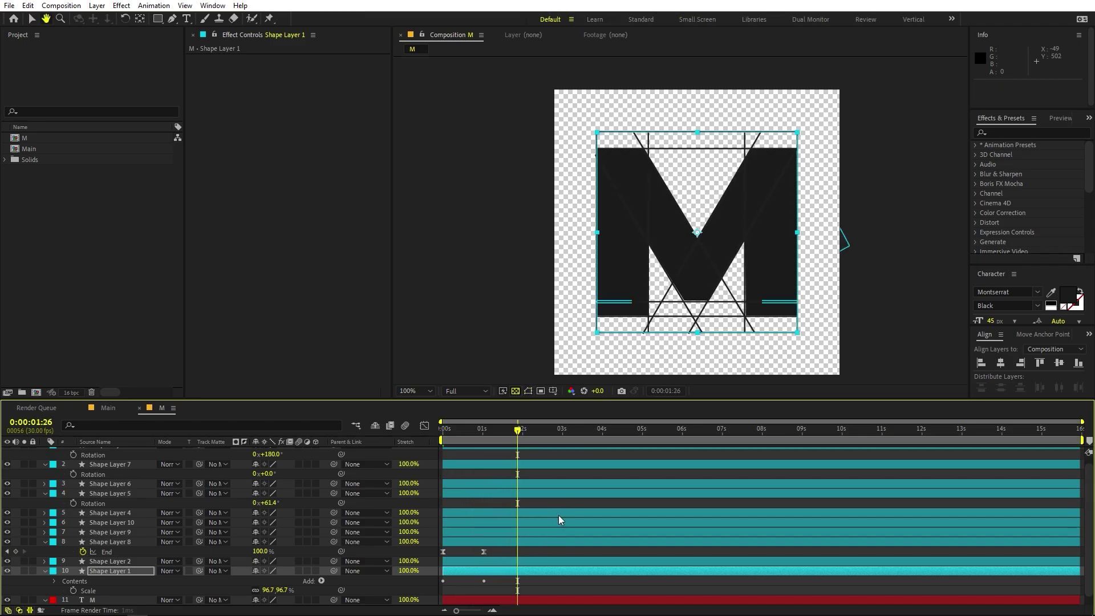
Step: Reveal the End keyframes on all line layers, move the final ones to about 1.5 seconds, and preview the slower draw-on
key("ctrl+a")
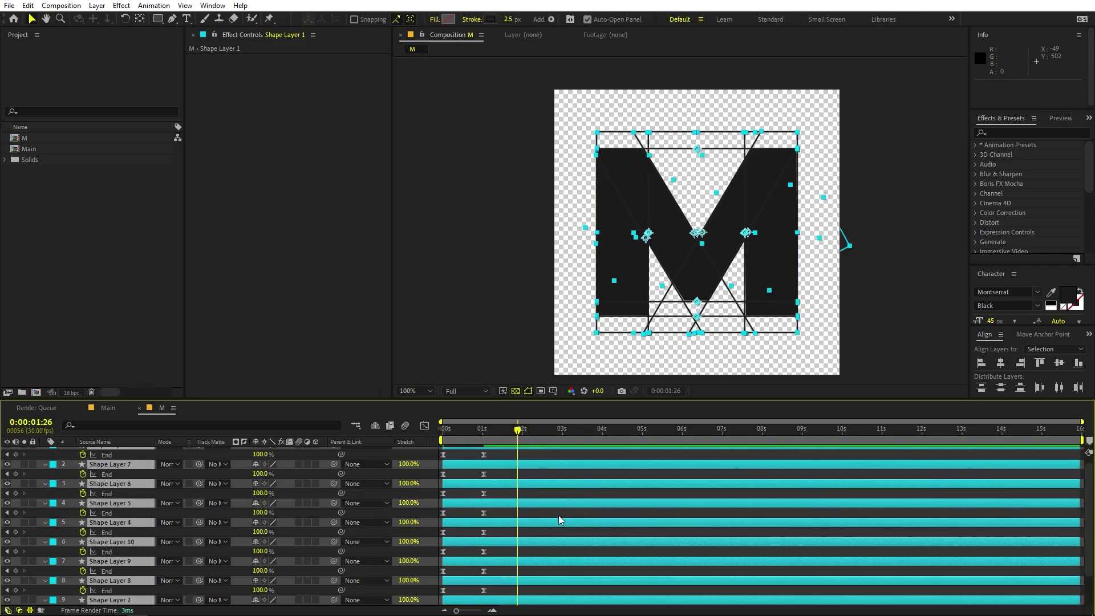
key("u")
left_click_drag(506, 467, 501, 591)
key("space")
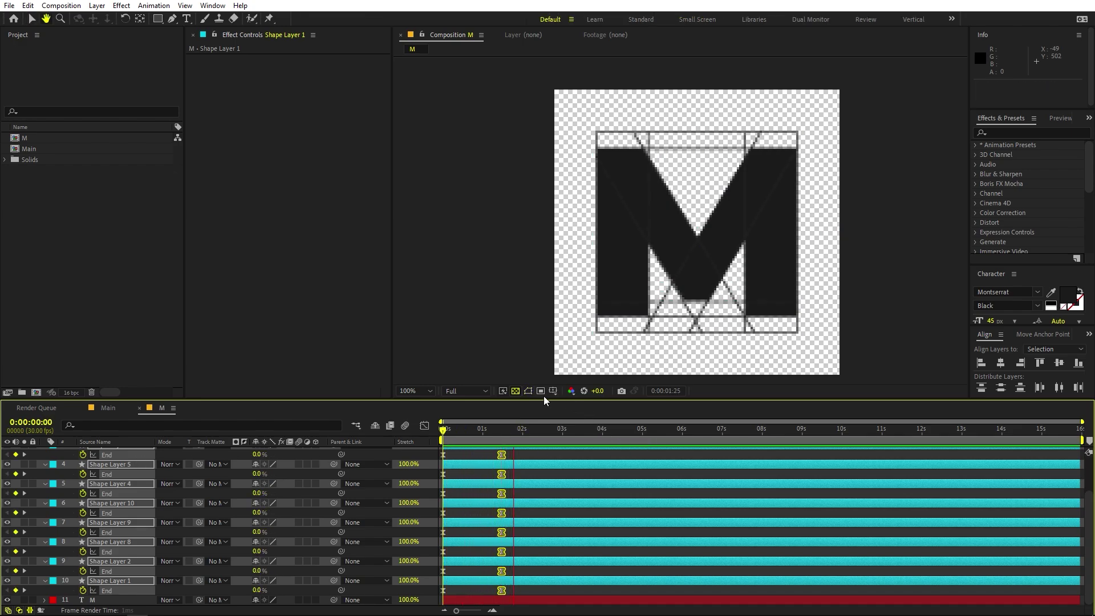
Step: Move the M text layer to the top of the layer stack, start it at 0:00:00:29, and preview the animation
left_click_drag(512, 432, 505, 436)
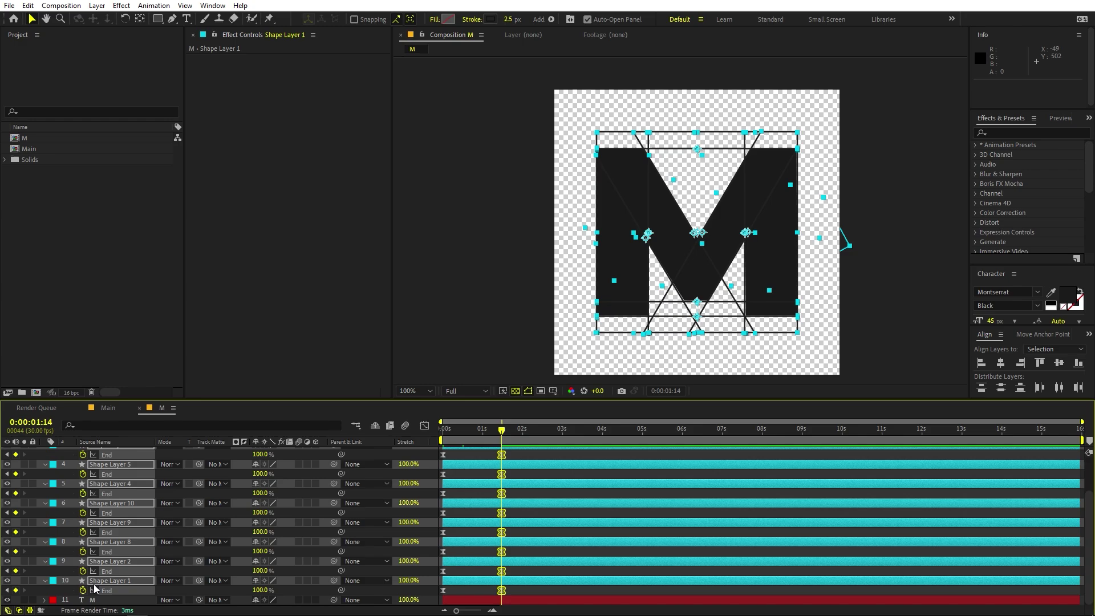
left_click(108, 601)
left_click_drag(108, 602, 128, 451)
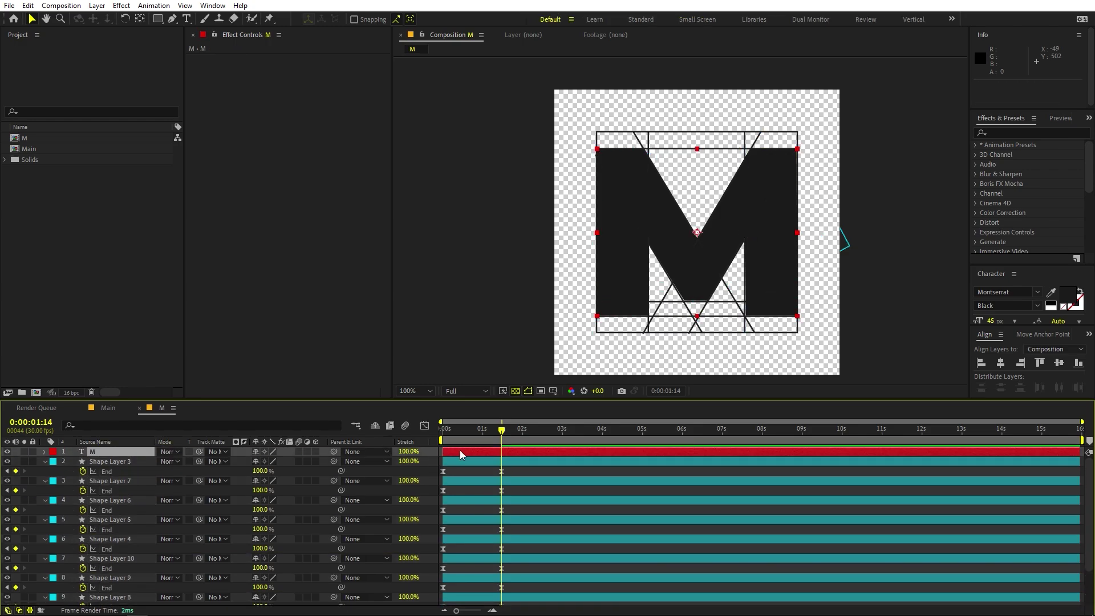
left_click_drag(459, 451, 498, 452)
key("Home")
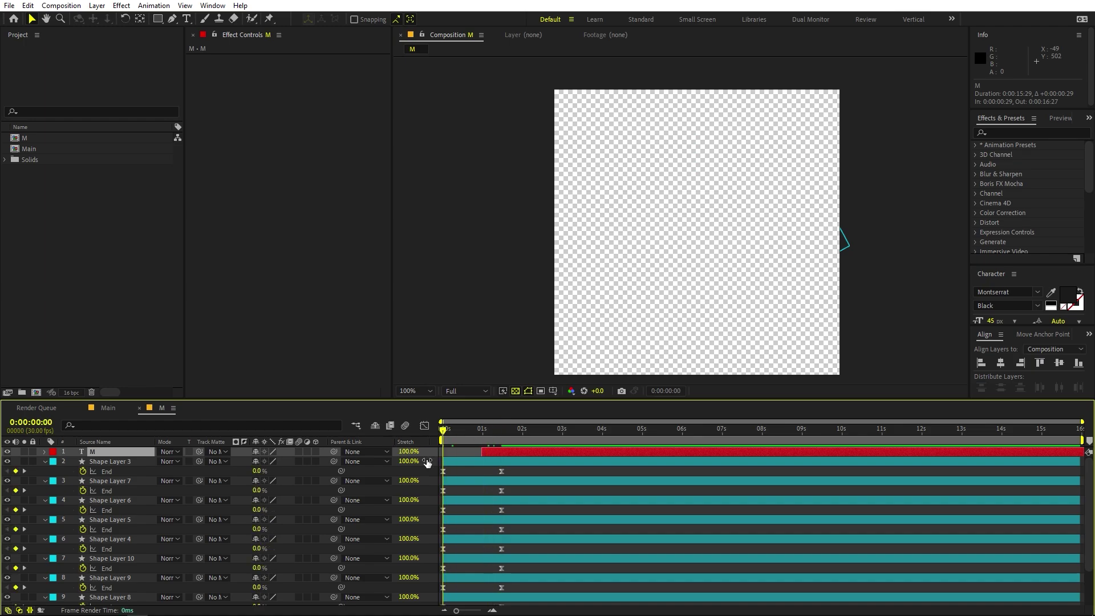
key("space")
key("space")
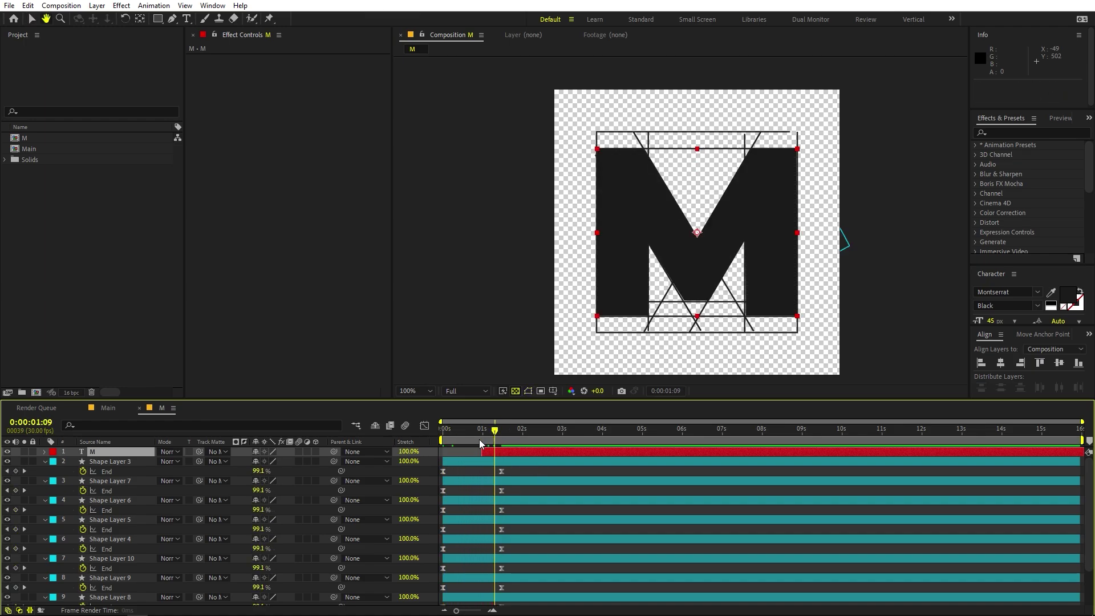
Step: Shift the M text layer's start to 0:00:01:04 and set the current time to that frame
left_click_drag(499, 451, 505, 451)
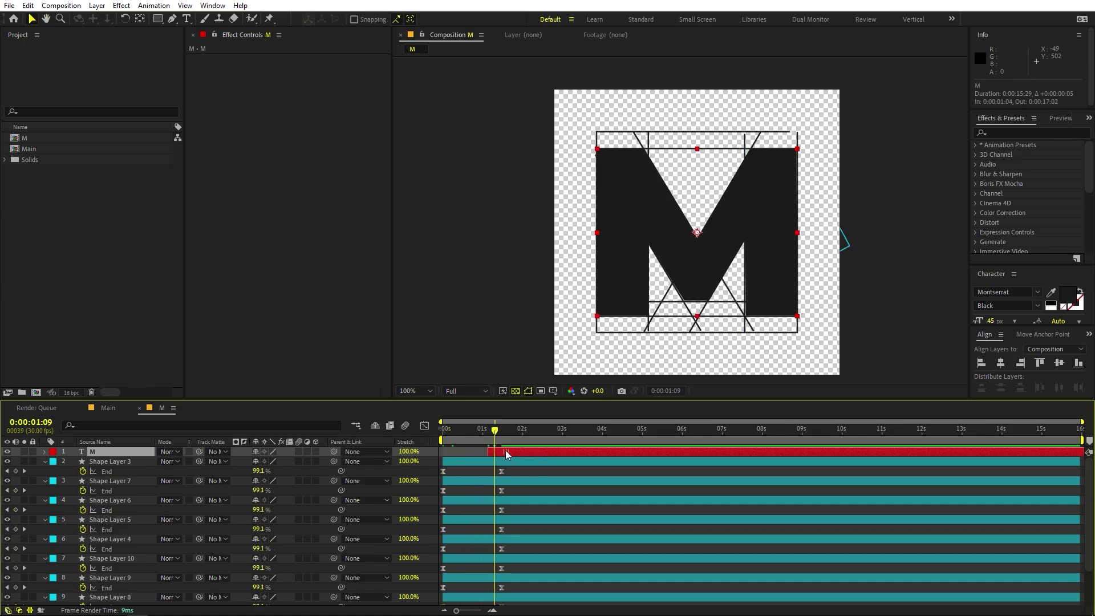
left_click(477, 450)
left_click(487, 439)
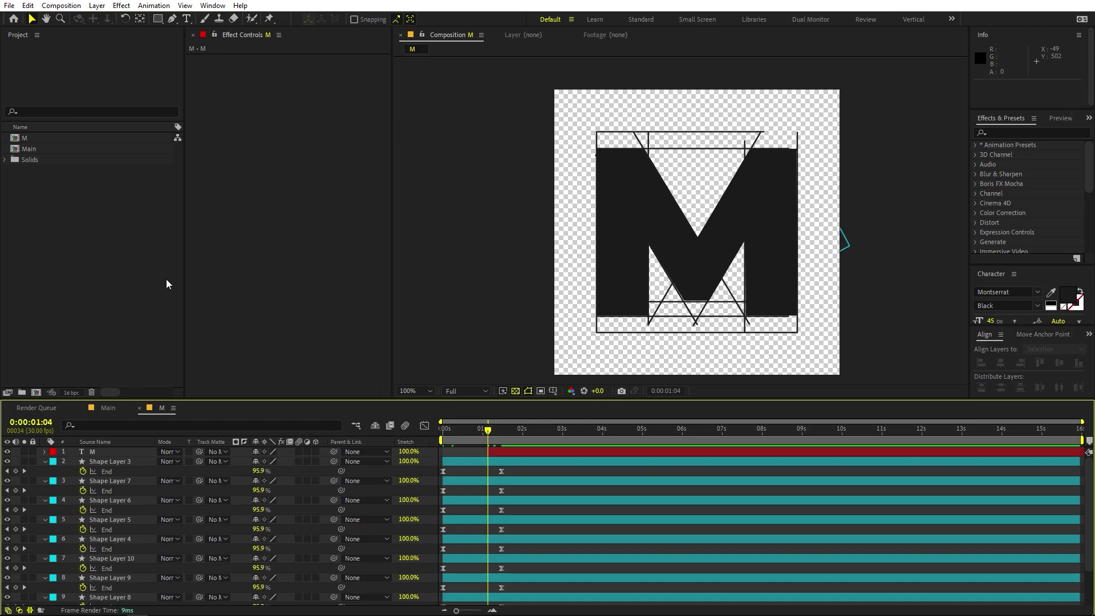
Step: Deselect all layers and set up the Pen tool with a bright red stroke colour
left_click(116, 258)
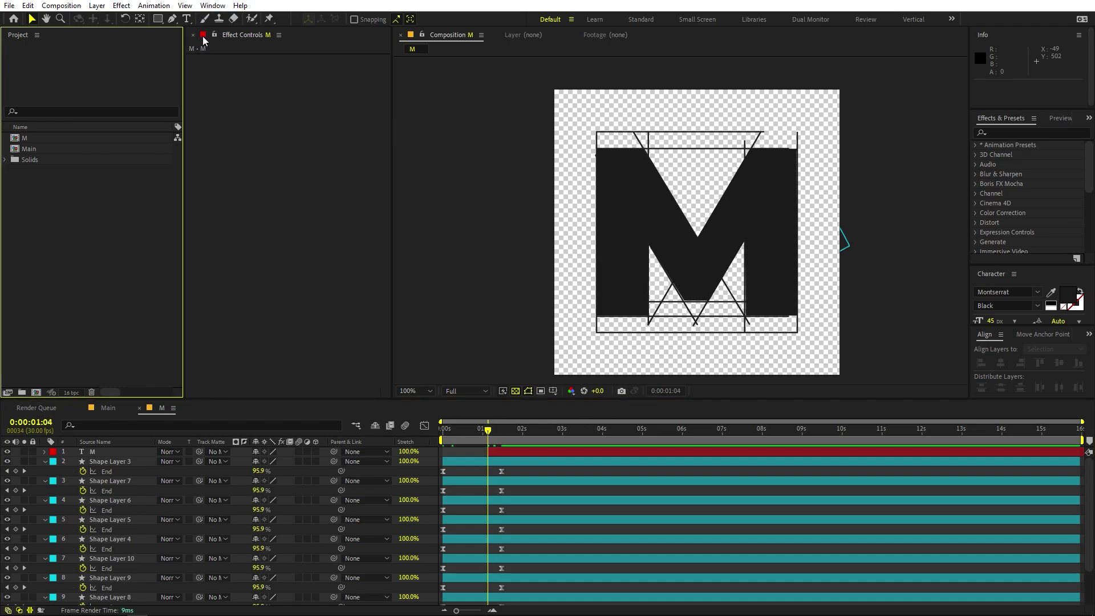
left_click(172, 18)
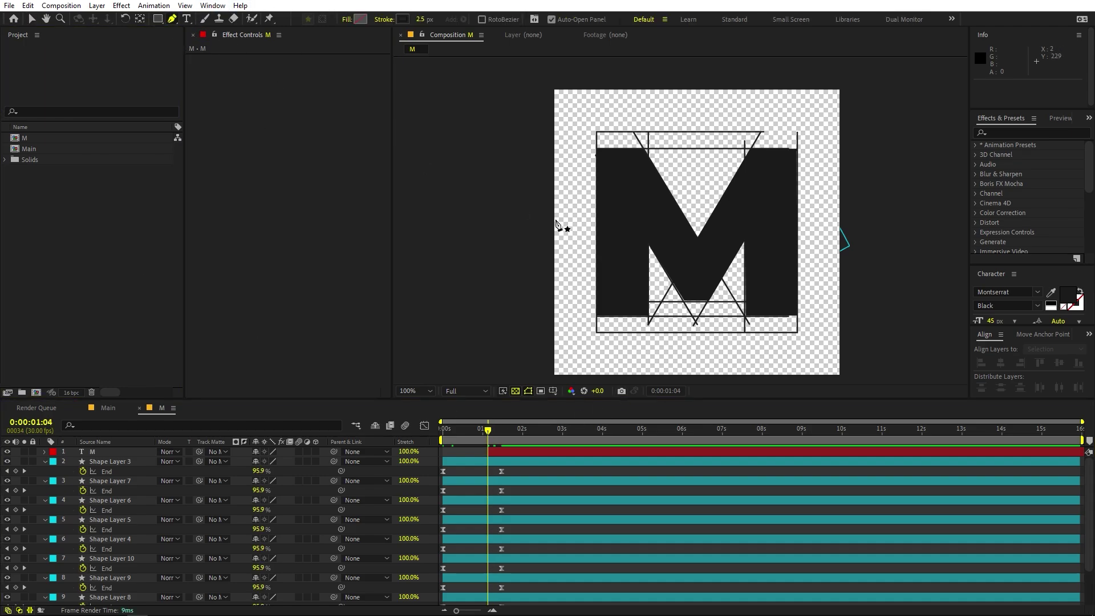
left_click(402, 20)
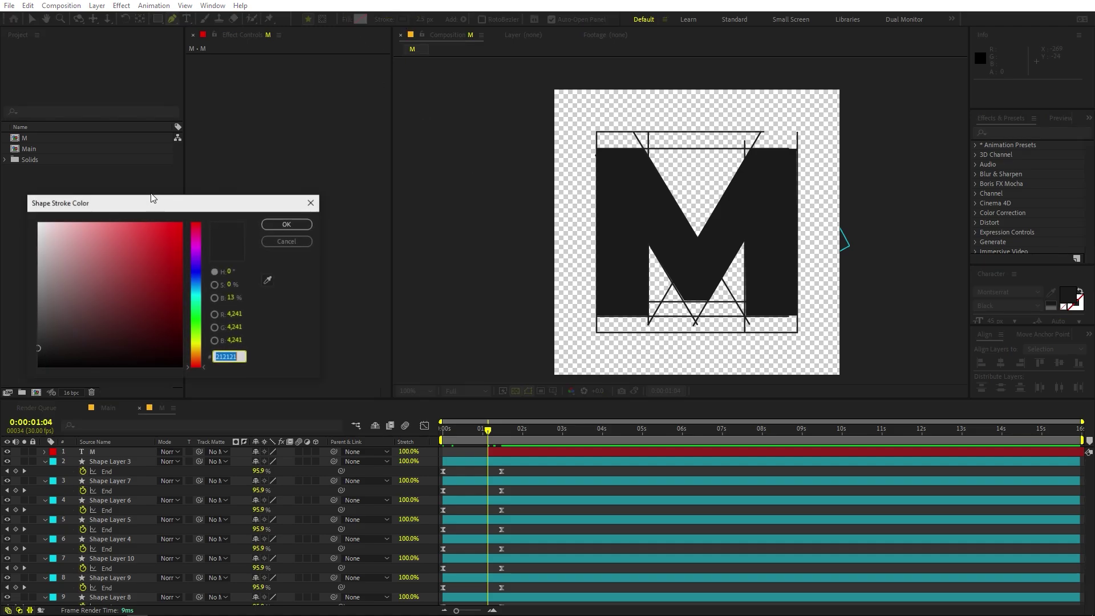
left_click_drag(160, 239, 217, 205)
left_click(286, 225)
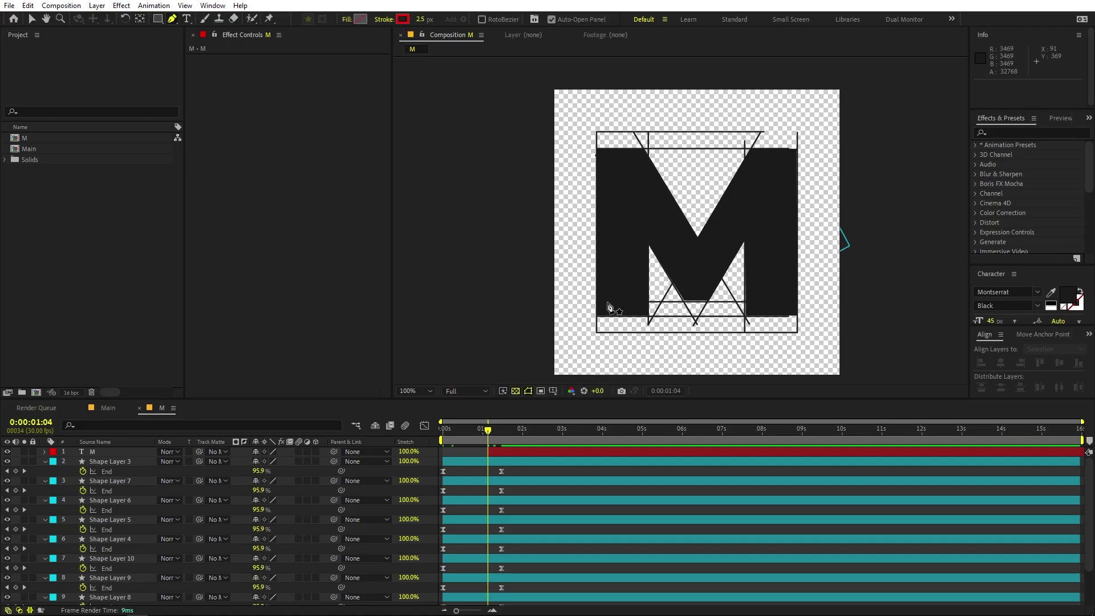
Step: Draw a vertical path along the M's left stem from the frame's bottom to its top and widen its stroke to 96 px
left_click(622, 331)
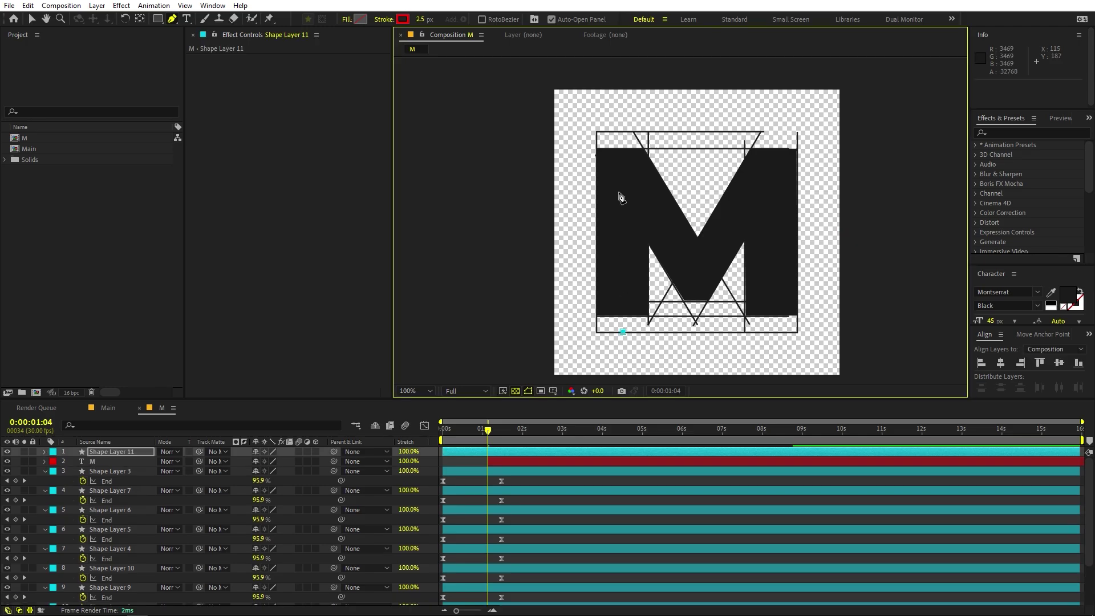
left_click(623, 131)
left_click_drag(416, 21, 481, 27)
left_click(526, 454)
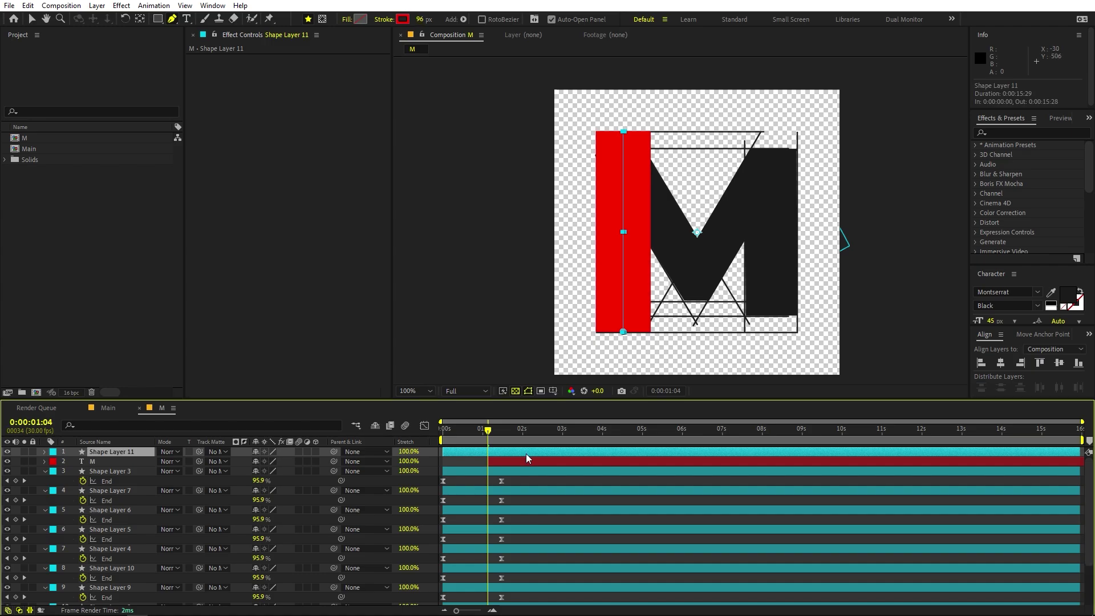
Step: Nudge the red stroke layer horizontally to position 248, 250 to cover the M's left stem
key("Left")
key("Left")
key("Left")
key("Left")
key("Left")
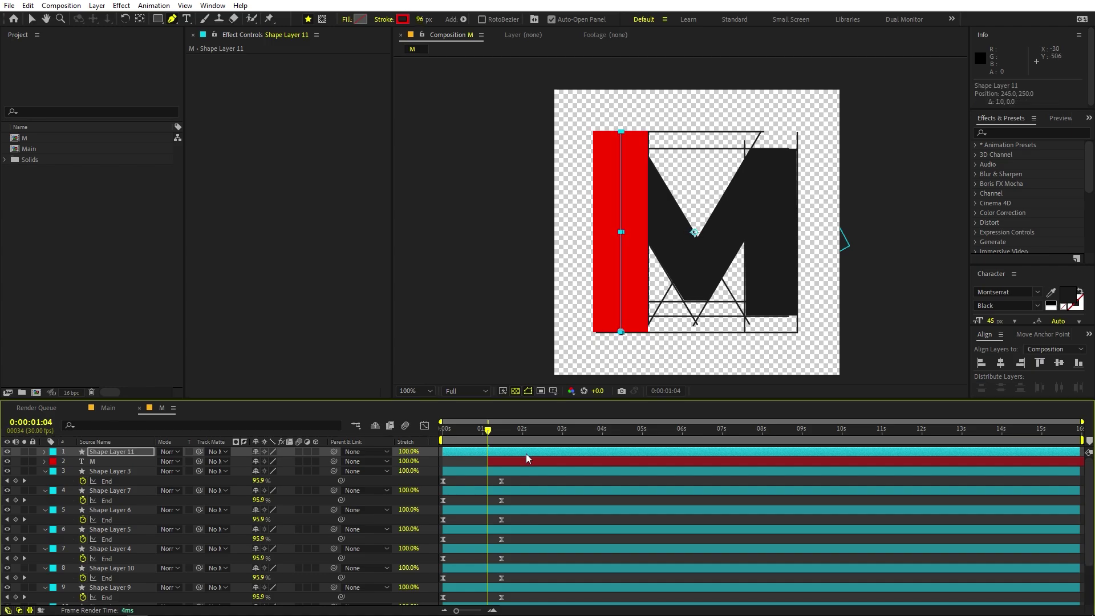
key("Right")
key("Right")
key("Right")
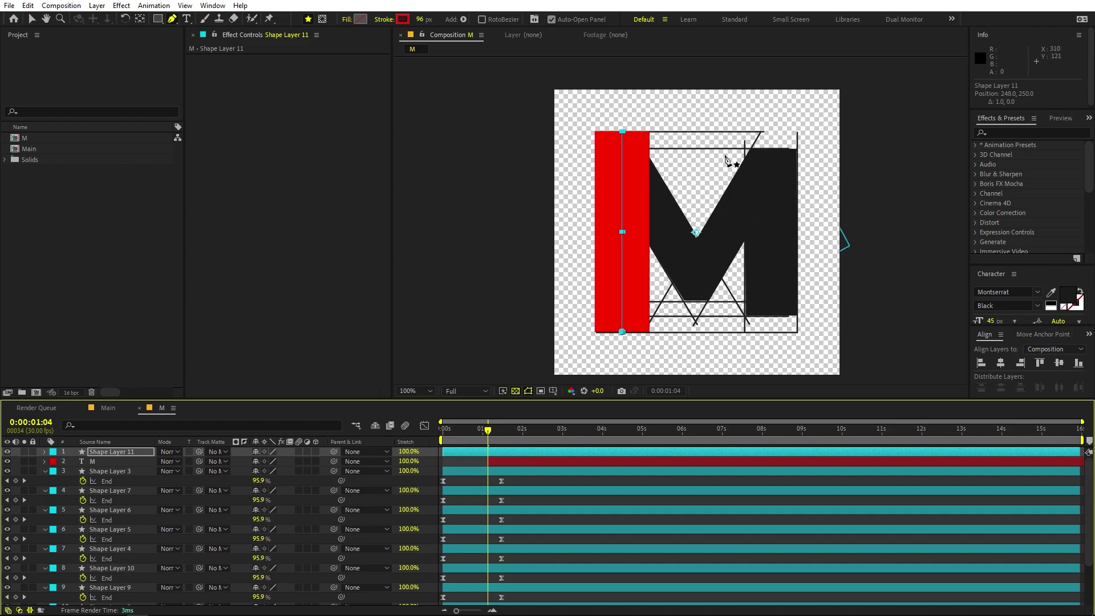
Step: Extend the red path diagonally to the M's center point at 250, 371, up to the right stem's top and down to its base
left_click(621, 132)
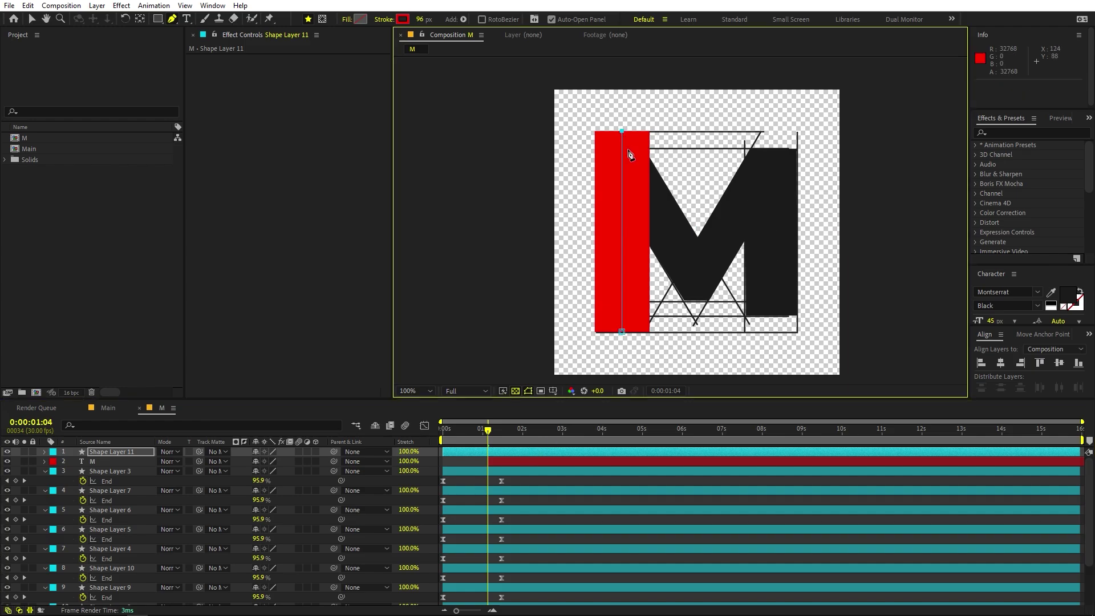
left_click(705, 332)
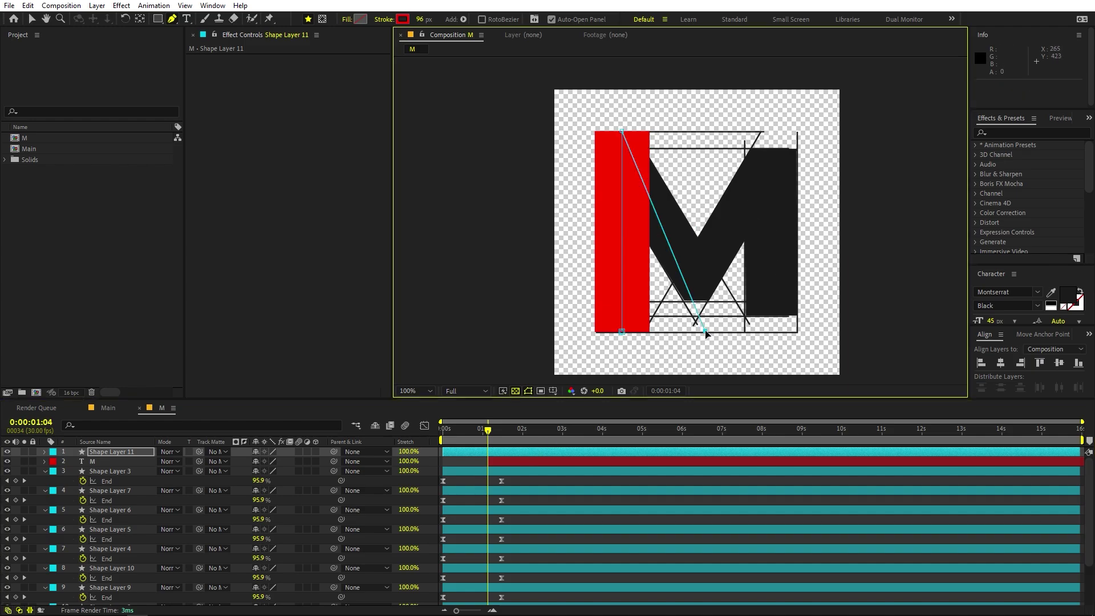
left_click_drag(705, 331, 711, 333)
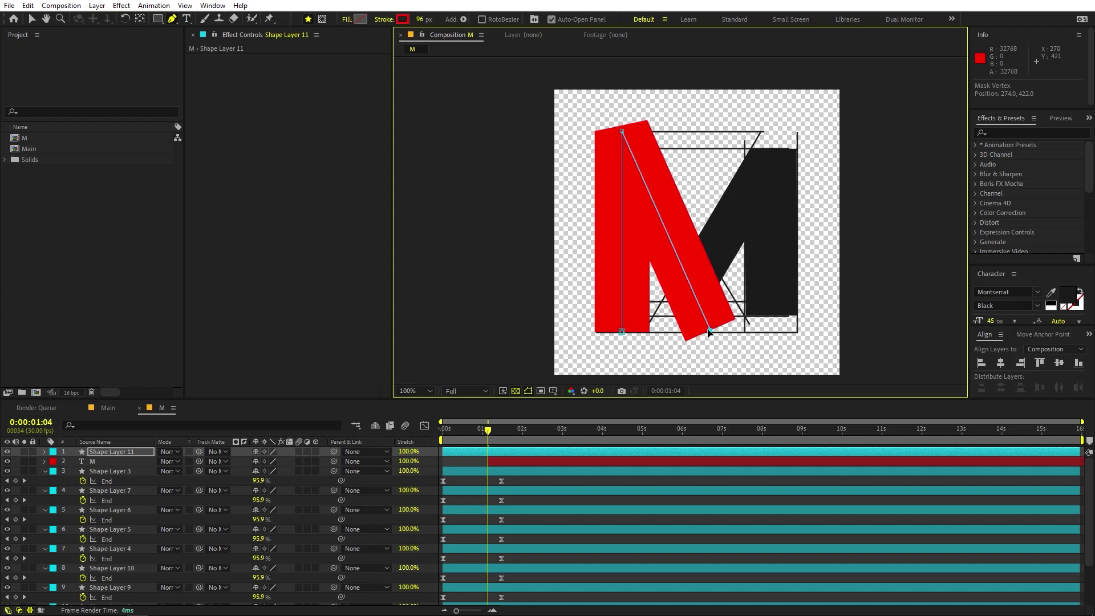
left_click(780, 127)
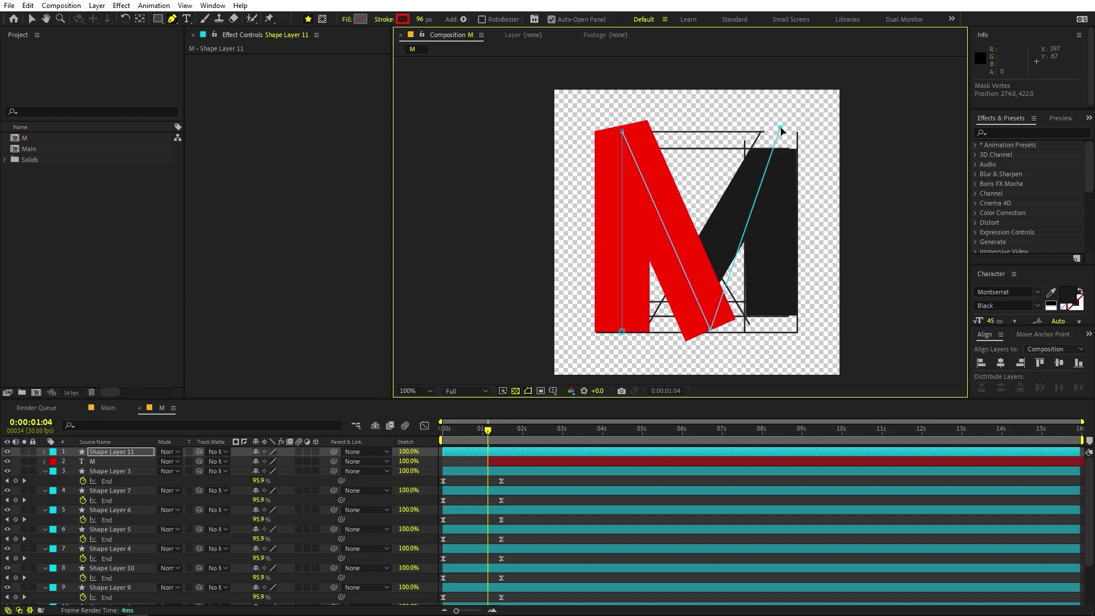
left_click_drag(711, 330, 697, 302)
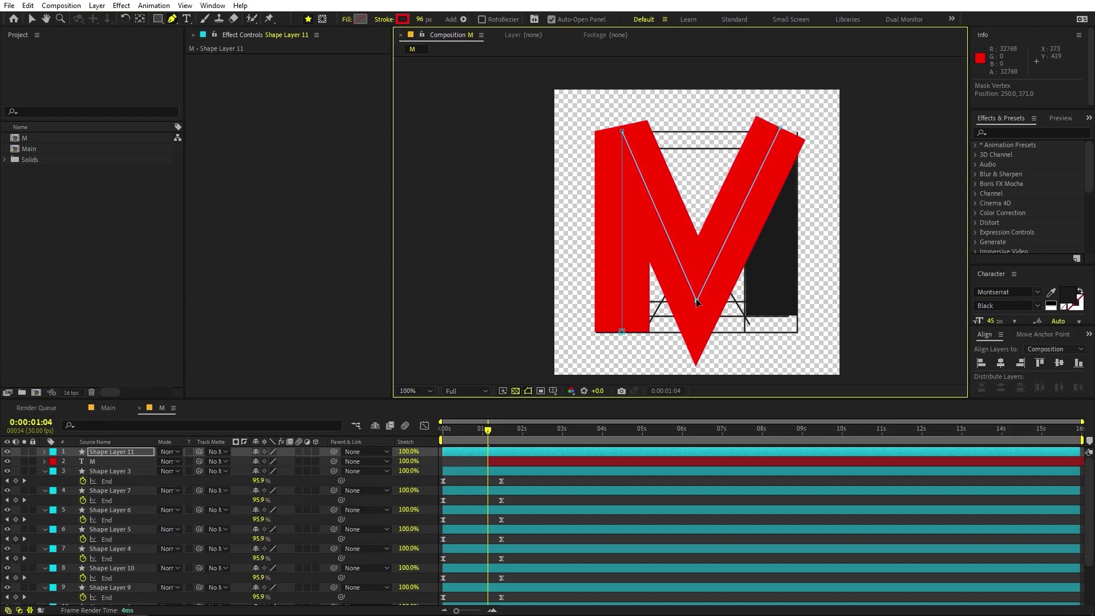
left_click(780, 128)
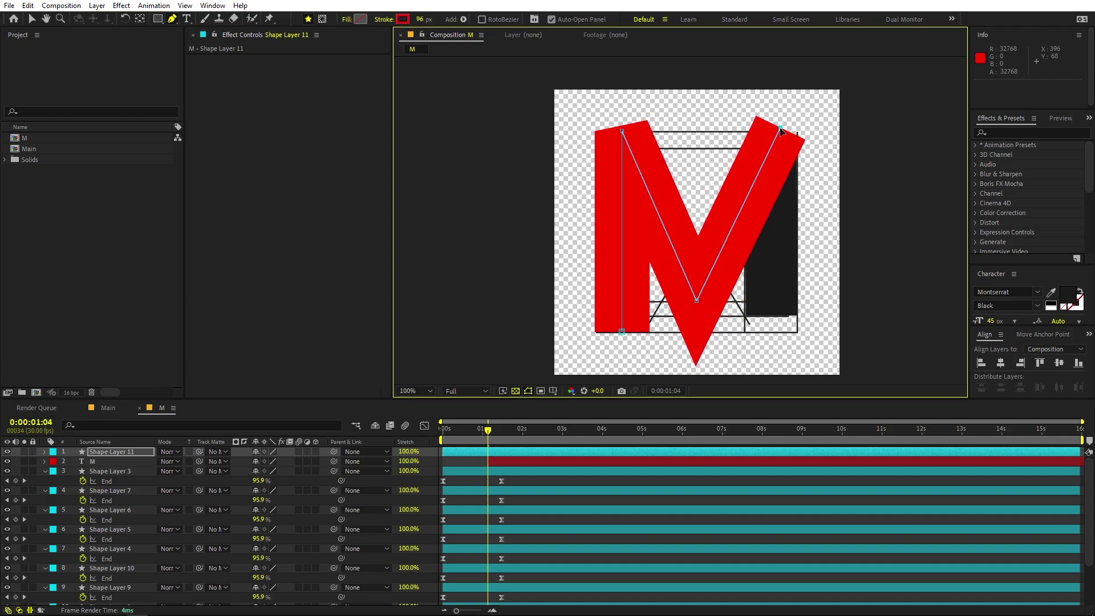
left_click(775, 331)
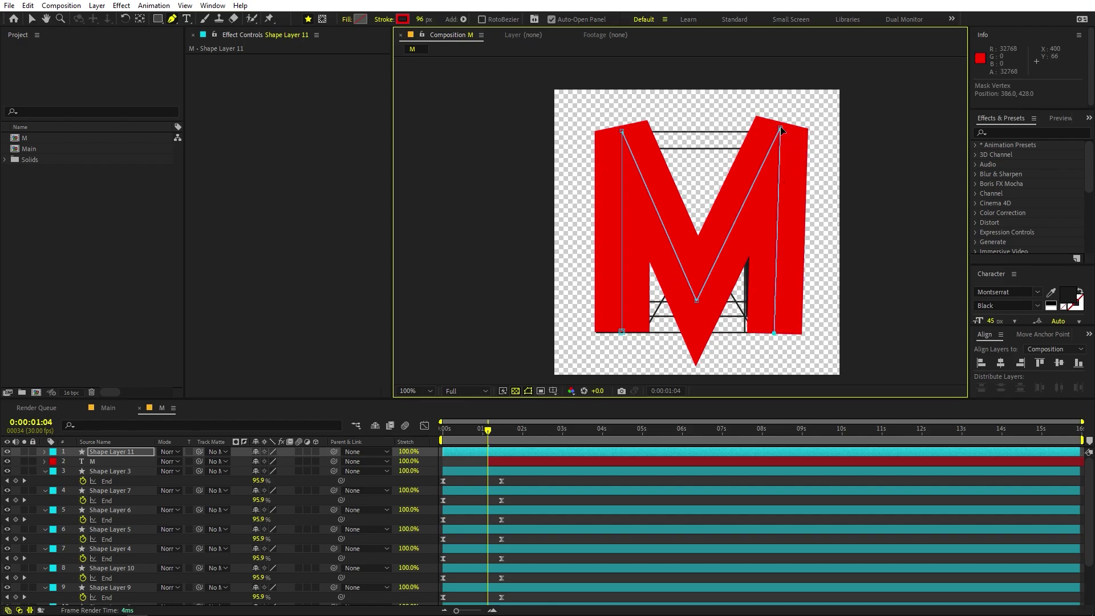
Step: Align the right stem's two path points at X 380, with the upper one at 380, 67 and the lower at 380, 428
left_click_drag(780, 129, 772, 128)
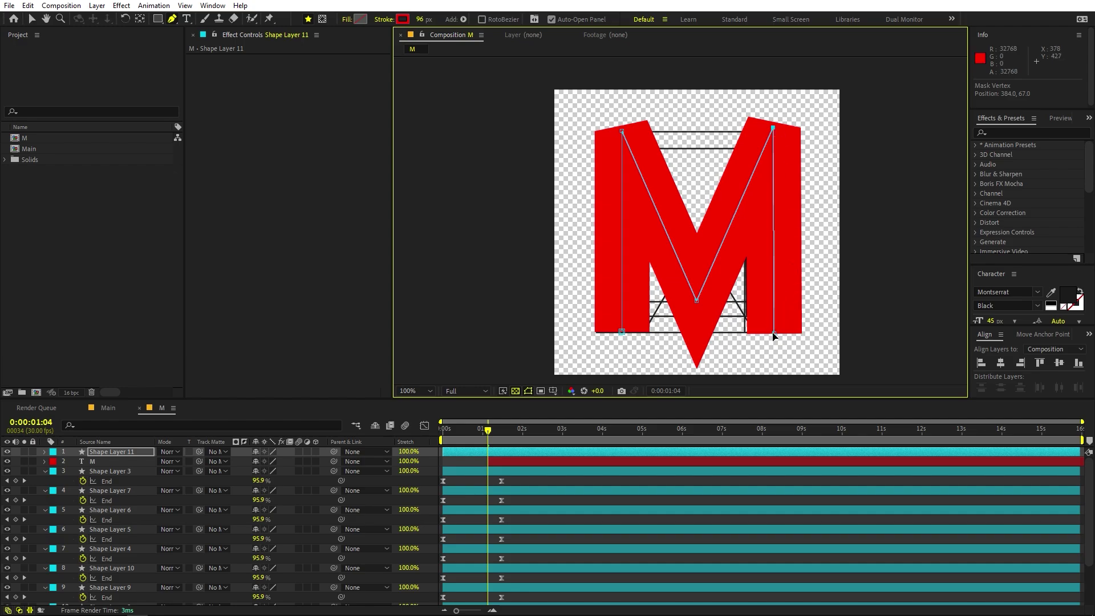
left_click_drag(773, 334, 771, 333)
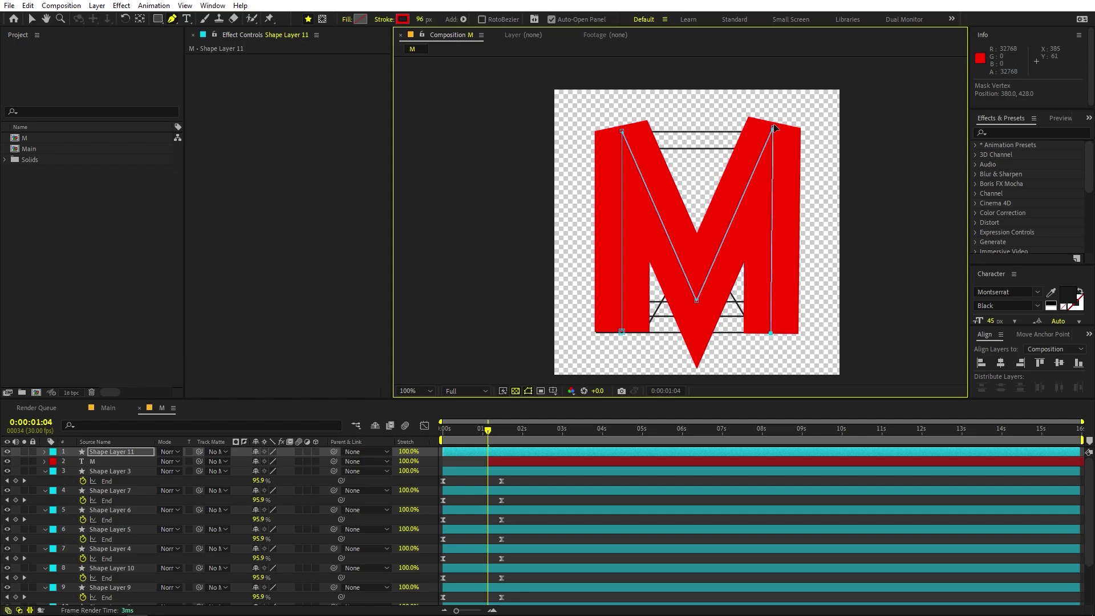
left_click_drag(773, 127, 771, 127)
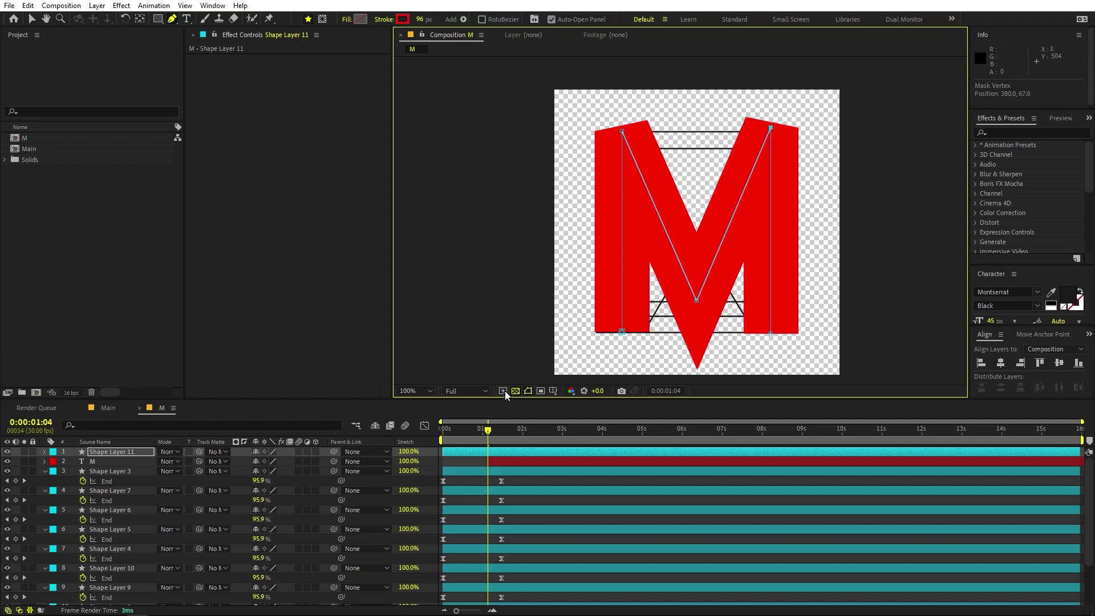
Step: Copy the right vertical line's two Trim Paths End keyframes to the red stroke layer and start that layer at 0:00:01:04
left_click(510, 487)
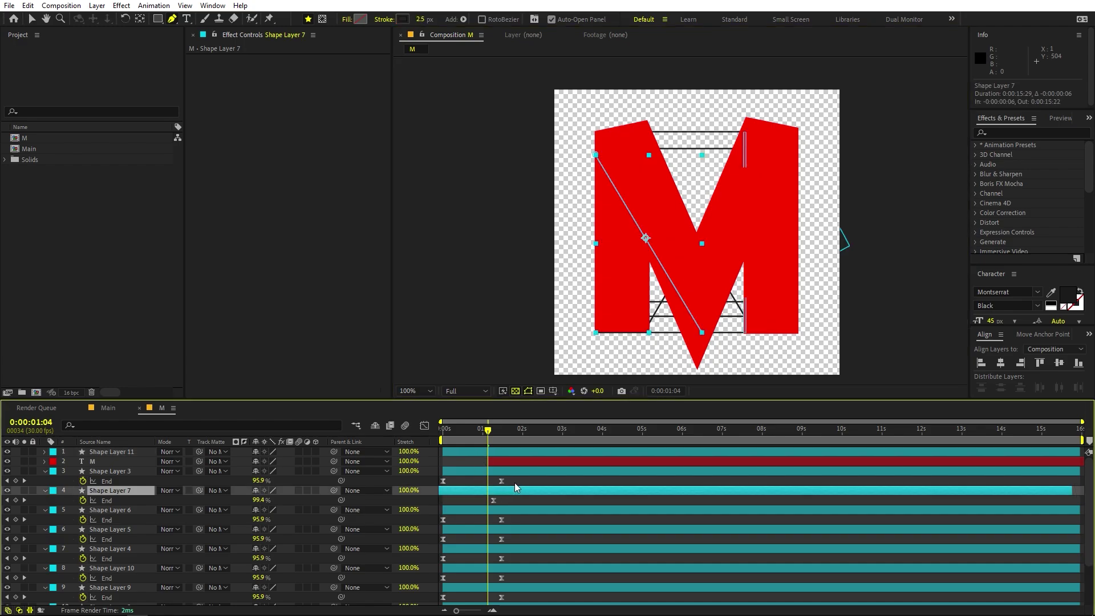
left_click_drag(517, 482, 413, 479)
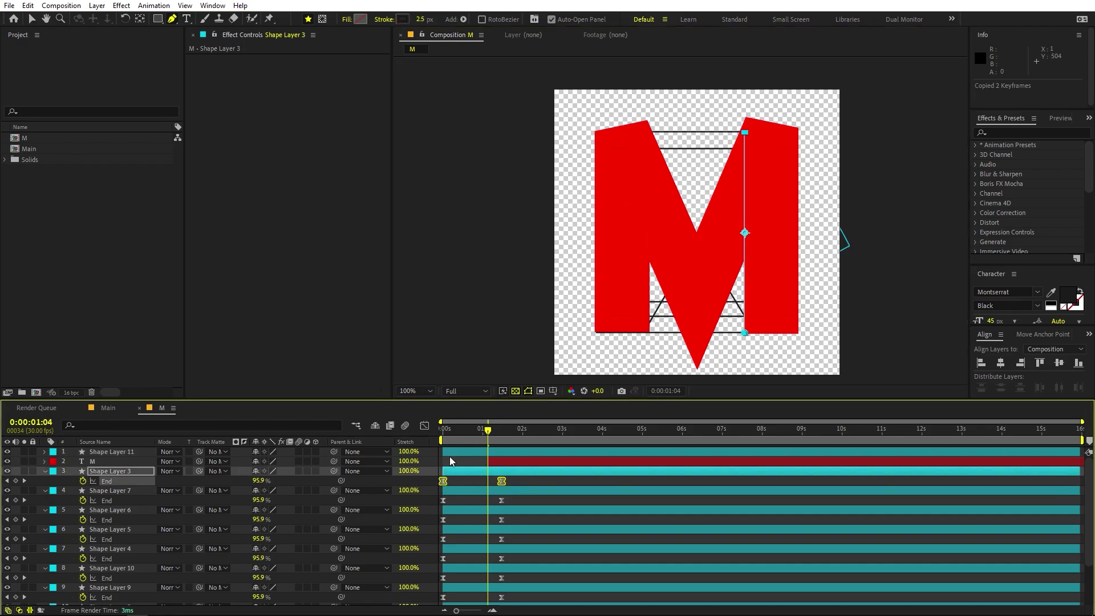
mouse_move(462, 454)
left_mouse_down()
mouse_move(507, 454)
mouse_move(494, 431)
mouse_move(549, 432)
left_mouse_up()
left_click(480, 454)
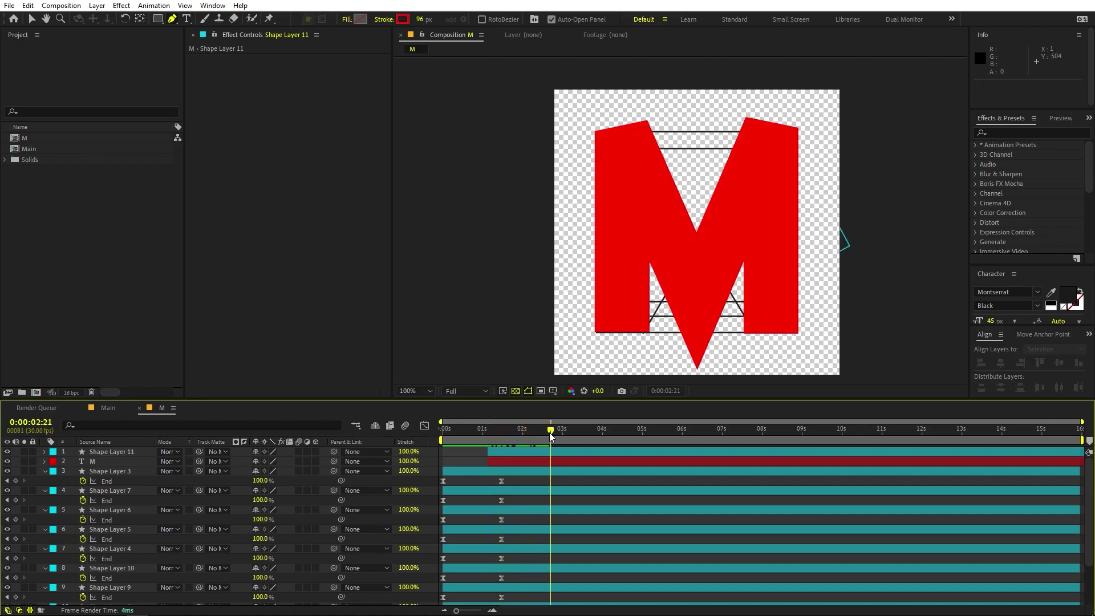
Step: Set Shape Layer 11 as the M text layer's track matte and check the matte assignment
left_click(94, 462)
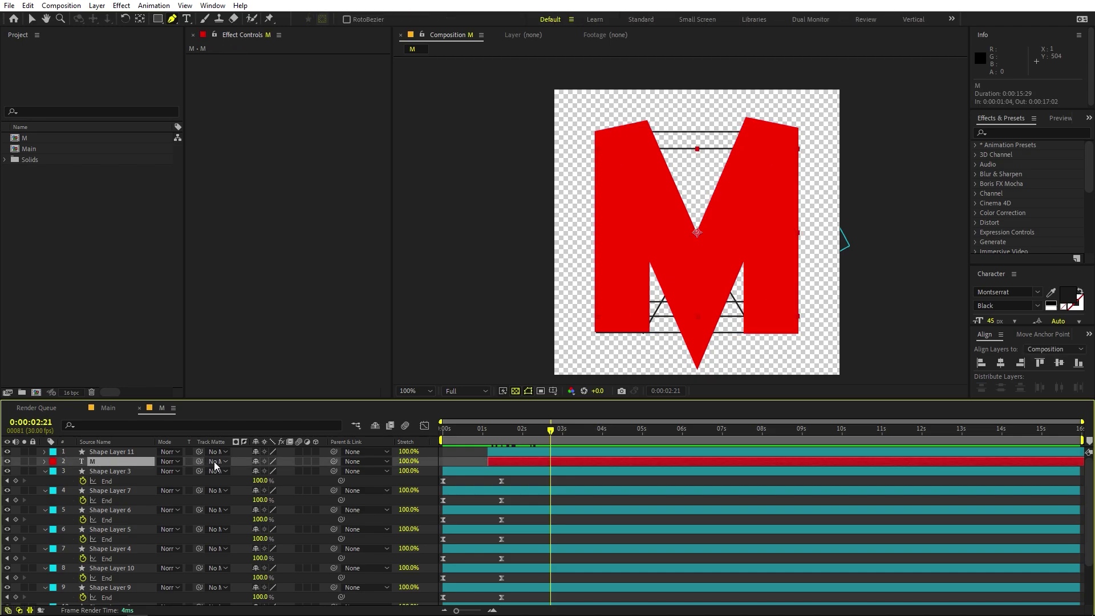
left_click(215, 463)
left_click(200, 464)
left_click_drag(200, 463, 121, 456)
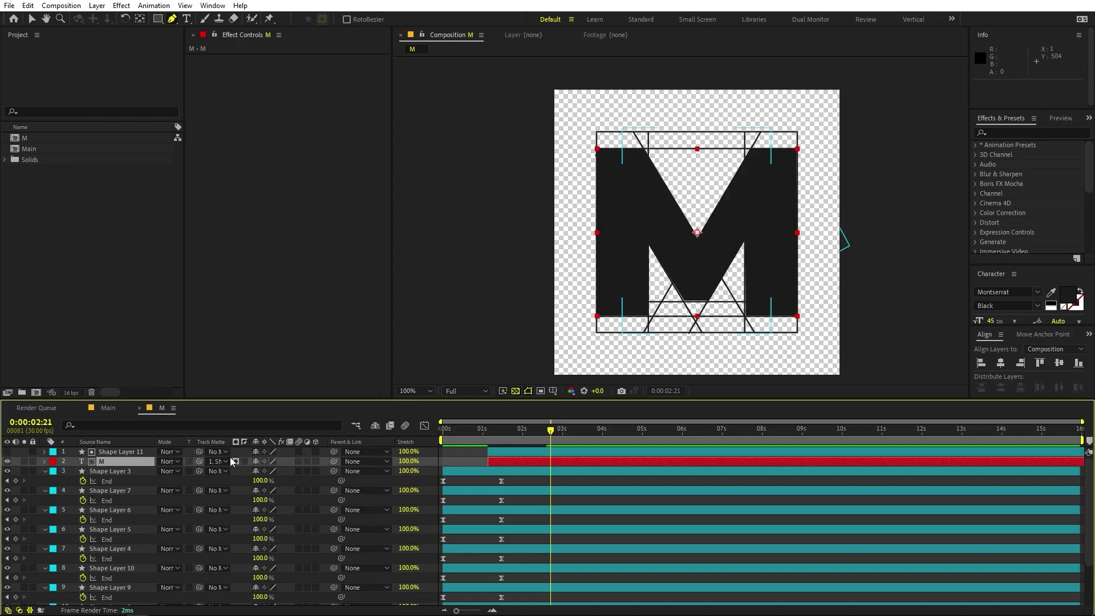
left_click(214, 462)
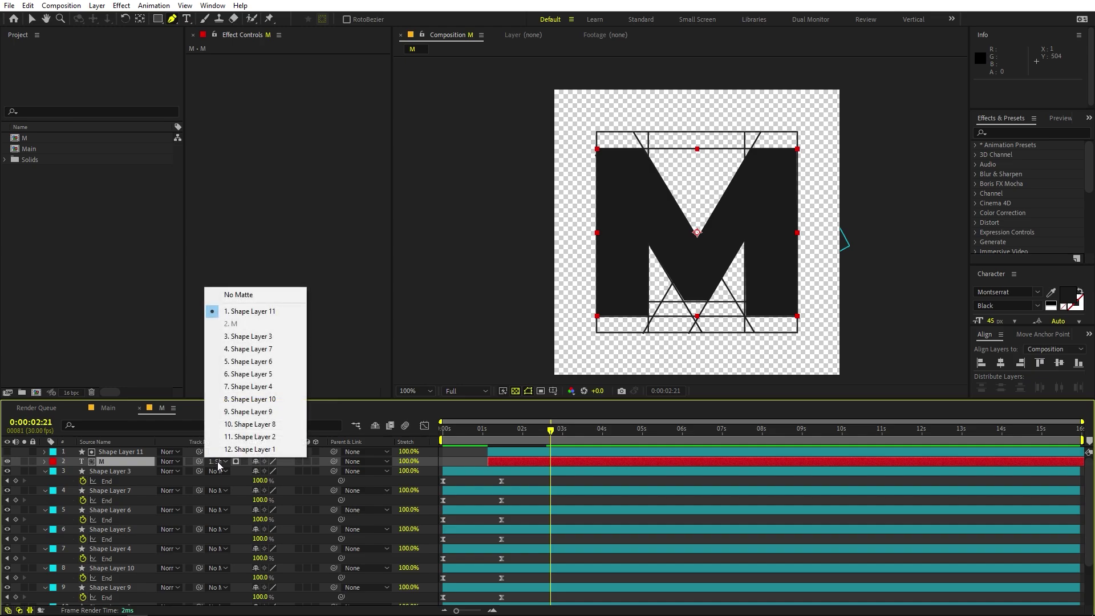
left_click(115, 450)
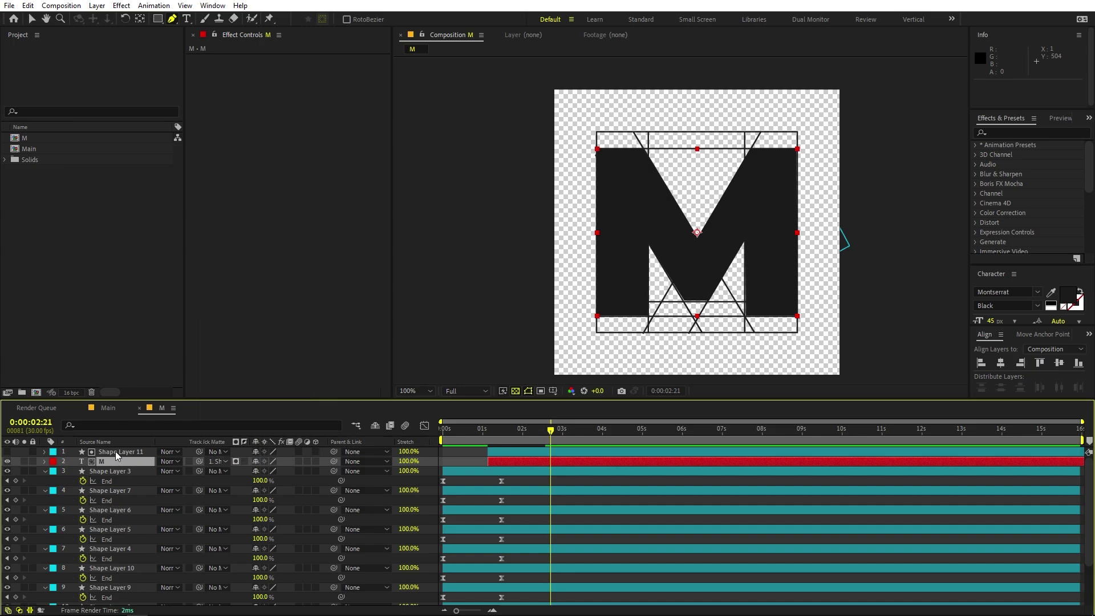
left_click(115, 450)
left_click(106, 460)
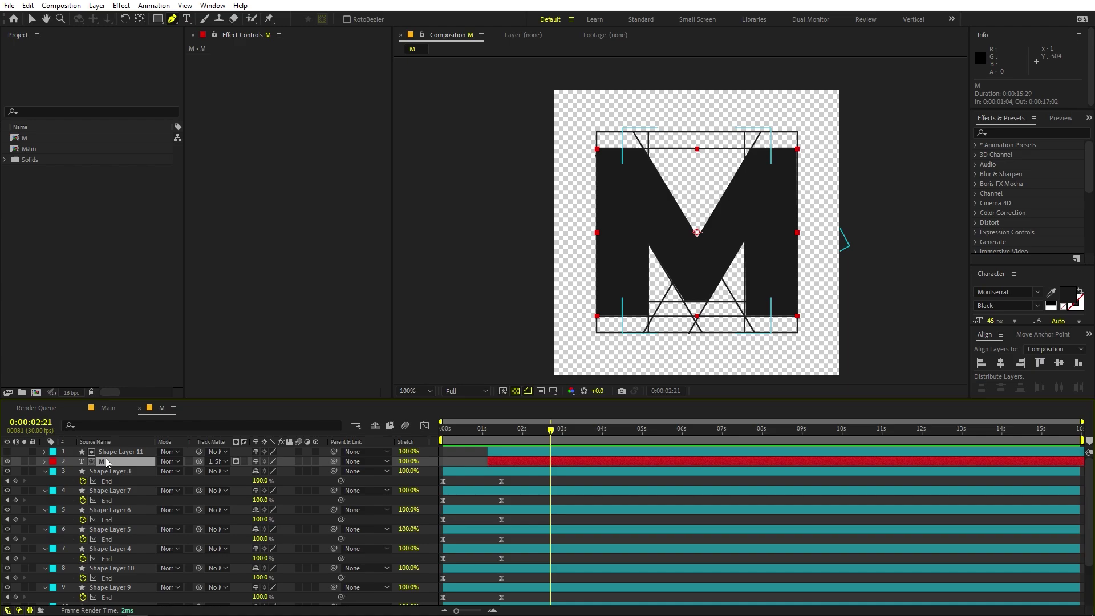
left_click(112, 451)
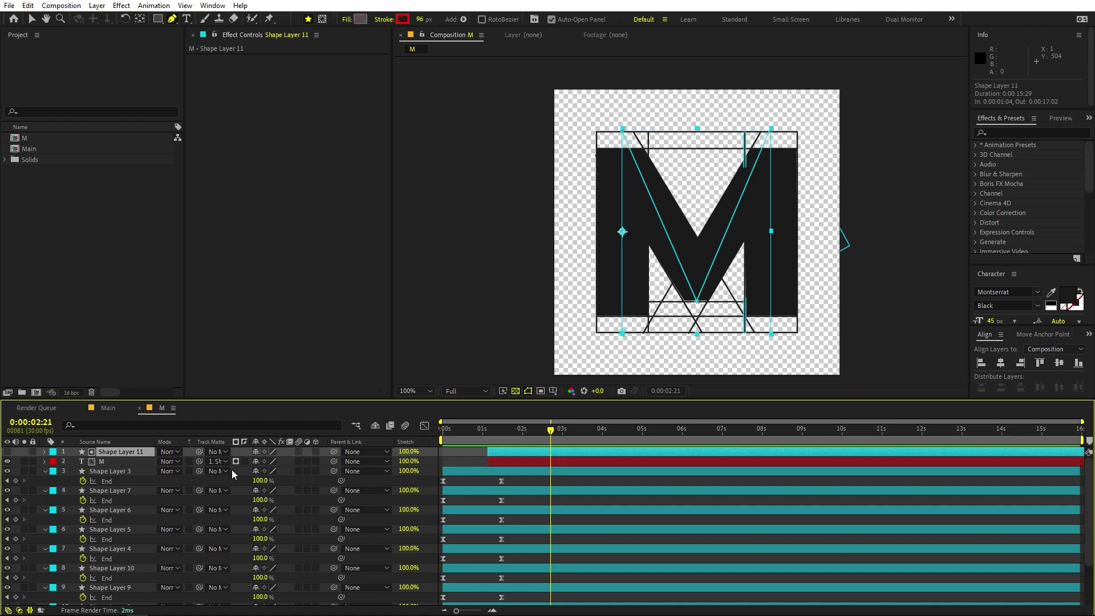
Step: Preview the M letter being revealed stroke by stroke through the matte
left_click_drag(475, 437, 499, 436)
key("space")
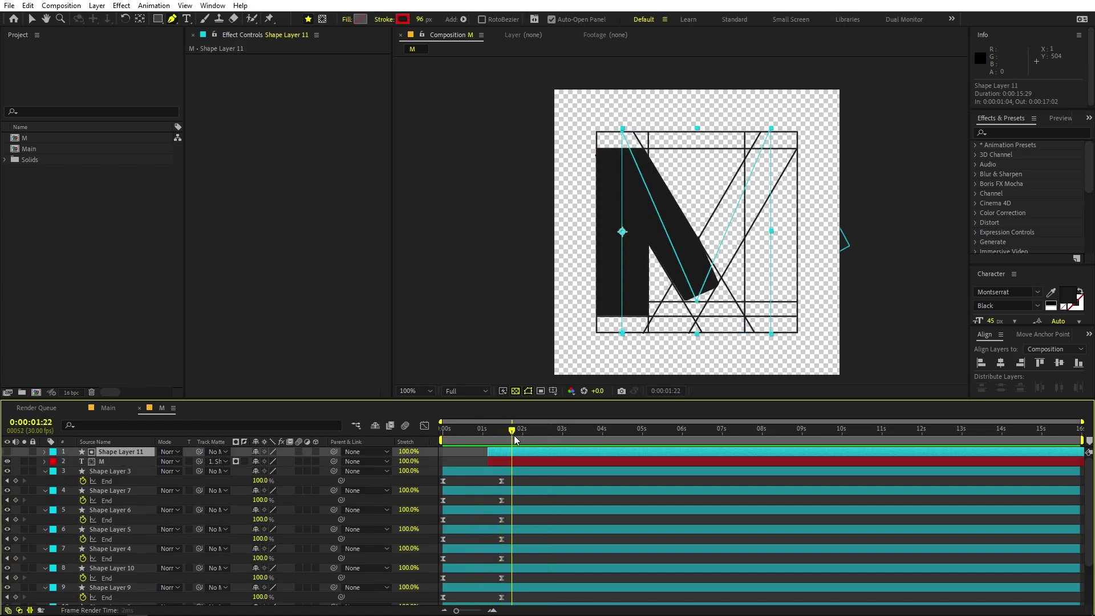
key("space")
key("space")
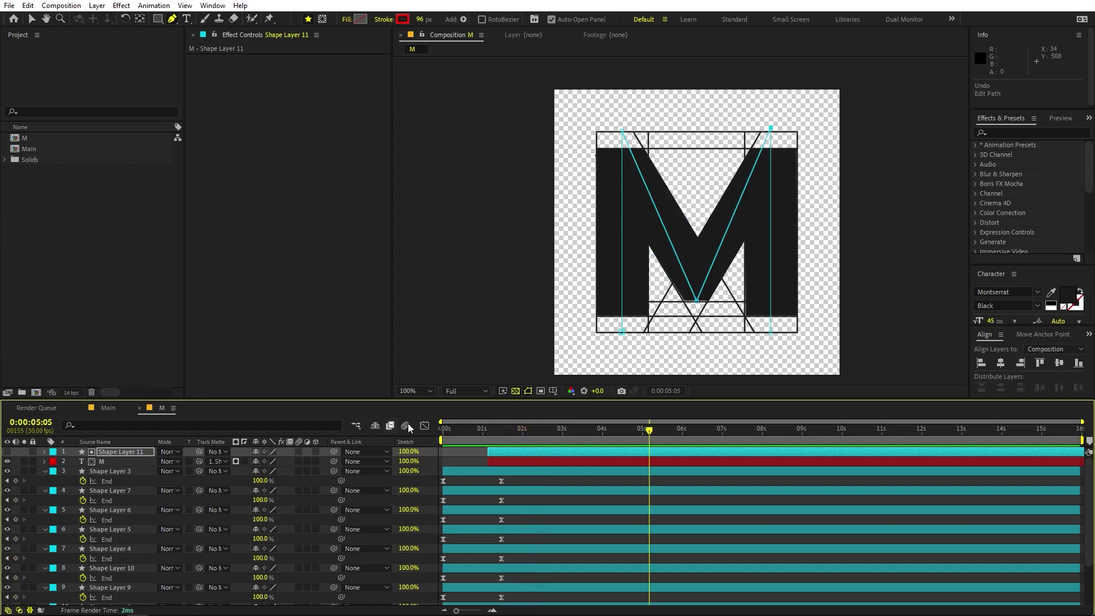
Step: Open the Main composition and add the M composition above the light gray solid
left_click(108, 407)
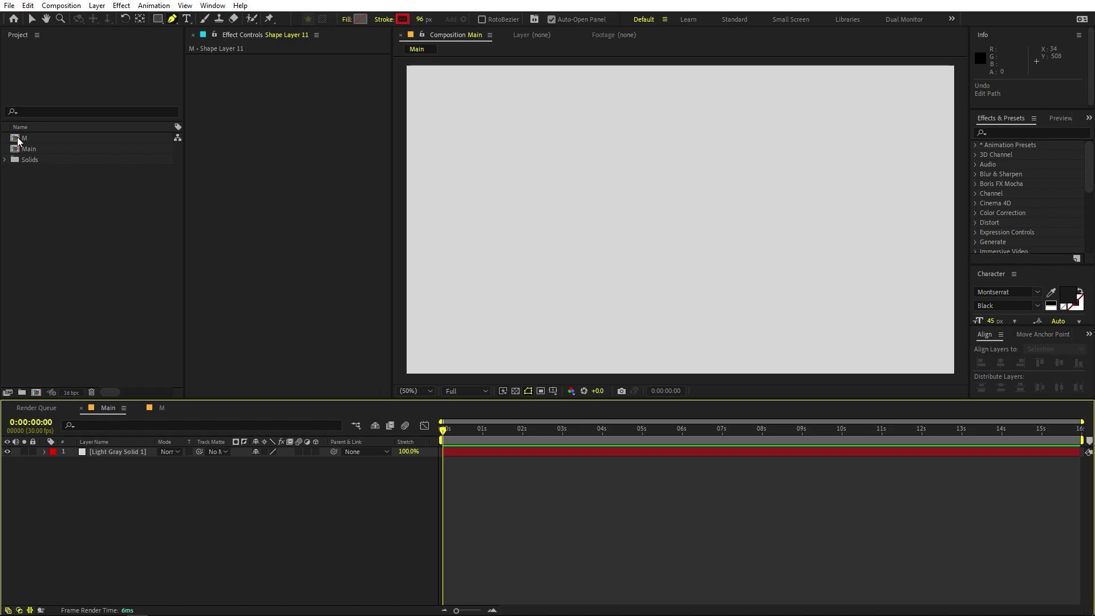
left_click_drag(17, 139, 110, 459)
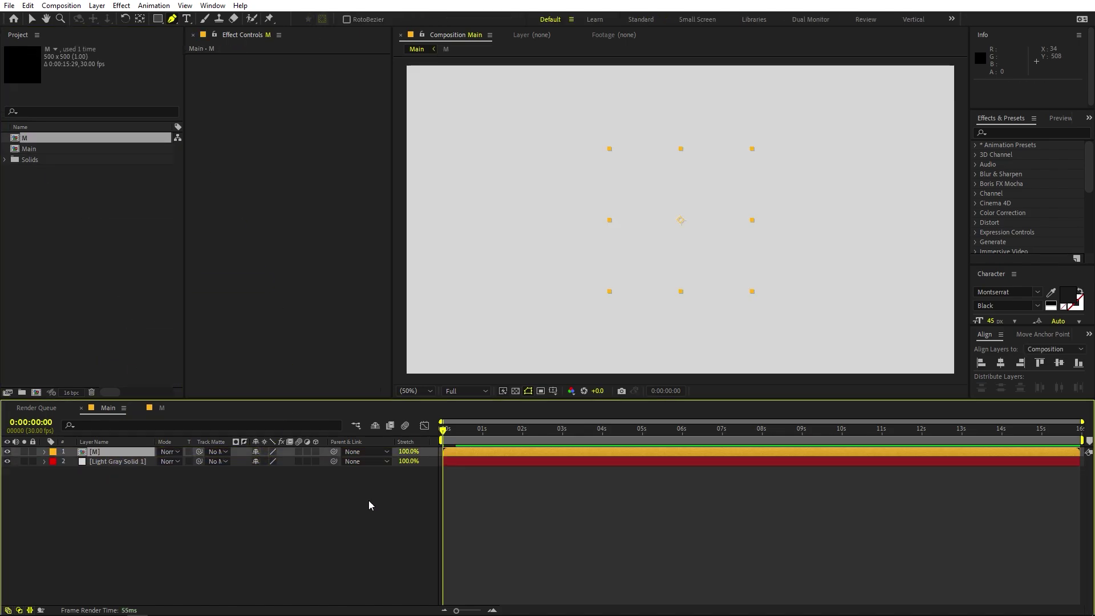
Step: Preview the M letter animation in the Main composition
left_click(519, 517)
key("space")
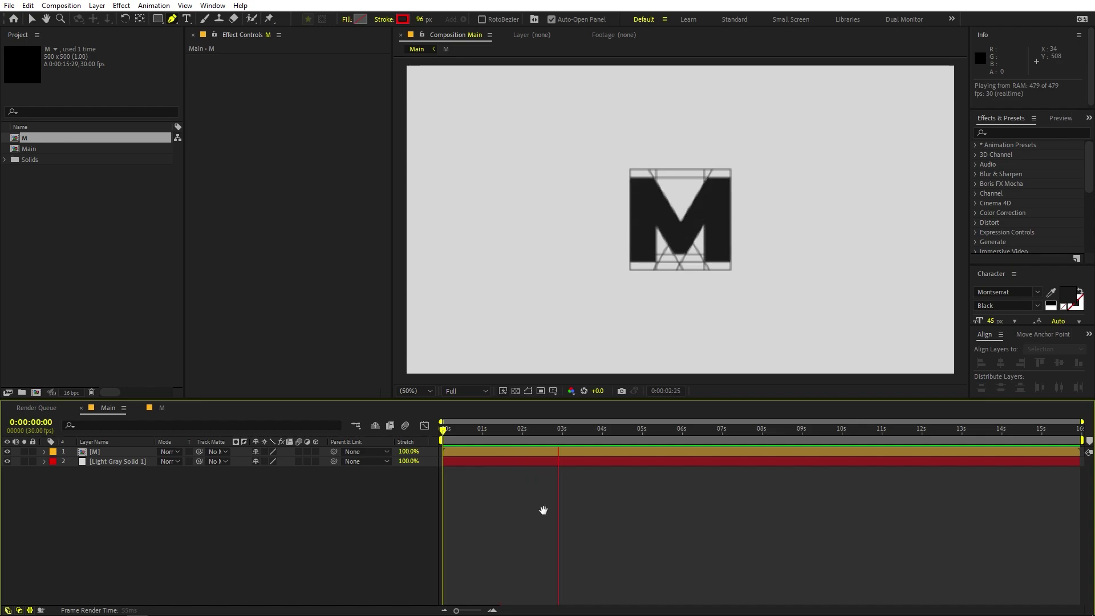
key("space")
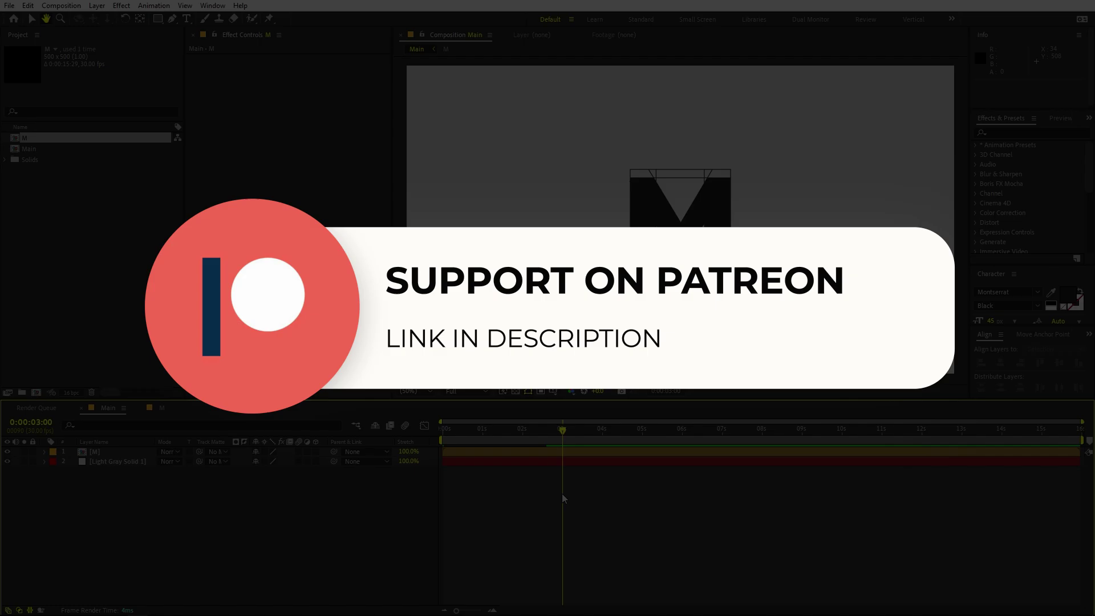
Step: Duplicate the M composition, open the copy and rename it O
key("g")
left_click(66, 253)
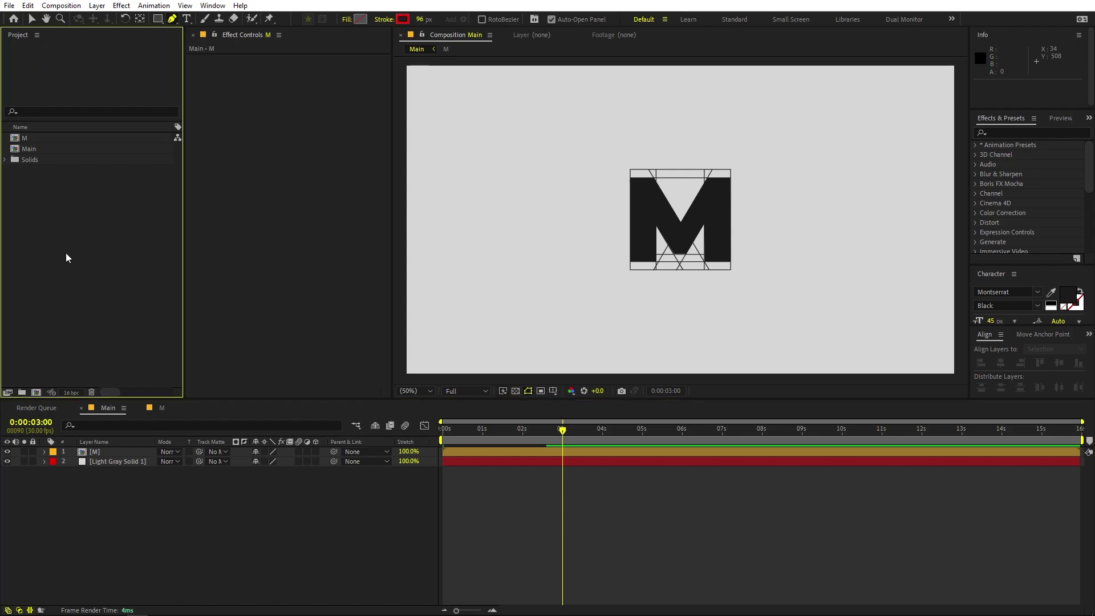
key("v")
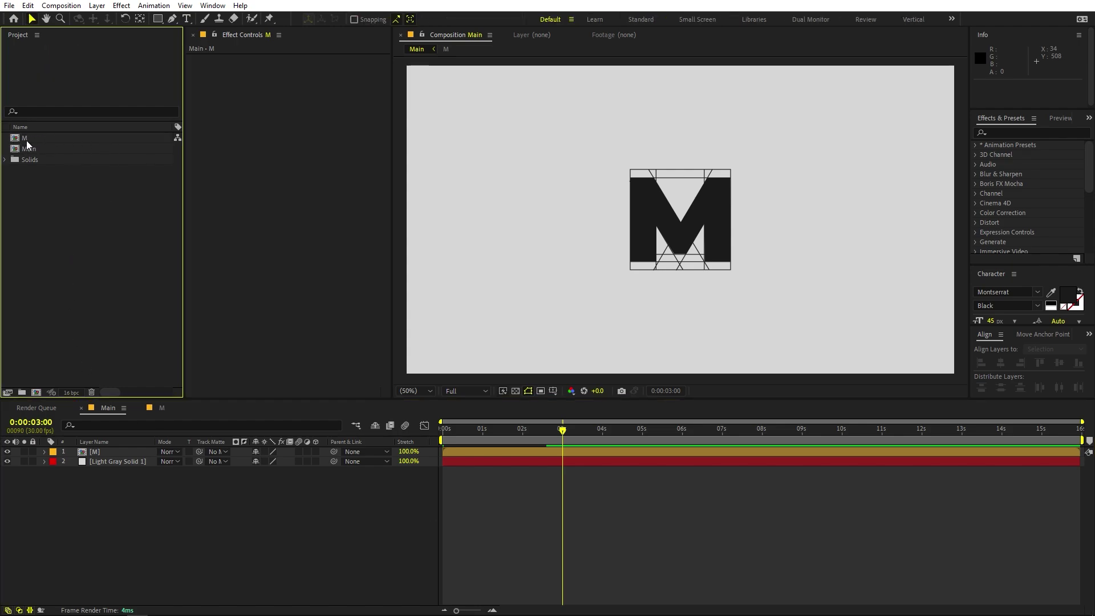
left_click(26, 140)
key("ctrl+d")
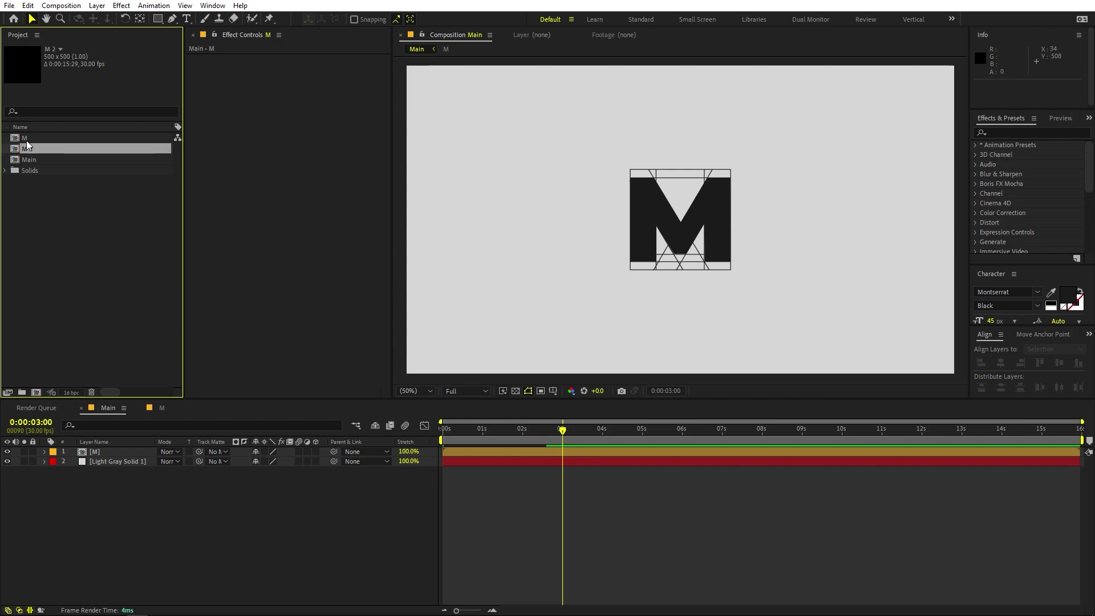
double_click(33, 149)
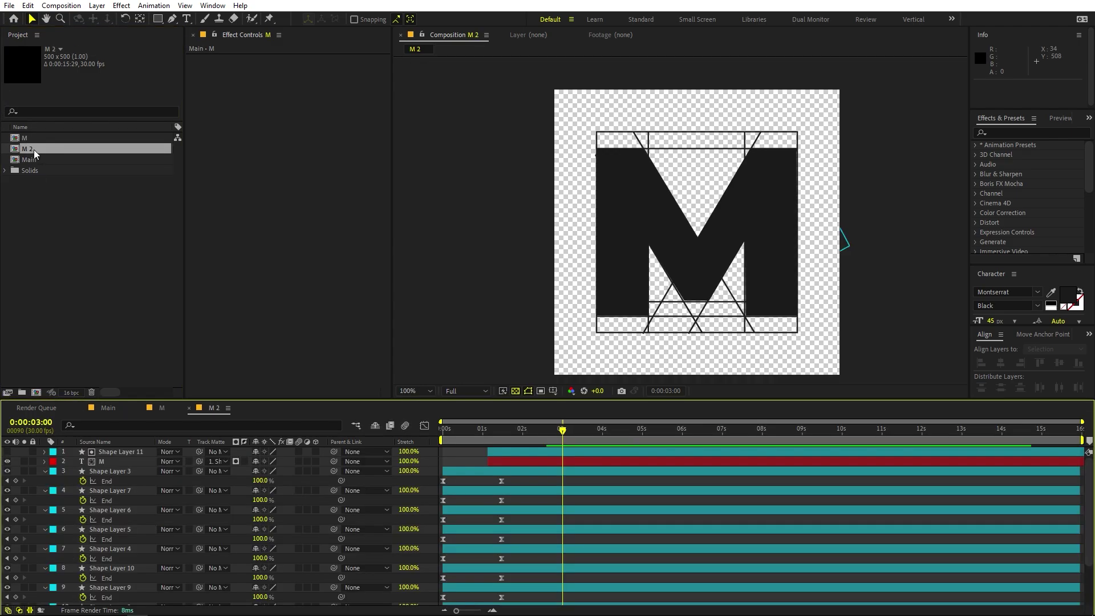
left_click(33, 148)
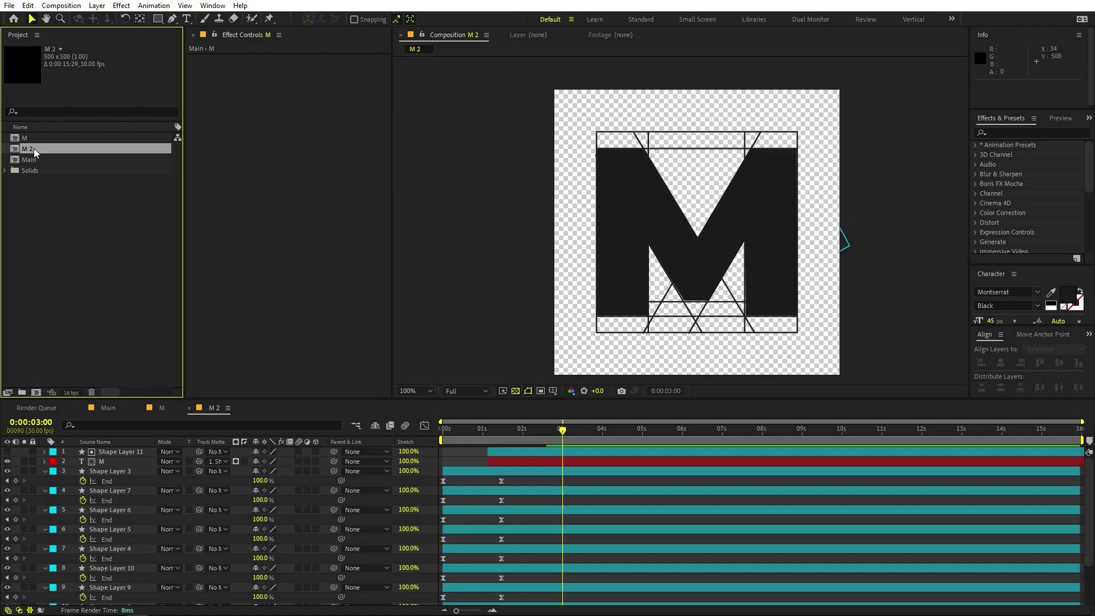
key("Return")
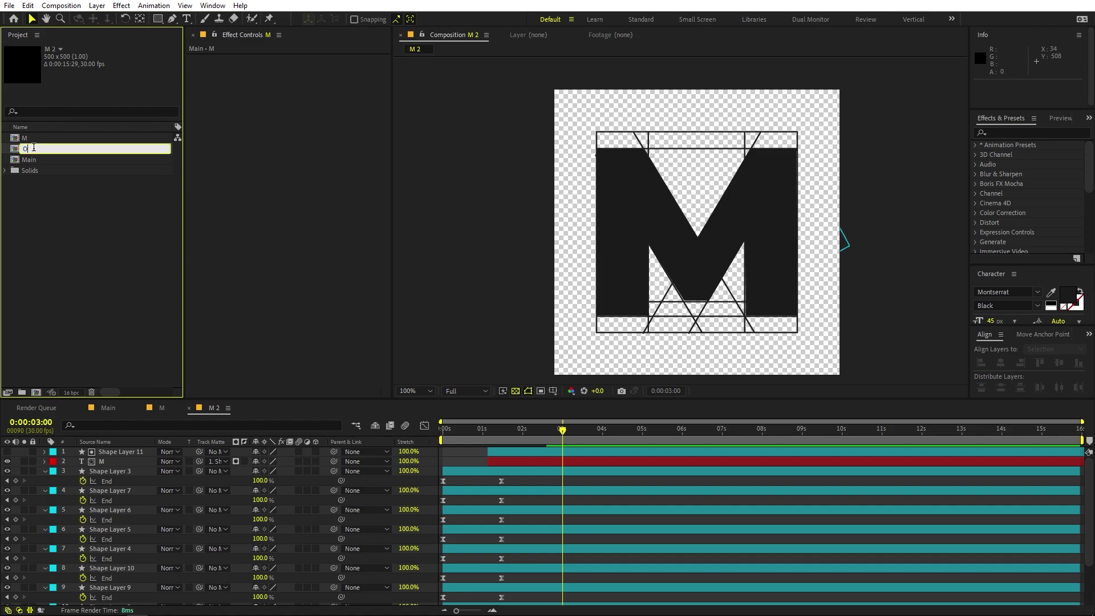
type("O")
key("Return")
Step: Change the M text layer to the letter O and delete its Shape Layer 11 track matte
left_click(504, 452)
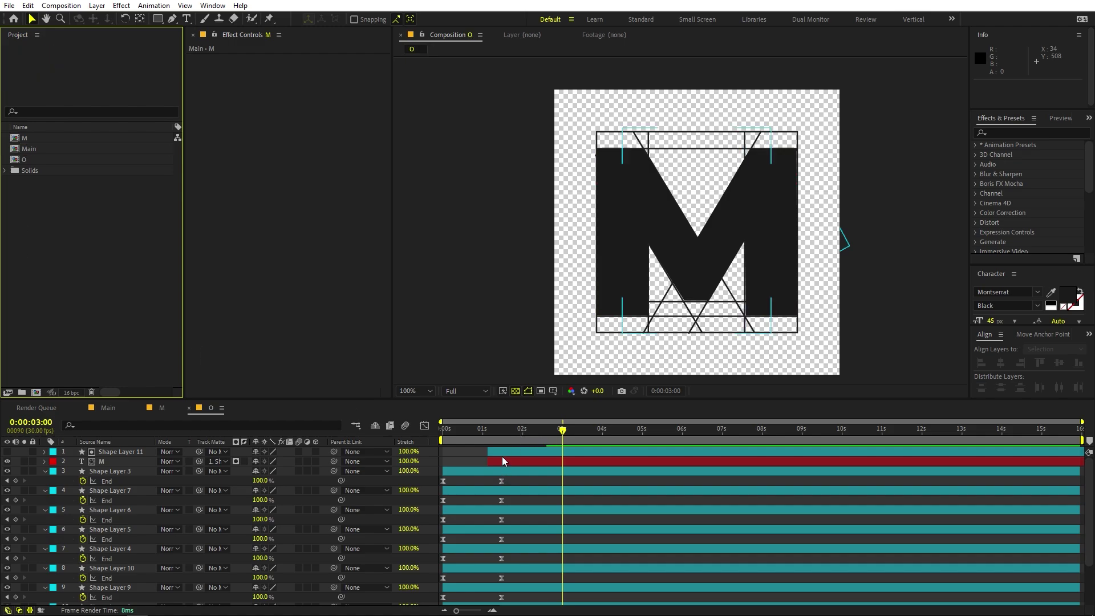
double_click(502, 460)
type("O")
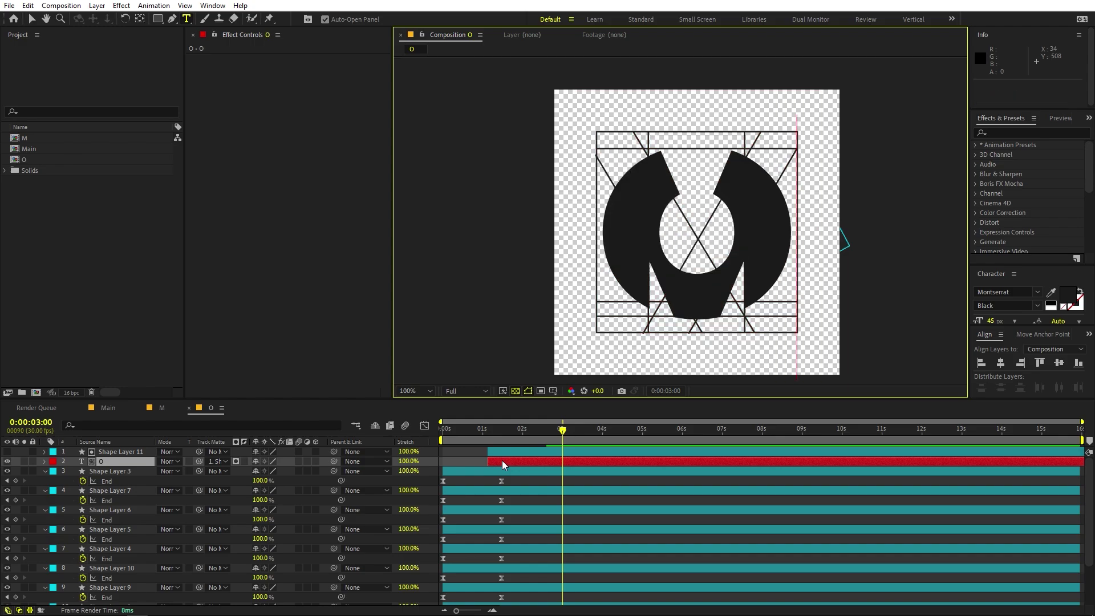
left_click(107, 453)
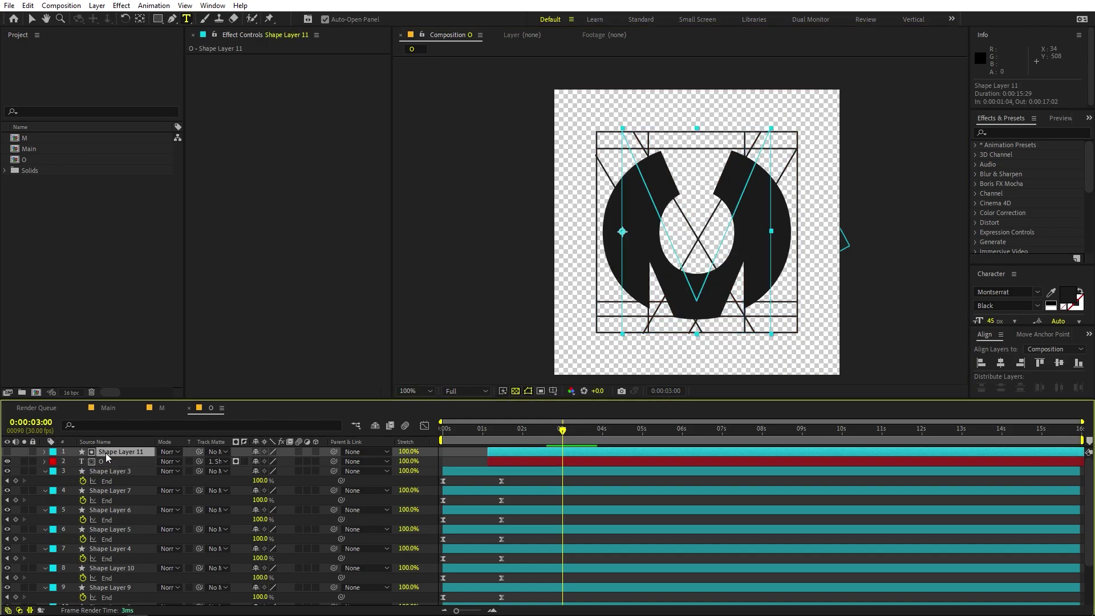
key("Delete")
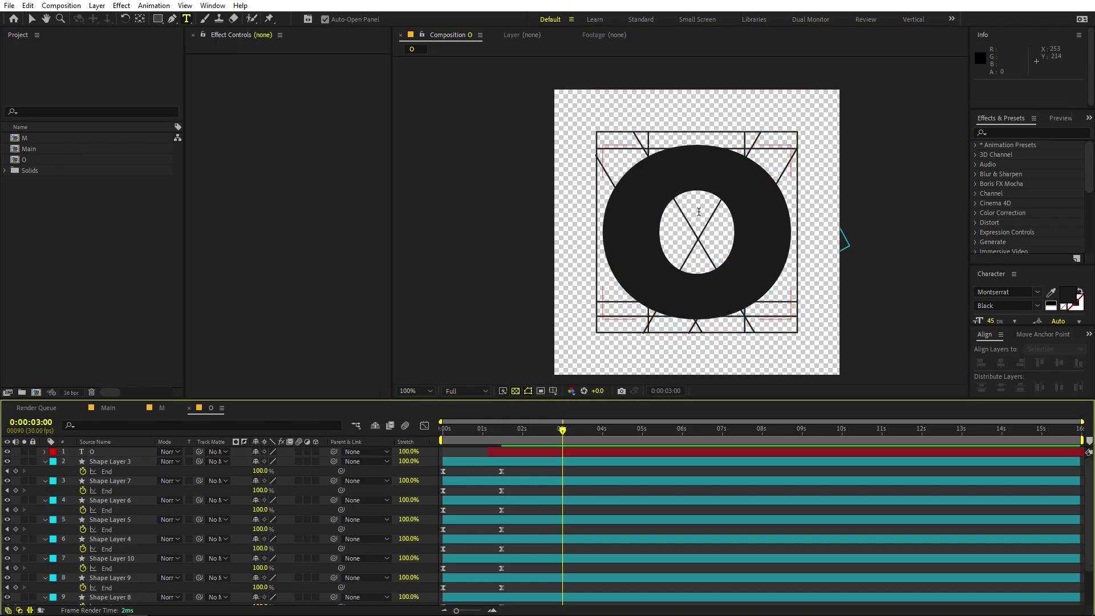
key("v")
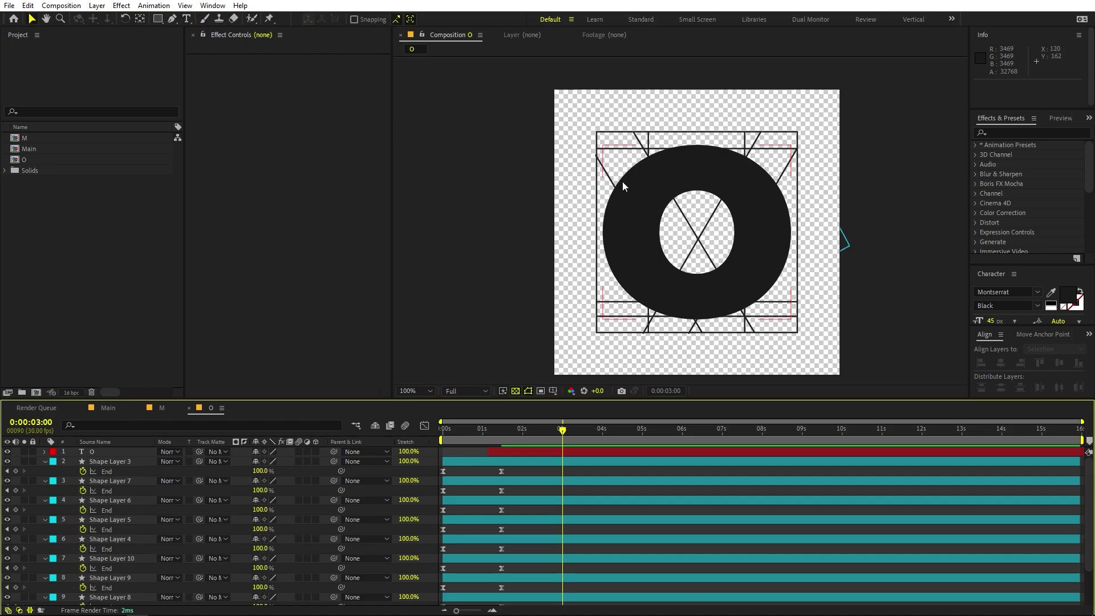
Step: Delete the unneeded construction lines Shape Layer 3, Shape Layer 6 and Shape Layer 10 from the O composition
left_click(602, 169)
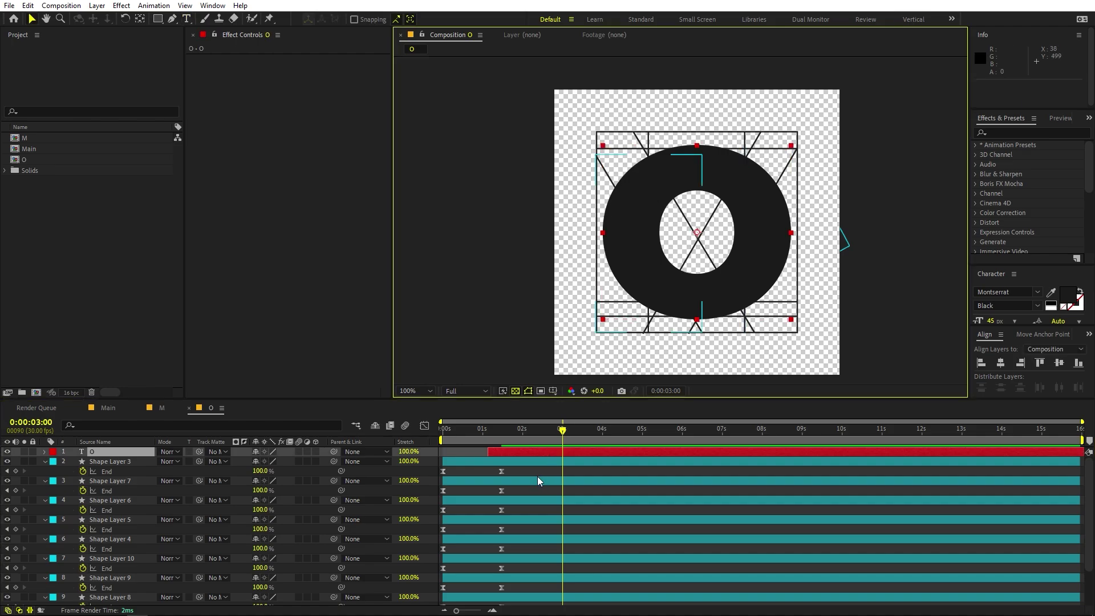
left_click(537, 461)
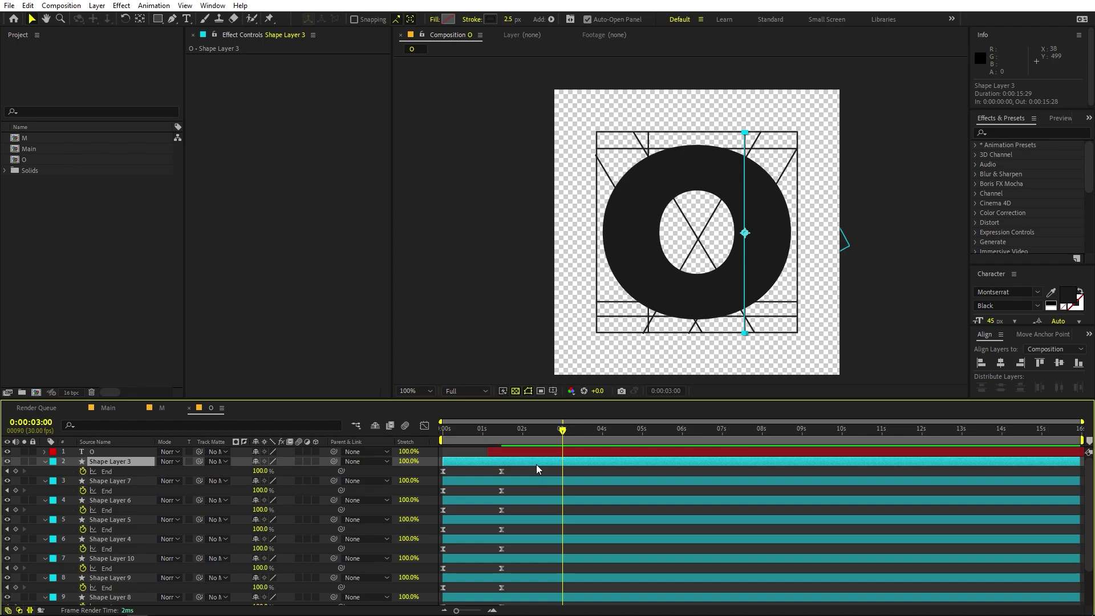
key("Delete")
left_click(542, 485)
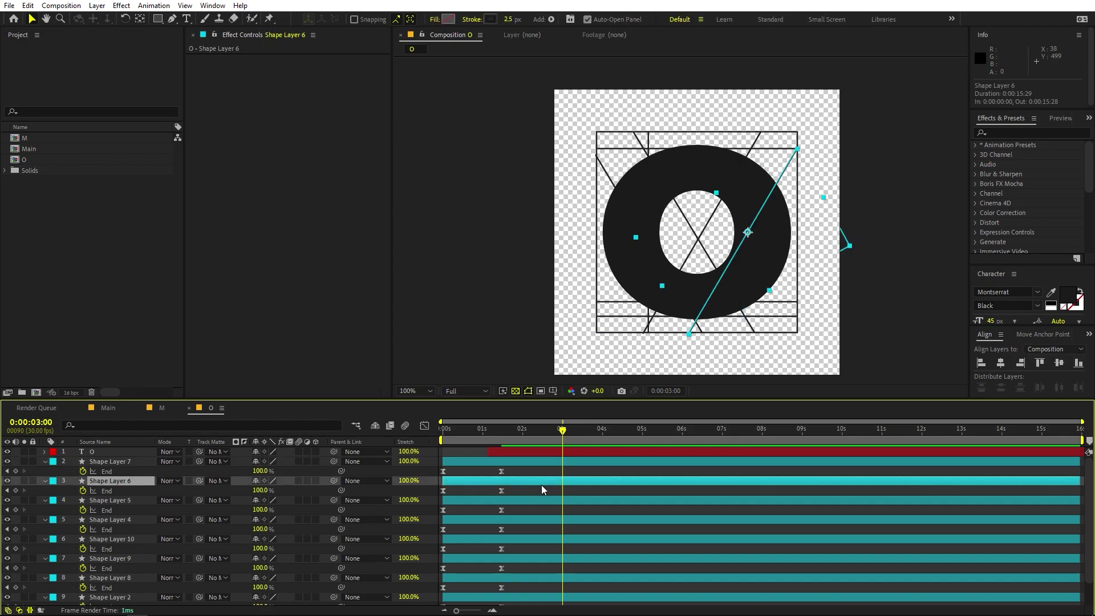
key("Delete")
left_click(549, 501)
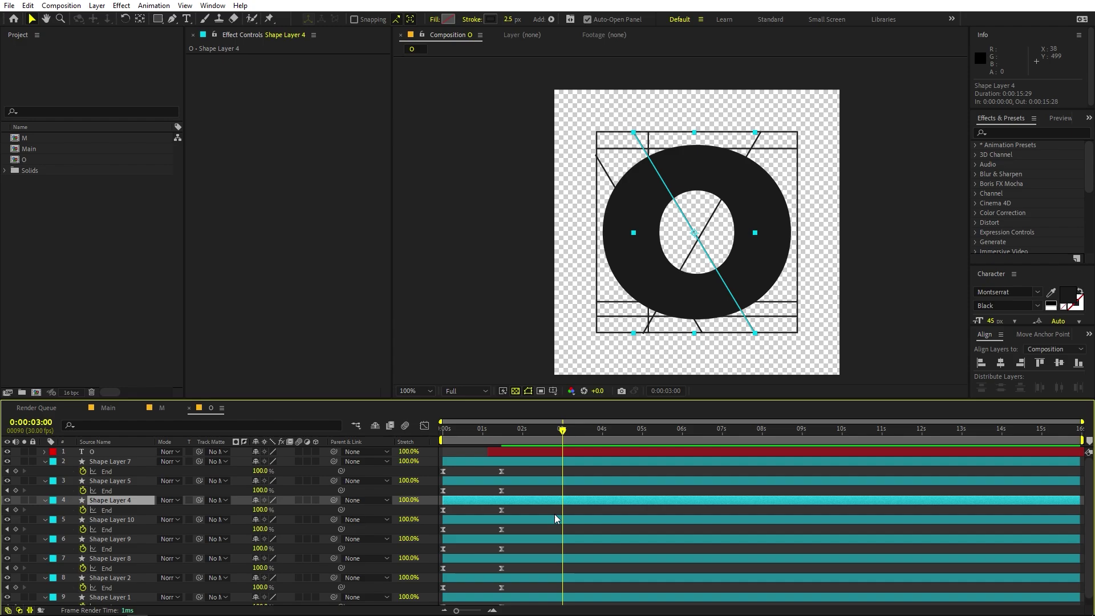
left_click(558, 520)
key("Delete")
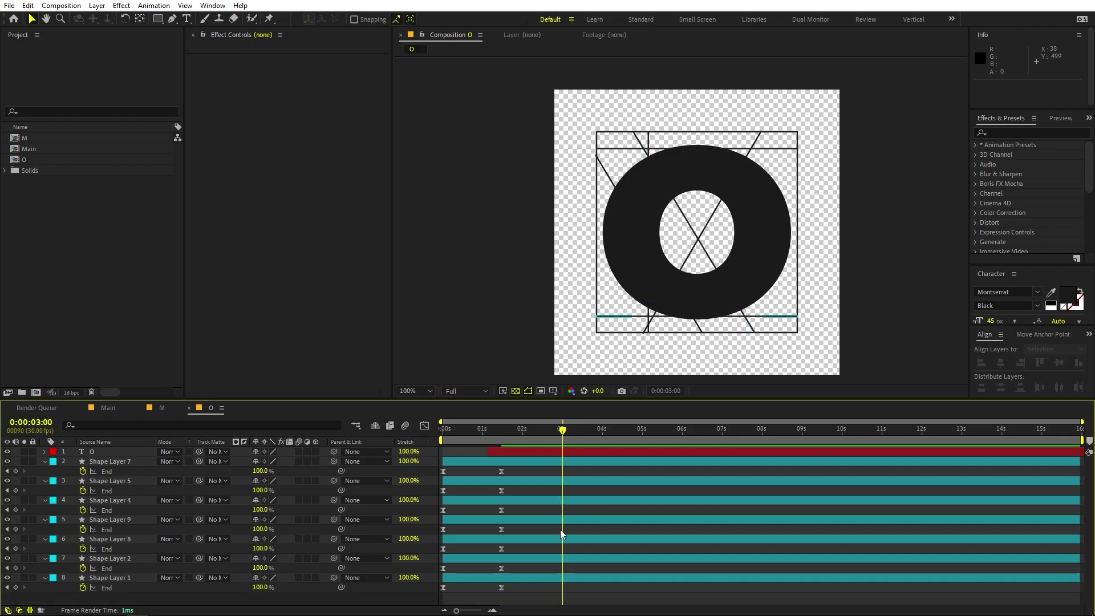
Step: Nudge Shape Layer 9's line down to Y 402.5 and Shape Layer 8's line up to Y 97.5 to meet the O's edges
left_click(561, 520)
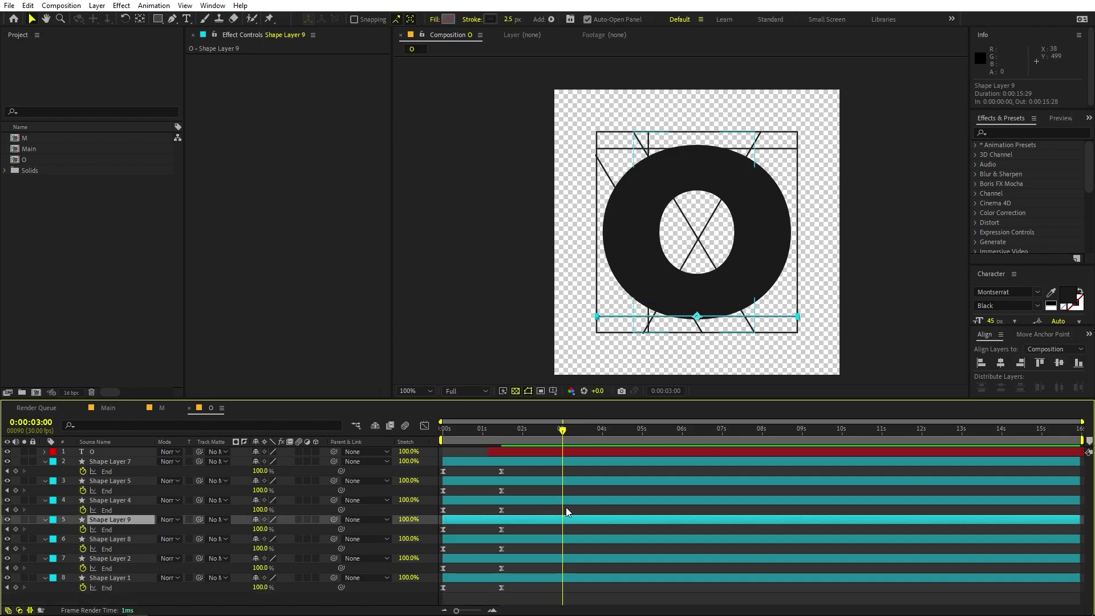
key("Down")
key("Down")
key("Down")
key("Down")
key("Down")
key("Down")
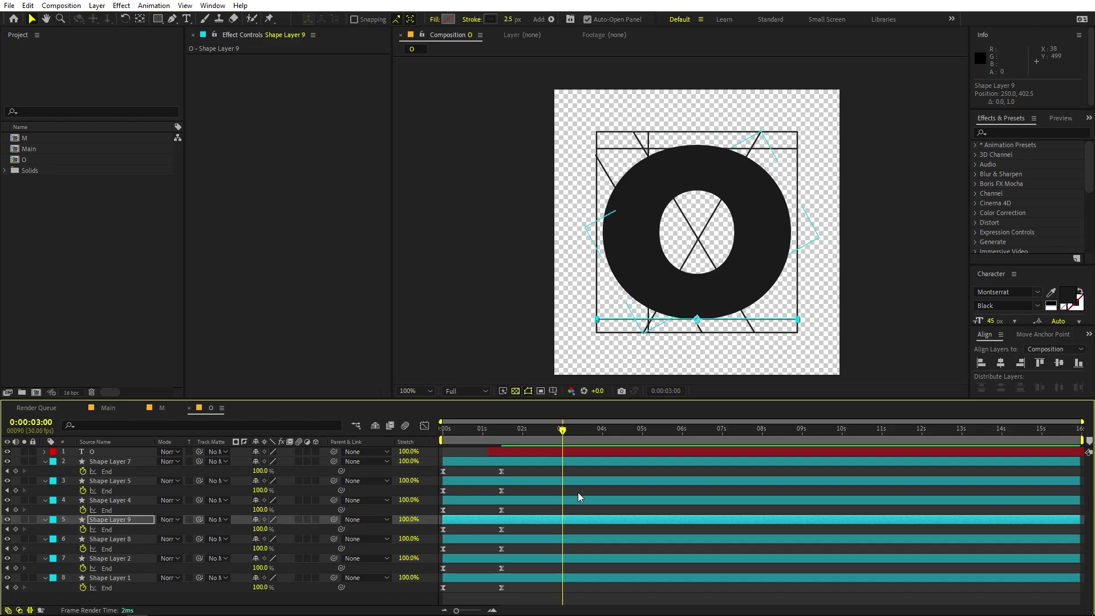
left_click(582, 542)
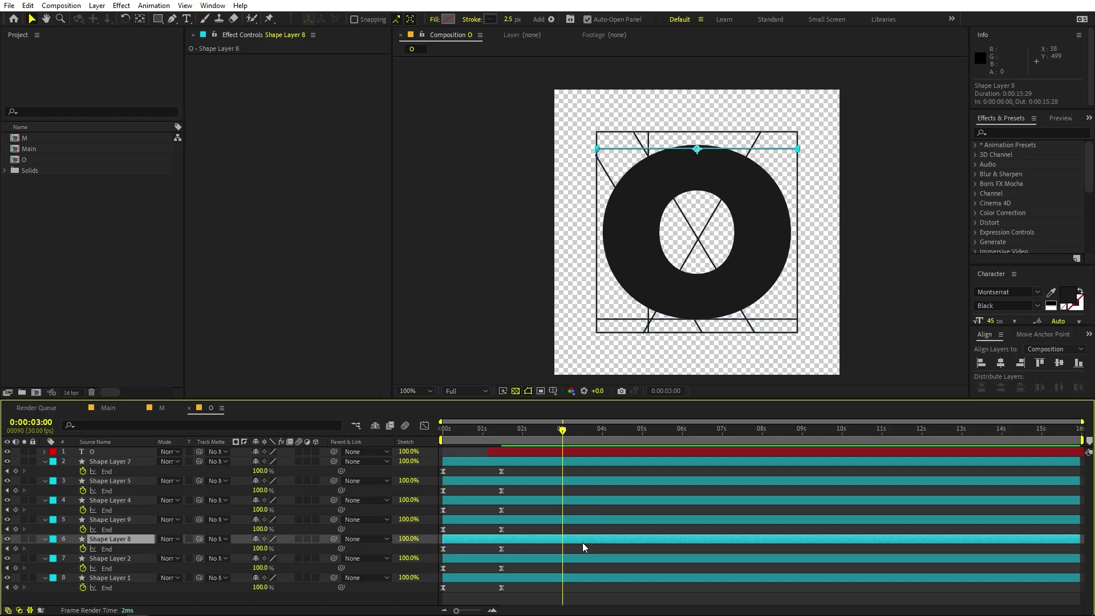
key("Up")
key("Up")
key("Up")
key("Up")
key("Up")
key("Up")
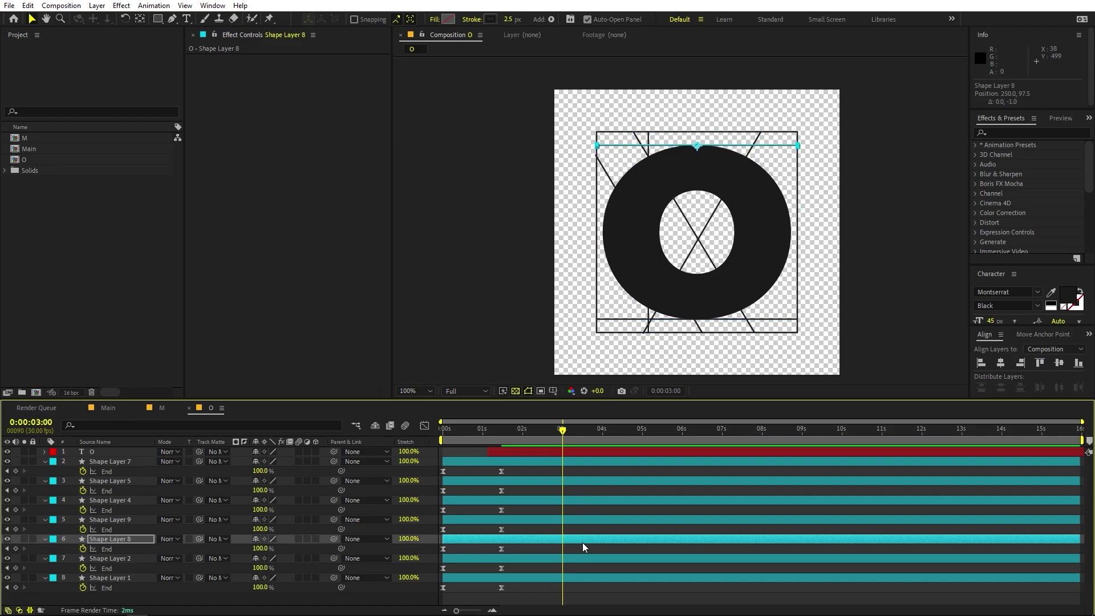
Step: Delete the left vertical line on Shape Layer 2 and the diagonal line on Shape Layer 7
left_click(579, 559)
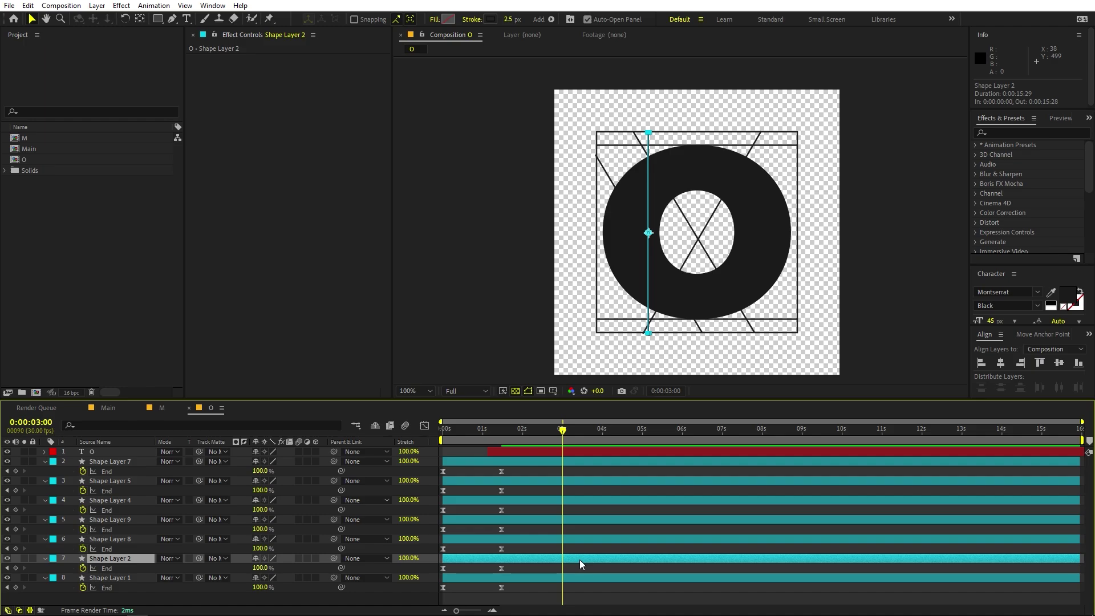
key("Delete")
left_click(579, 556)
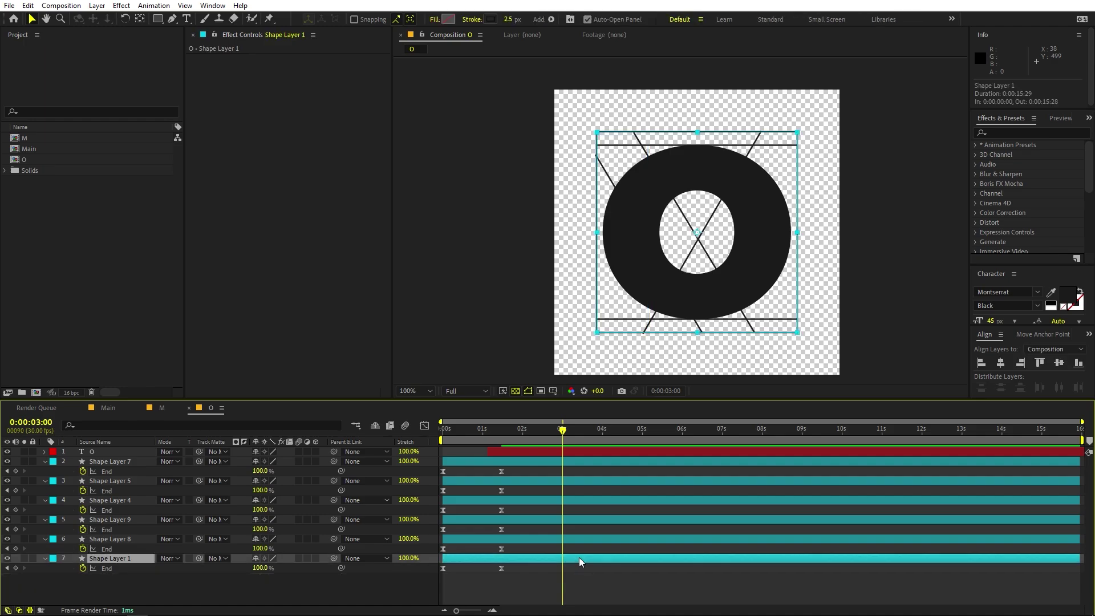
left_click(576, 539)
left_click(565, 464)
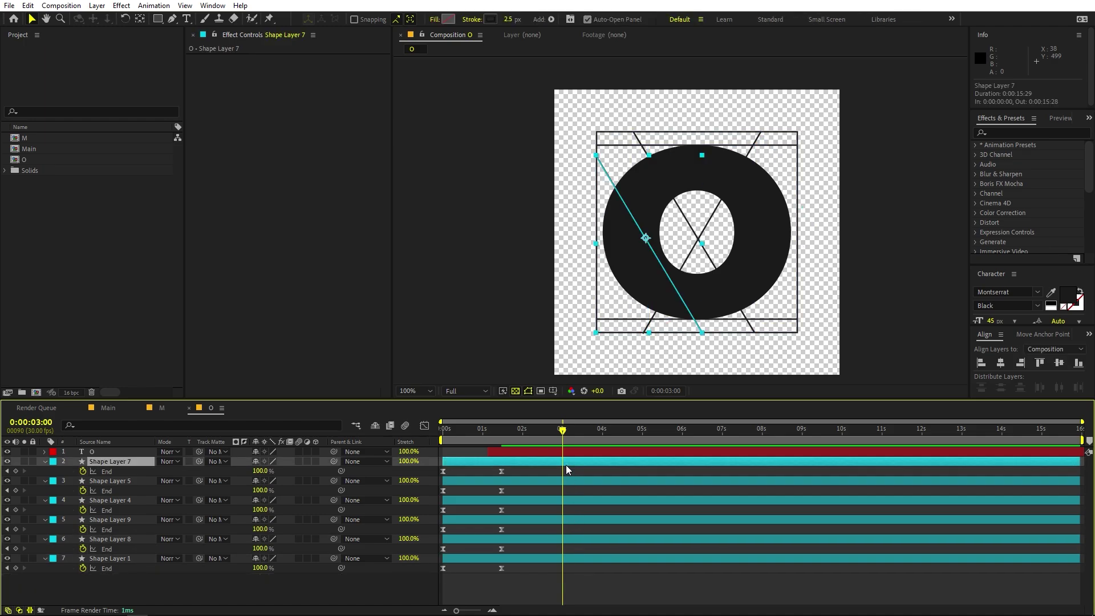
key("Delete")
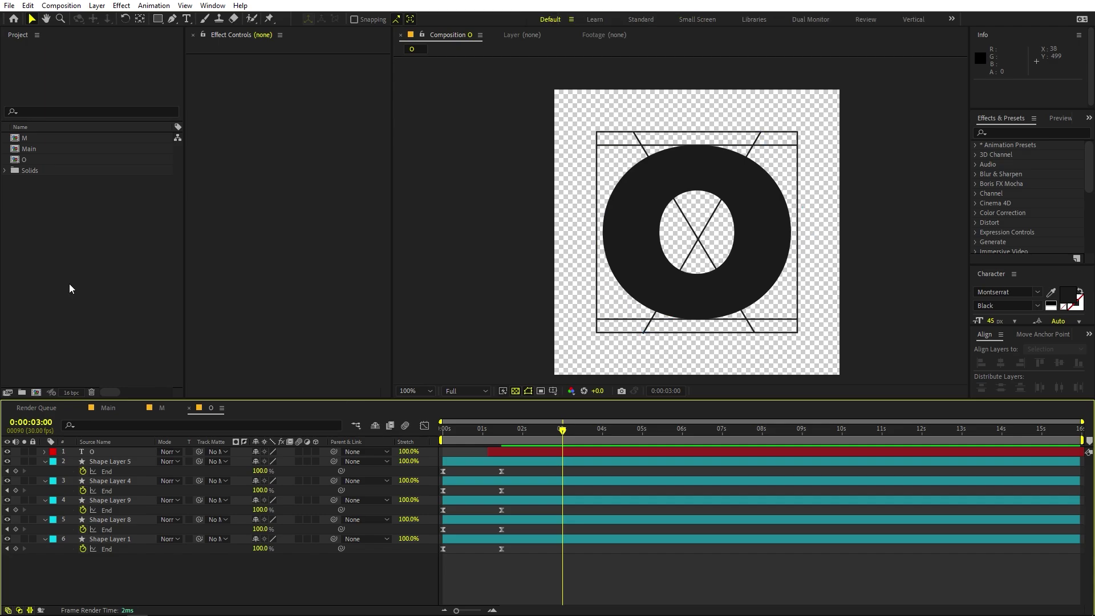
left_click(69, 289)
left_click_drag(157, 23, 195, 41)
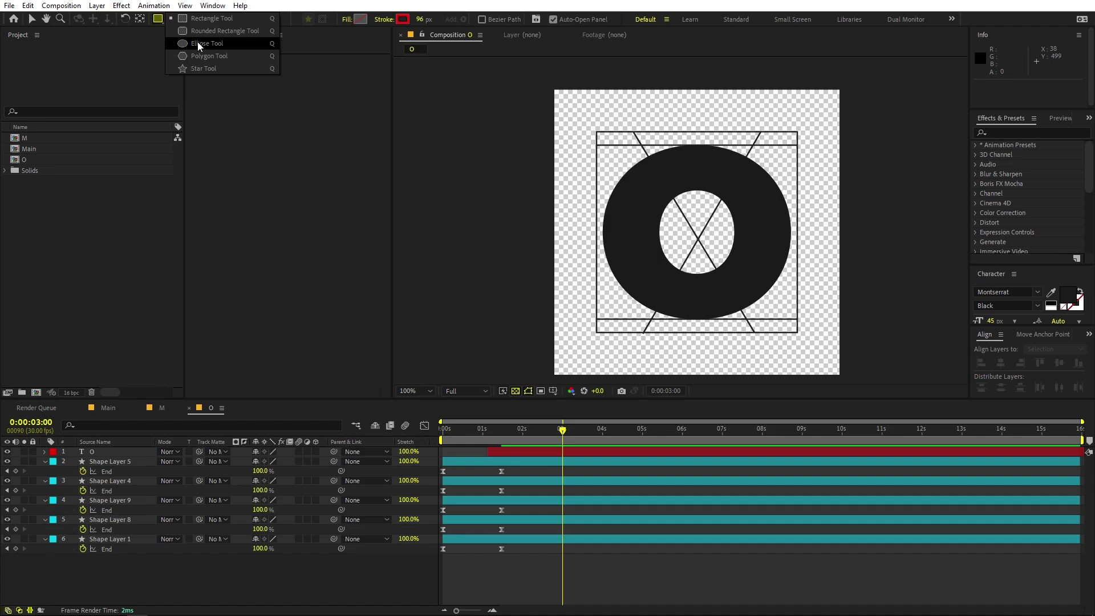
left_click(146, 161)
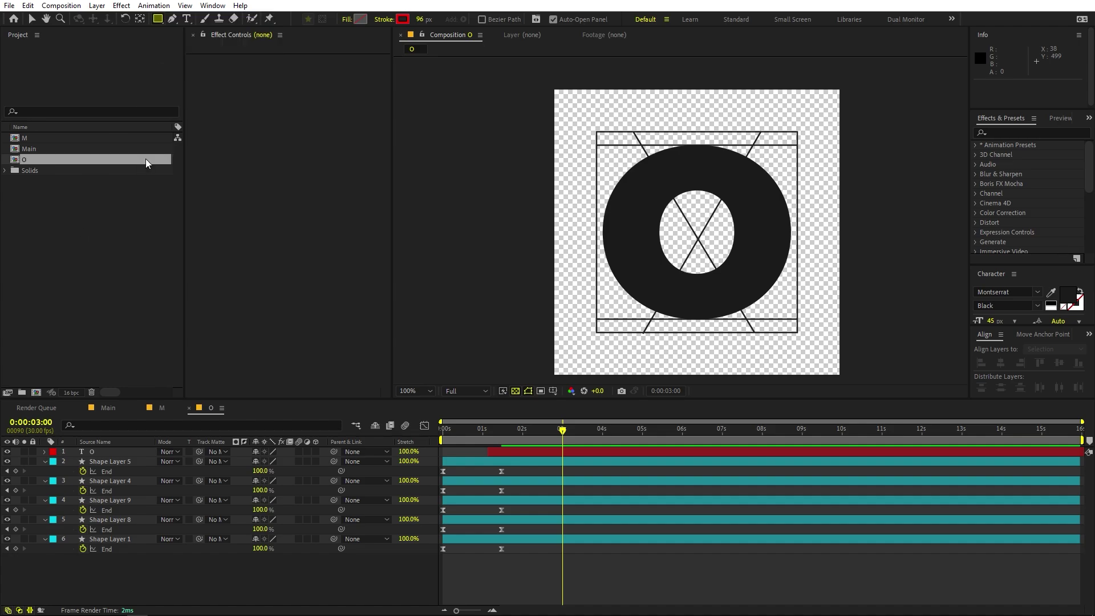
Step: Draw a closed Pen path with a 96 px red stroke along the O's ring and adjust its handles to follow the letter
left_click(172, 19)
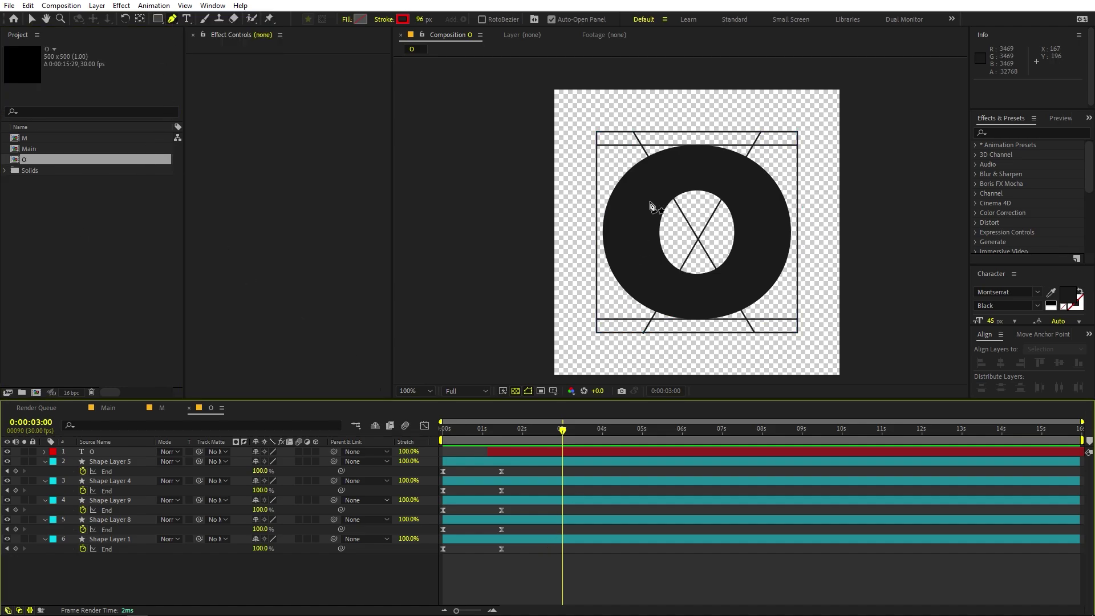
scroll(650, 204, "up", 1)
key("h")
scroll(655, 188, "down", 2)
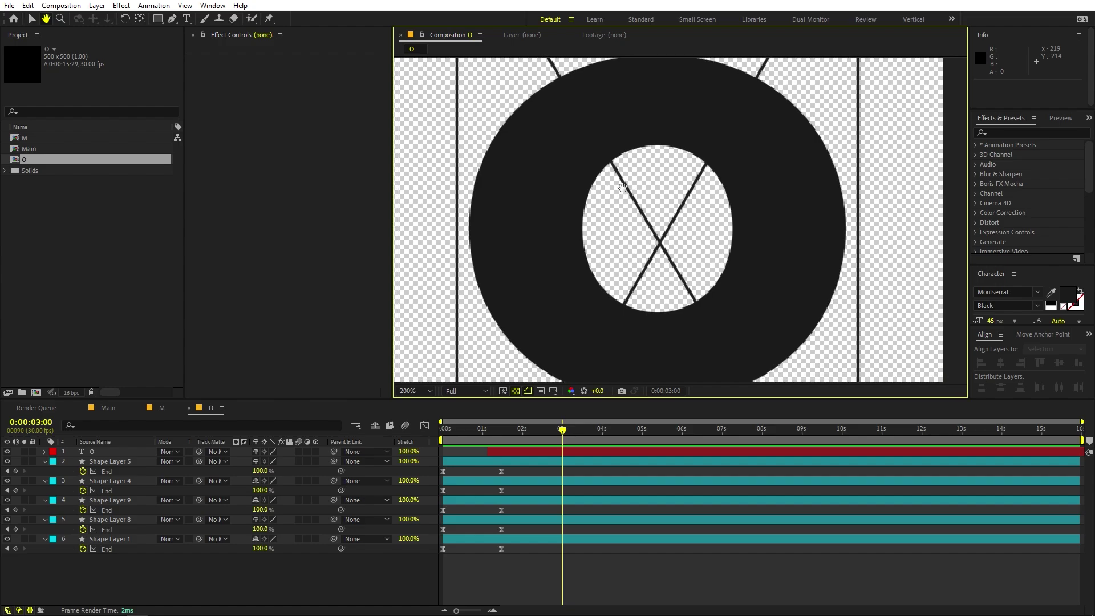
left_click_drag(674, 161, 663, 148)
key("g")
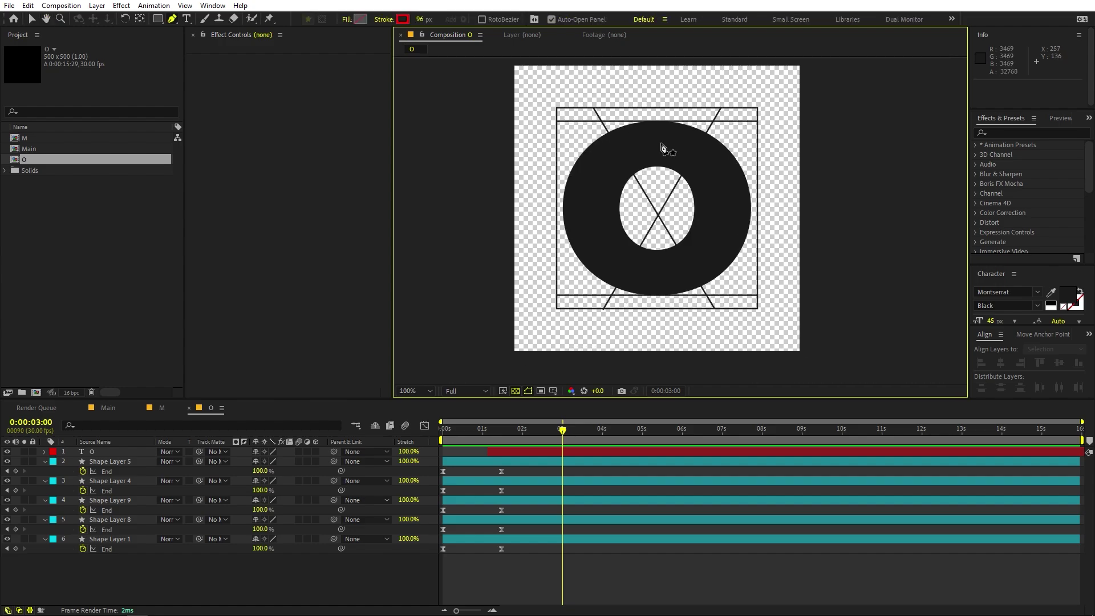
left_click(660, 144)
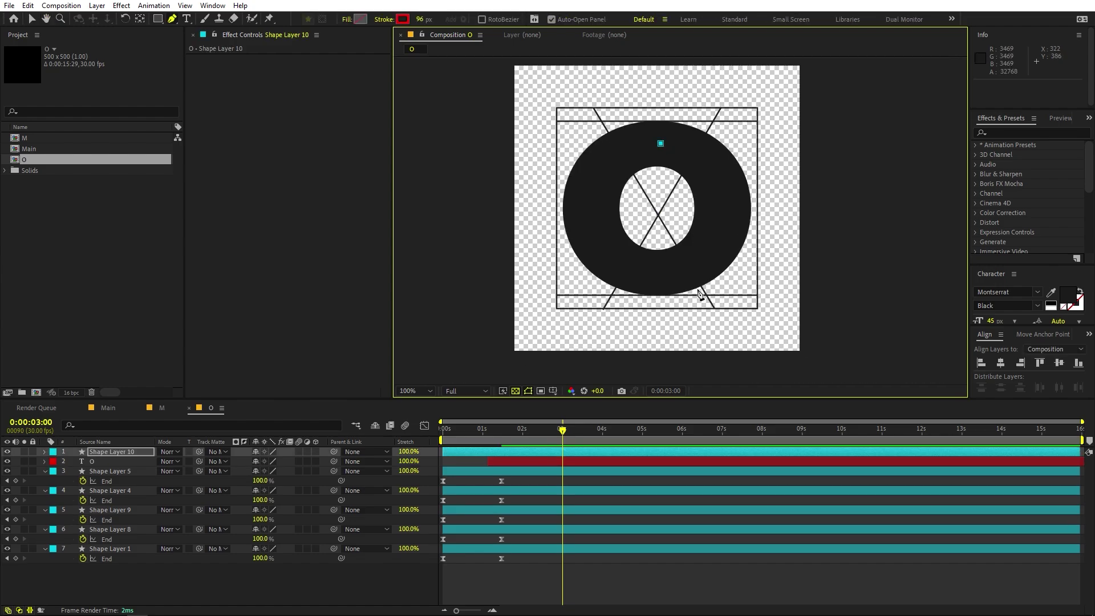
mouse_move(663, 273)
left_mouse_down()
mouse_move(607, 273)
mouse_move(570, 296)
mouse_move(579, 302)
mouse_move(504, 313)
mouse_move(523, 334)
left_mouse_up()
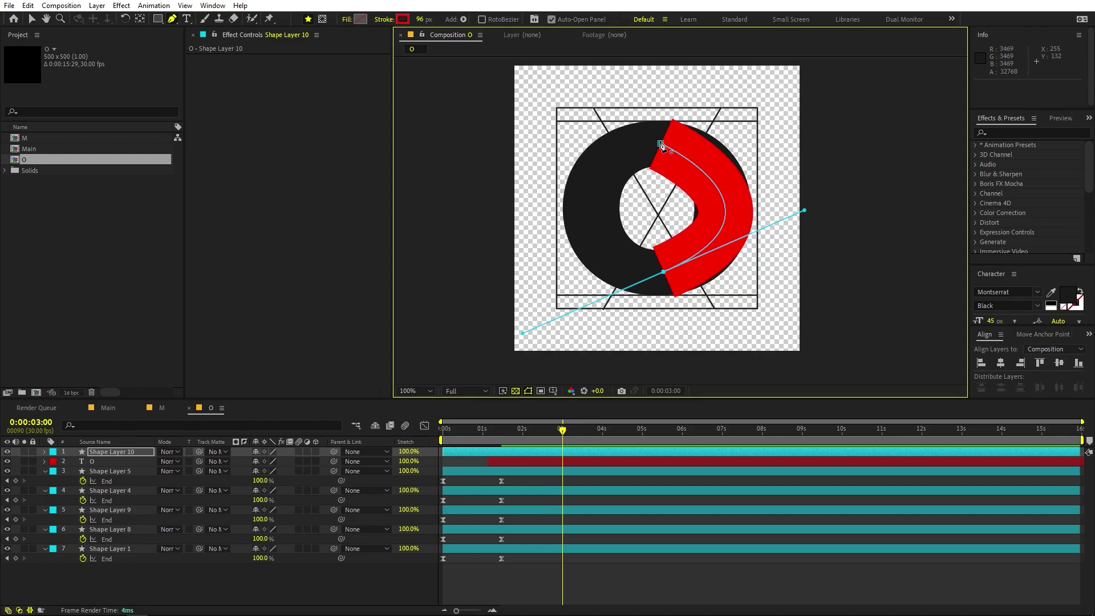
mouse_move(660, 144)
left_mouse_down()
mouse_move(682, 141)
mouse_move(605, 144)
mouse_move(655, 143)
left_mouse_up()
left_click_drag(804, 210, 773, 234)
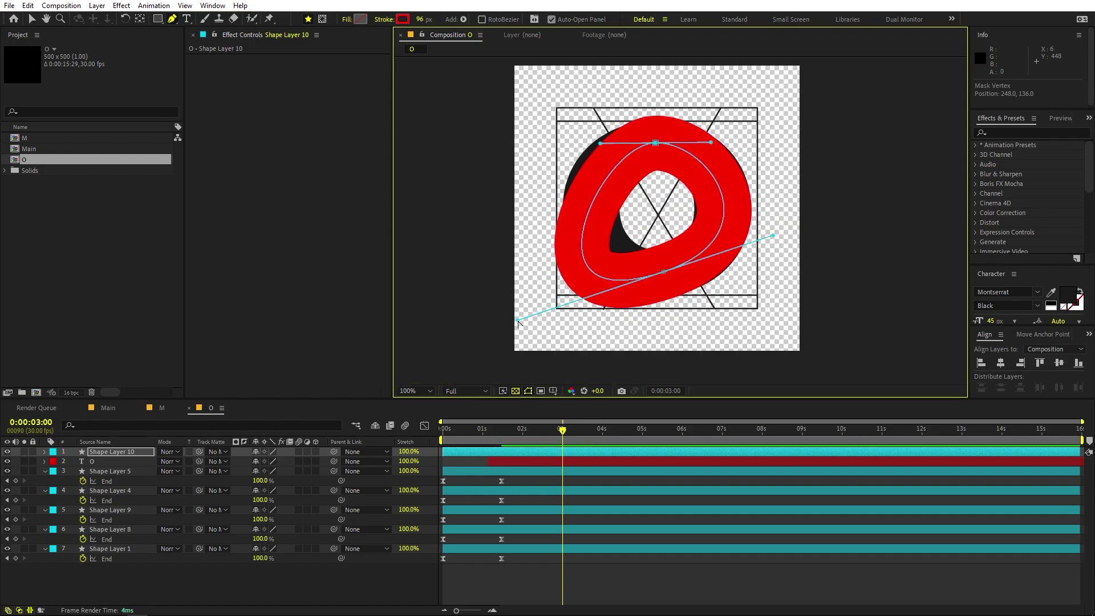
left_click_drag(517, 320, 547, 258)
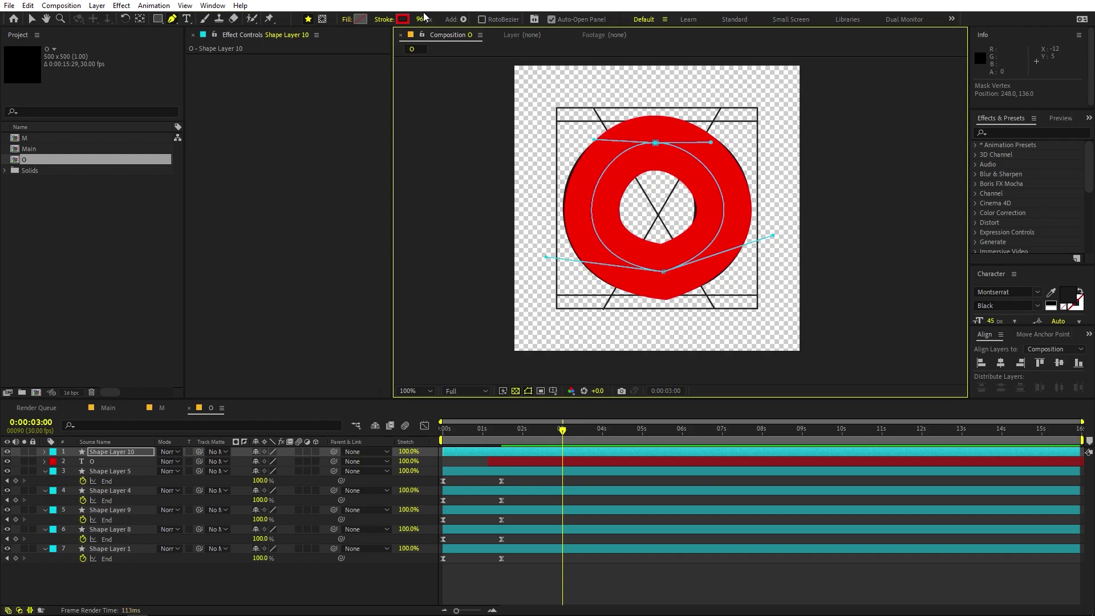
Step: Widen the O ring path's stroke to 111 px and shift Shape Layer 10 to start at 0:00:01:04
left_click_drag(421, 18, 427, 18)
left_click_drag(424, 19, 433, 19)
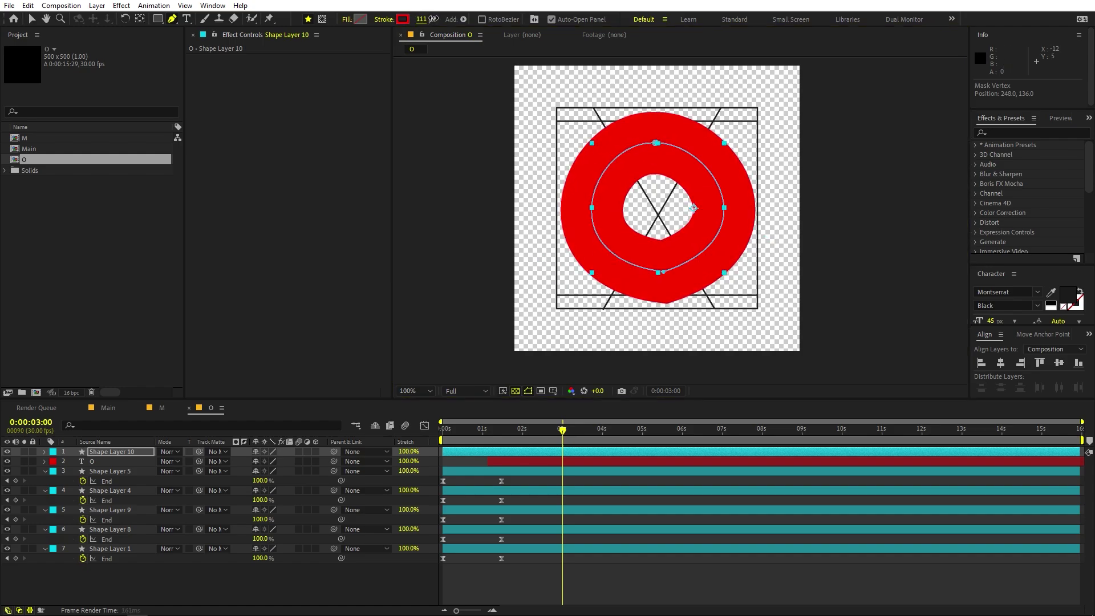
mouse_move(484, 453)
left_mouse_down()
mouse_move(533, 454)
mouse_move(520, 438)
mouse_move(489, 444)
left_mouse_up()
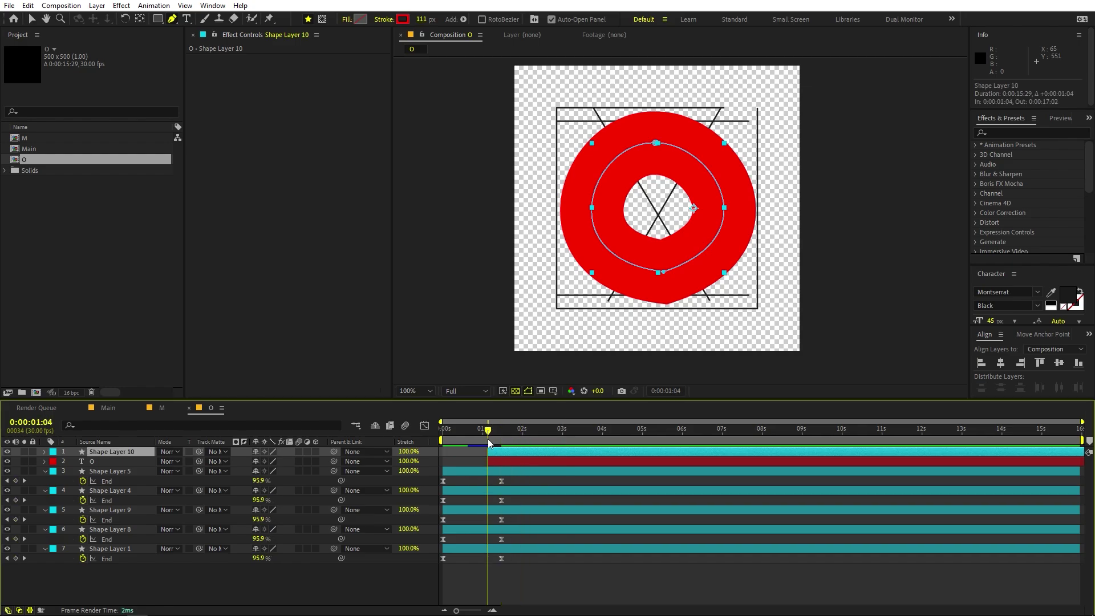
Step: Copy the Trim Paths End keyframes from Shape Layer 5 onto Shape Layer 10
left_click(106, 482)
key("ctrl+c")
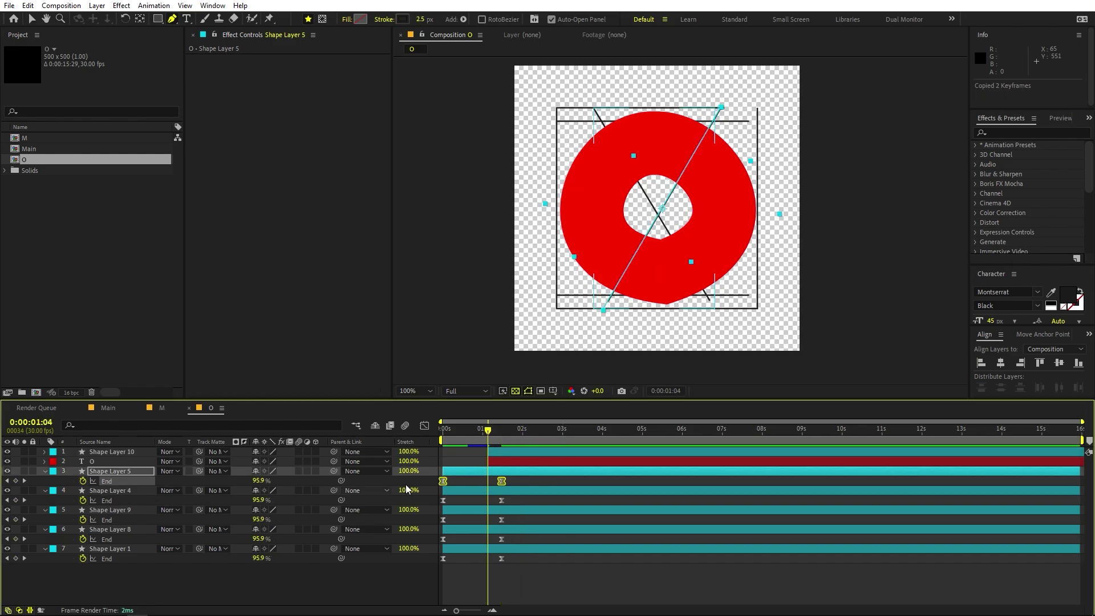
left_click(512, 453)
key("ctrl+v")
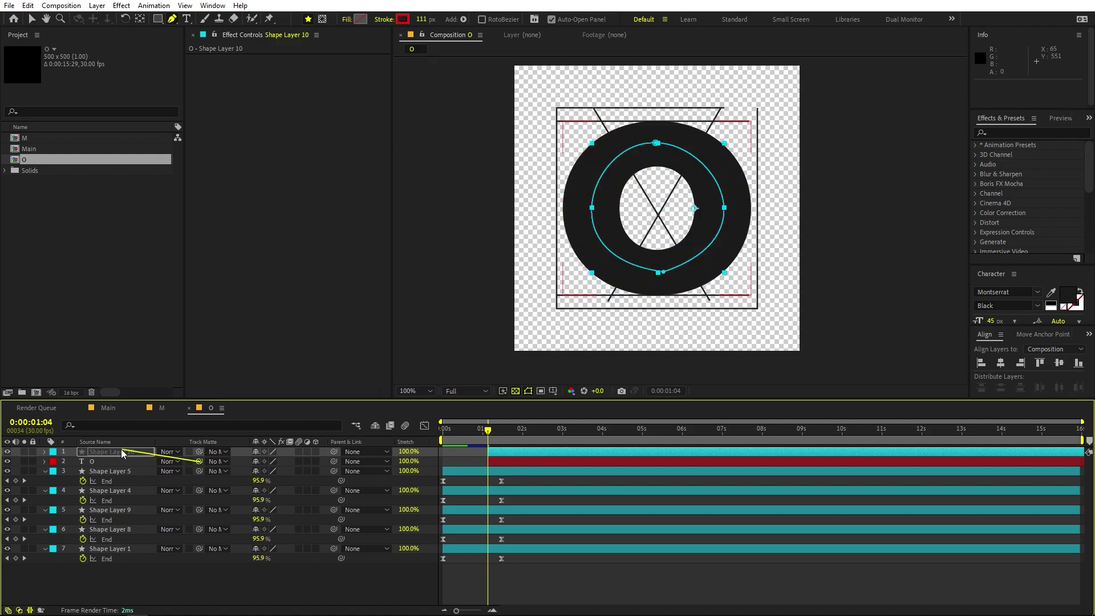
Step: Set Shape Layer 10 as the track matte of the O text layer and preview the reveal
left_click_drag(122, 451, 121, 451)
key("space")
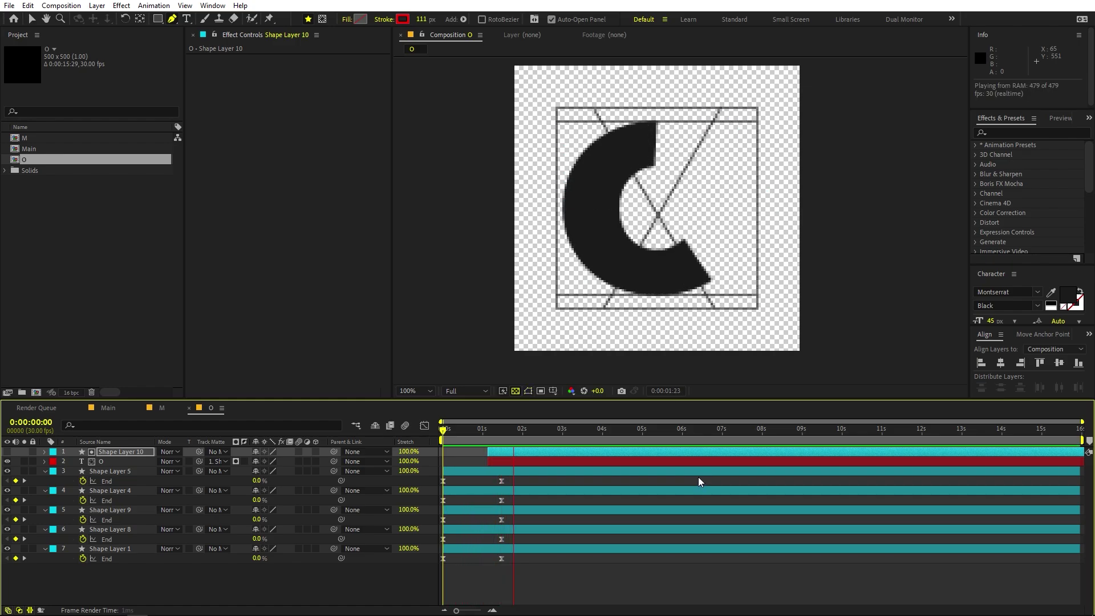
key("space")
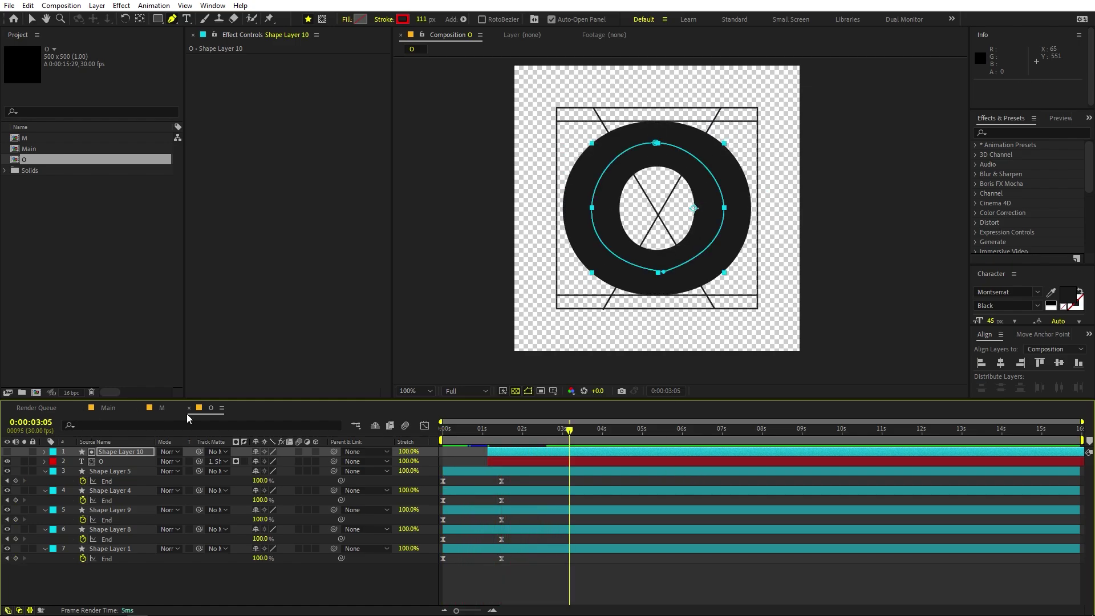
Step: Duplicate the M composition, open the copy and rename it T
left_click(99, 340)
left_click(108, 408)
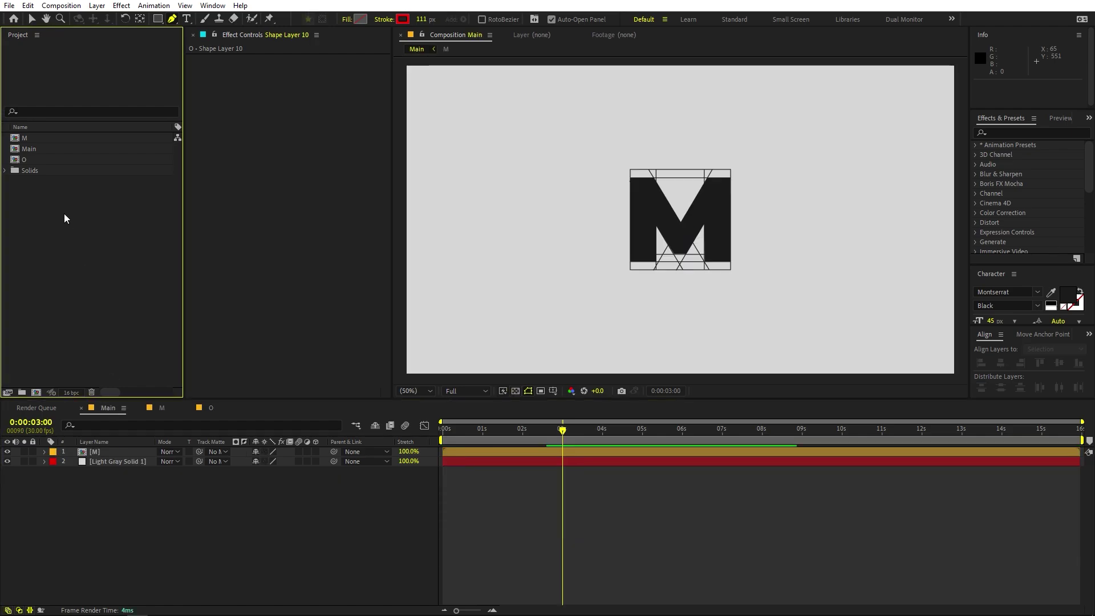
left_click(23, 158)
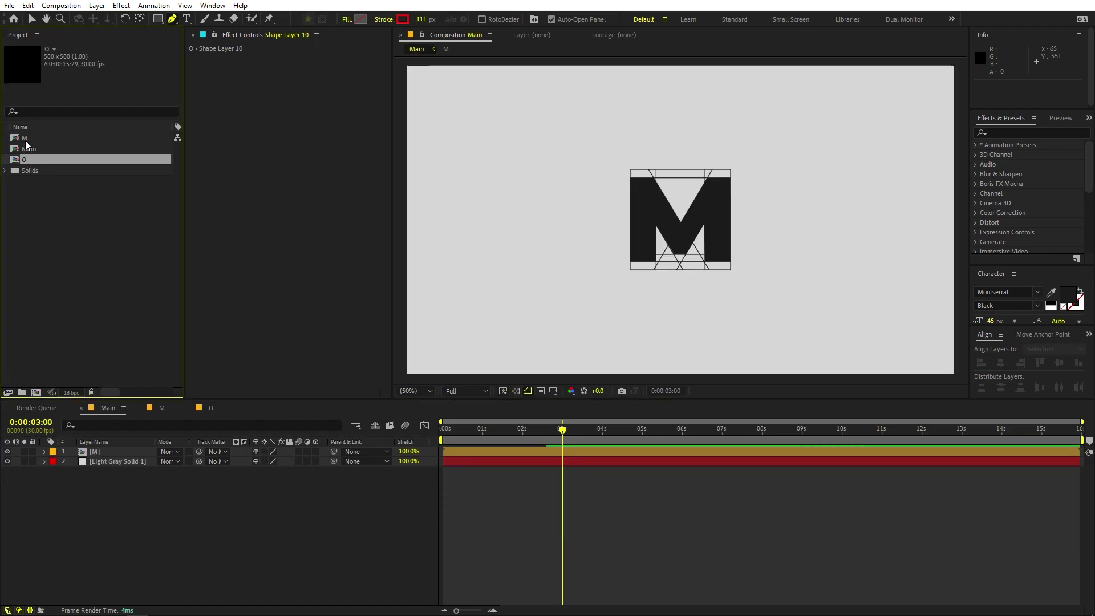
left_click(90, 255)
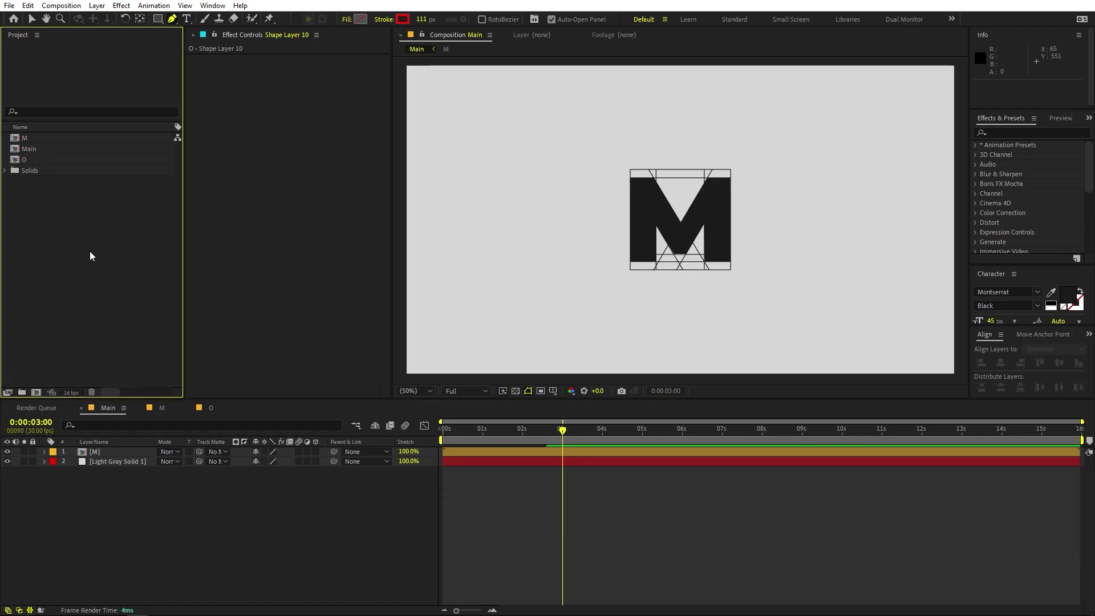
left_click(26, 142)
key("ctrl+d")
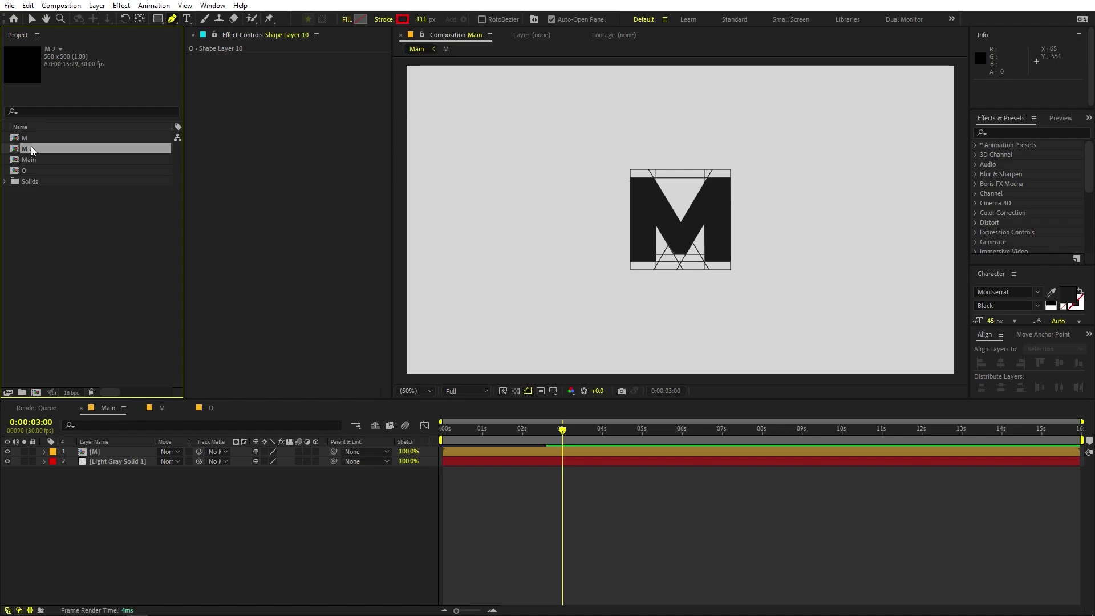
double_click(31, 149)
left_click(30, 149)
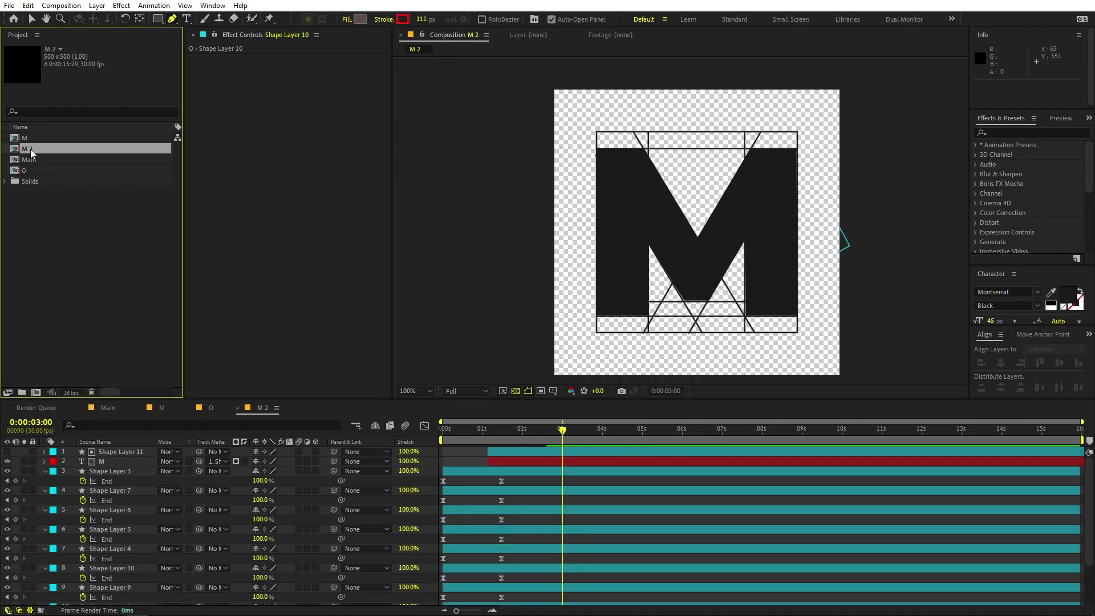
key("Return")
type("T")
left_click(45, 269)
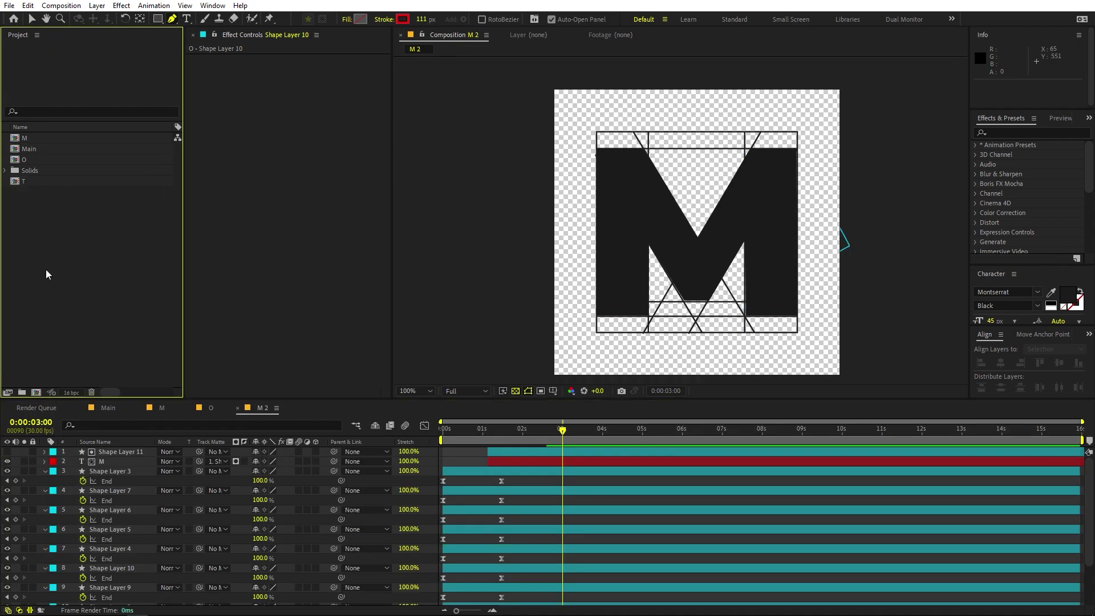
Step: Replace the M text with the letter T and delete the old matte Shape Layer 11
left_click(108, 458)
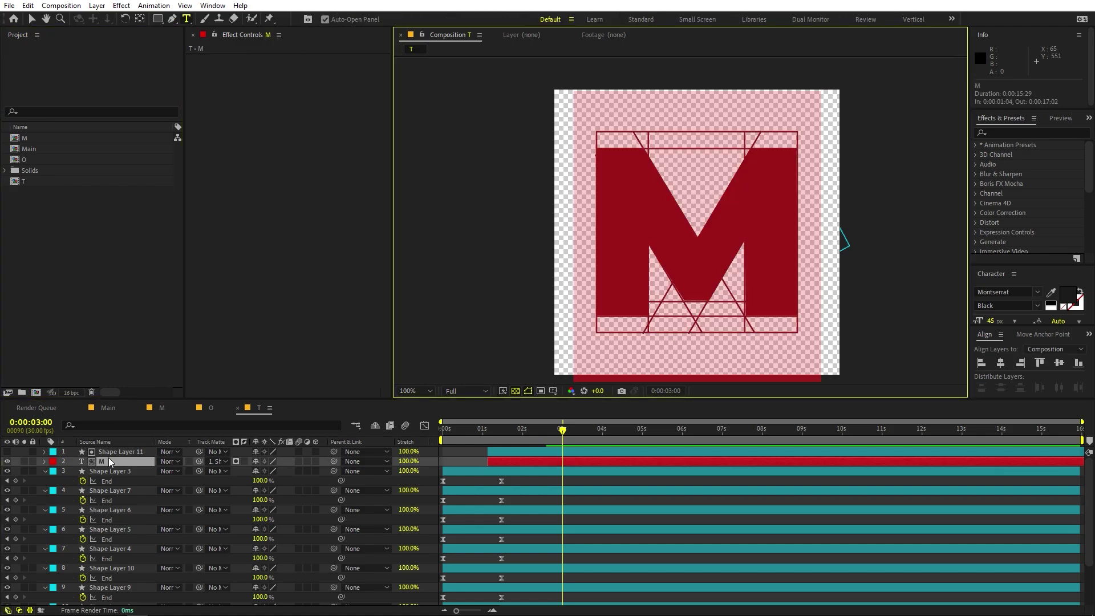
type("T")
left_click(112, 450)
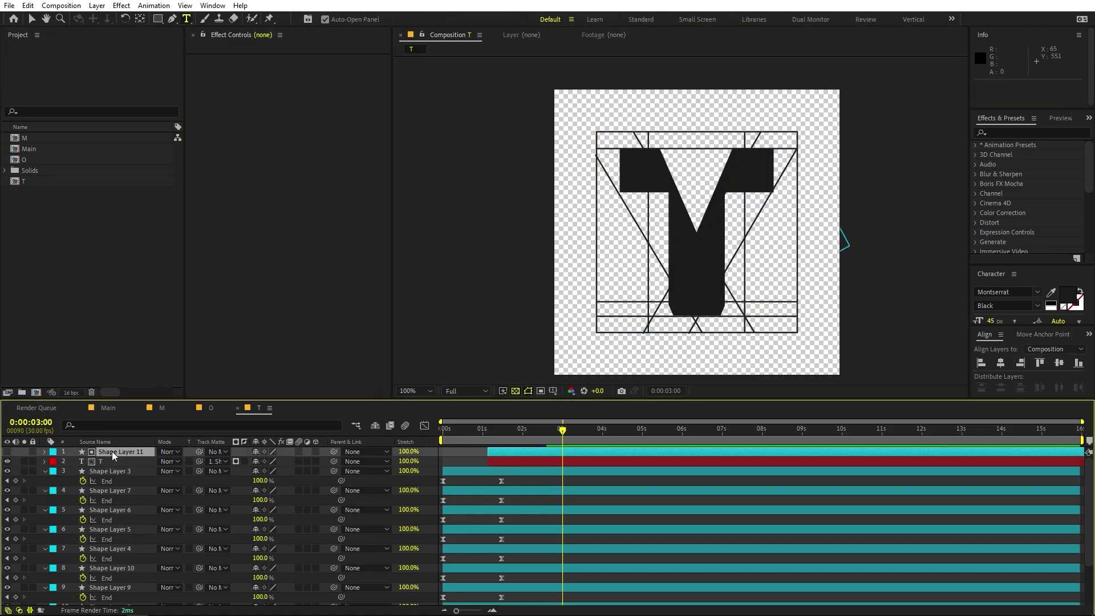
key("Delete")
Step: Move Shape Layer 3's vertical construction line to the right edge of the T's crossbar
left_click(31, 19)
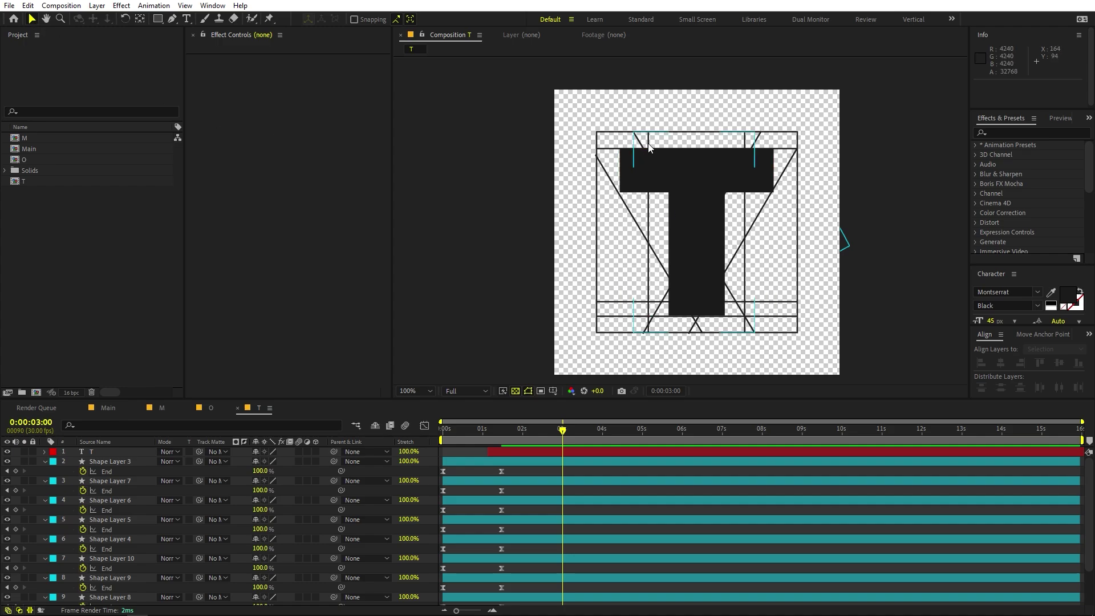
left_click(542, 462)
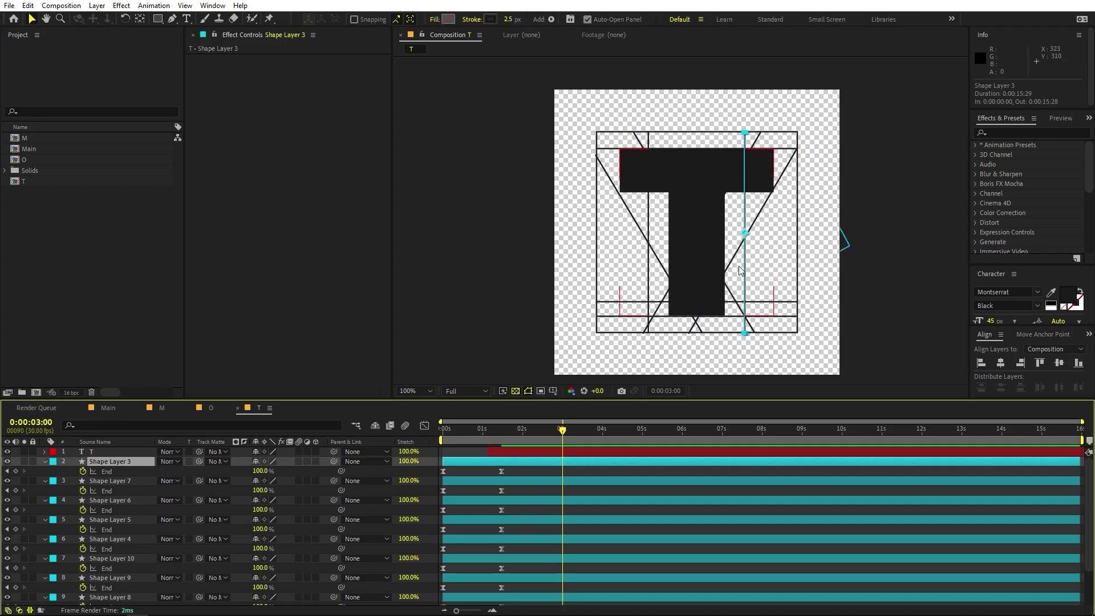
left_click_drag(744, 231, 774, 233)
Step: Delete the unneeded diagonal construction lines Shape Layer 7, Shape Layer 6 and Shape Layer 4 from the T composition
left_click(590, 482)
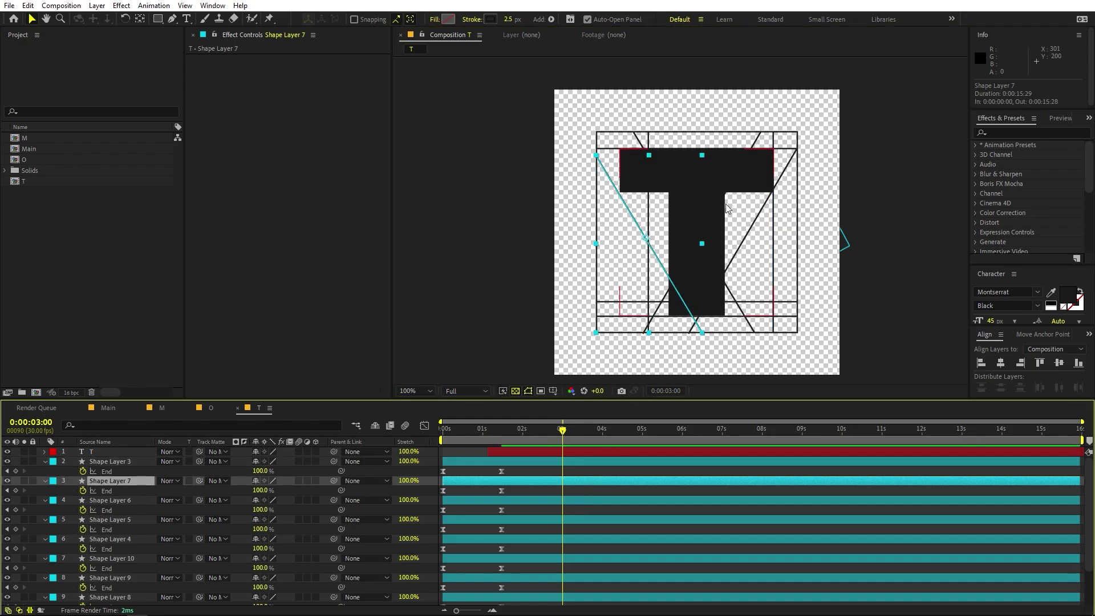
key("Delete")
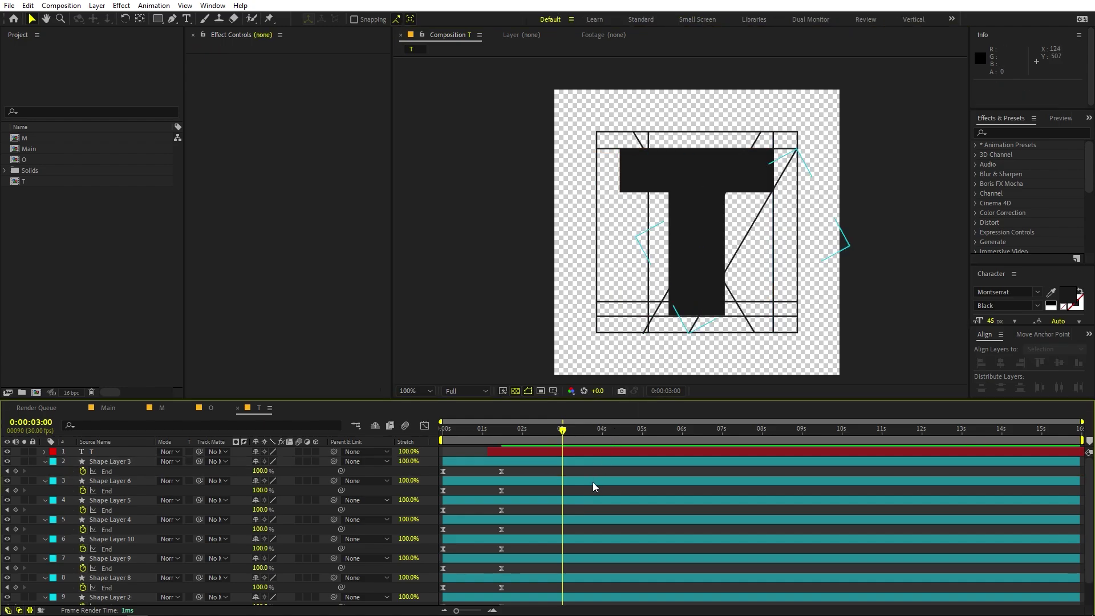
left_click(593, 481)
key("Delete")
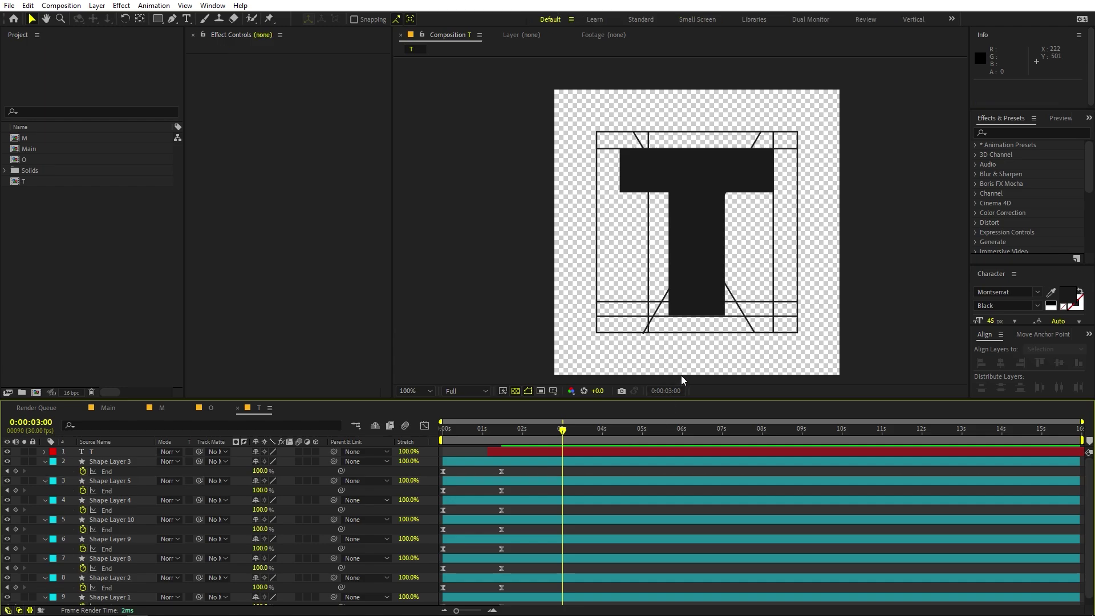
left_click(607, 500)
key("Delete")
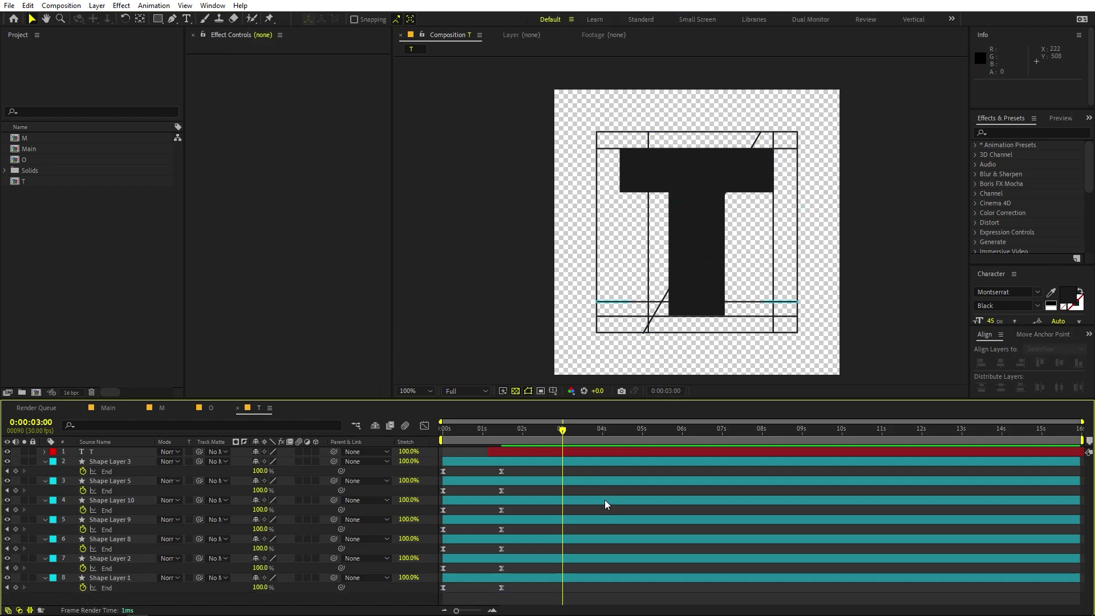
left_click(605, 499)
key("Delete")
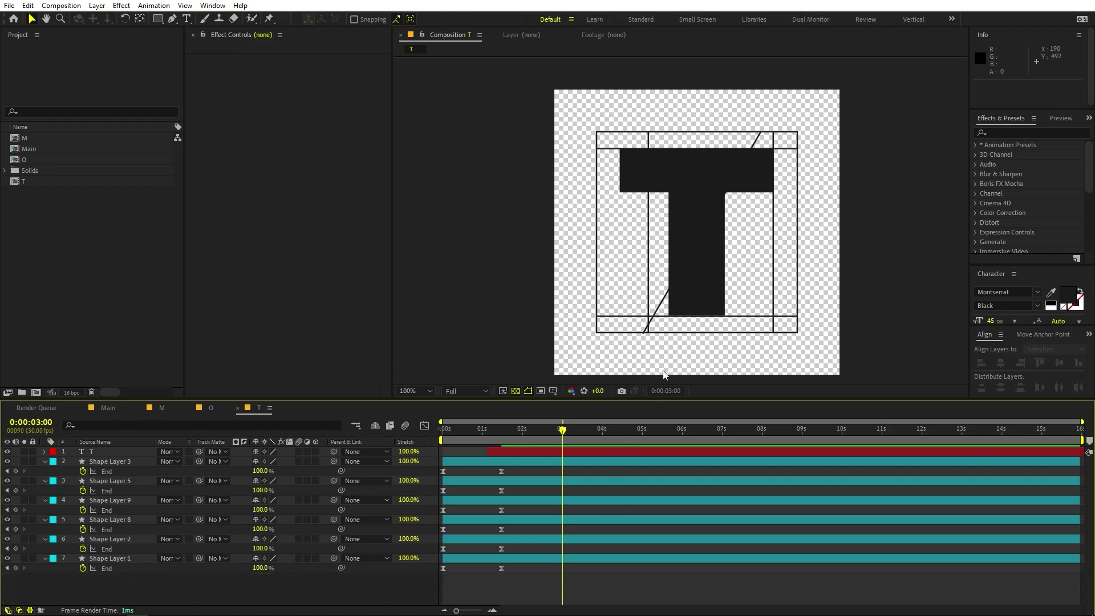
key("ctrl+z")
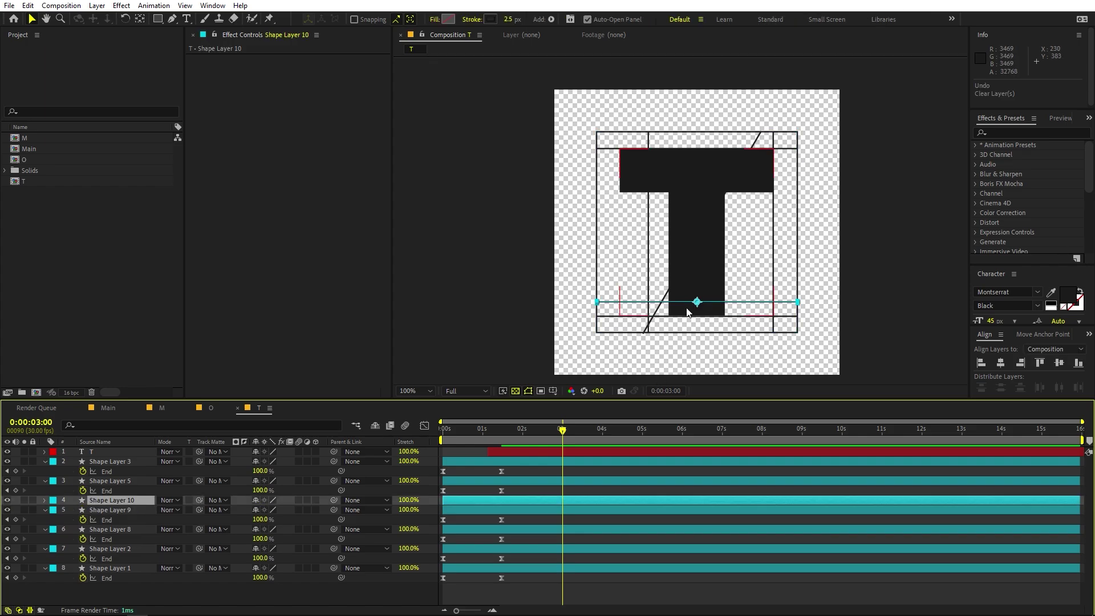
Step: Move Shape Layer 10's horizontal line up to the lower edge of the T's crossbar
left_click_drag(696, 301, 703, 191)
left_click(574, 509)
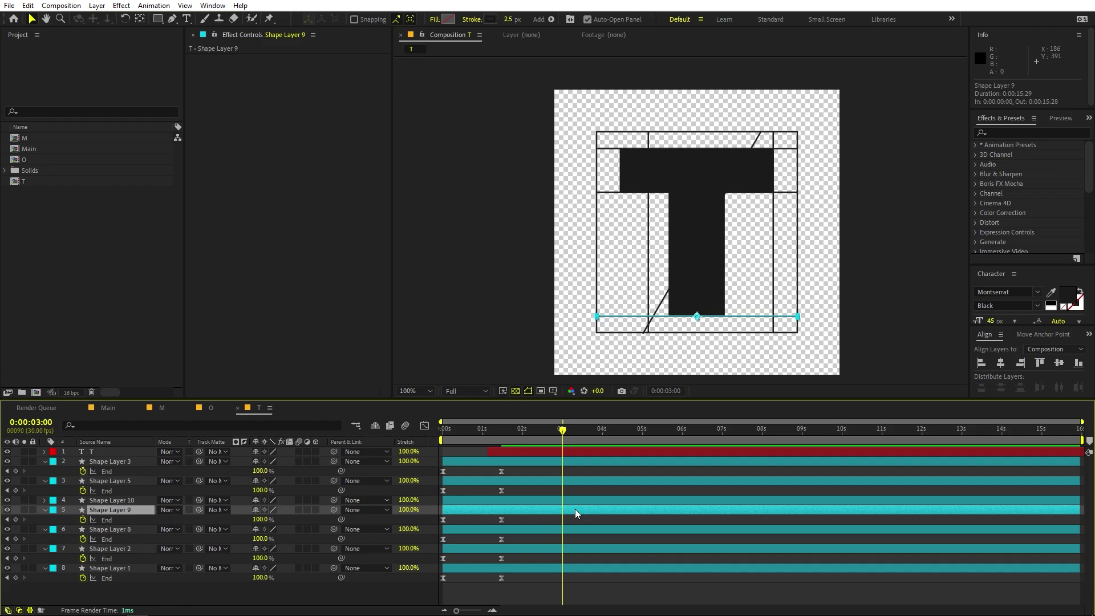
left_click(577, 529)
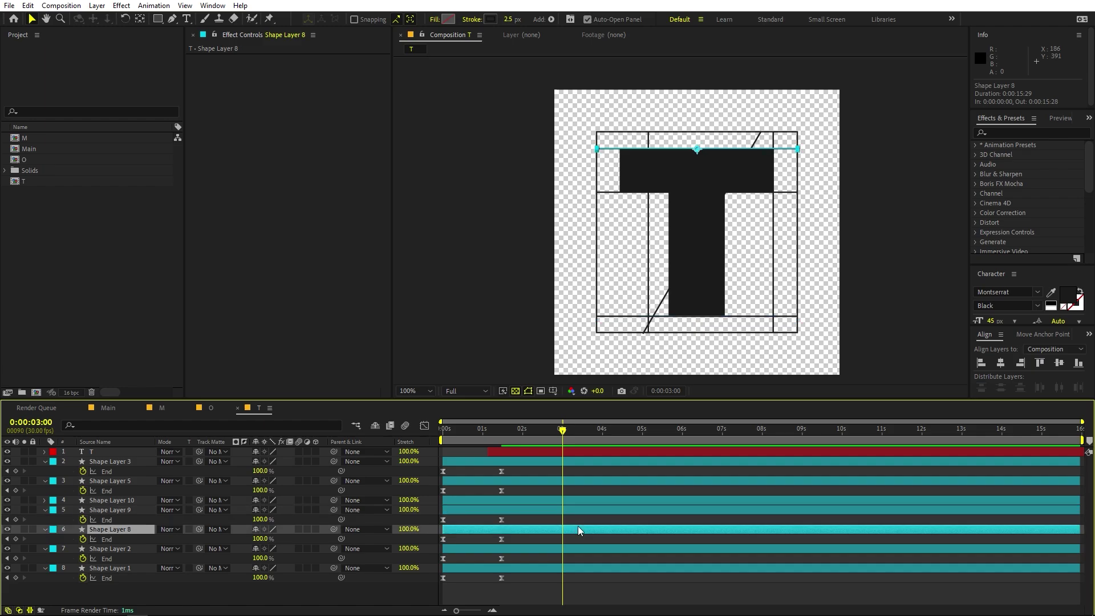
Step: Move Shape Layer 2's vertical line to the T's left edge and delete the remaining diagonal line on Shape Layer 5
left_click(583, 548)
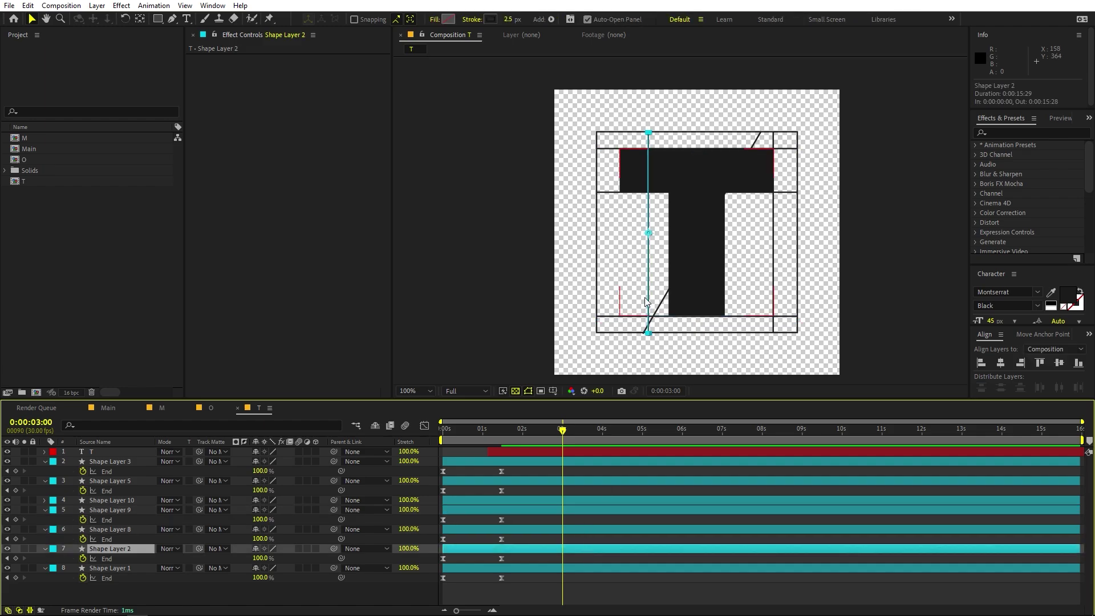
left_click_drag(650, 232, 621, 228)
left_click(573, 481)
key("Delete")
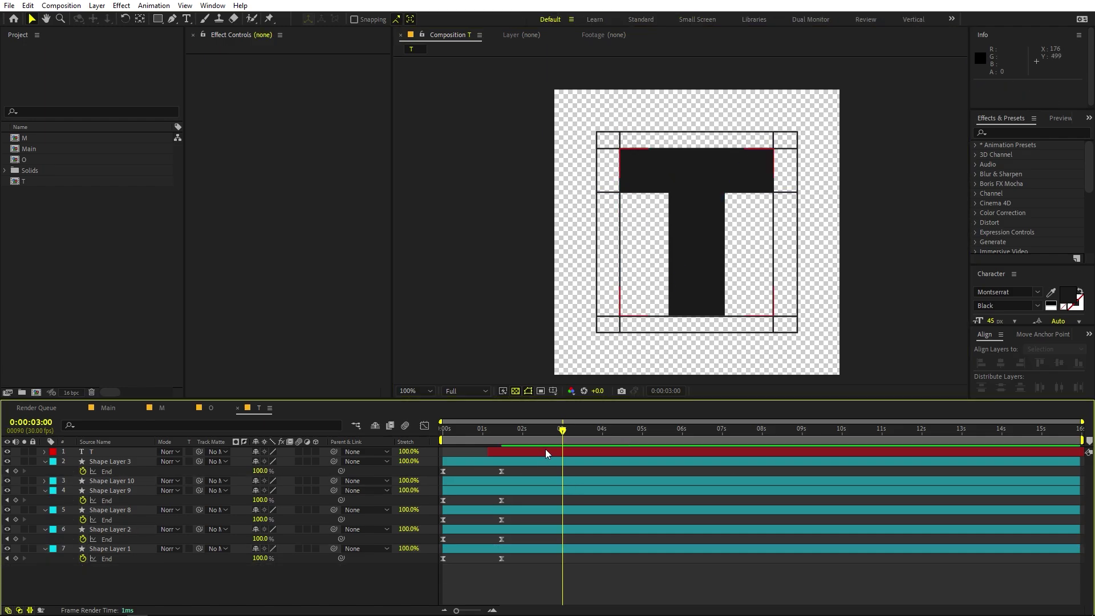
Step: At 0:00:01:04, draw a straight horizontal Pen path with an 80 px red stroke across the T's crossbar
mouse_move(541, 436)
left_mouse_down()
mouse_move(398, 431)
mouse_move(582, 450)
mouse_move(603, 442)
left_mouse_up()
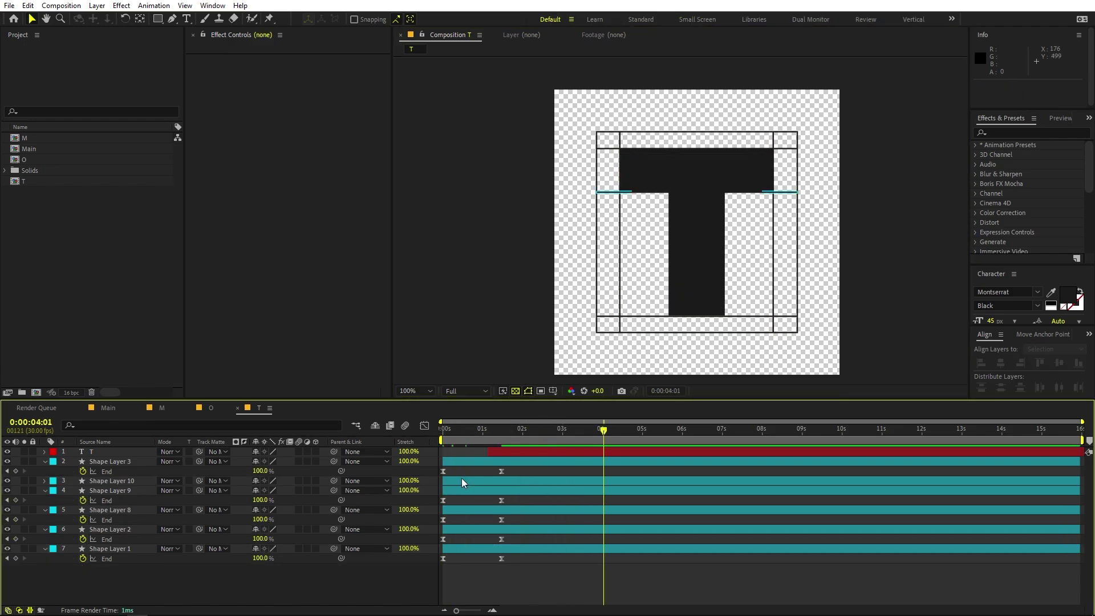
left_click(511, 453)
left_click(488, 436)
left_click(449, 470)
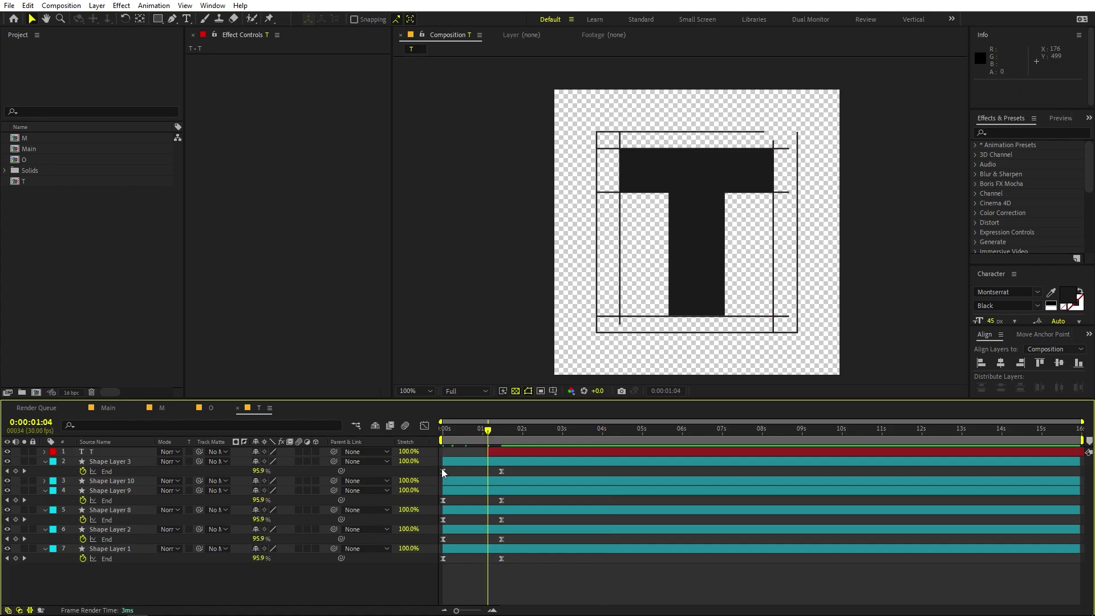
left_click(153, 259)
left_click(173, 18)
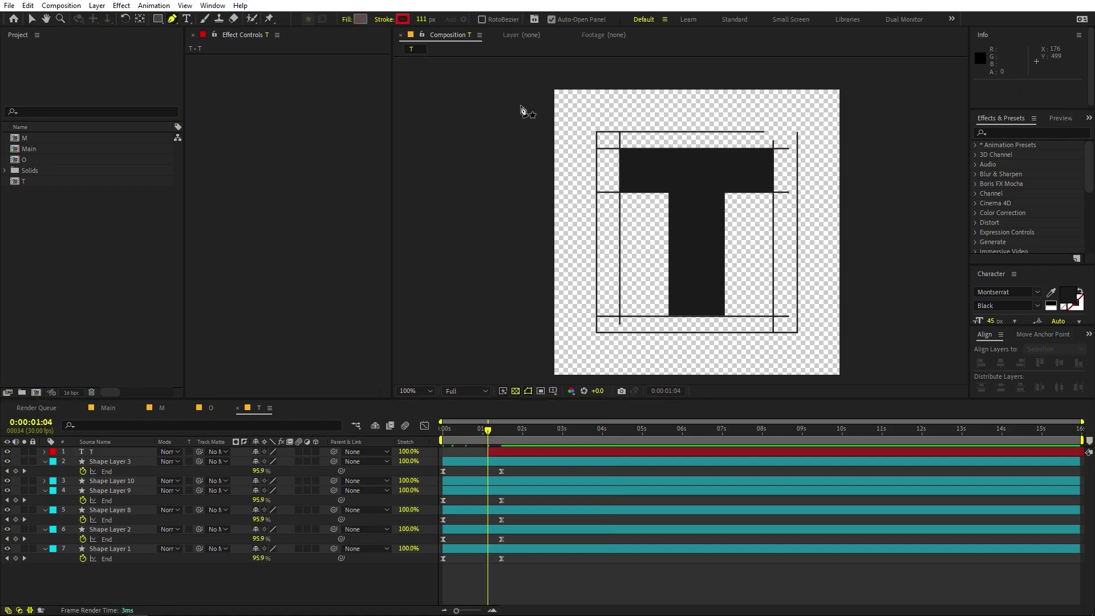
left_click(596, 170)
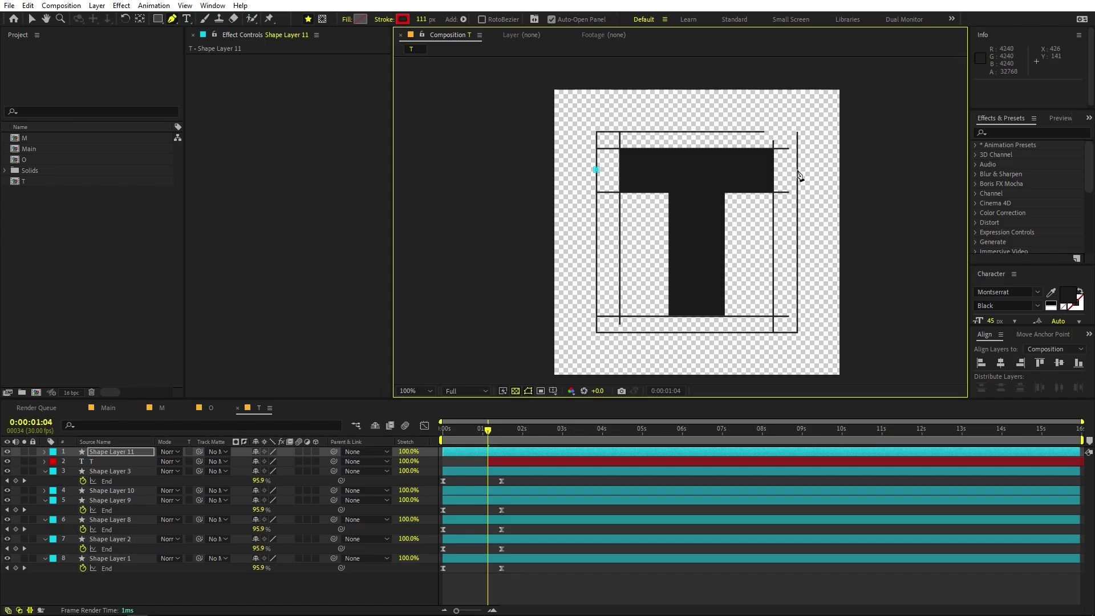
left_click(797, 170)
left_click_drag(421, 19, 403, 20)
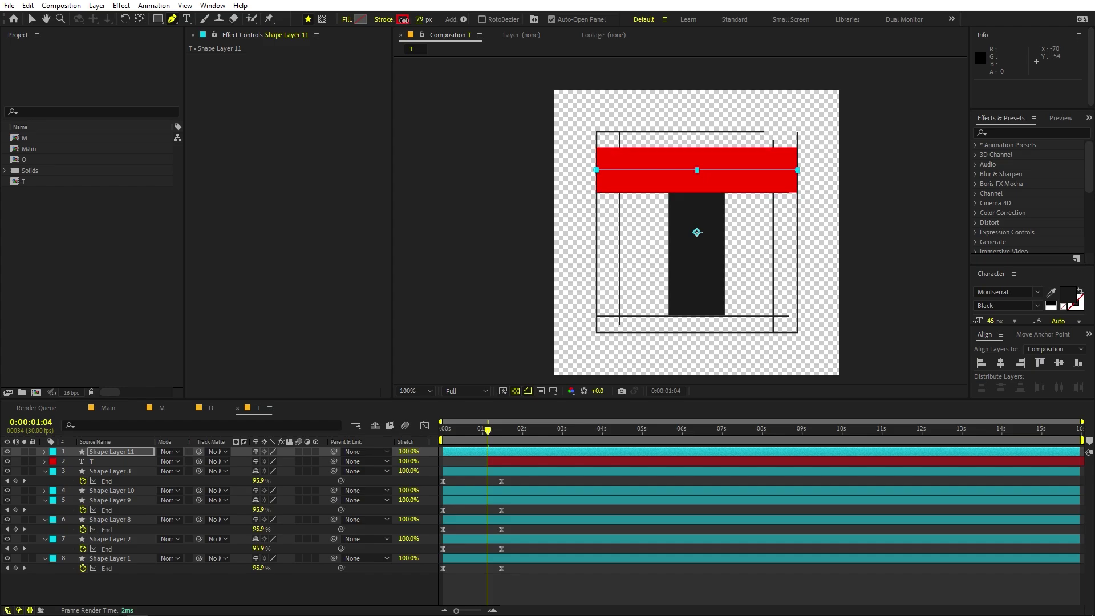
Step: Extend the Pen path from the crossbar's right end to above the T and down its stem, shifting the vertices to centre the stem segment
left_click(797, 170)
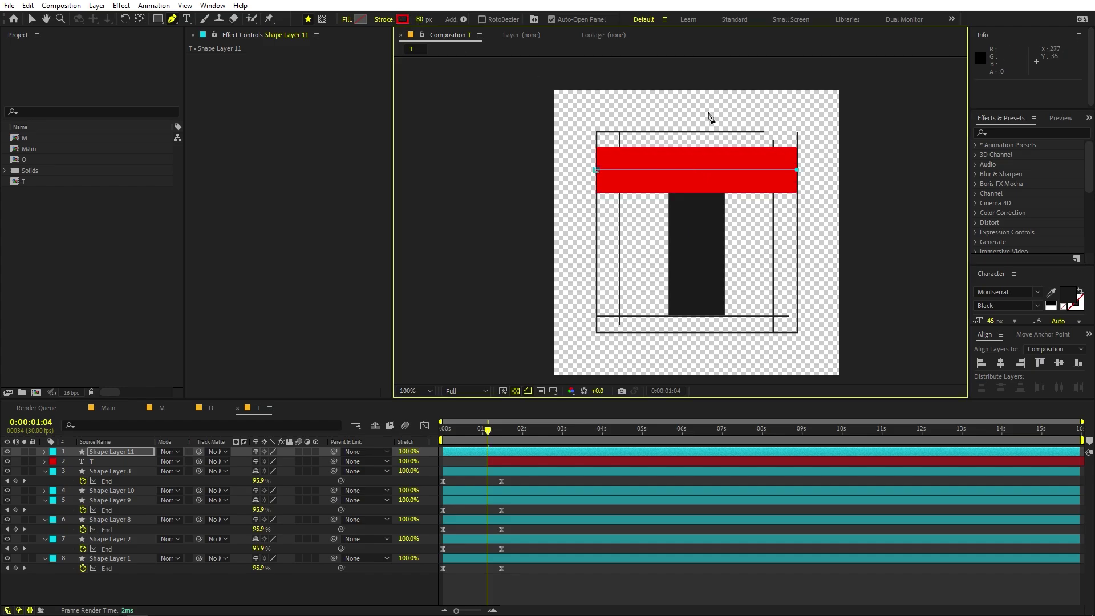
left_click(702, 123)
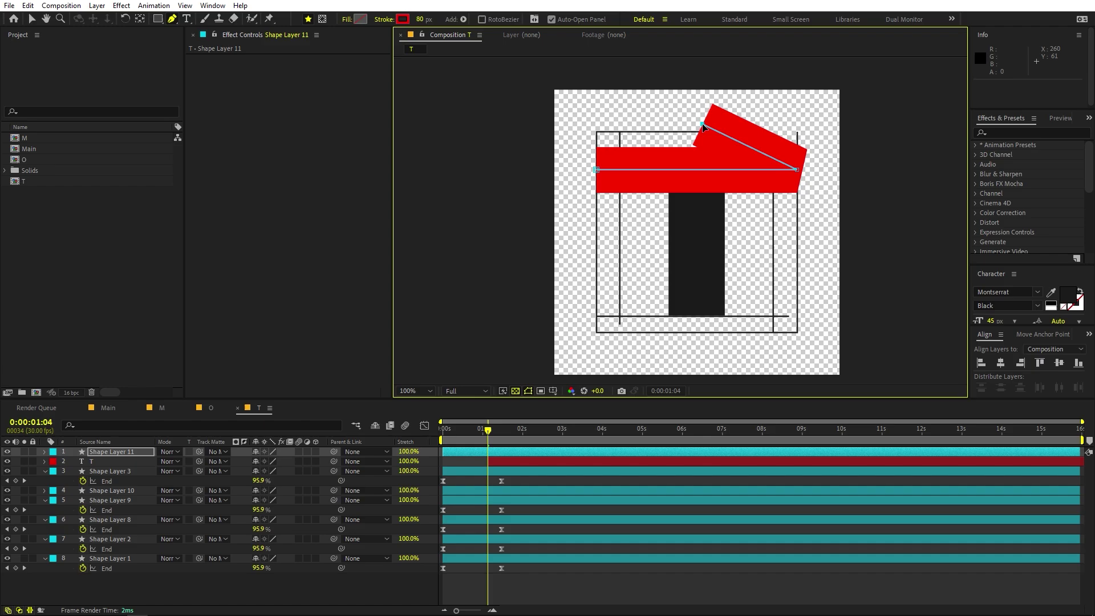
left_click(702, 331)
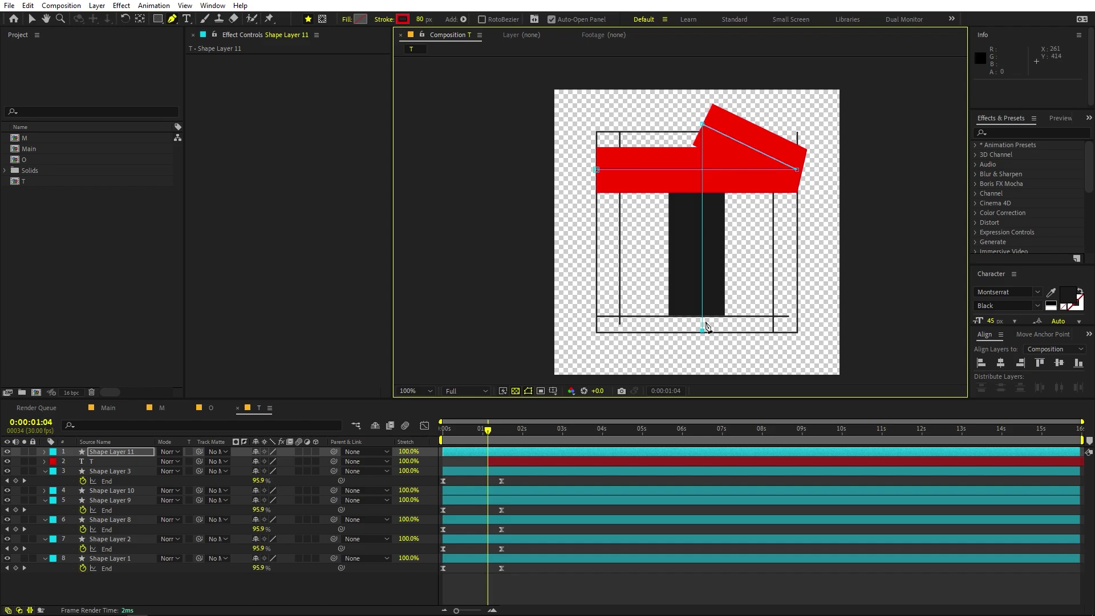
left_click_drag(703, 124, 694, 120)
left_click_drag(697, 330, 696, 331)
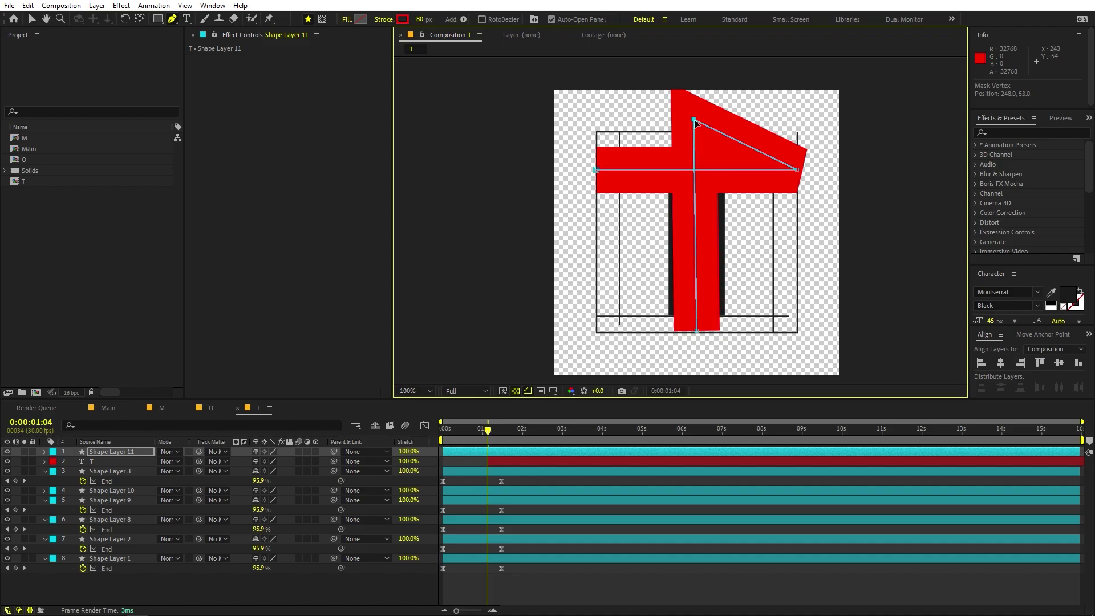
Step: Align Shape Layer 11's path with the T's stem and crossbar, and widen its red stroke to 99 px
left_click_drag(693, 121, 696, 121)
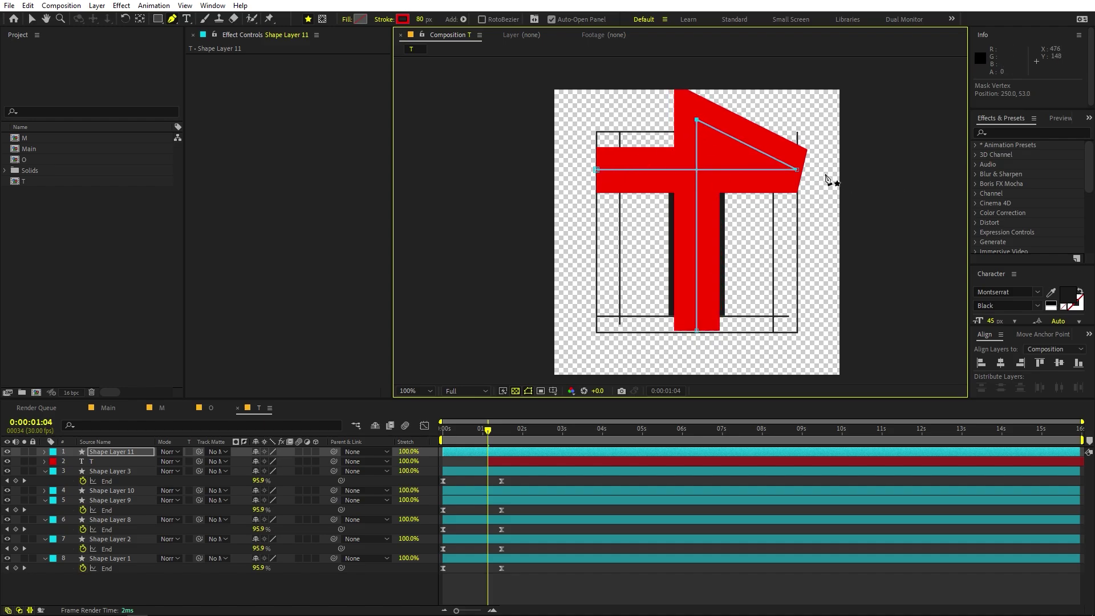
left_click(797, 170, "shift")
key("shift+Up")
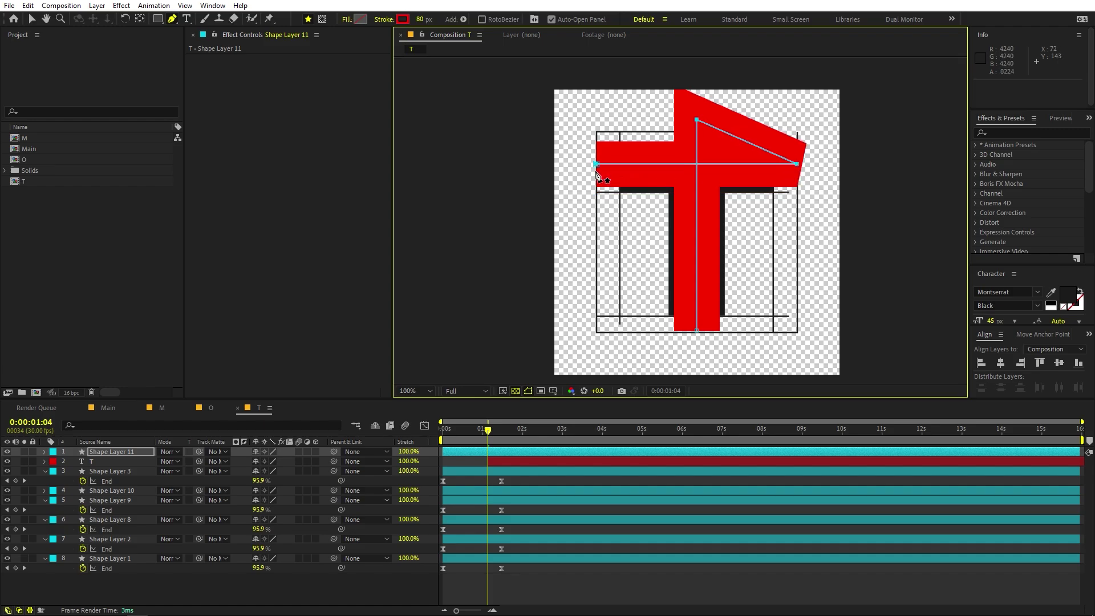
key("Down")
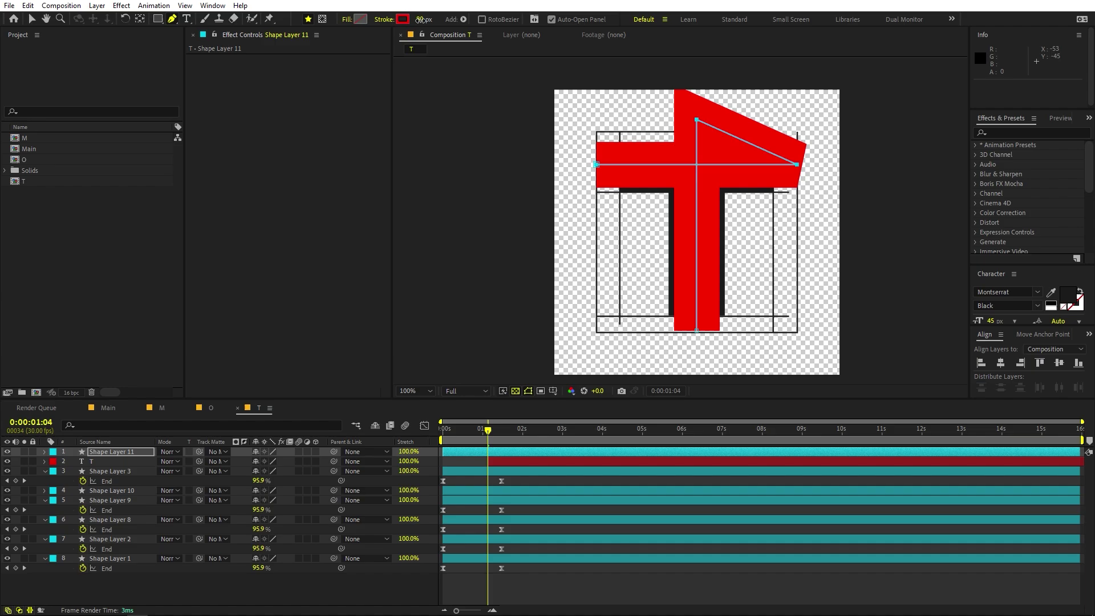
left_click_drag(421, 19, 432, 21)
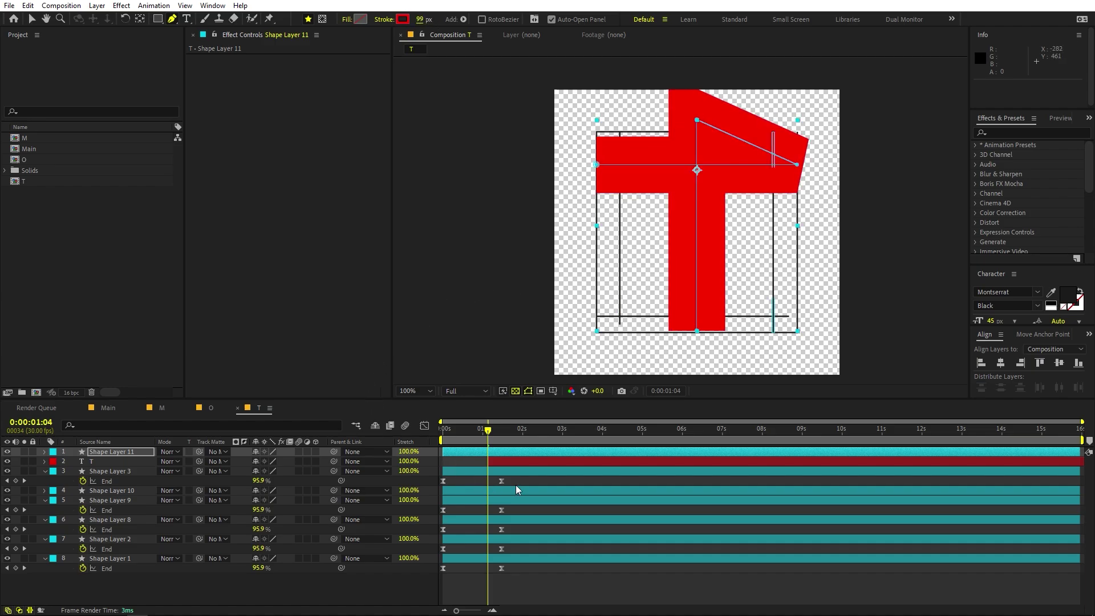
Step: Copy Shape Layer 3's two End keyframes onto Shape Layer 11 and start that layer at 0:00:01:04
left_click_drag(516, 484, 389, 474)
key("ctrl+c")
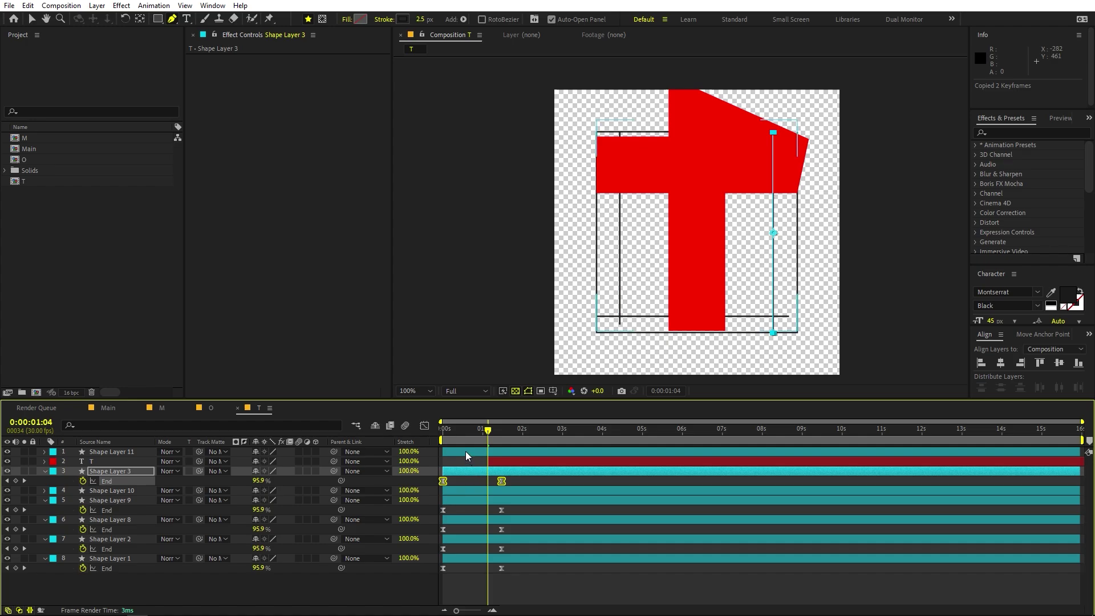
left_click_drag(466, 451, 506, 455)
key("ctrl+v")
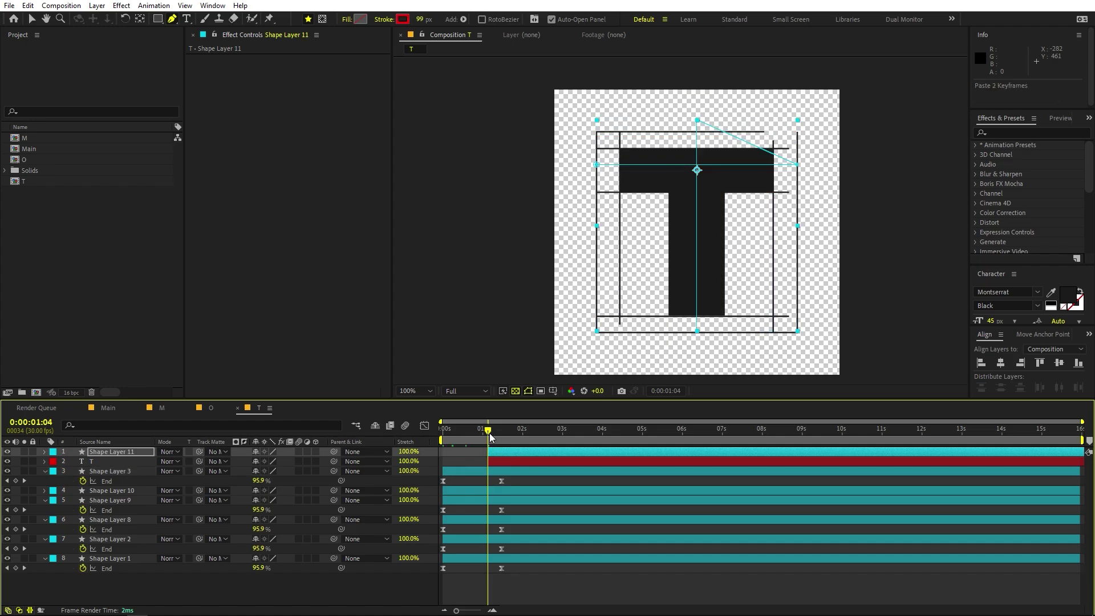
Step: Set Shape Layer 11 as the T text layer's track matte and preview the reveal
left_click_drag(199, 461, 128, 453)
key("space")
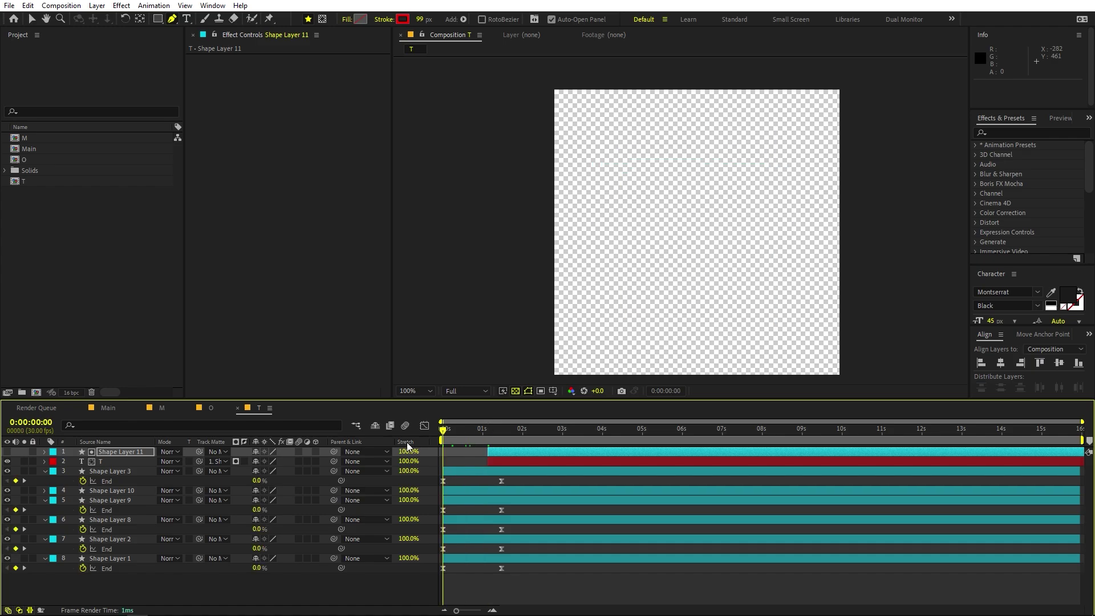
key("space")
left_click_drag(497, 448, 598, 461)
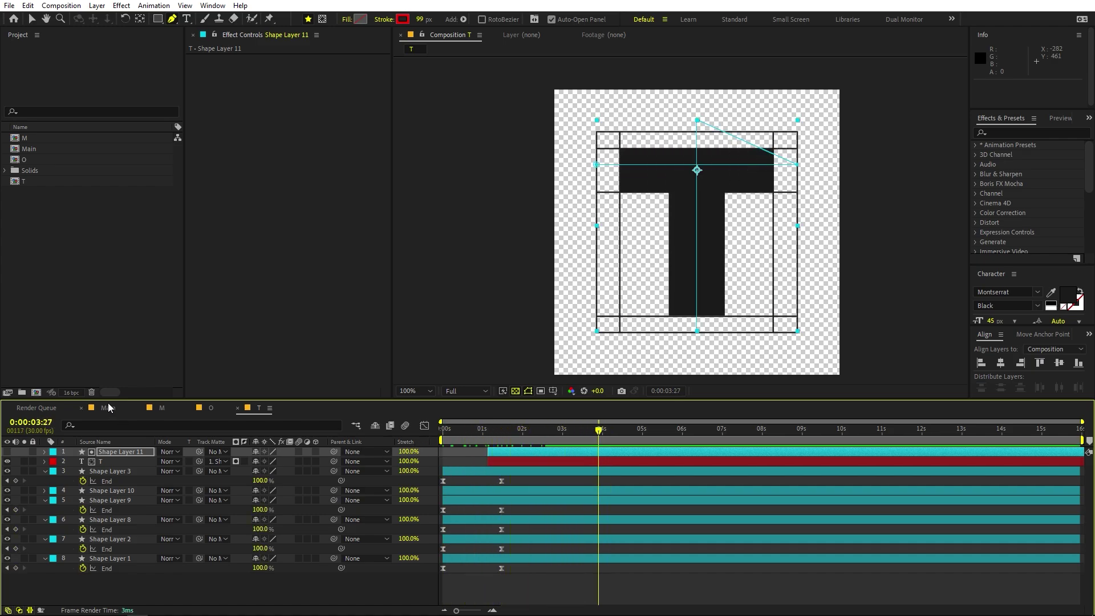
Step: Add the O and T compositions to the Main composition above the M layer
left_click(84, 374)
left_click(108, 407)
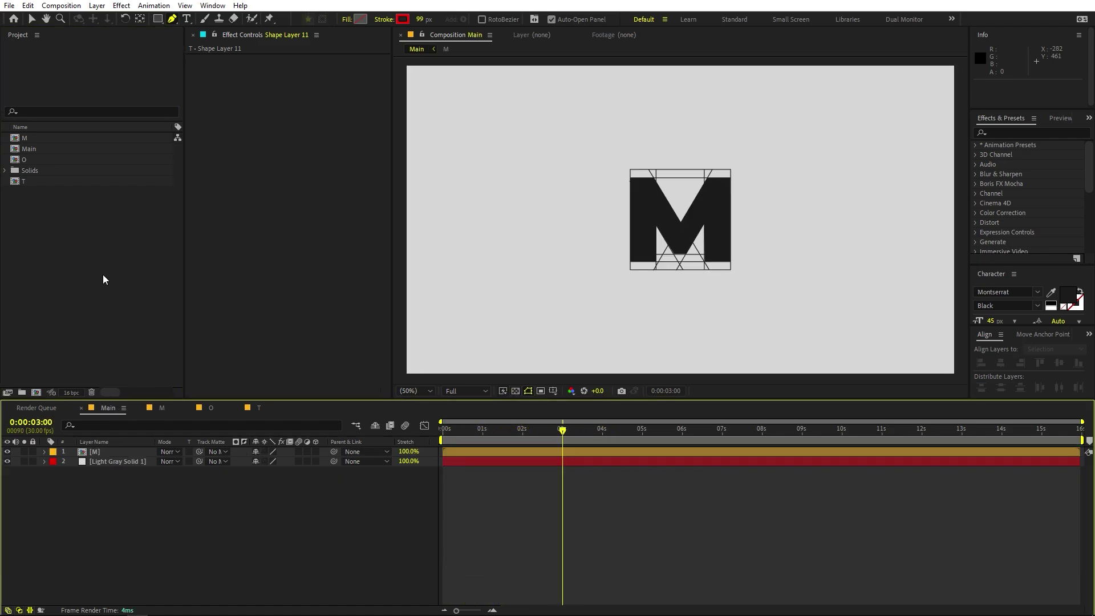
left_click(26, 159)
left_click_drag(26, 159, 74, 451)
left_click_drag(27, 180, 91, 451)
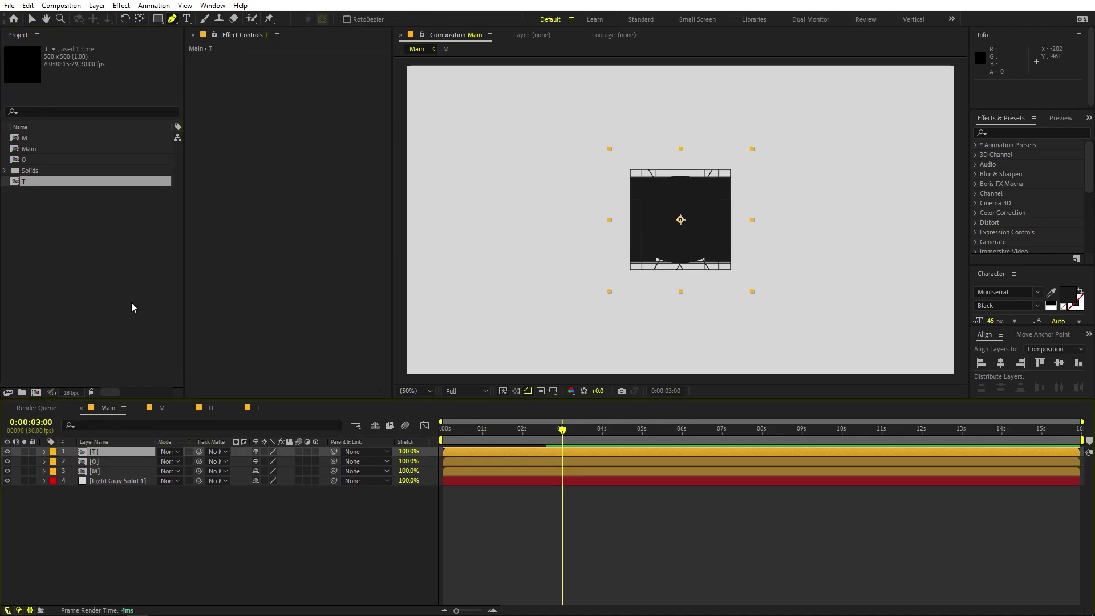
left_click(50, 276)
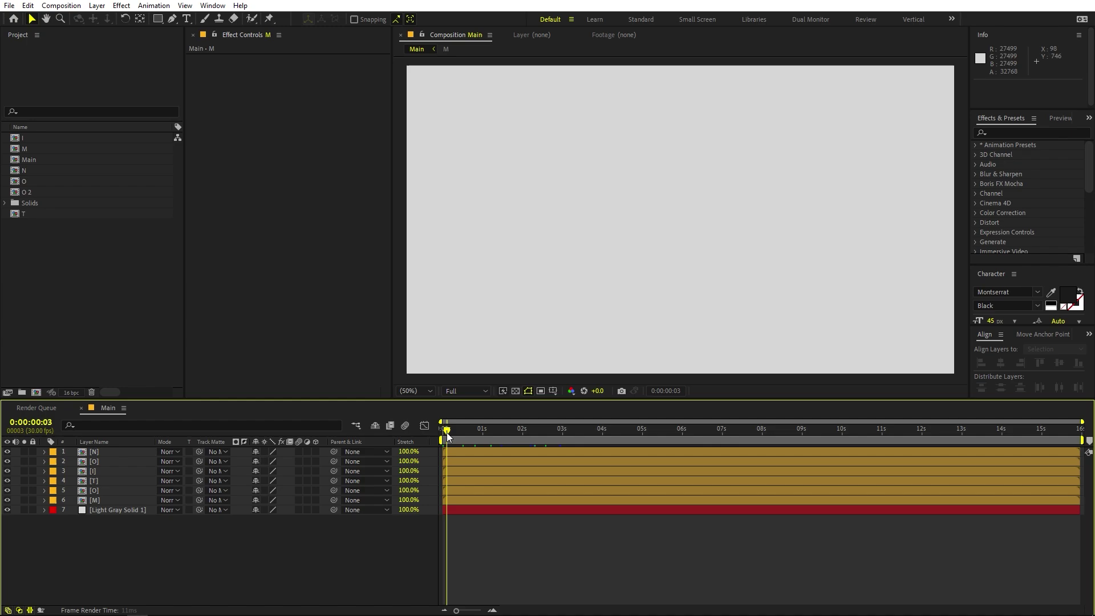
Step: Enable Collapse Transformations on the six letter layers N, O, I, T, O and M, and check their sharpness
left_click_drag(449, 436, 502, 442)
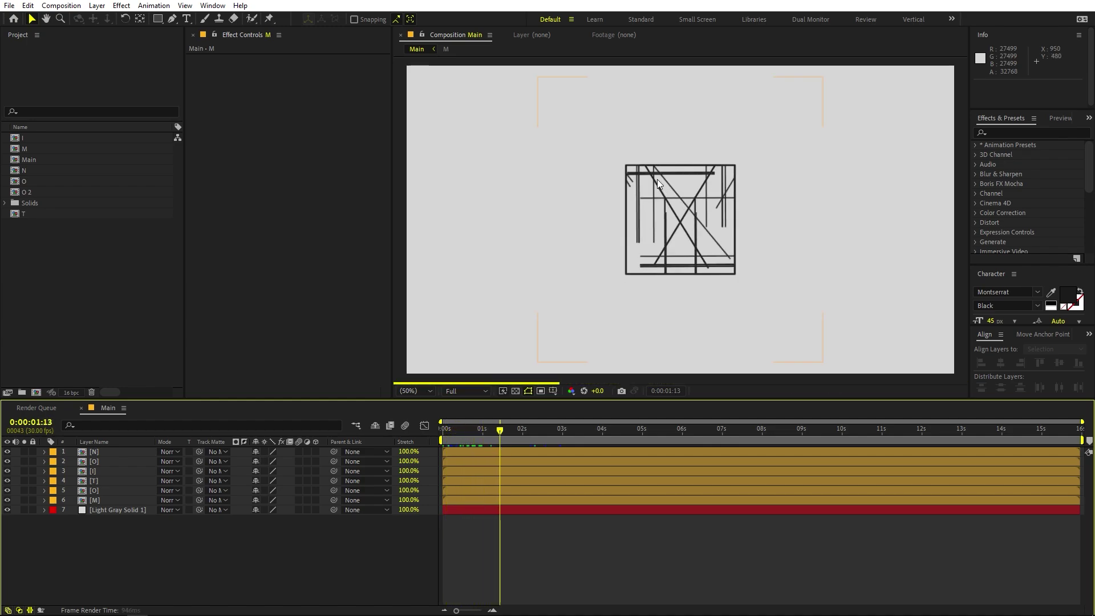
left_click(104, 500)
left_click(100, 453, "shift")
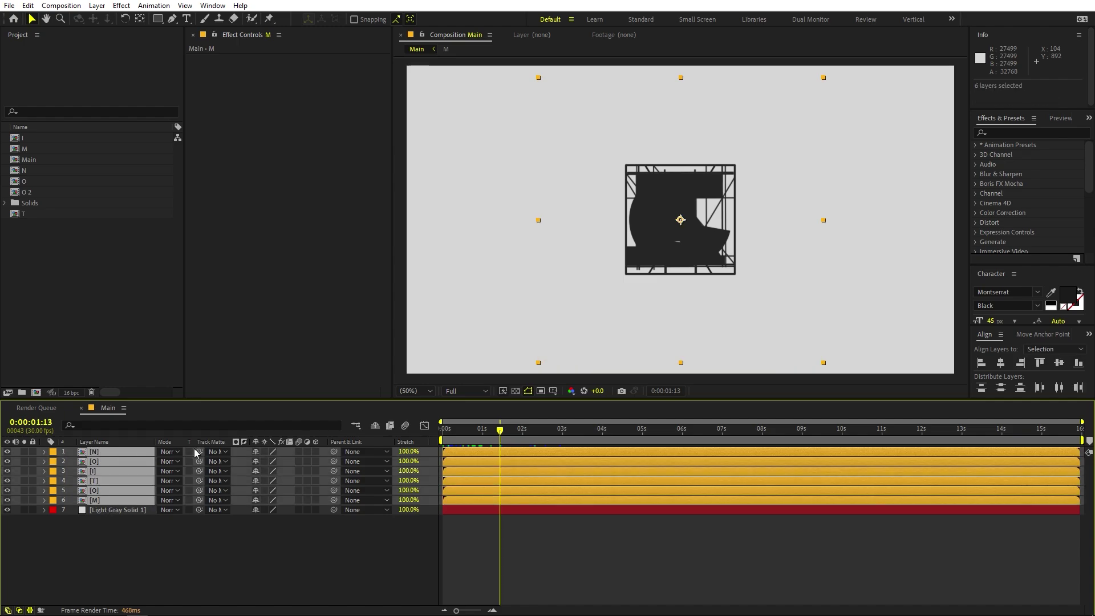
left_click(263, 451)
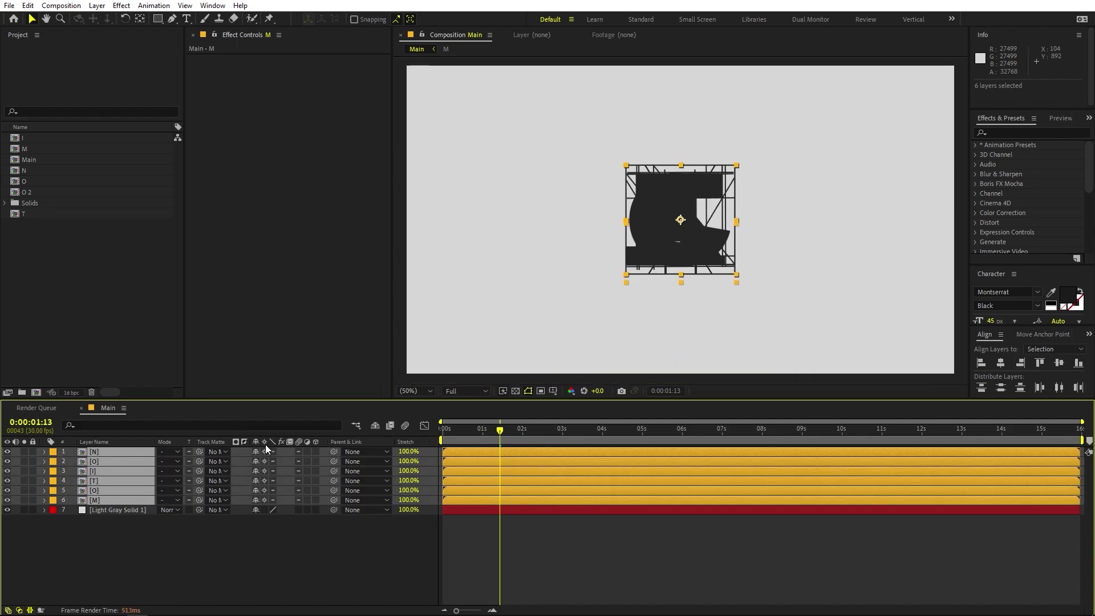
scroll(644, 202, "up", 4)
key("h")
left_click_drag(644, 202, 747, 226)
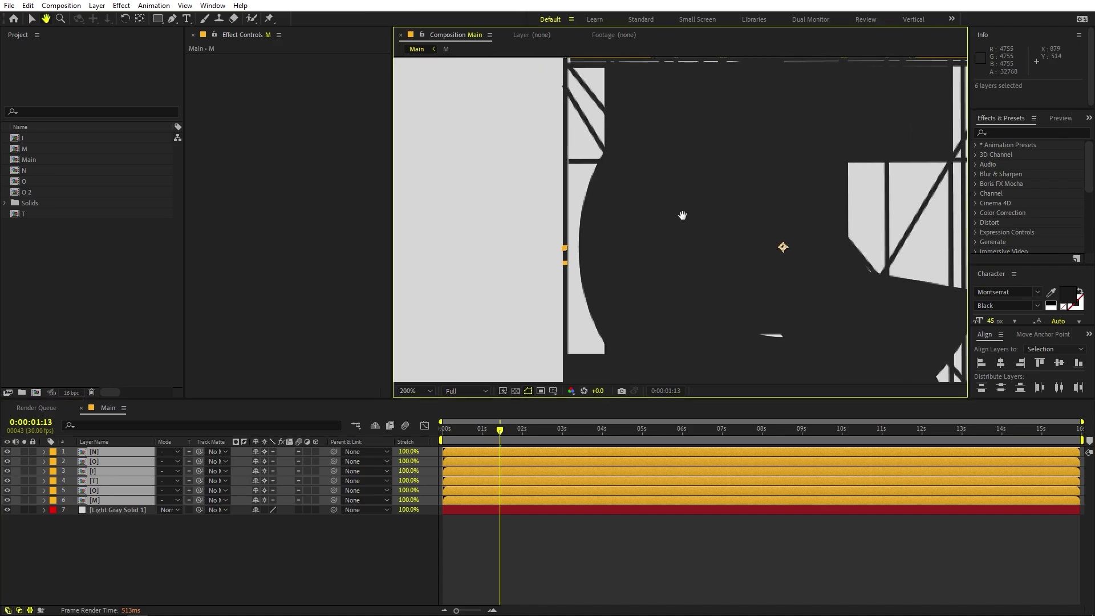
key("v")
left_click(440, 533)
scroll(630, 260, "down", 2)
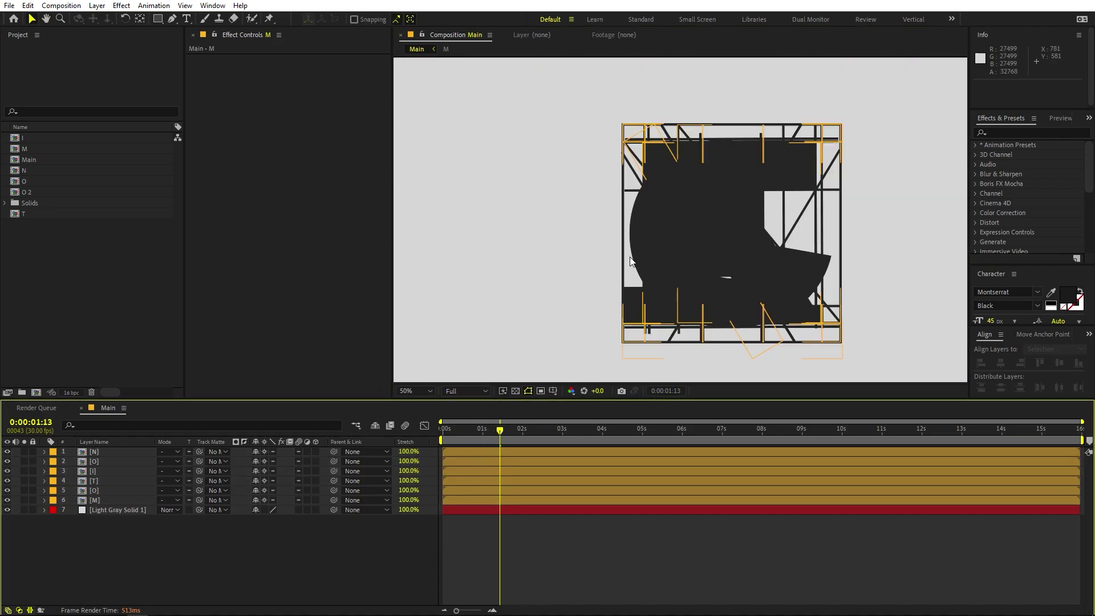
Step: In the M composition, add a 100% Opacity keyframe to Shape Layer 4 at 0:00:02:12
double_click(85, 499)
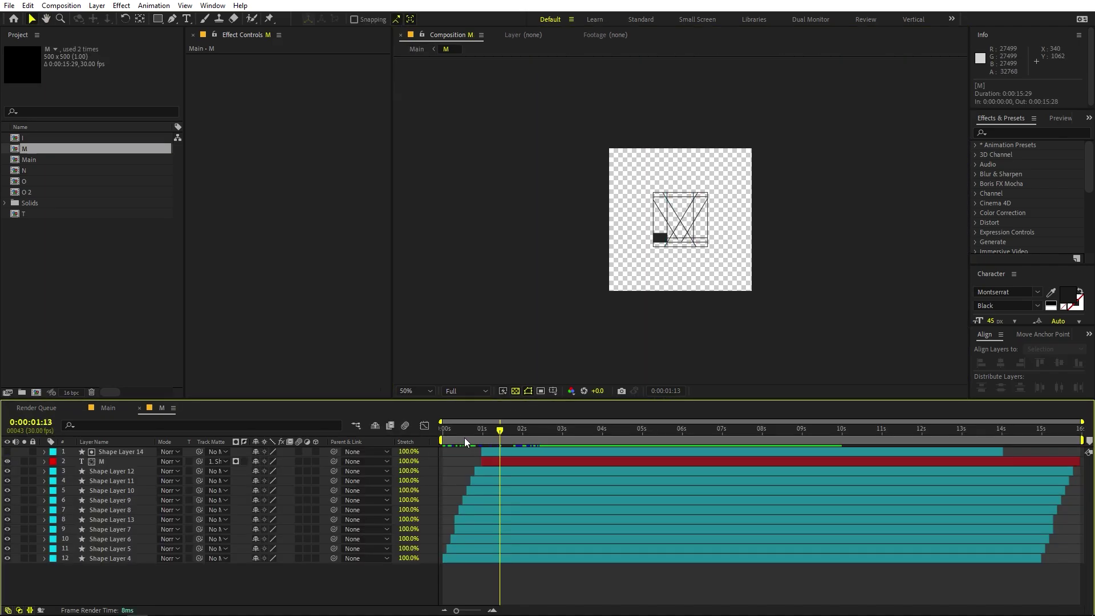
left_click_drag(445, 431, 567, 440)
key("slash")
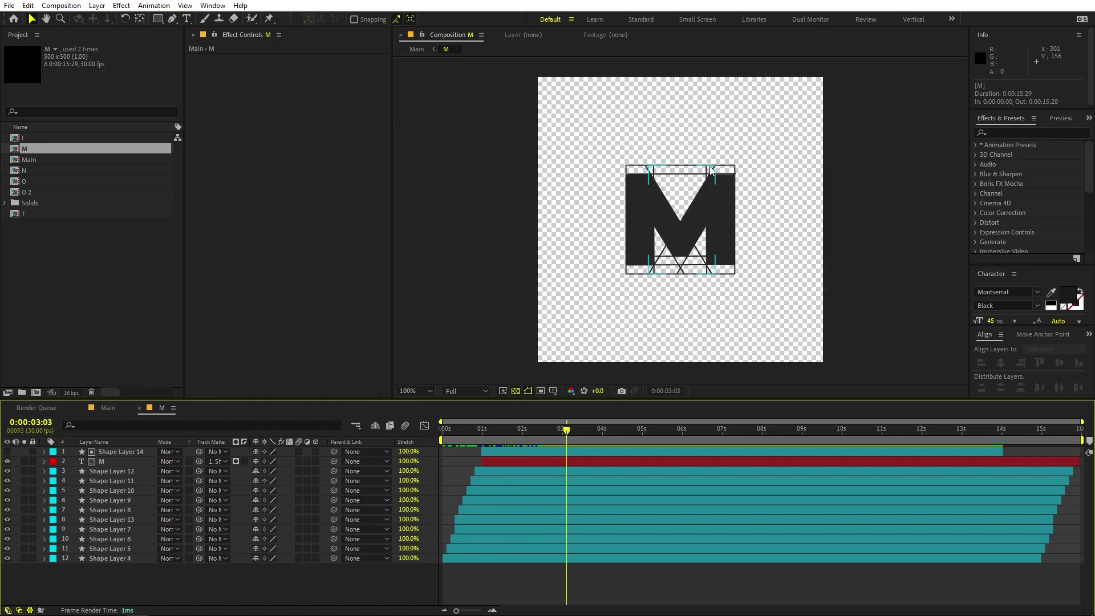
left_click_drag(500, 434, 514, 433)
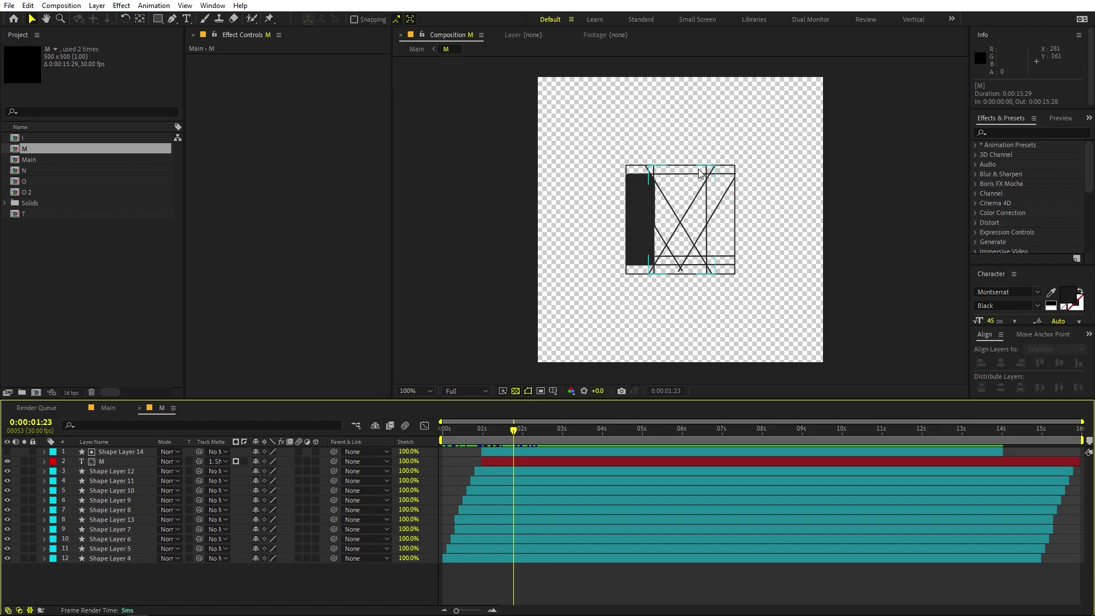
left_click_drag(511, 434, 533, 447)
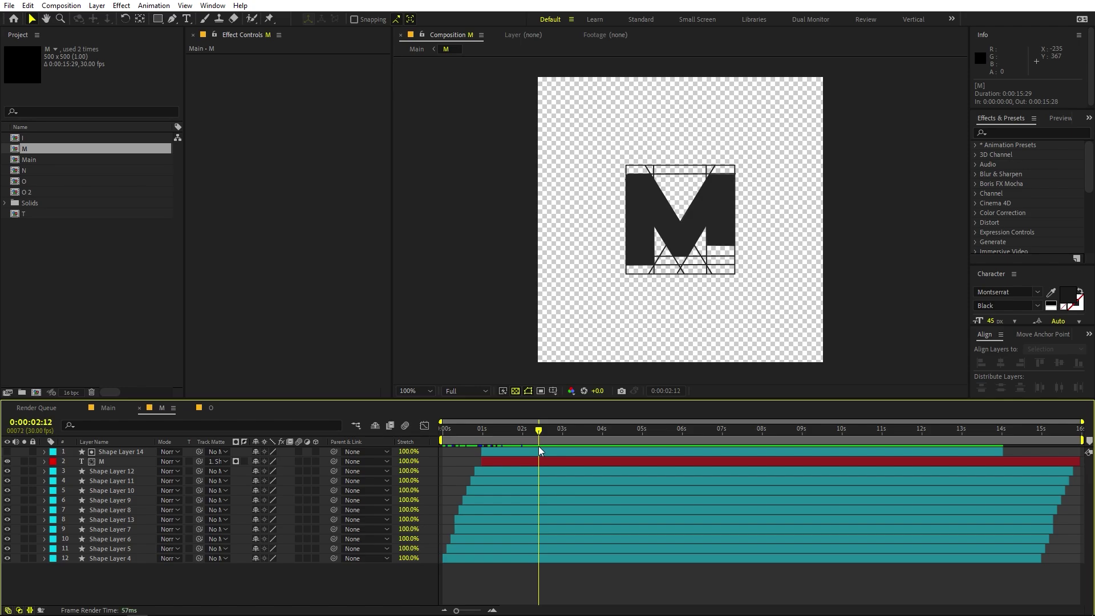
left_click(103, 559)
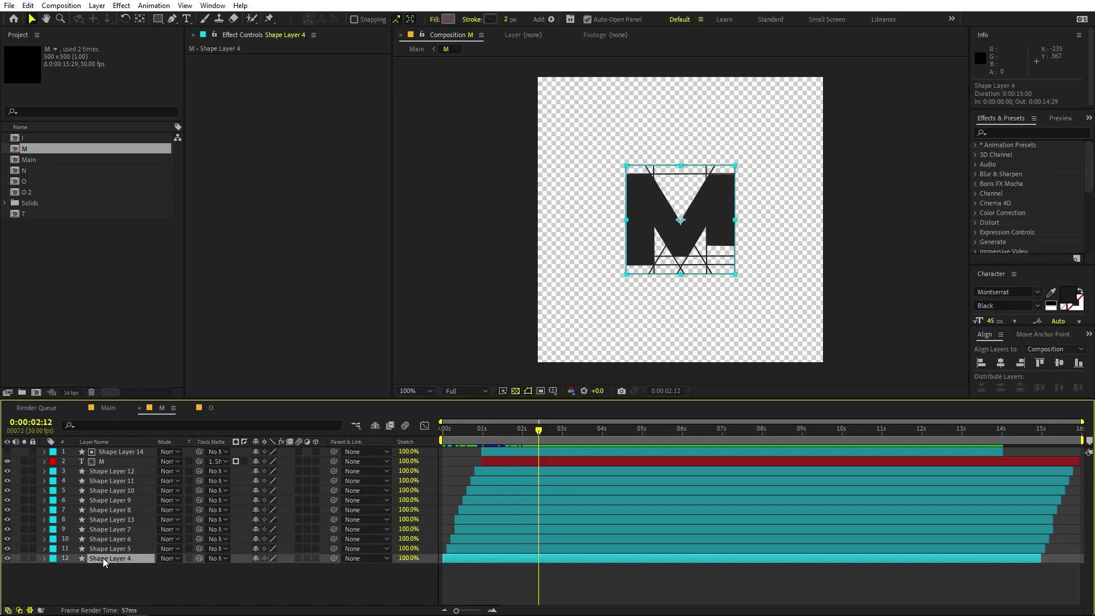
key("t")
left_click(72, 568)
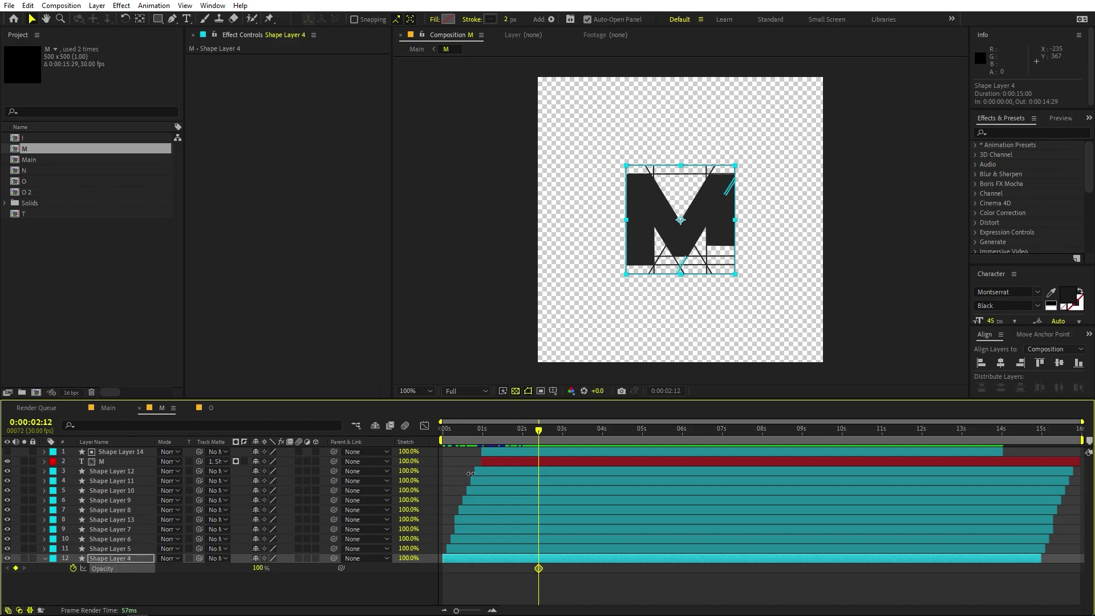
Step: Fade Shape Layer 4 to 0% opacity with a second keyframe placed at 0:00:03:10
left_click_drag(535, 440, 572, 443)
left_click_drag(255, 568, 109, 575)
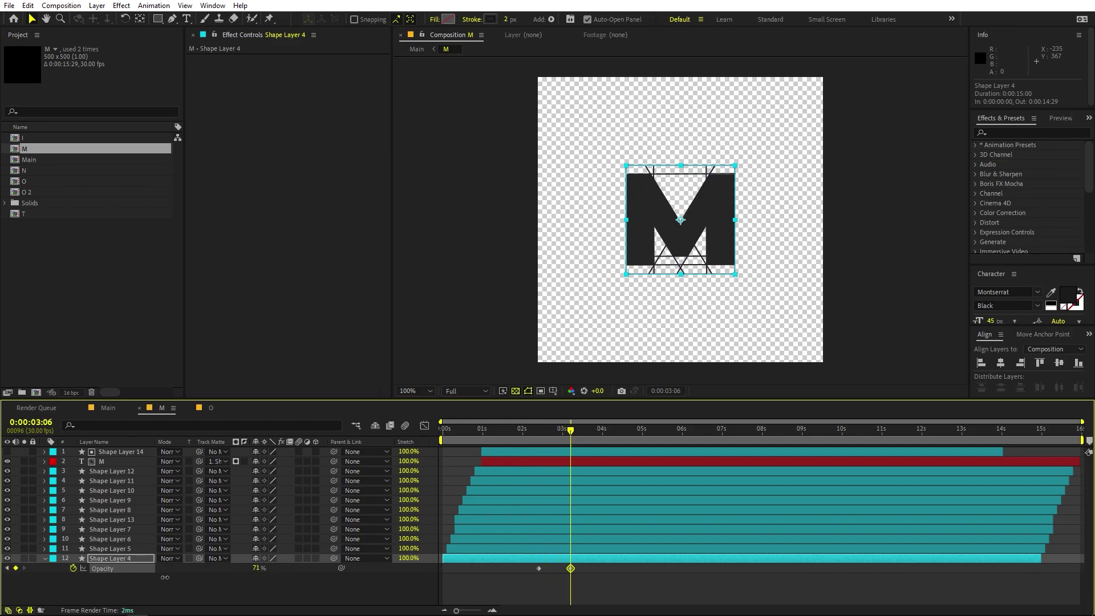
left_click_drag(572, 569, 577, 569)
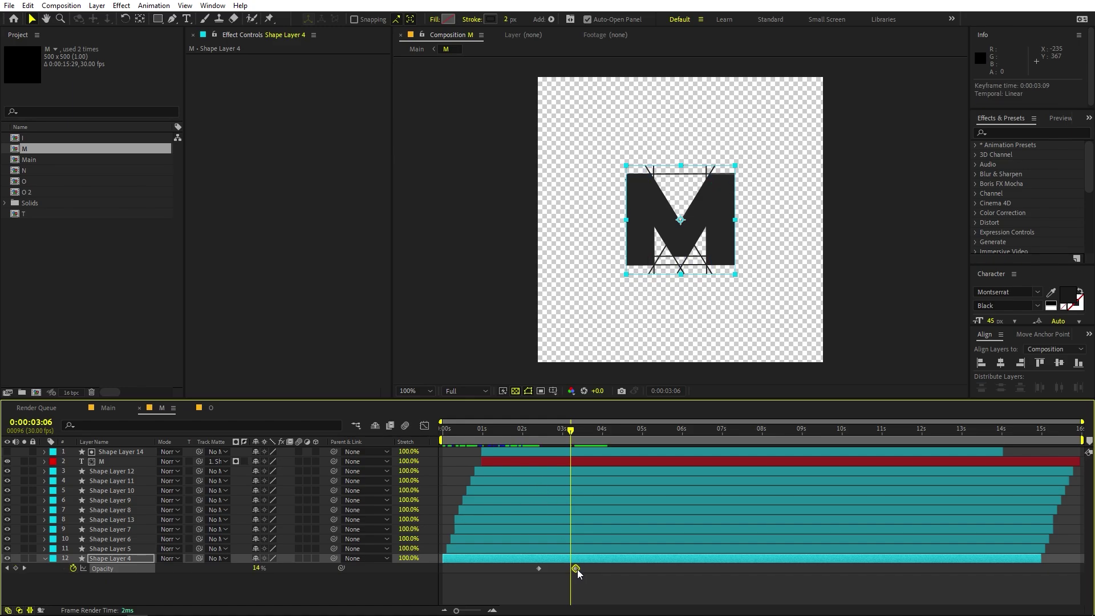
Step: Copy Shape Layer 4's two Opacity keyframes to Shape Layers 5 through 13 at 0:00:02:12 and preview the fade
left_click_drag(570, 440, 539, 442)
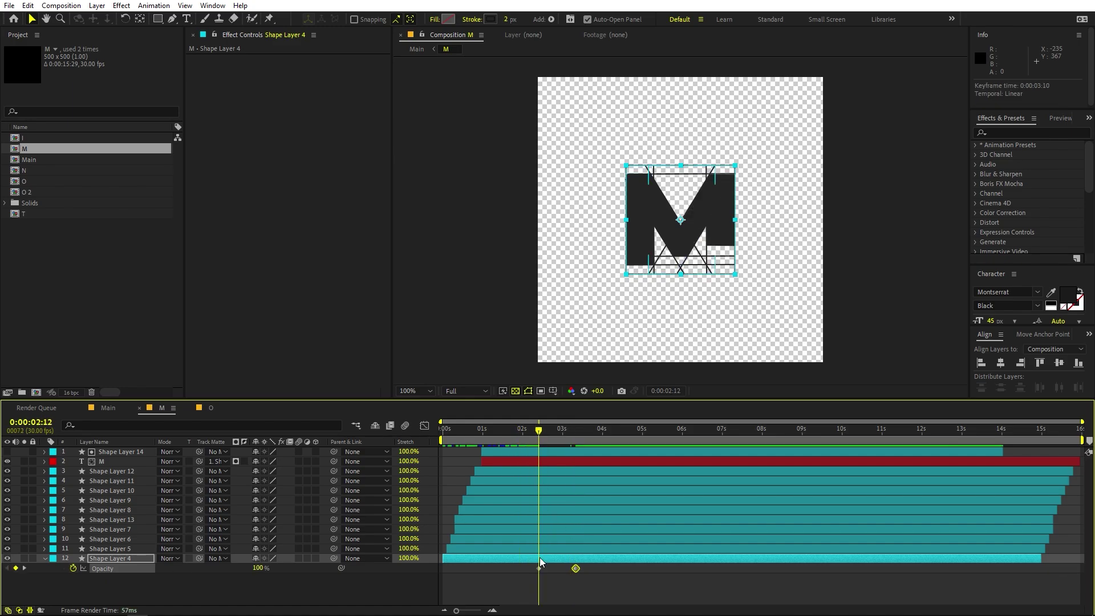
left_click_drag(517, 576, 611, 567)
left_click(554, 548)
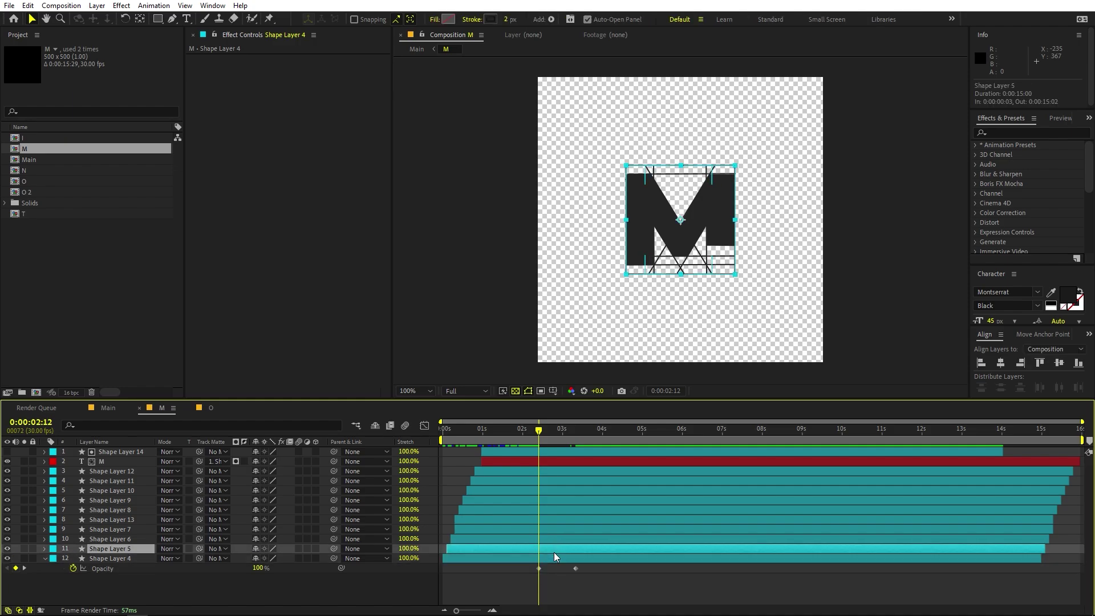
left_click(548, 473, "shift")
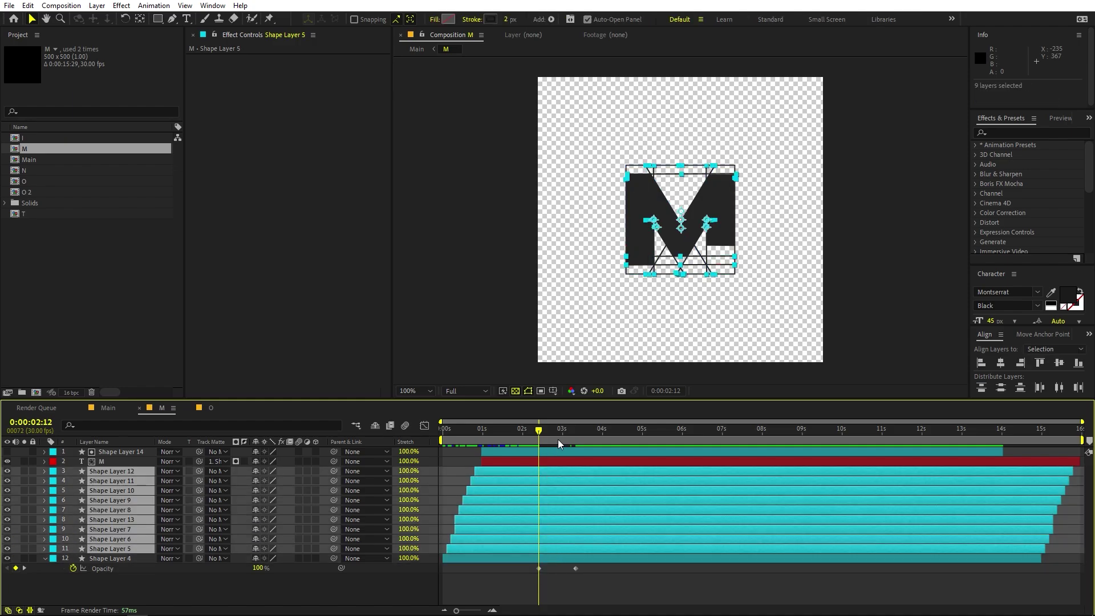
key("ctrl+v")
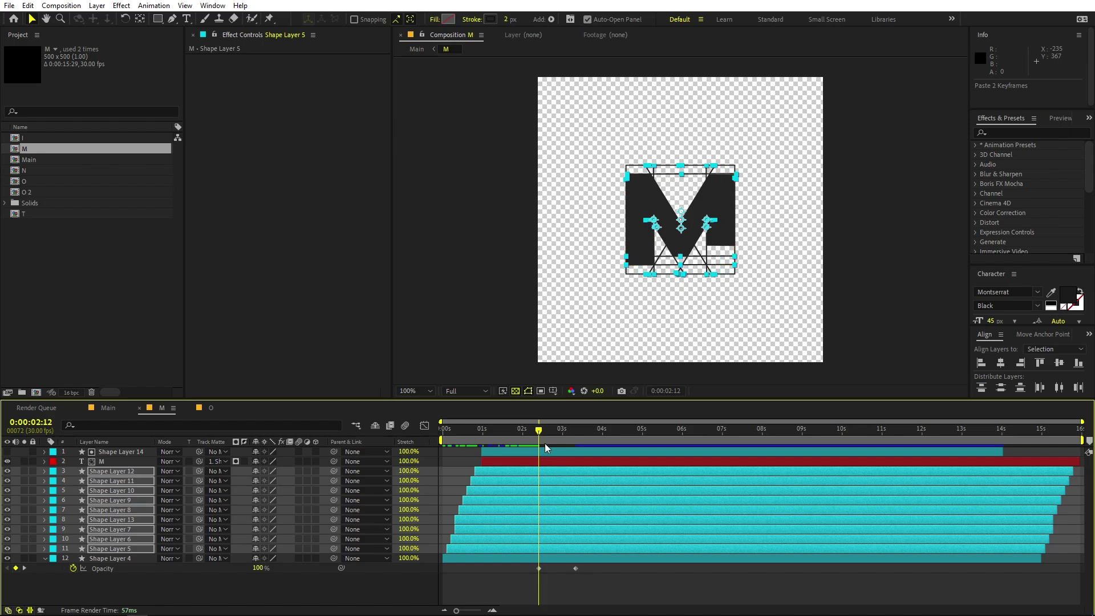
key("space")
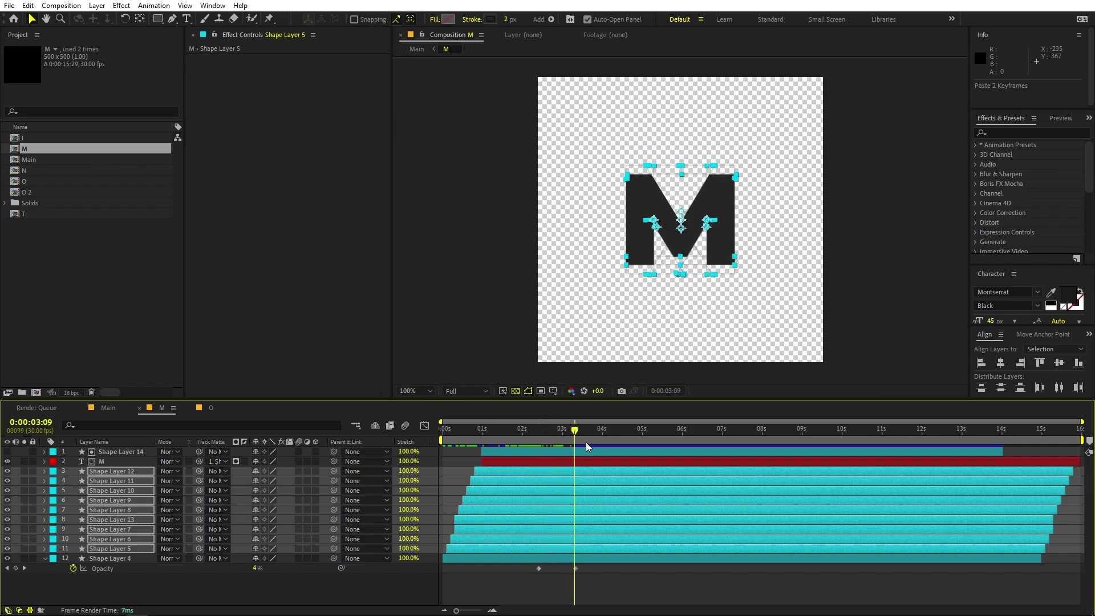
left_click(555, 575)
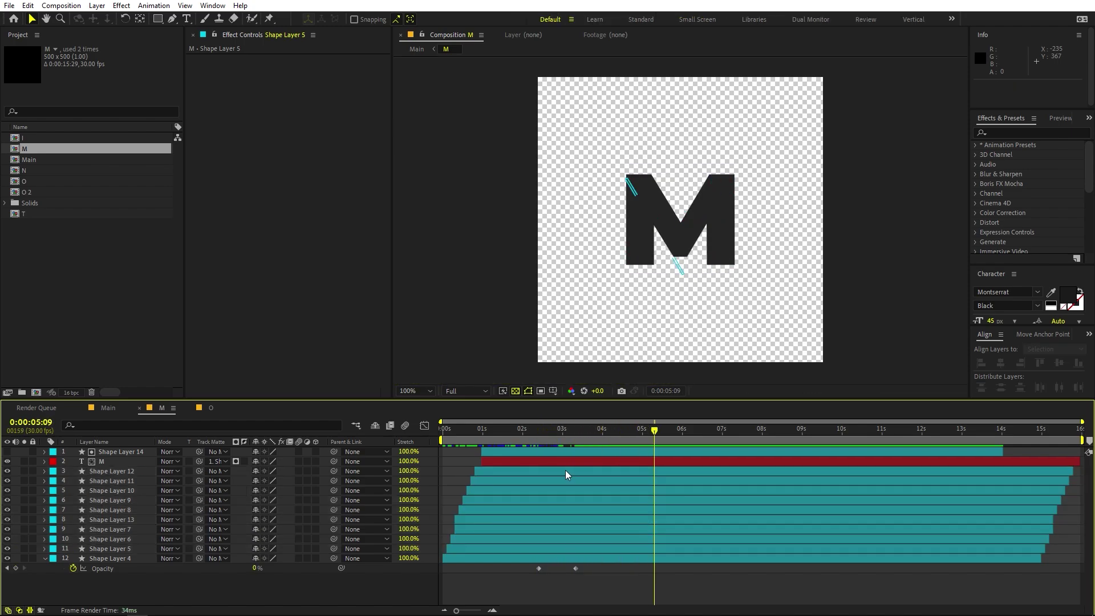
key("space")
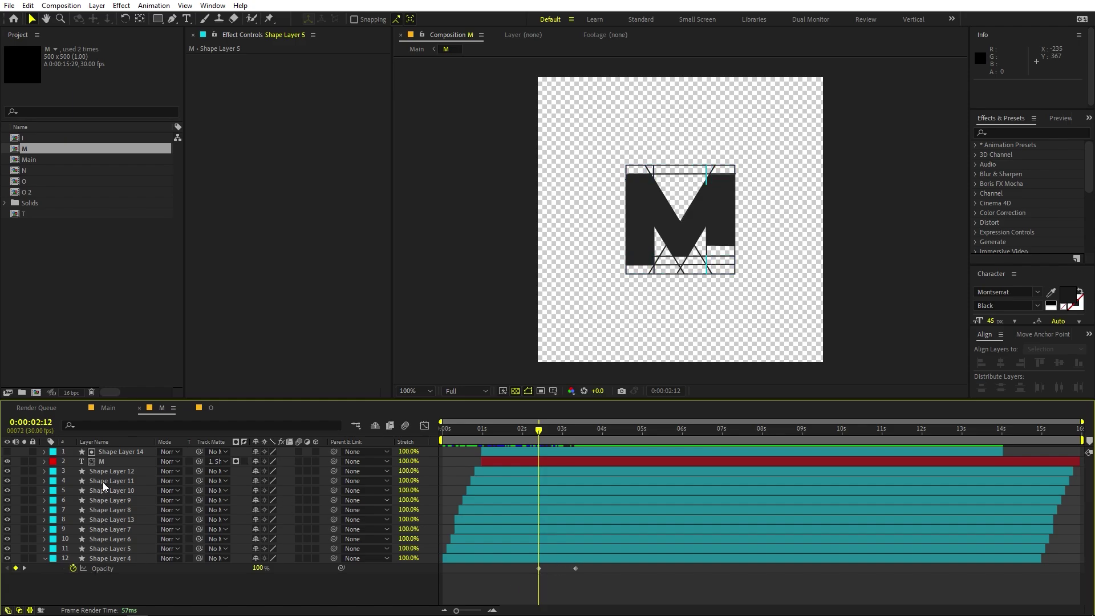
Step: In the Main composition at 0:00:04:05, move the M layer left to position 538, 540
left_click(108, 408)
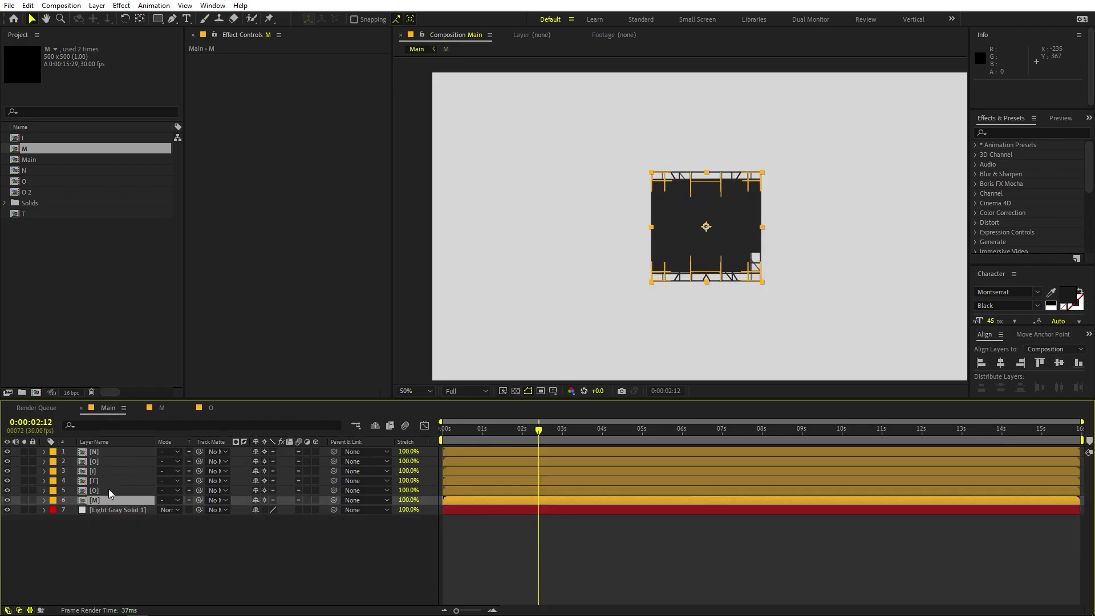
left_click_drag(525, 438, 442, 442)
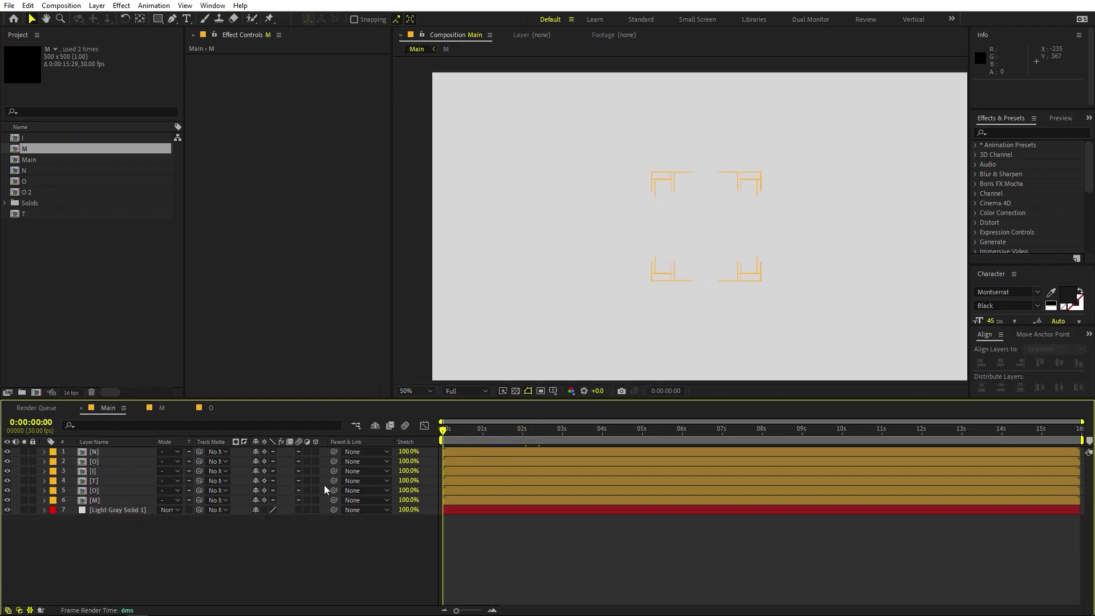
left_click(97, 498)
left_click(609, 431)
left_click_drag(689, 239, 570, 243)
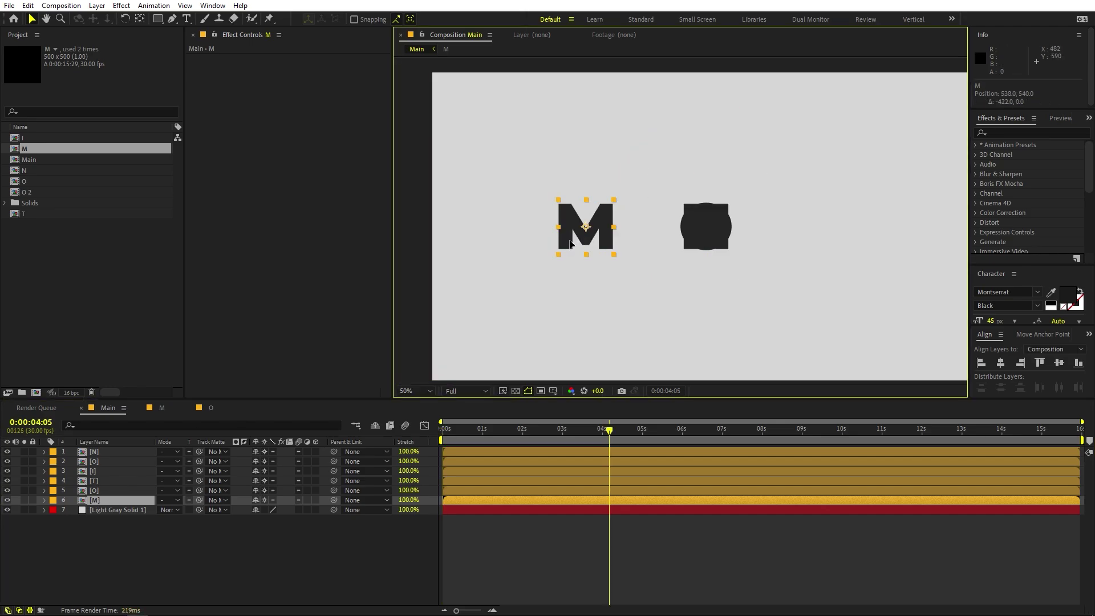
Step: At 0:00:02:29, move the first O layer left against the M, to position 729.5, 540
left_click(107, 490)
scroll(641, 253, "up", 1)
left_click_drag(677, 248, 759, 246)
key("v")
key("Home")
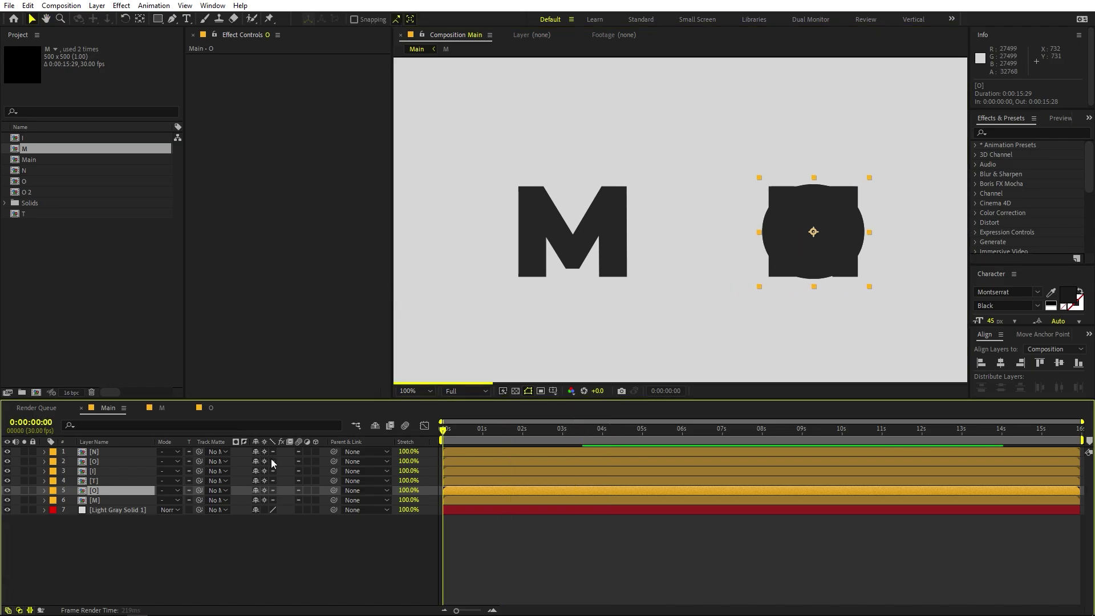
left_click_drag(498, 434, 561, 438)
left_click(805, 233)
left_click_drag(805, 234, 673, 250)
scroll(699, 236, "up", 1)
key("h")
key("v")
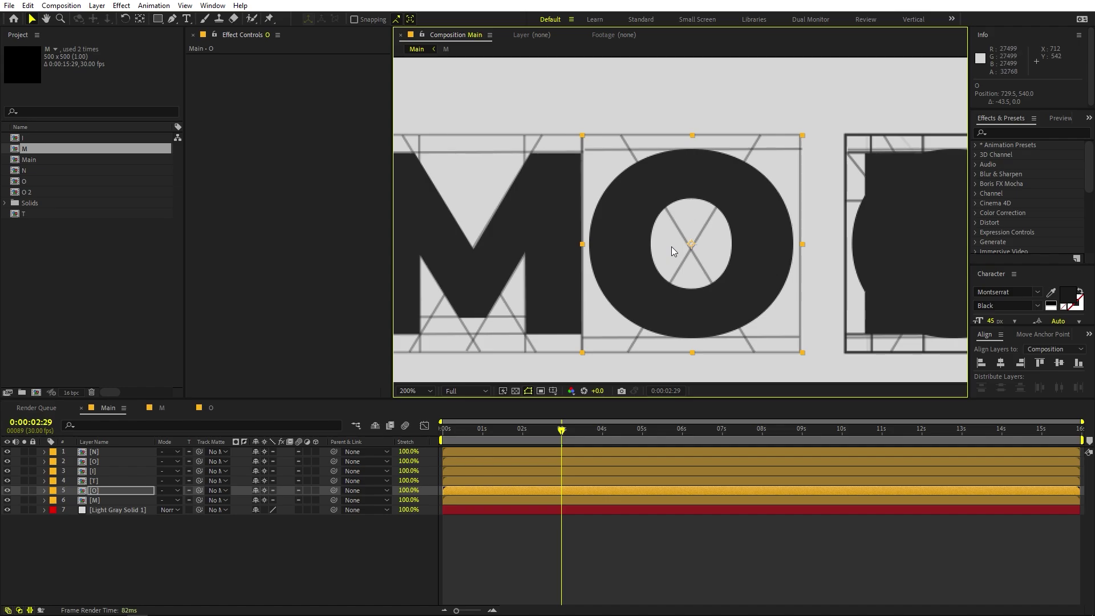
Step: Nudge the first O layer 10 px right to position 739.5, 540, leaving a gap after the M
key("Right")
key("Right")
key("Right")
key("Right")
key("Right")
key("Right")
key("Right")
key("Right")
key("Right")
key("Right")
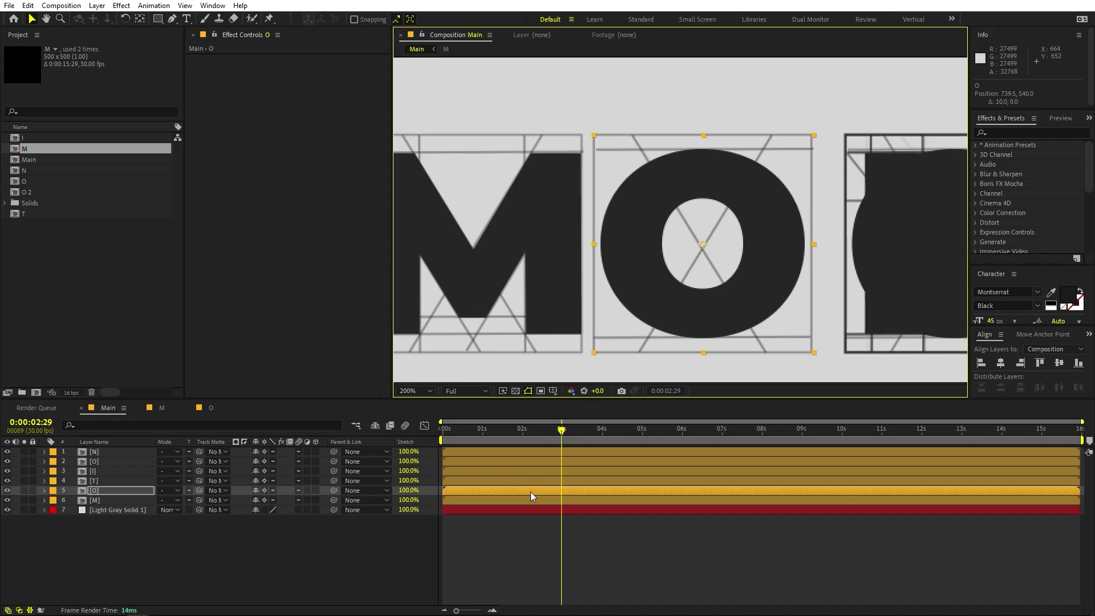
Step: Slide the T layer left to position 929.5, 540 and nudge it right to leave a small gap after the first O
left_click(562, 478)
left_click_drag(892, 283, 858, 279)
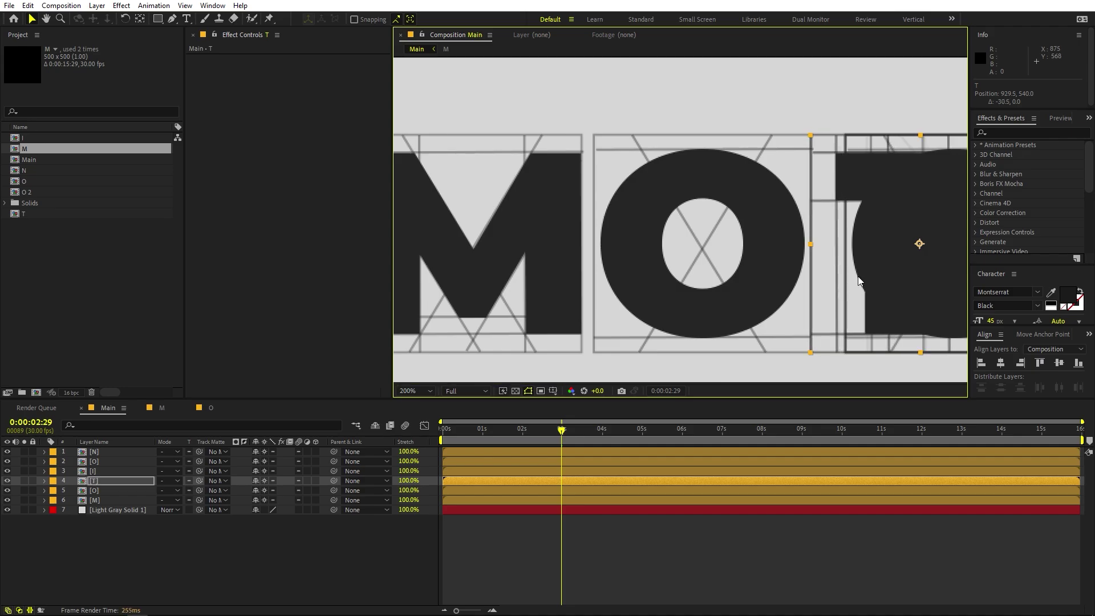
key("shift+Right")
key("shift+Right")
Step: Move the I, second O and N layers together to the right of the T, leaving a small gap
key("h")
left_click_drag(852, 236, 542, 241)
key("v")
left_click(538, 471)
left_click(540, 451, "shift")
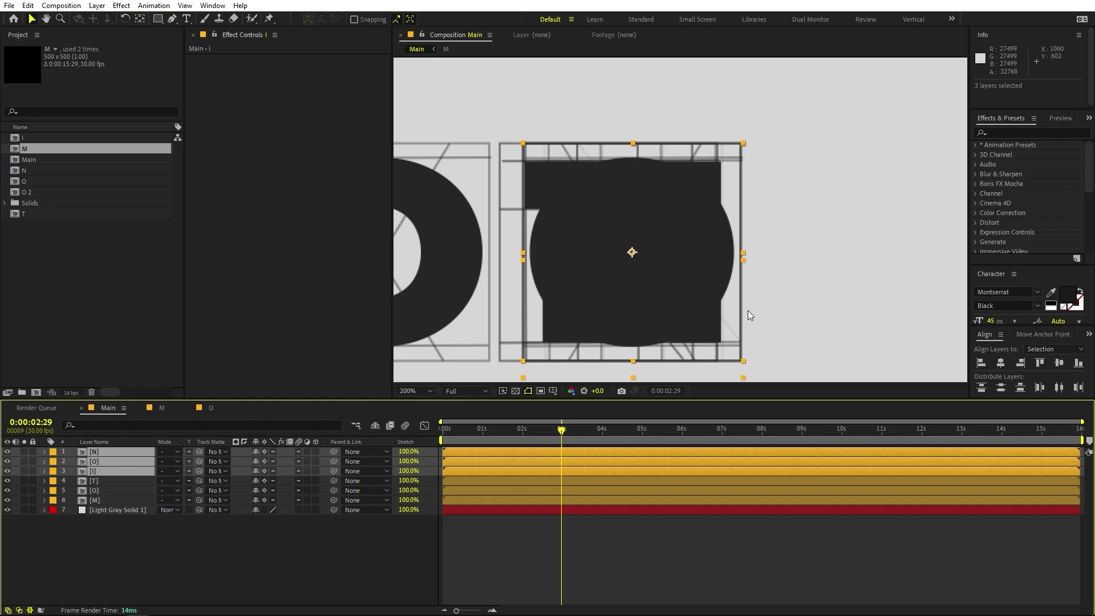
left_click_drag(814, 240, 986, 250)
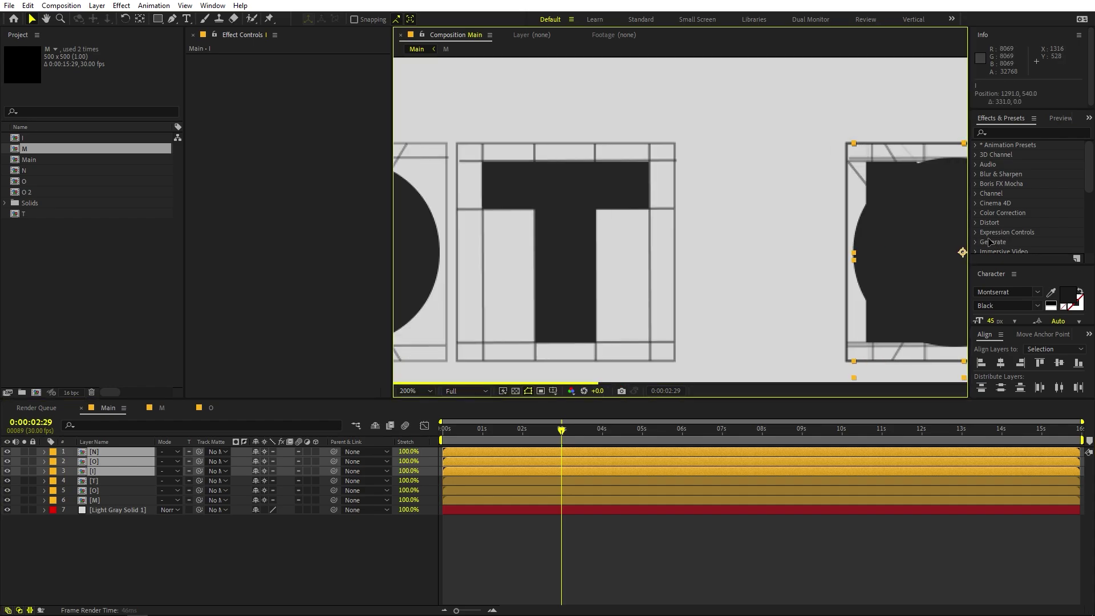
left_click_drag(889, 268, 644, 266)
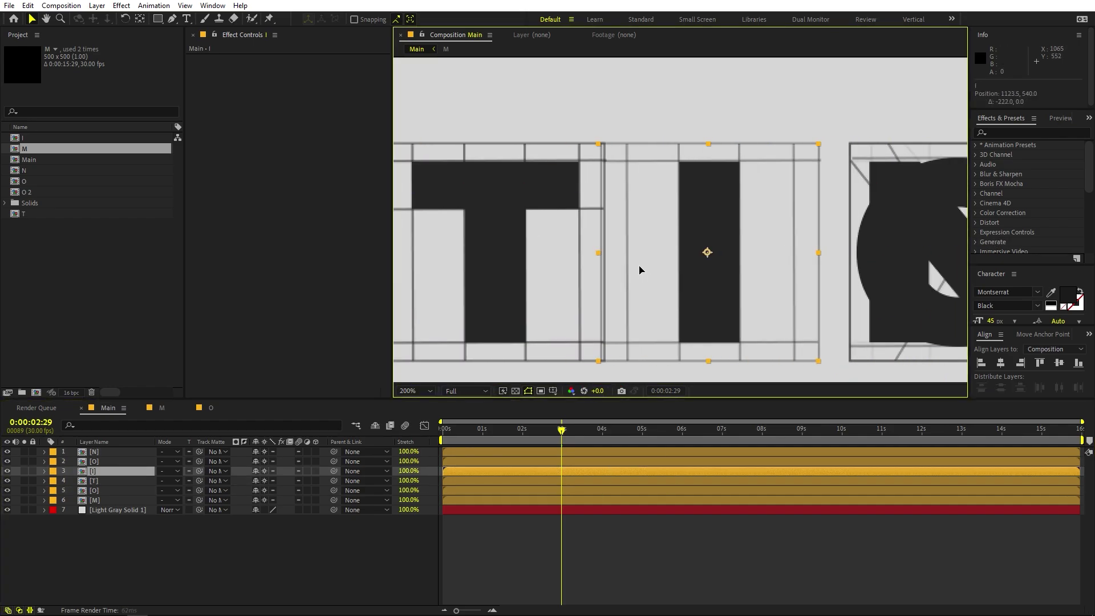
key("shift+Right")
Step: Space the second O beside the I, and place the N beside that O at position 1542, 540
left_click_drag(821, 250, 659, 270)
left_click(686, 461)
left_click_drag(778, 300, 893, 290)
key("shift+Right")
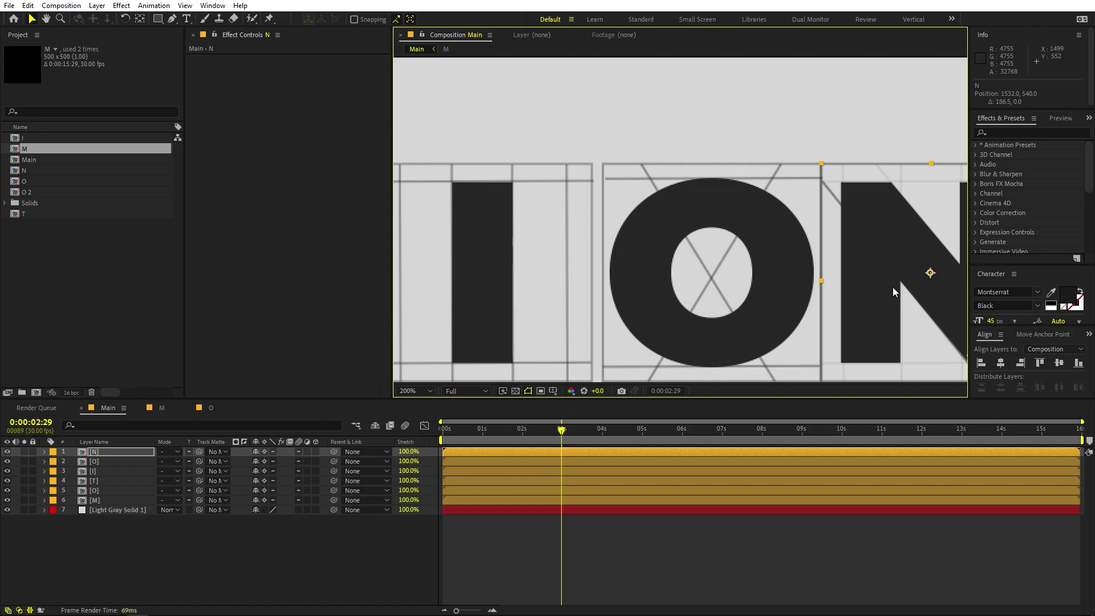
key("shift+Right")
Step: With the title/action safe guides shown, nudge all six letter layers left to centre the word MOTION horizontally in the frame
left_click(412, 392)
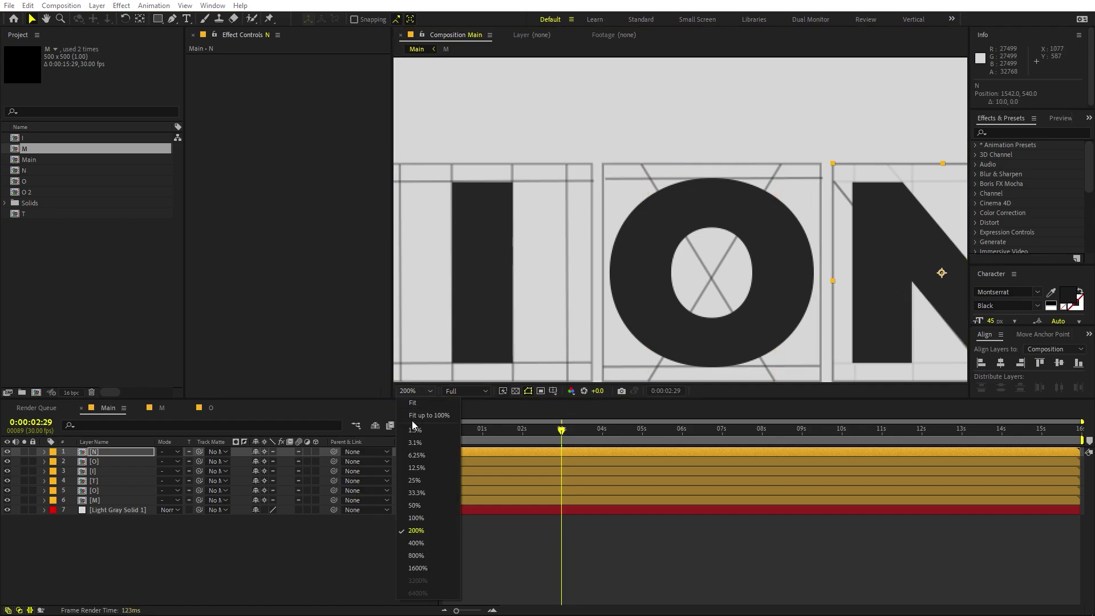
left_click(434, 416)
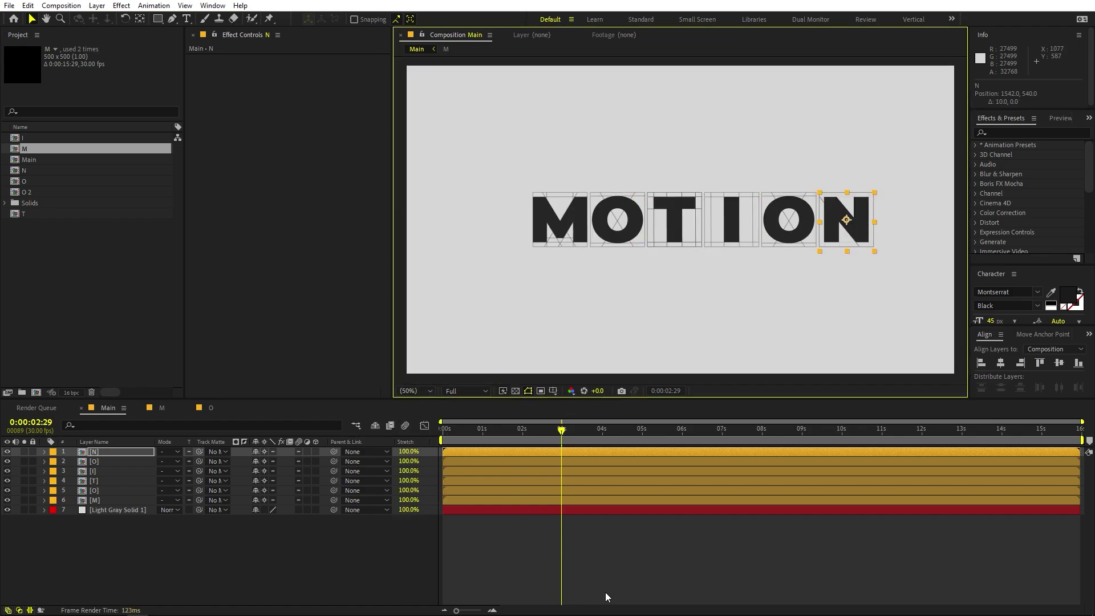
left_click(564, 500)
left_click(552, 450, "shift")
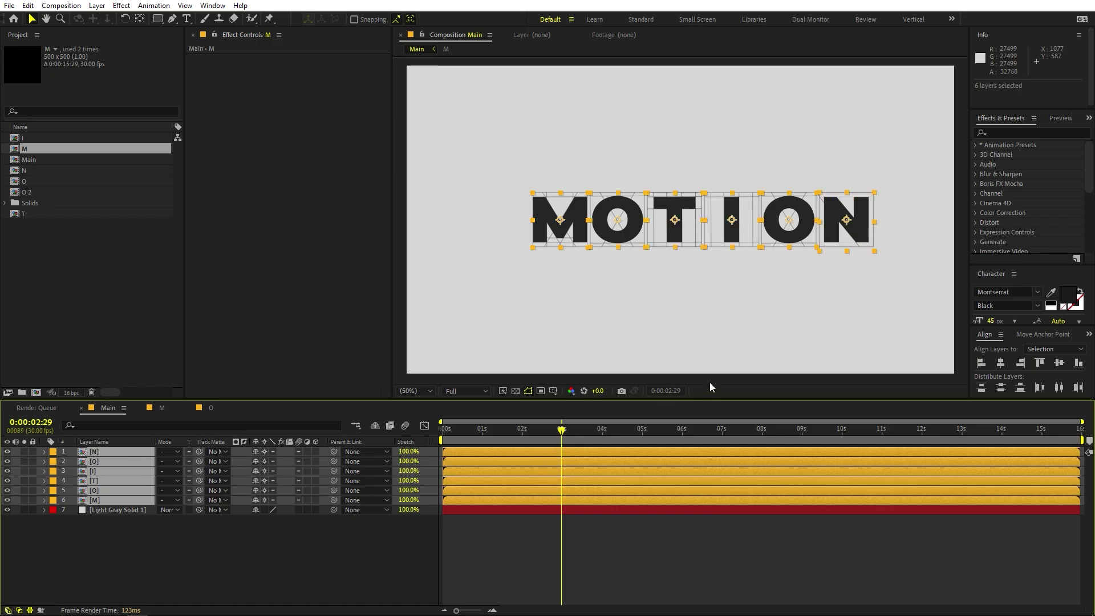
left_click(553, 391)
left_click(572, 405)
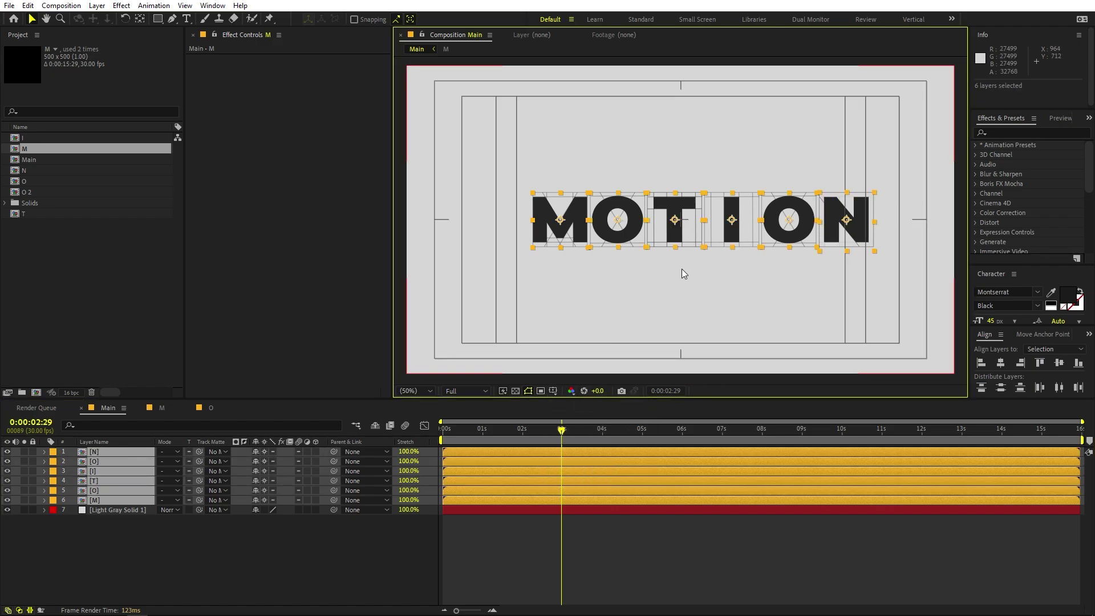
key("shift+Left")
key("shift+Left")
key("shift+Left")
key("shift+Left")
key("shift+Left")
key("shift+Left")
key("shift+Left")
key("shift+Left")
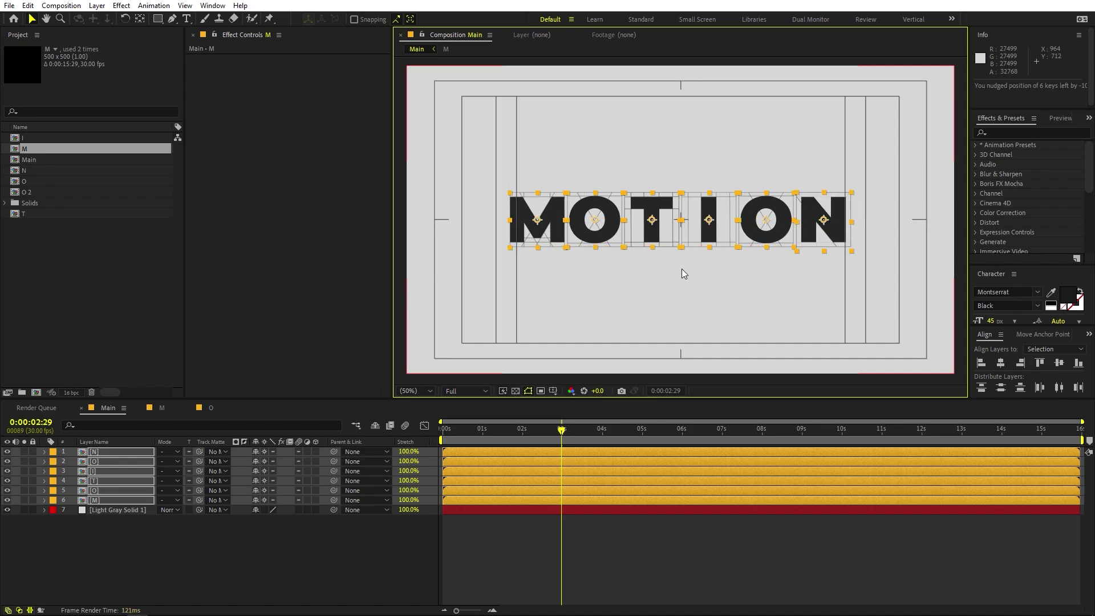
key("shift+Right")
key("shift+Left")
key("shift+Right")
key("Right")
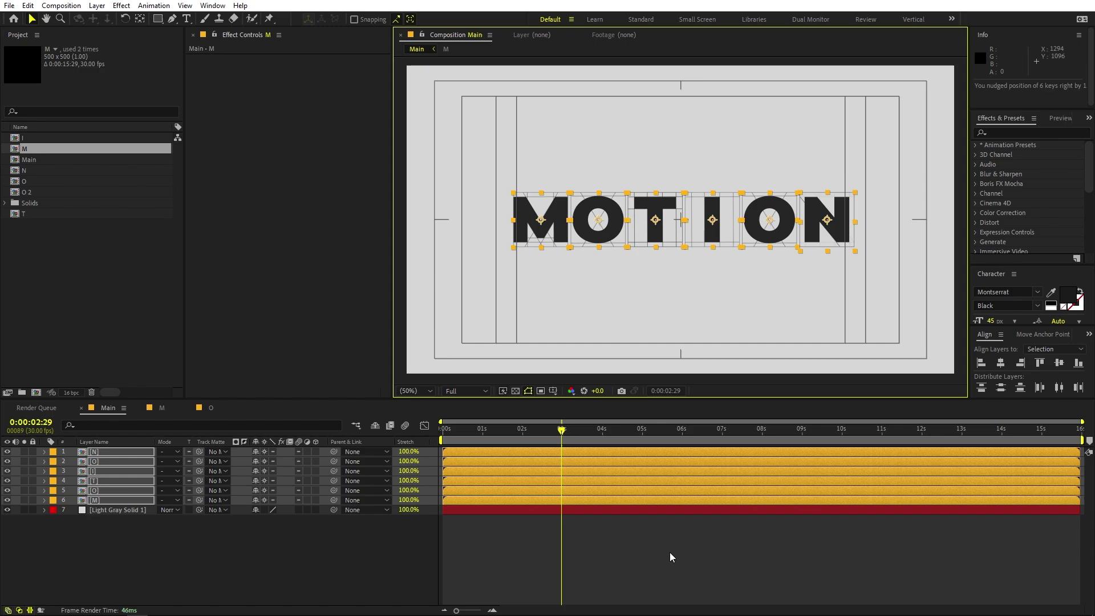
Step: Preview the assembled word animation from the first frame and hide the title/action safe guides
left_click(720, 549)
key("Home")
key("space")
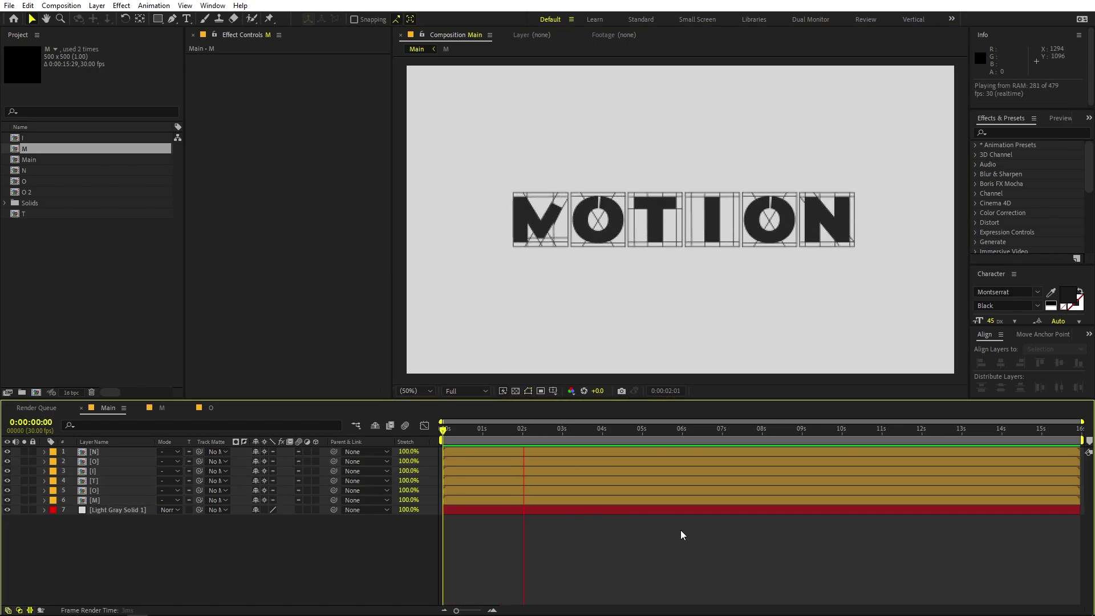
key("space")
key("apostrophe")
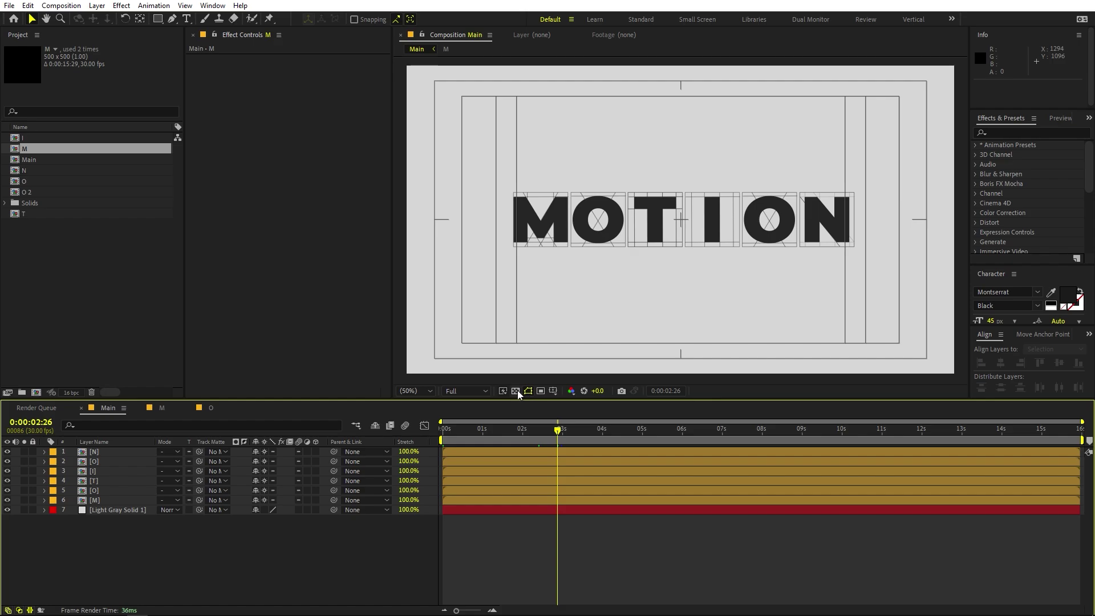
left_click(553, 390)
left_click(567, 404)
Step: Add a null object to the Main composition
right_click(248, 553)
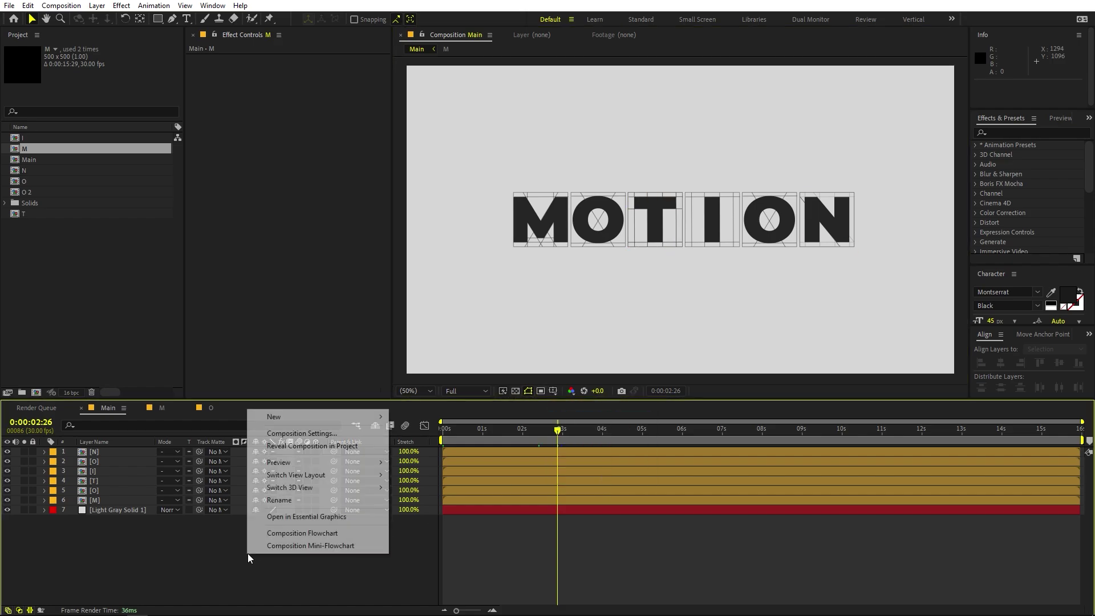
left_click(281, 545)
left_click(177, 556)
right_click(201, 552)
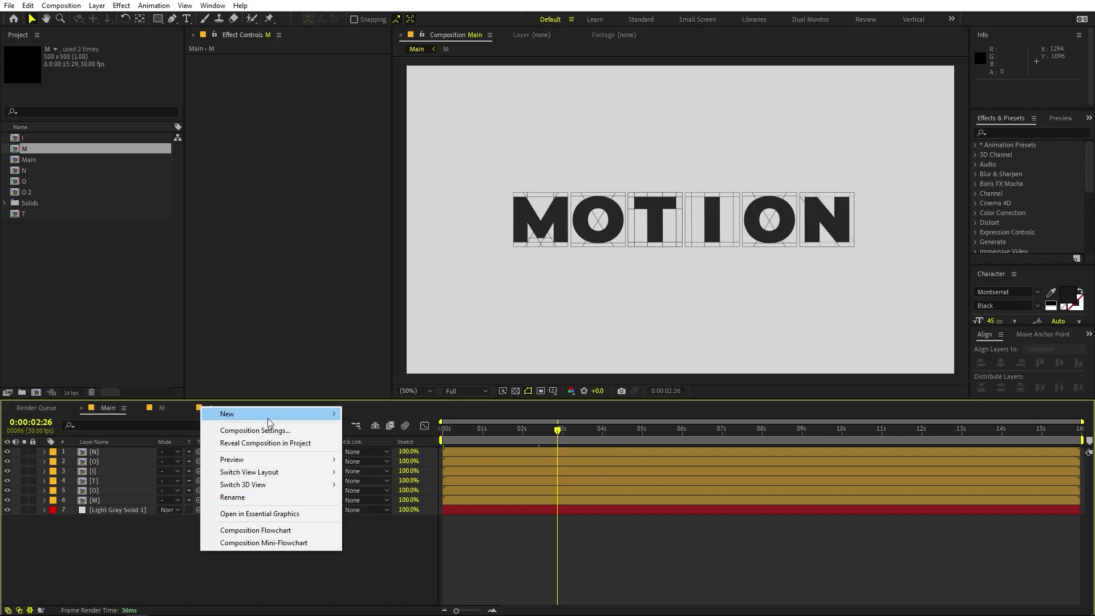
mouse_move(263, 414)
left_click(376, 480)
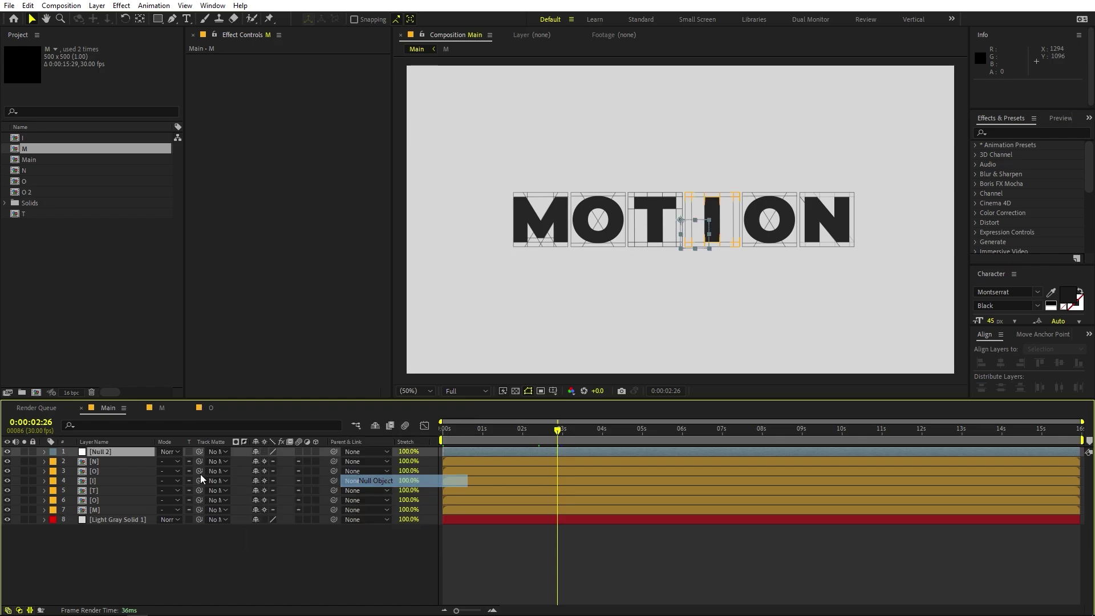
Step: Parent all six letter layers, from N down to M, to the null and check the Parent & Link column option
left_click(105, 462)
left_click(102, 508, "shift")
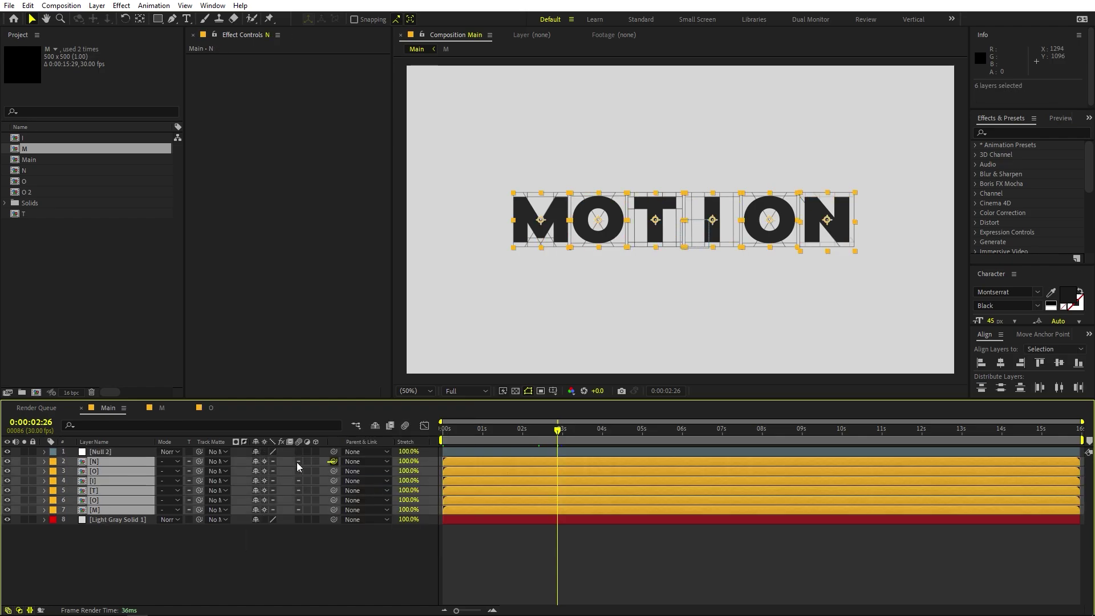
left_click_drag(333, 462, 121, 450)
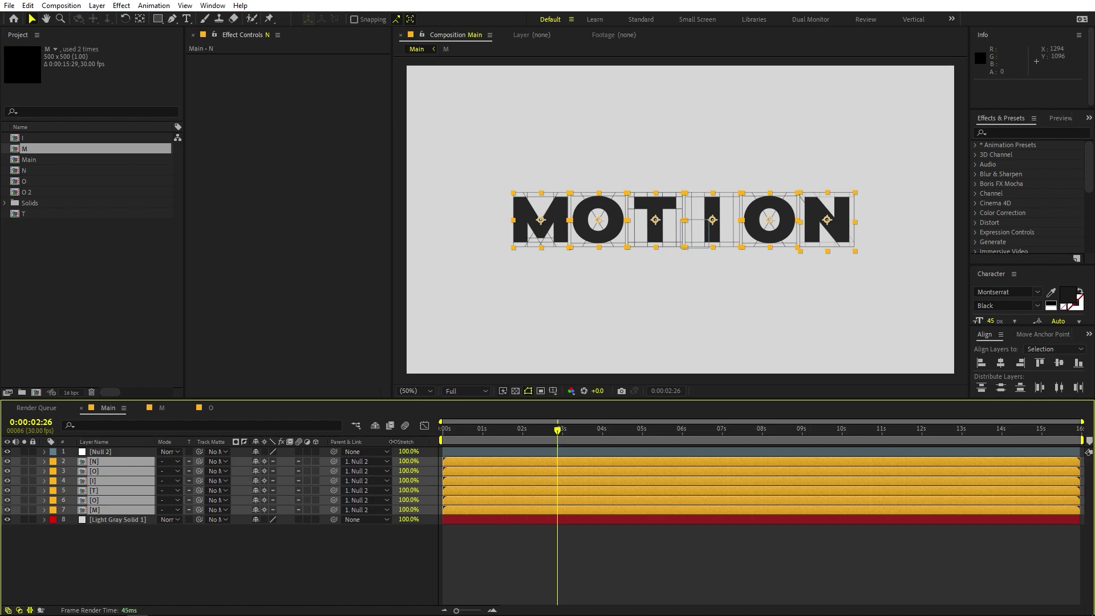
right_click(421, 442)
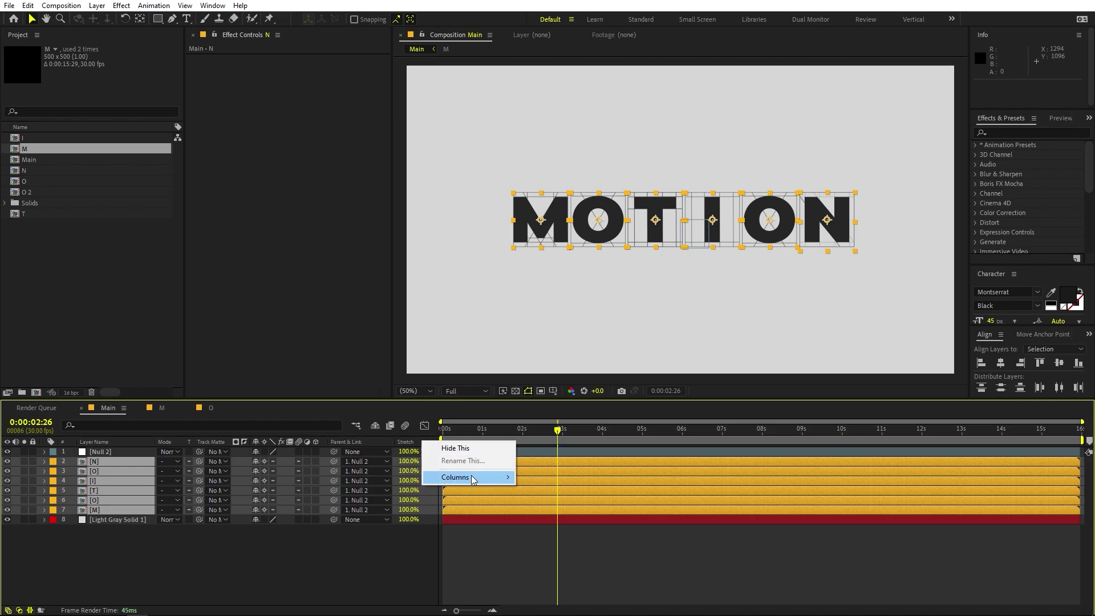
mouse_move(472, 477)
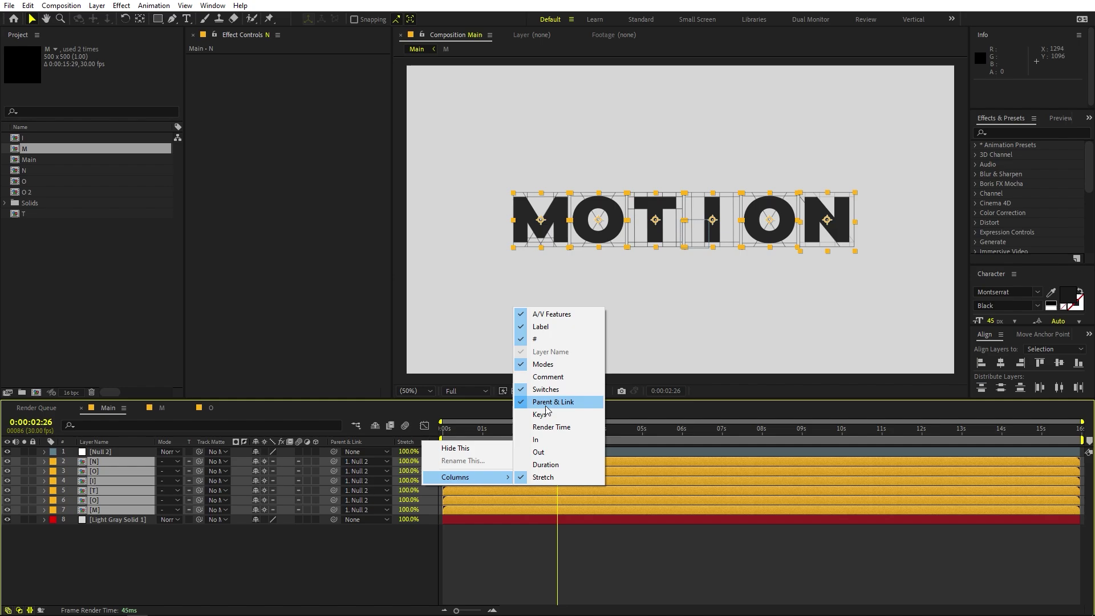
left_click(174, 553)
left_click(173, 553)
Step: Add a 100% Scale keyframe to the null at 0:00:02:26
left_click(121, 452)
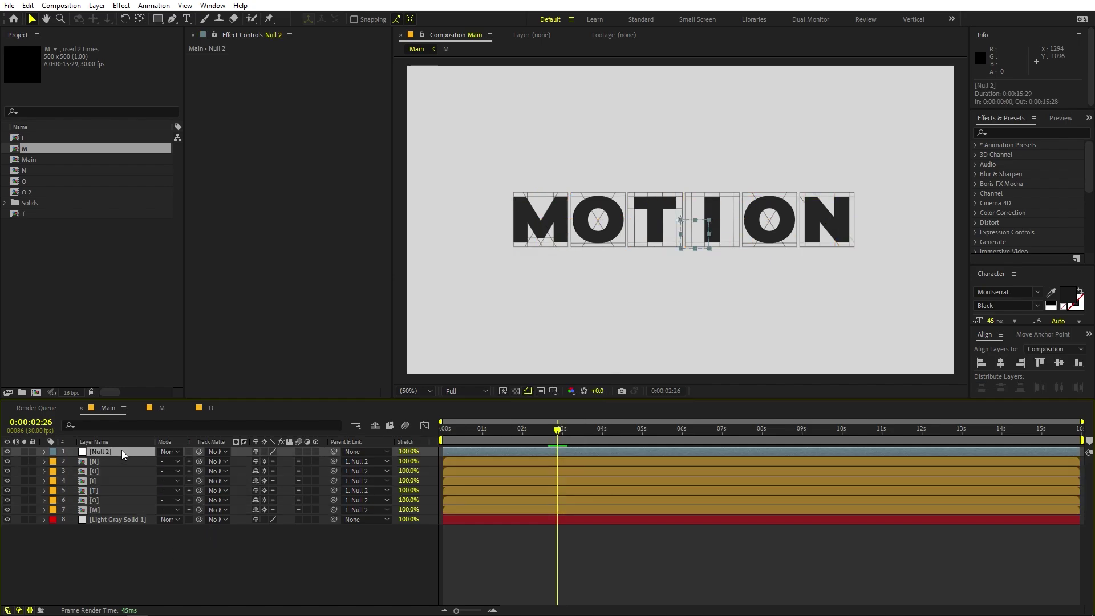
key("s")
left_click(73, 462)
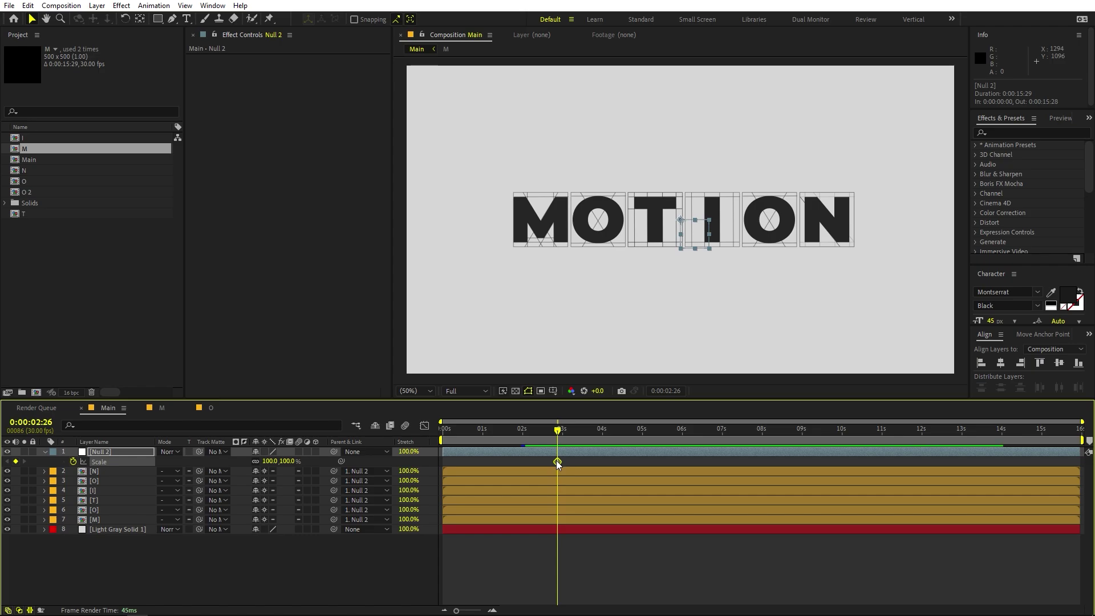
Step: Set the null's Scale to 144.7% at 0:00:00:00 and shift its 100% keyframe earlier to 0:00:02:10
key("Home")
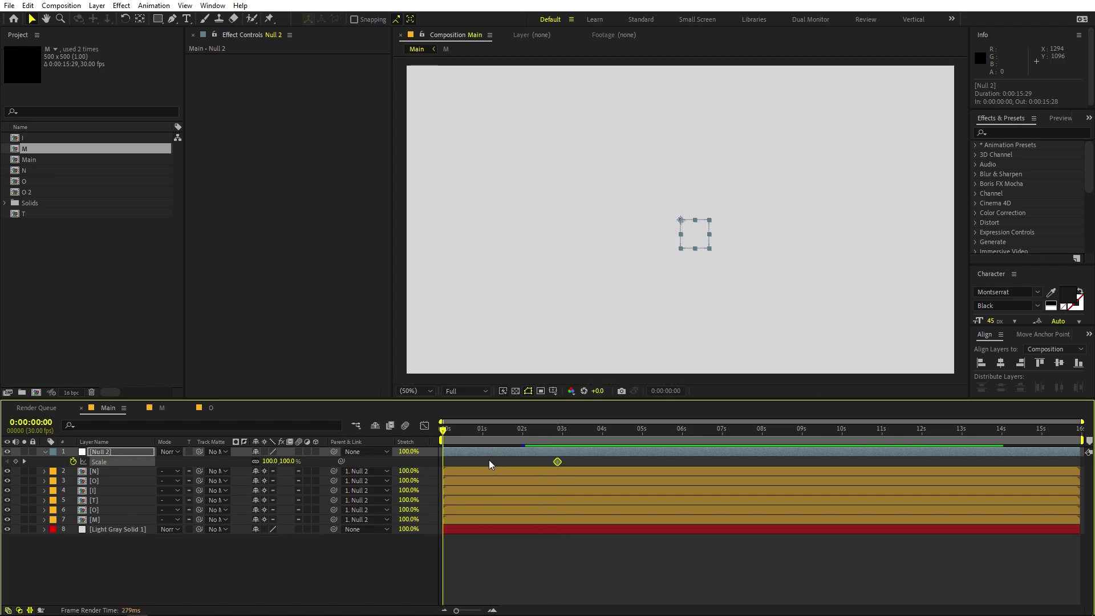
left_click_drag(275, 463, 328, 470)
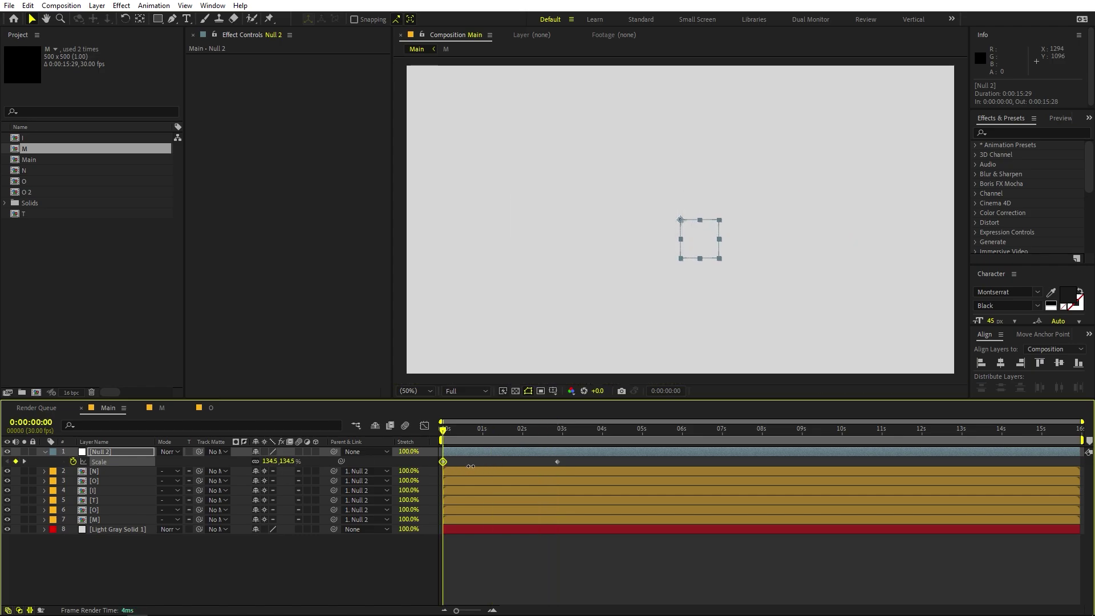
left_click_drag(501, 462, 535, 462)
key("space")
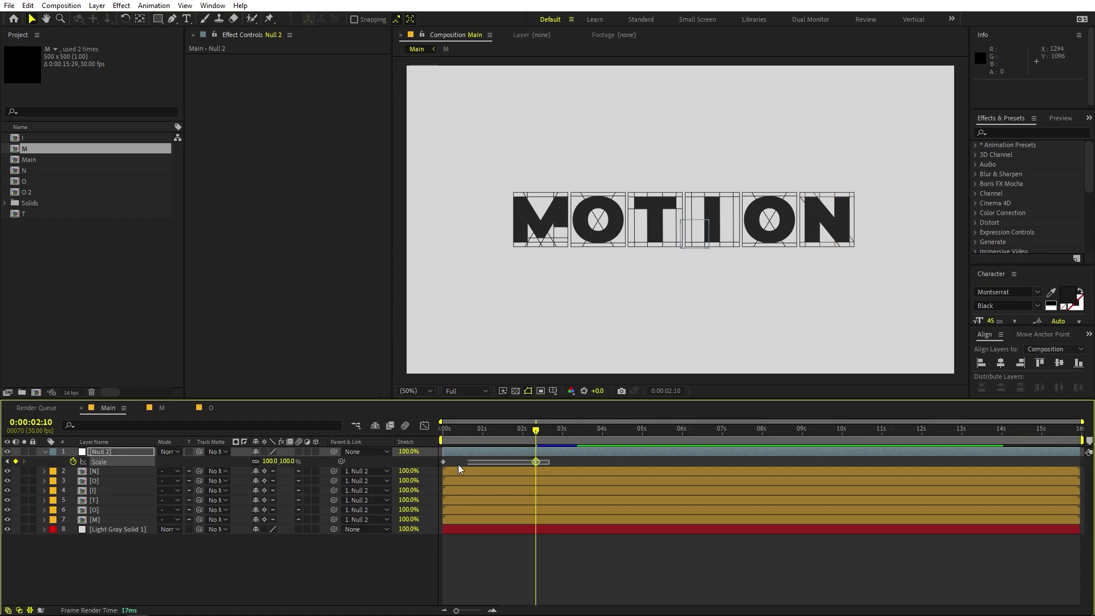
Step: Easy-ease both of the null's Scale keyframes, lengthen the ending ease in the speed graph to about halfway, and preview the motion
key("F9")
left_click(424, 426)
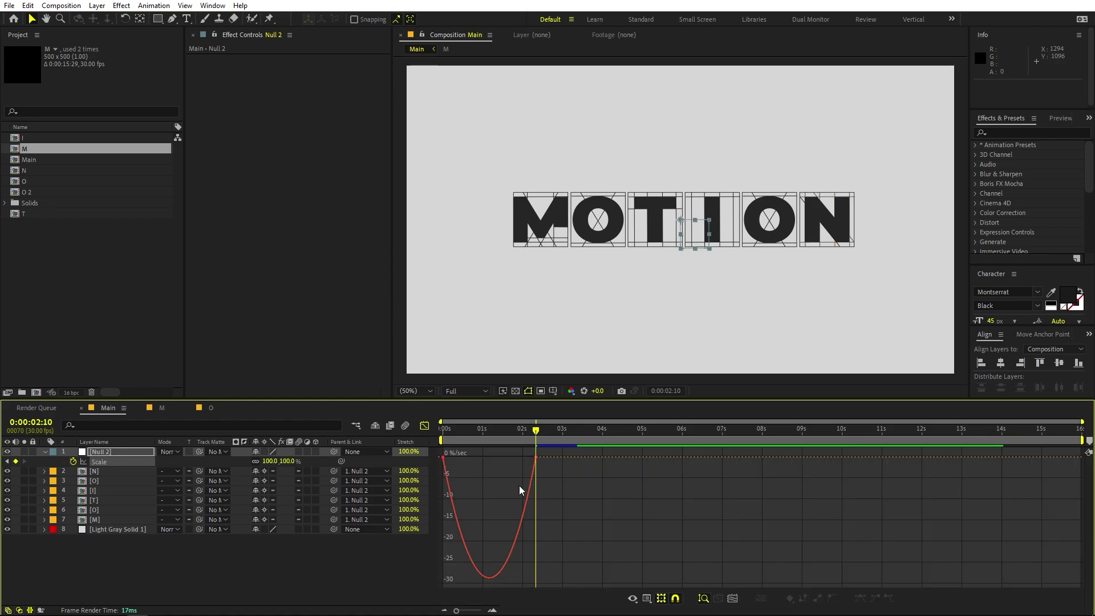
left_click_drag(440, 447, 628, 515)
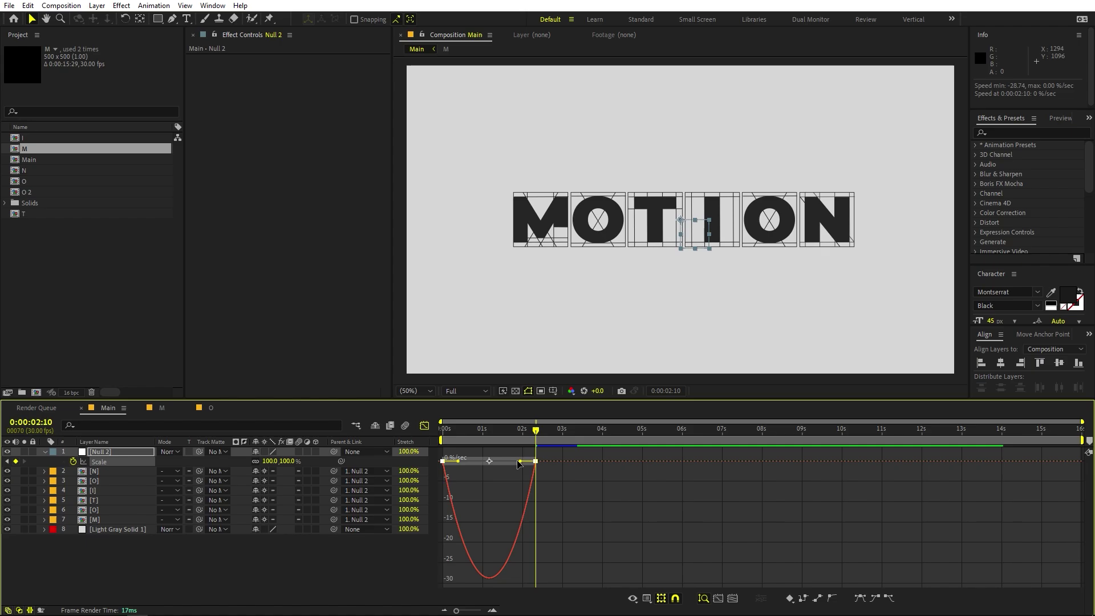
left_click_drag(519, 461, 488, 462)
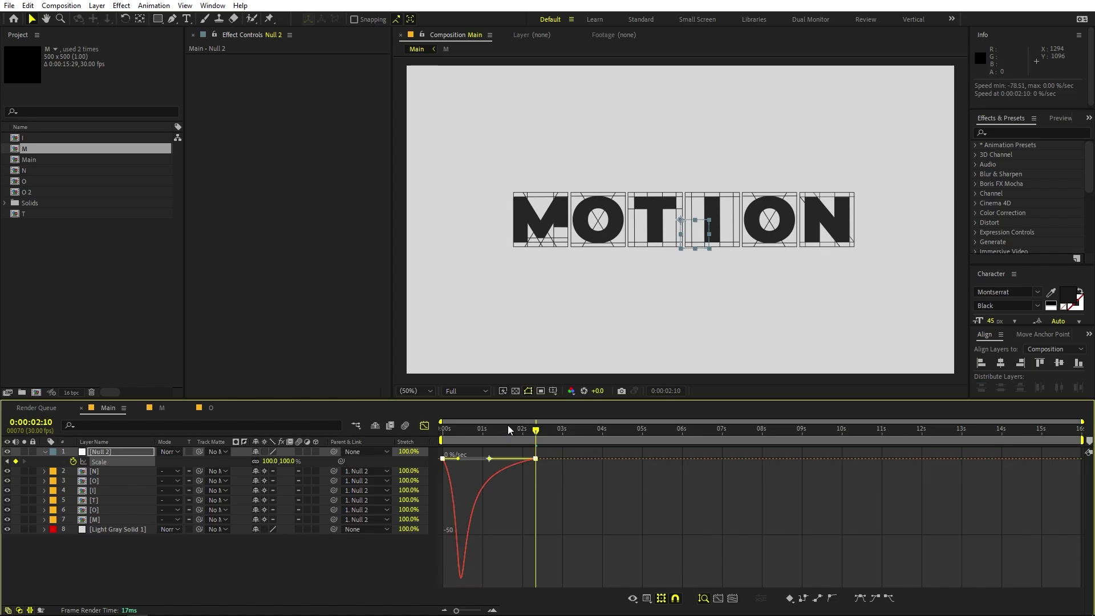
key("space")
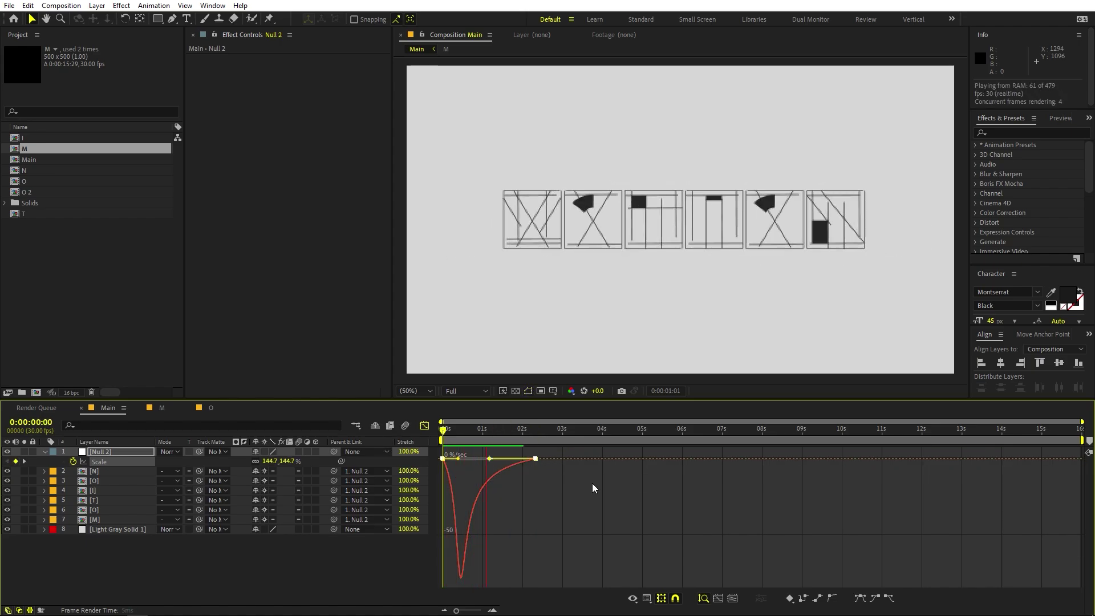
key("space")
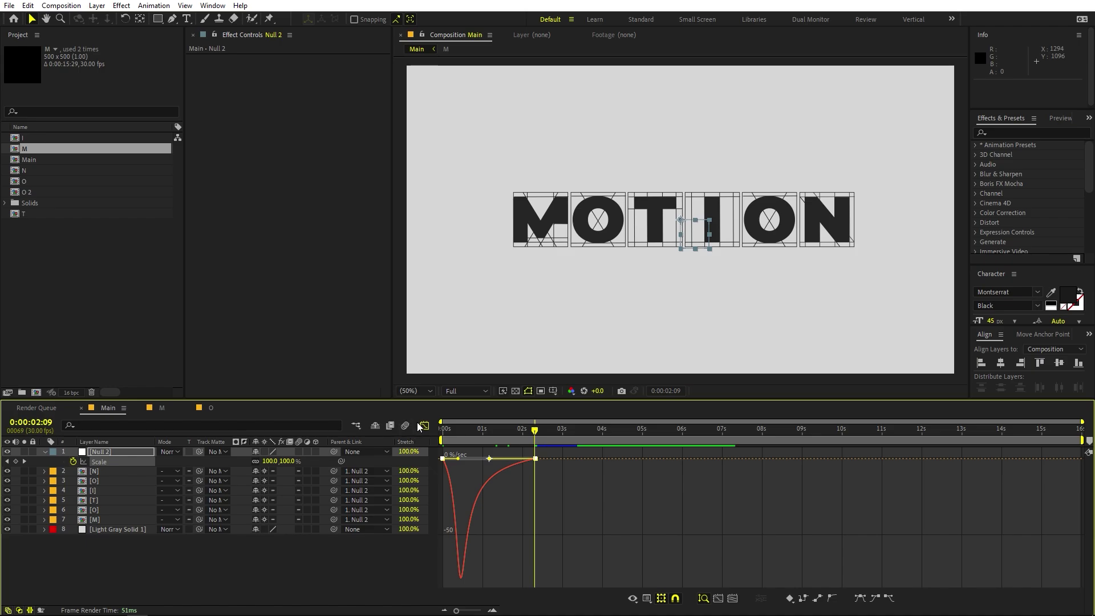
left_click(424, 425)
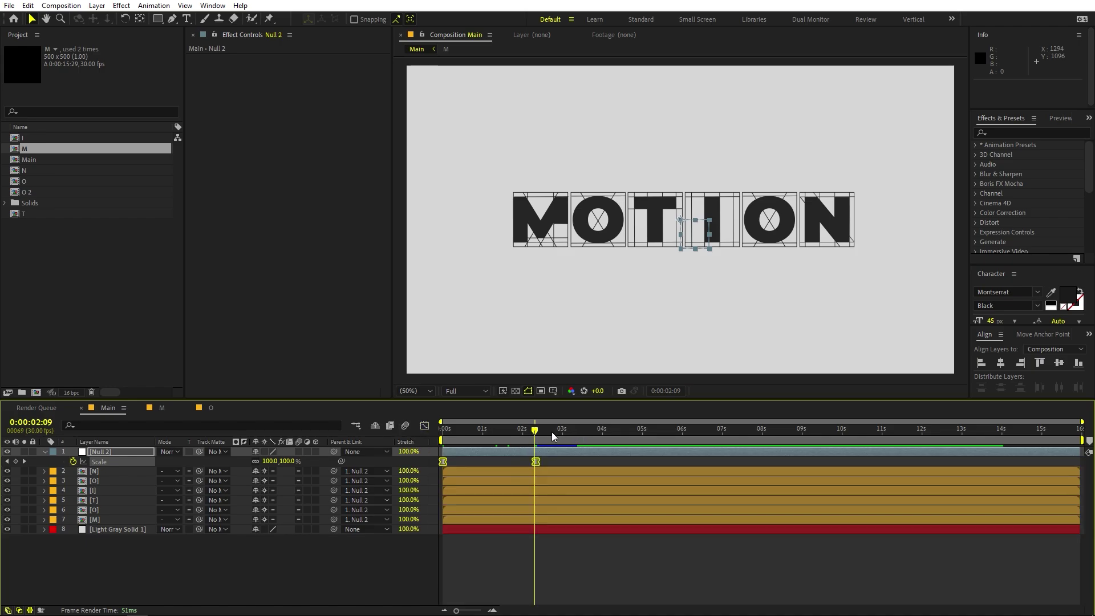
Step: At 0:00:04:00, shrink the null's Scale to 64% as a third keyframe
key("Page_Down")
left_click_drag(546, 438, 603, 442)
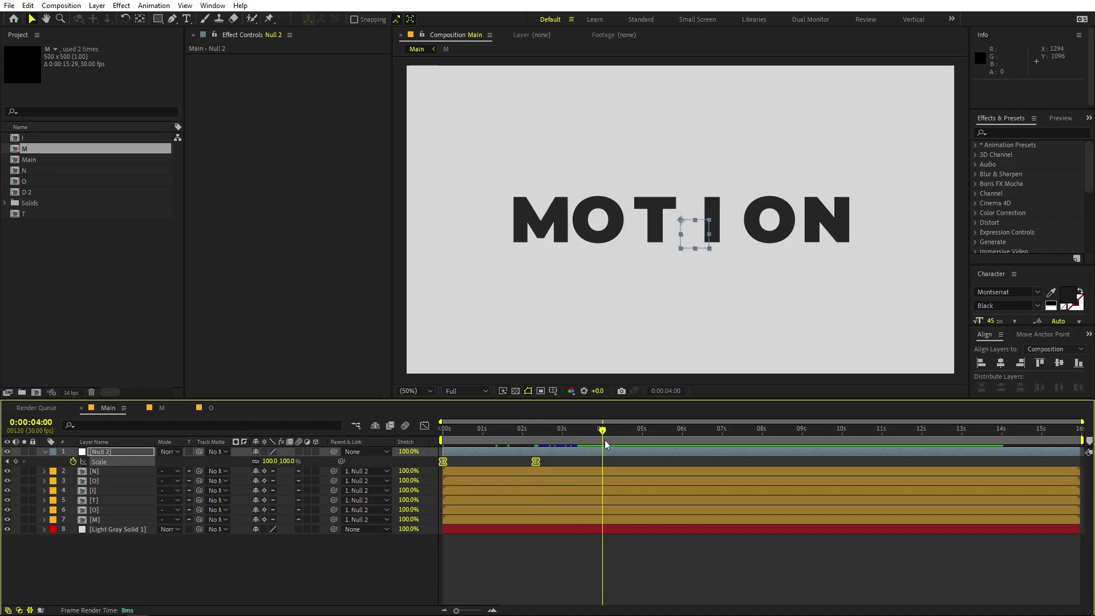
mouse_move(268, 461)
left_mouse_down()
mouse_move(79, 490)
mouse_move(93, 491)
left_mouse_up()
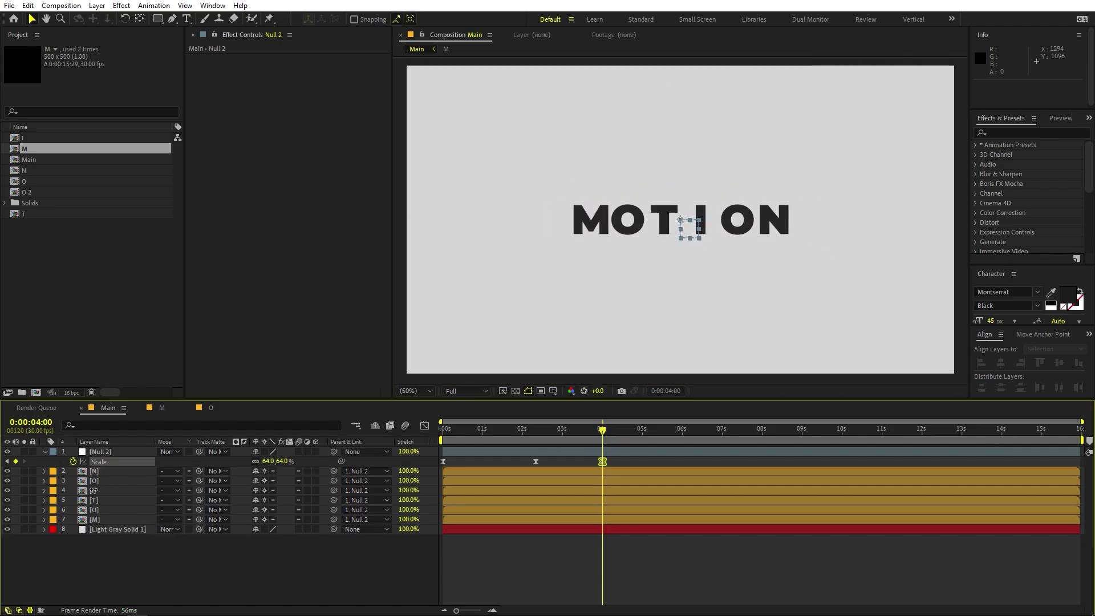
Step: Try to adjust the ease into the null's 0:00:04:00 Scale keyframe in the speed graph, returning the playhead to 0:00:04:00
left_click(189, 549)
left_click_drag(541, 429, 570, 431)
left_click_drag(618, 460, 557, 465)
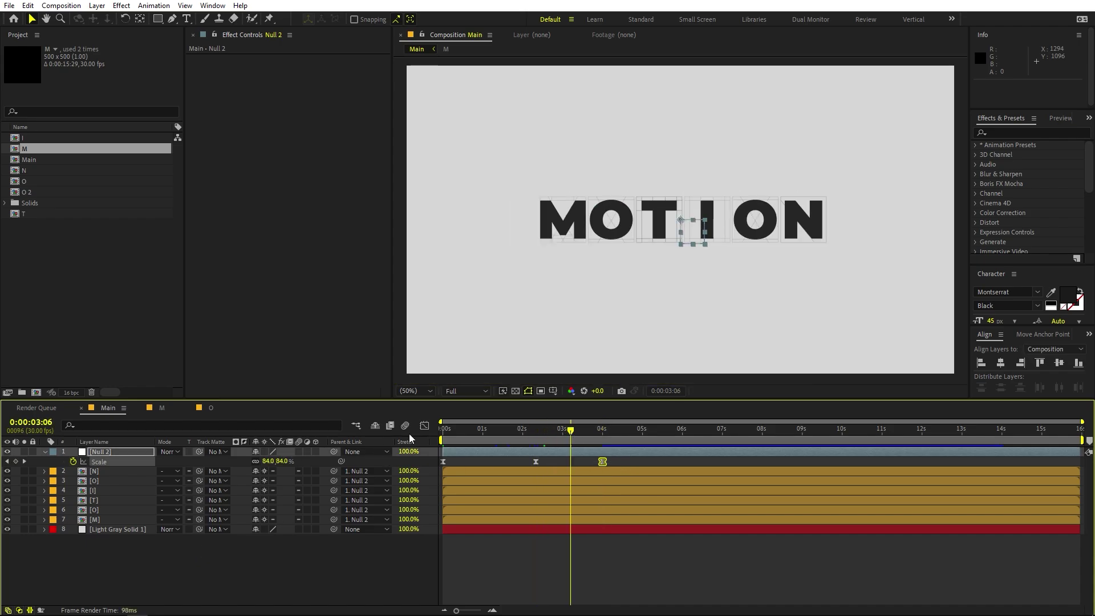
left_click(424, 426)
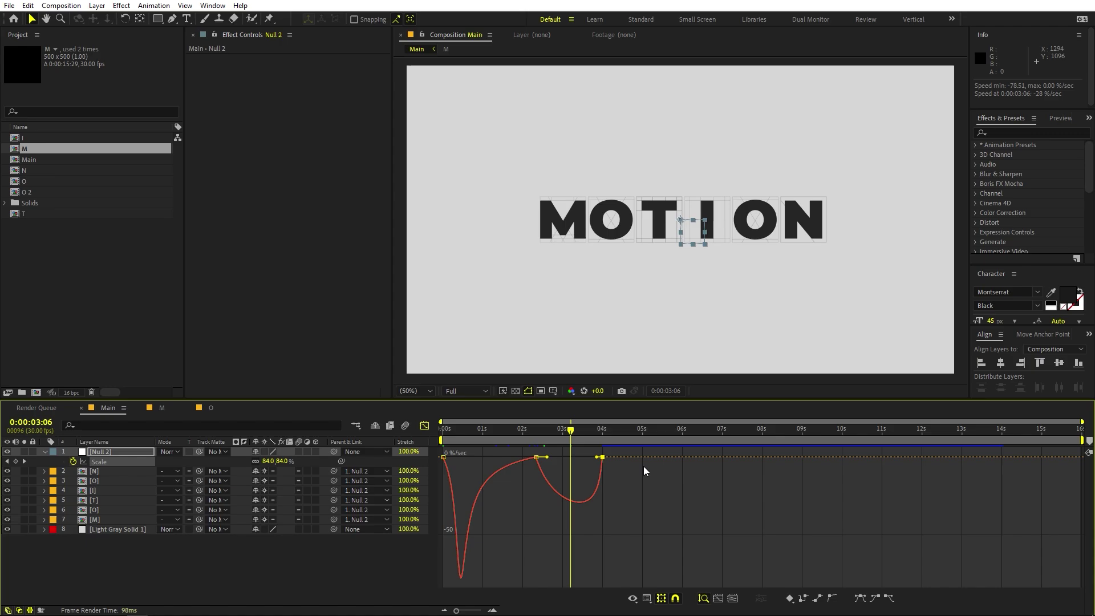
mouse_move(596, 457)
left_mouse_down()
mouse_move(536, 434)
mouse_move(601, 442)
left_mouse_up()
left_click(424, 426)
left_click(658, 550)
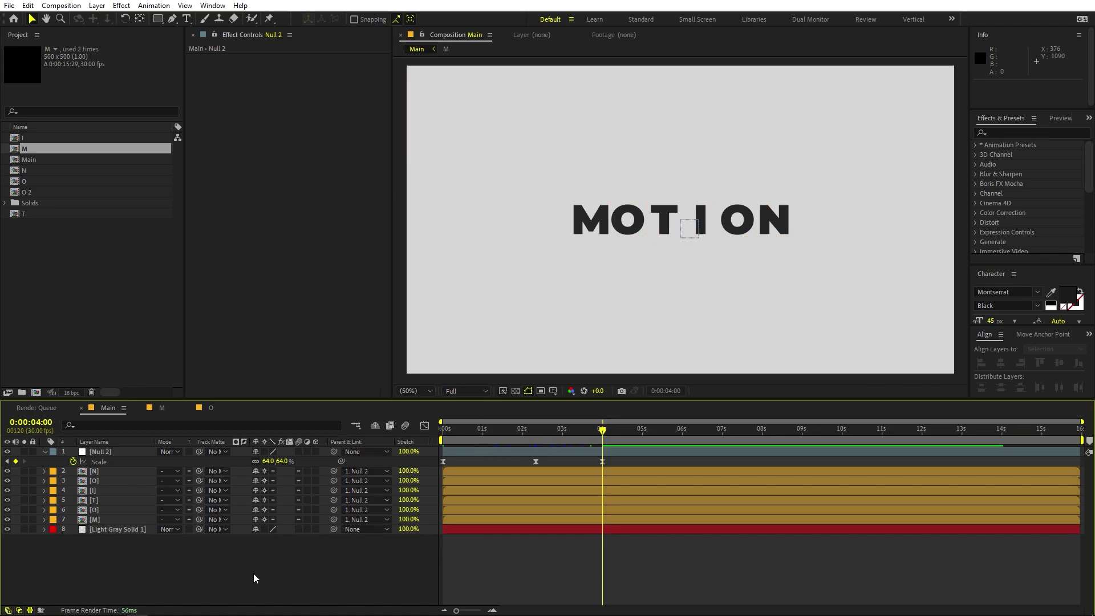
Step: Add a MOTION text layer in Montserrat Black below the letter tiles and give it a bright red fill
left_click(188, 19)
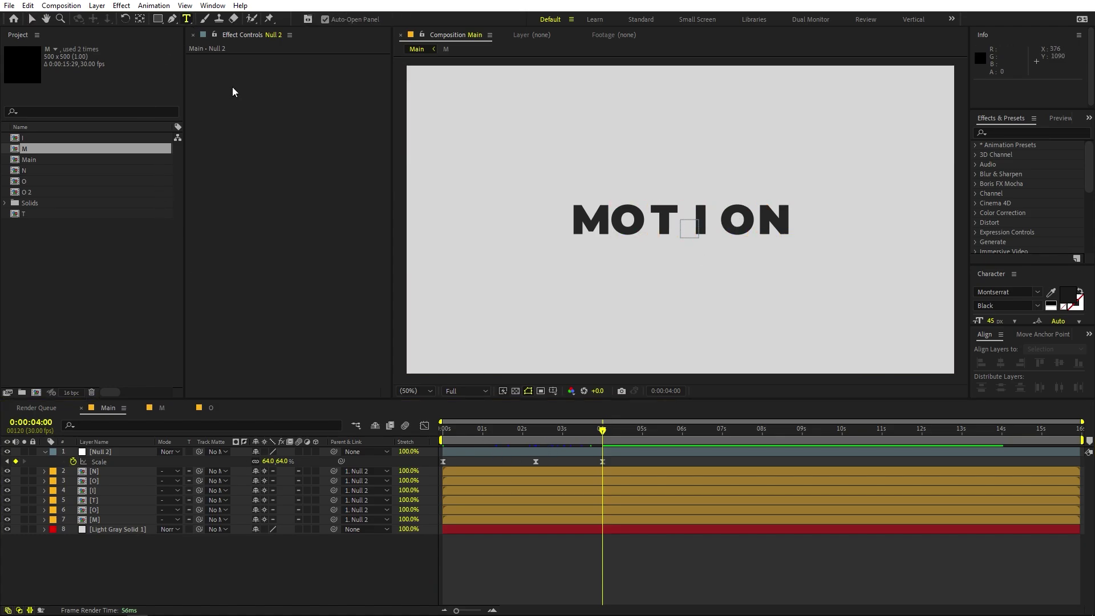
left_click(587, 282)
type("MOTION")
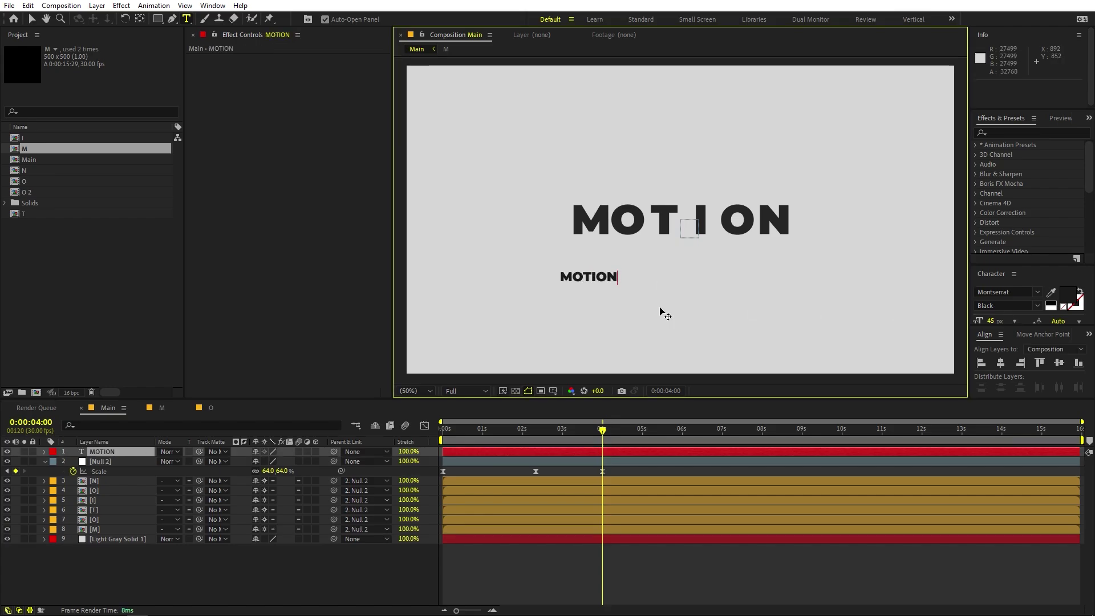
key("ctrl+a")
left_click(1067, 296)
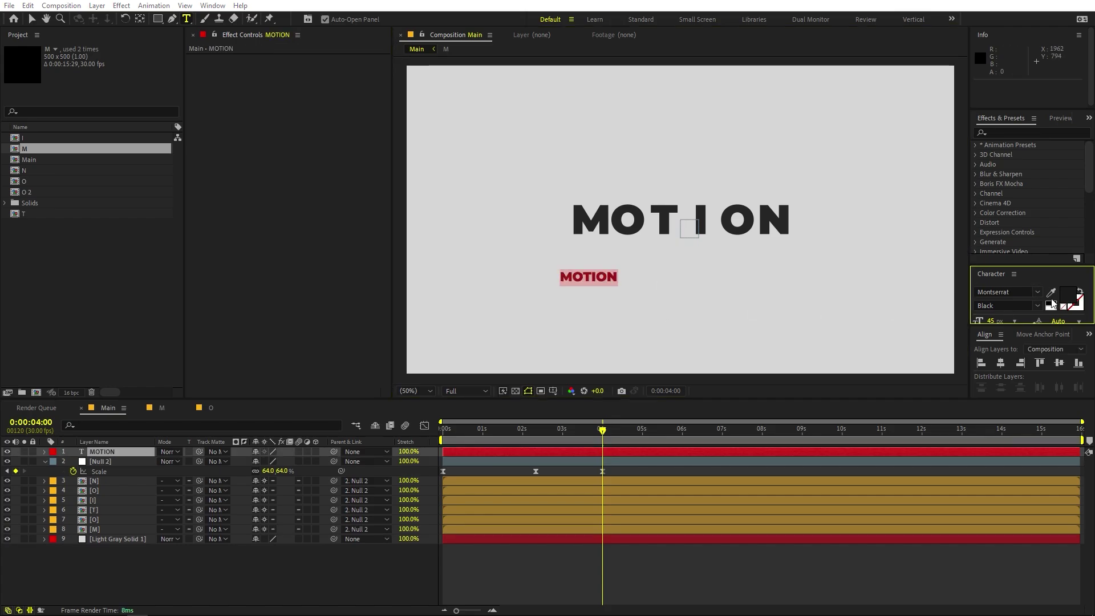
left_click_drag(137, 298, 184, 222)
left_click(281, 226)
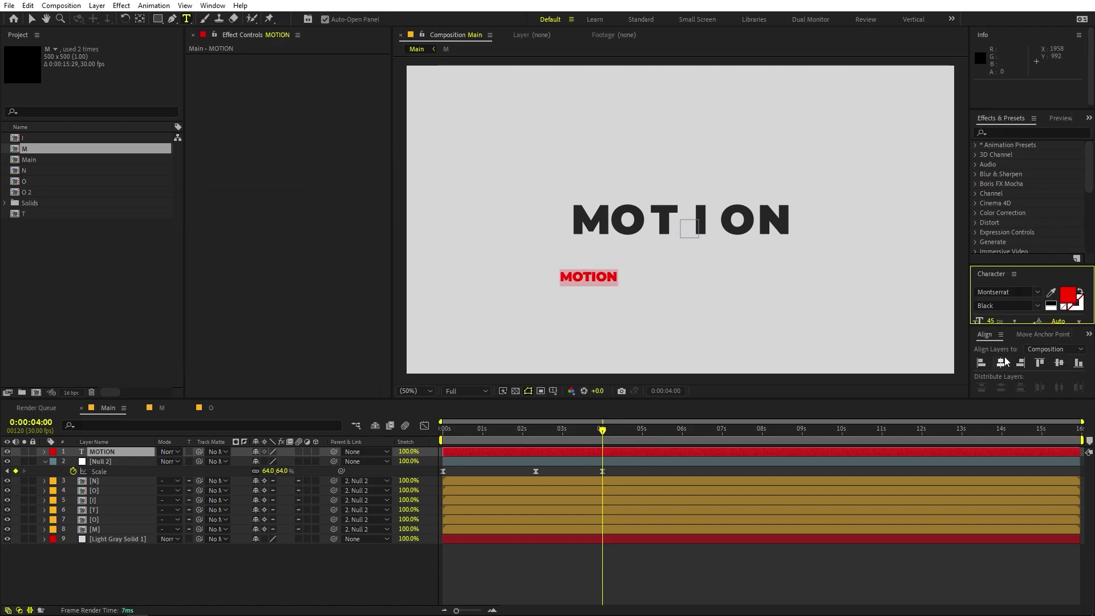
Step: Centre the red MOTION text horizontally and vertically in the composition and scale it to 392.2%
left_click(1000, 363)
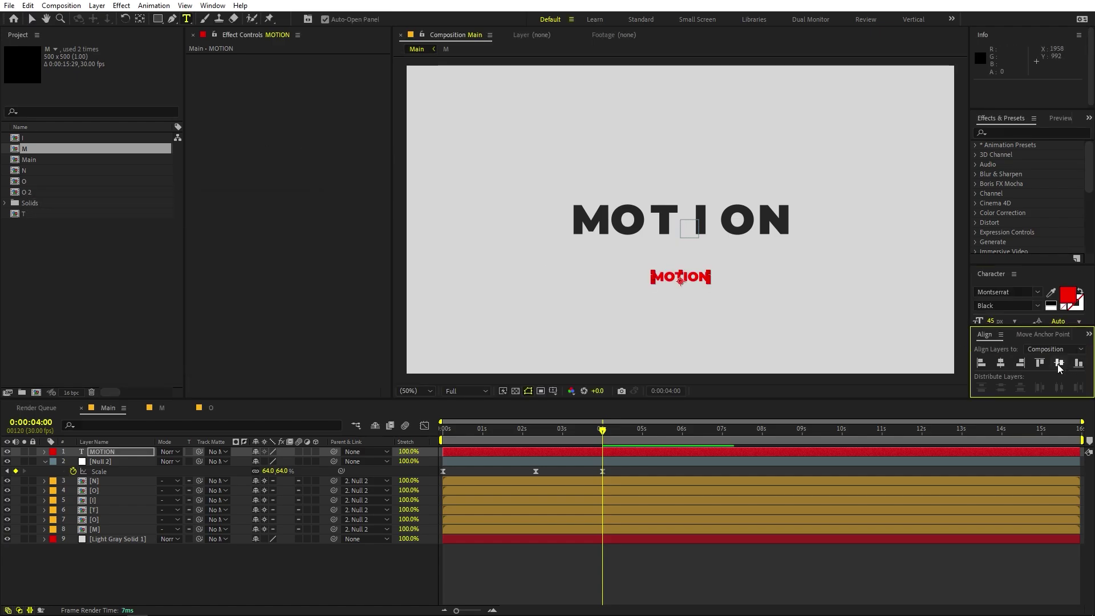
left_click(1059, 363)
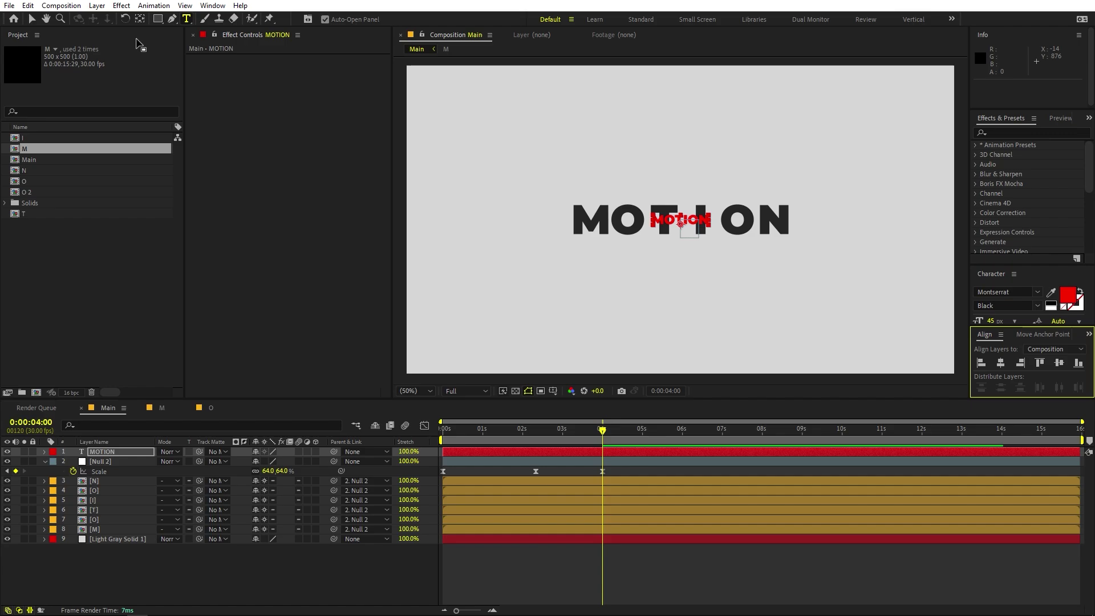
left_click(140, 19)
key("s")
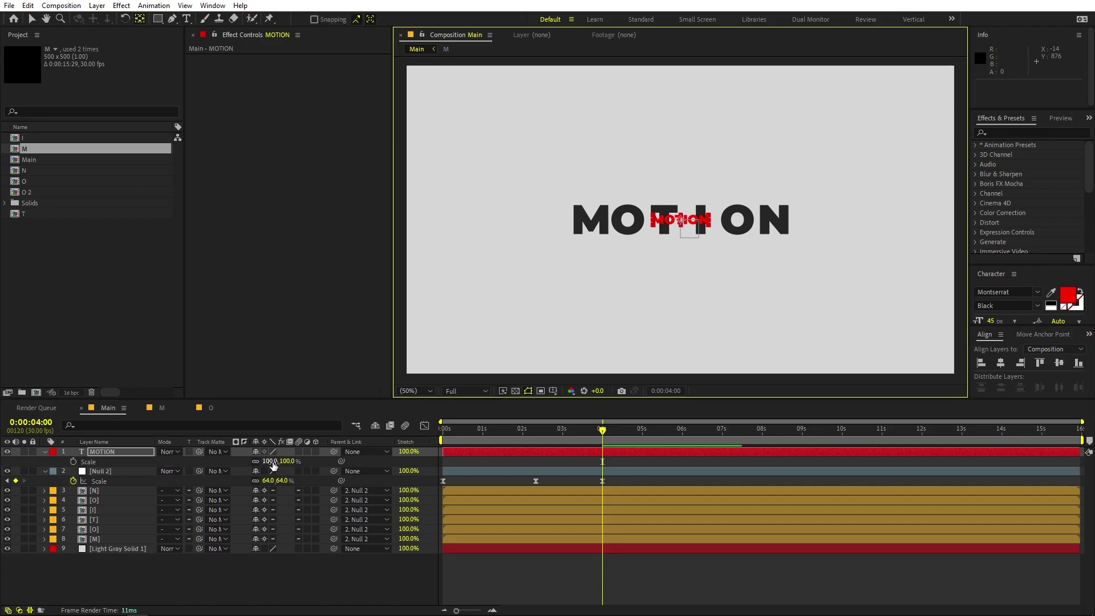
left_click_drag(273, 464, 778, 340)
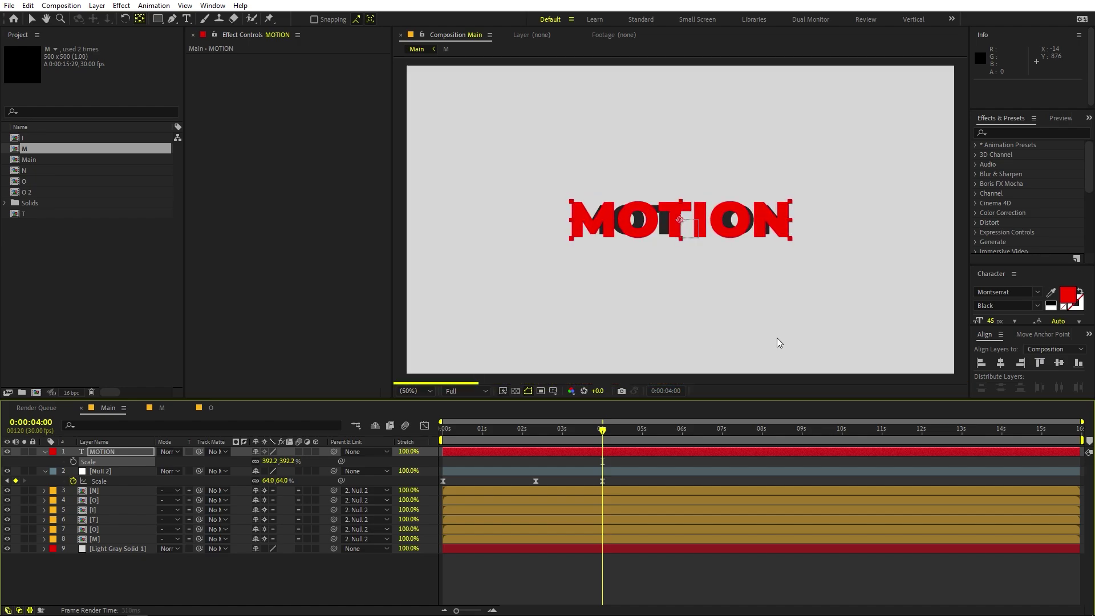
Step: Set the null's Scale at 0:00:04:00 to 76.6% so the letter tiles match the red text's height
left_click(563, 474)
left_click_drag(272, 480, 336, 473)
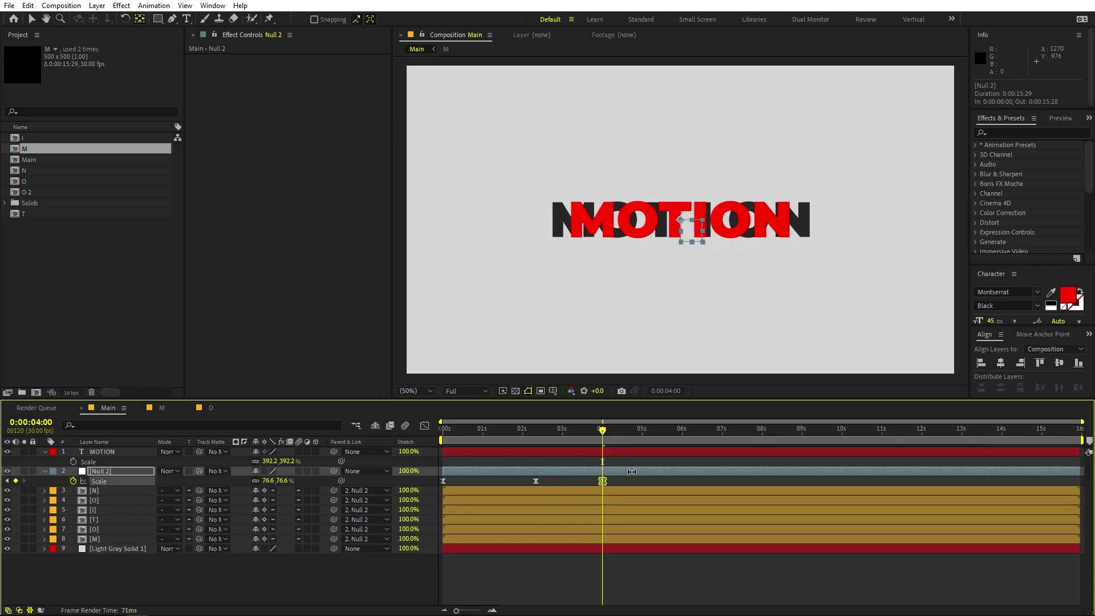
scroll(798, 164, "down", 2)
key("period")
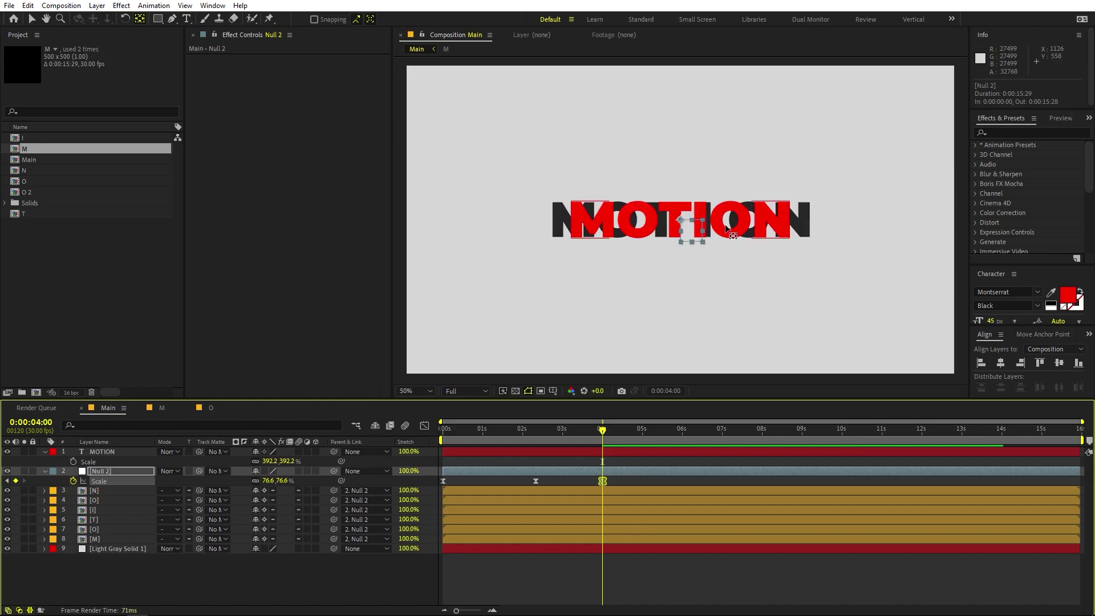
Step: Add Position keyframes to all six letter layers at 0:00:02:10
key("v")
key("j")
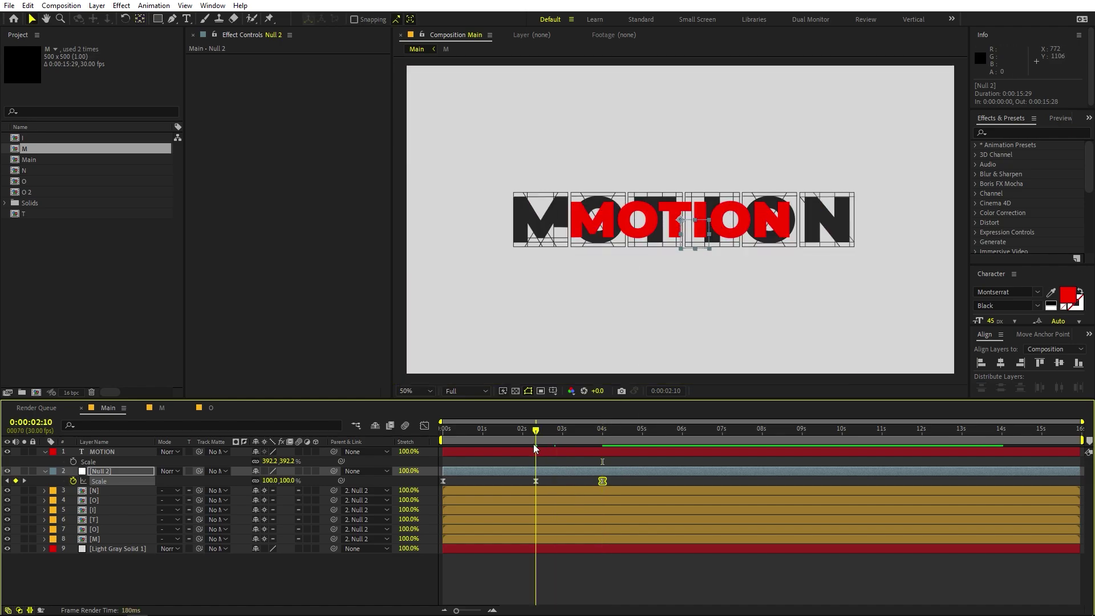
left_click(532, 490)
left_click(532, 539, "shift")
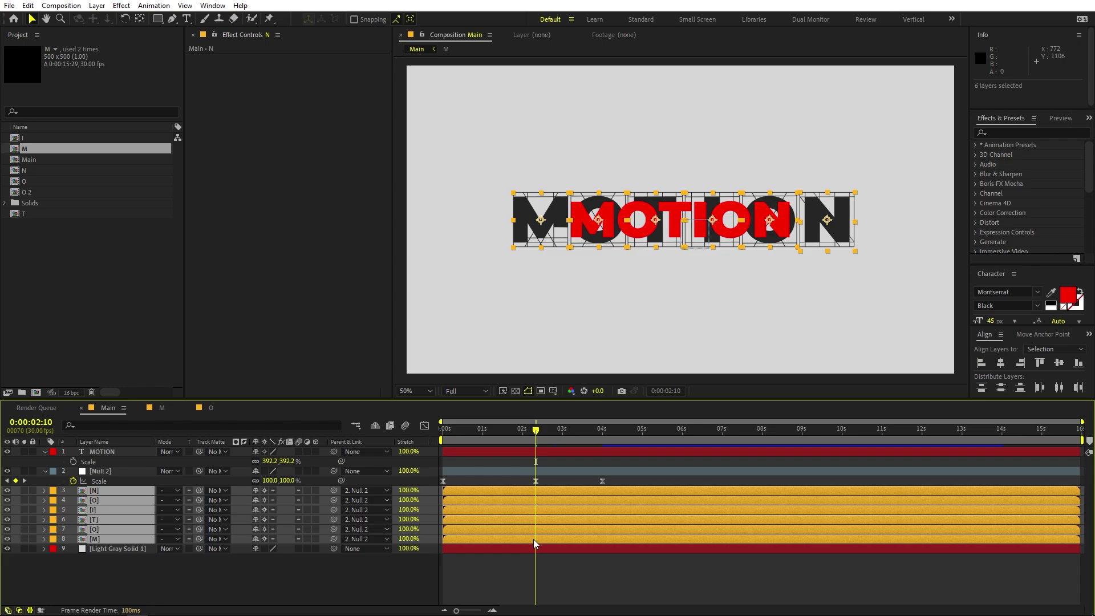
key("p")
left_click(73, 500)
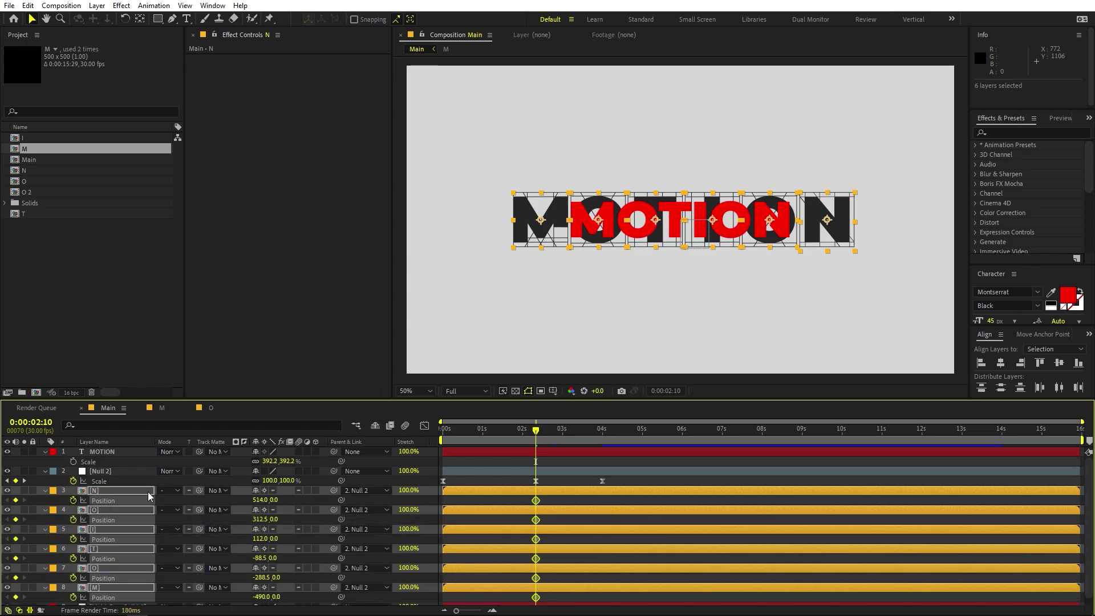
Step: At 0:00:04:00, move the M layer onto the red M with Position -404.5, 0
left_click_drag(598, 434, 611, 434)
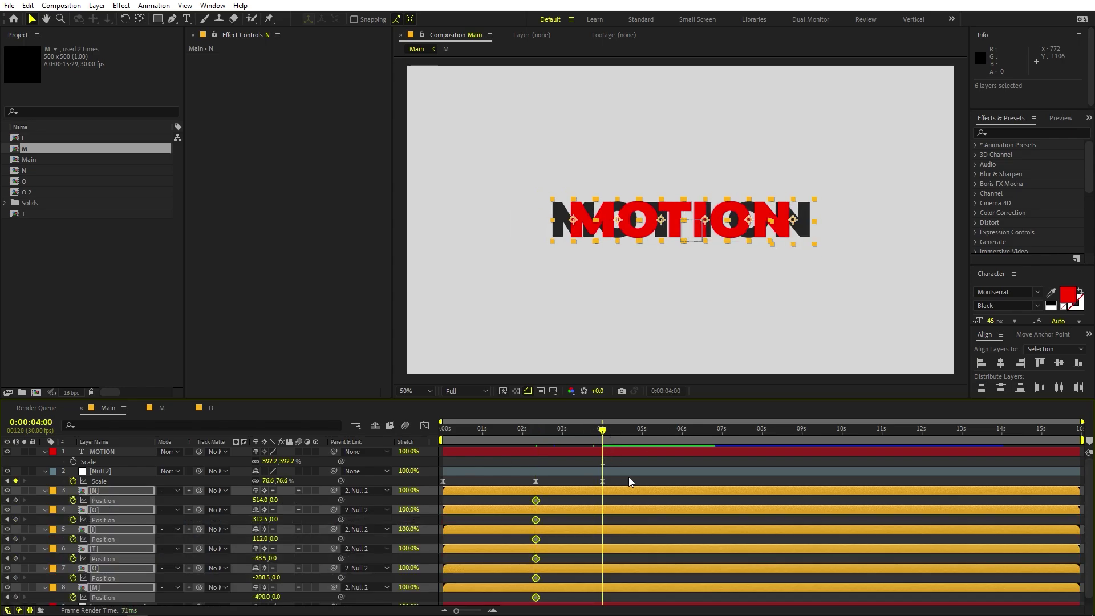
left_click(628, 477)
scroll(622, 541, "down", 1)
left_click(618, 582)
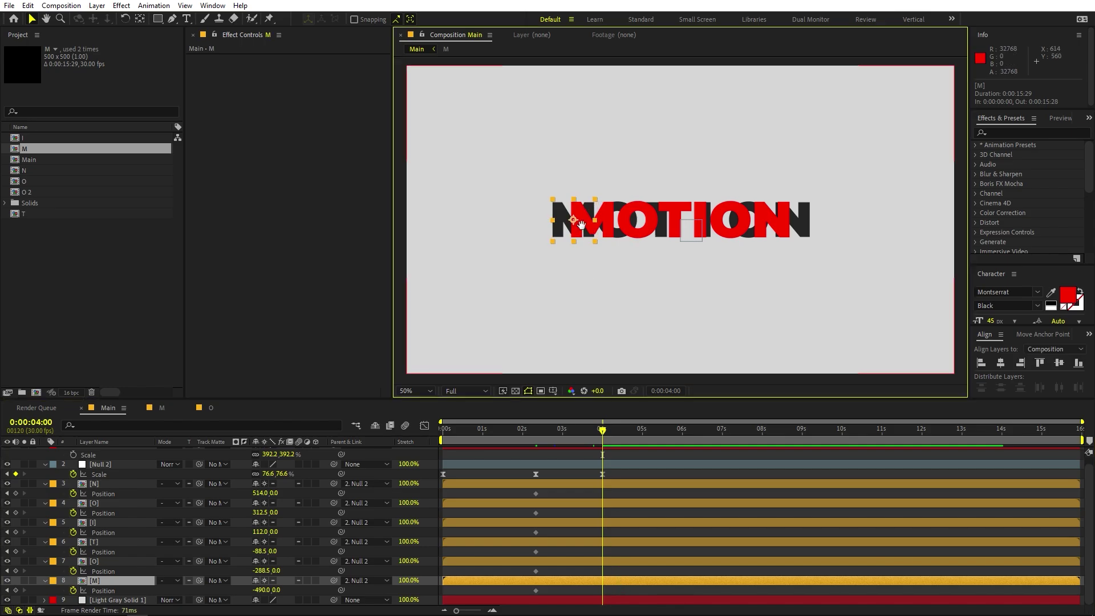
scroll(581, 224, "up", 4)
left_click_drag(628, 208, 743, 320)
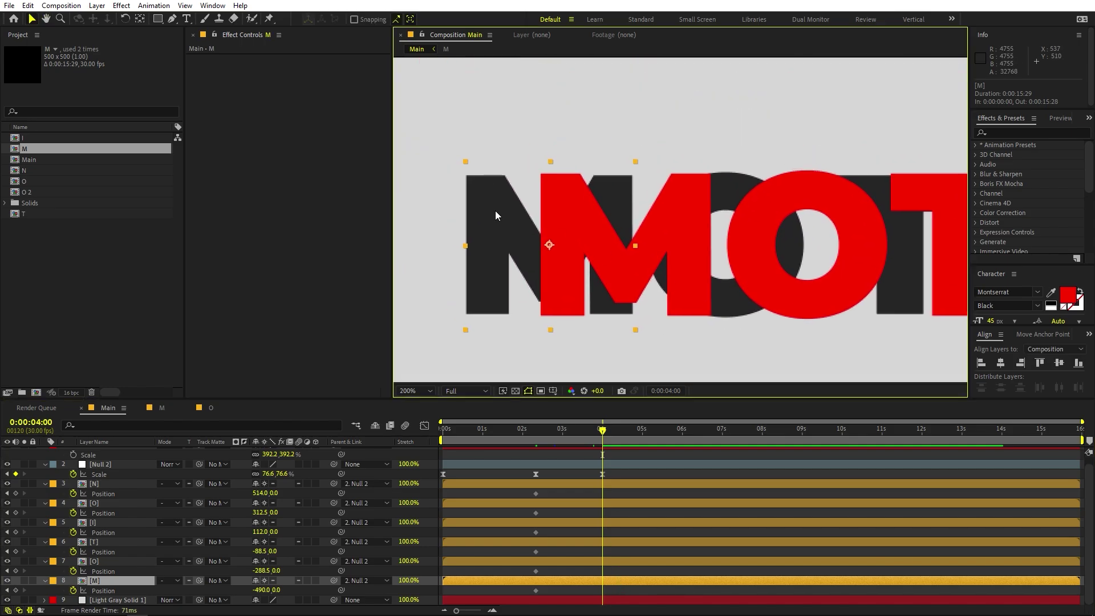
left_click_drag(495, 211, 569, 212)
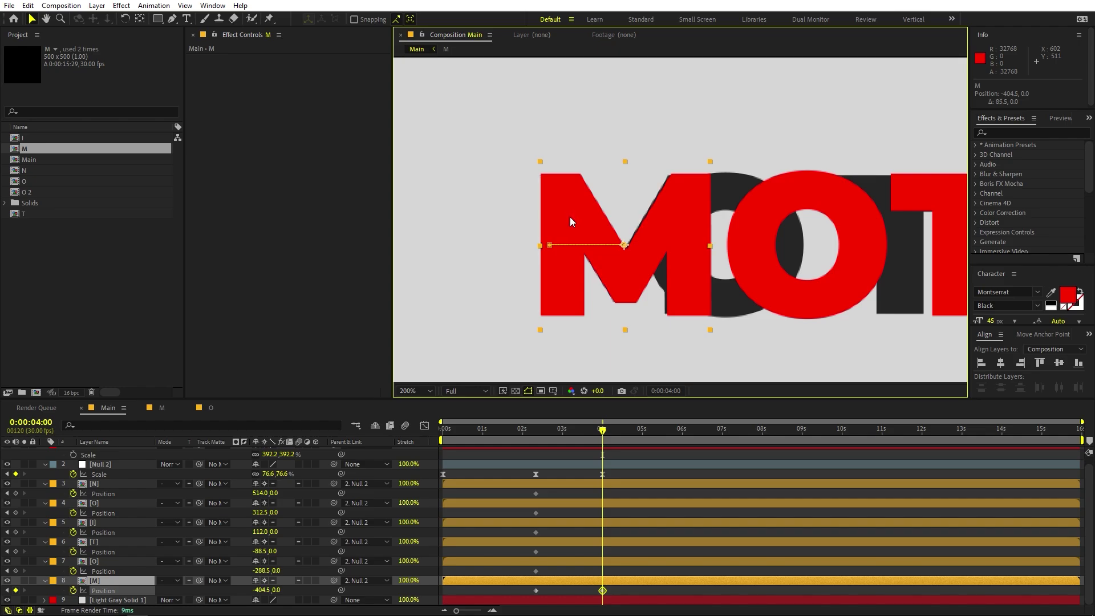
Step: At 0:00:04:00, align the remaining letters to the red text at X positions O -194.5, T -23.2, I 93.7, O 228.9 and N 420
left_click(674, 563)
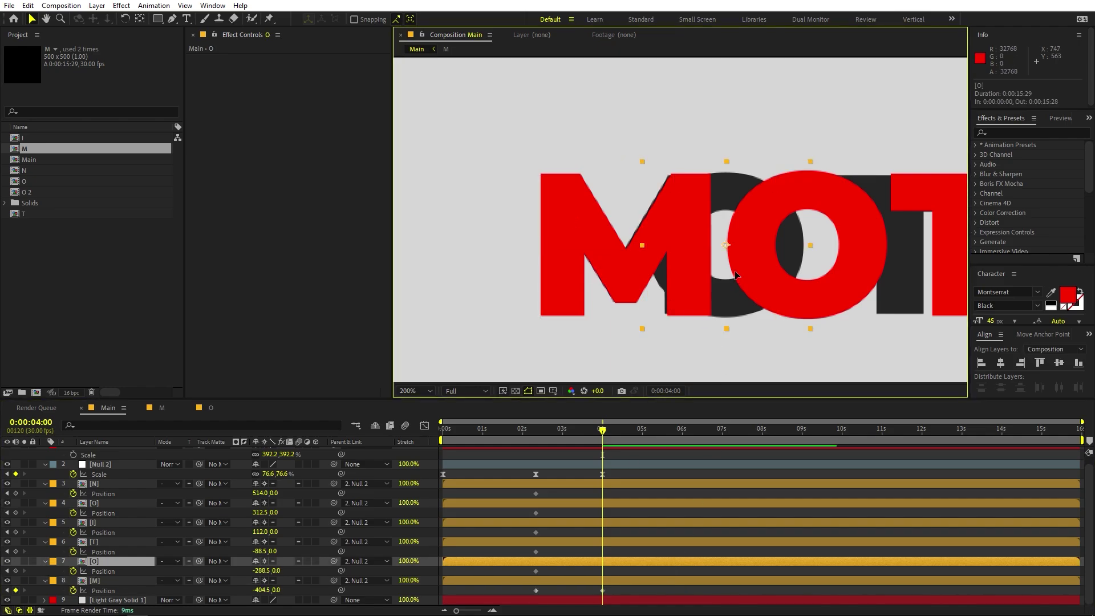
left_click_drag(735, 275, 570, 252)
left_click(546, 540)
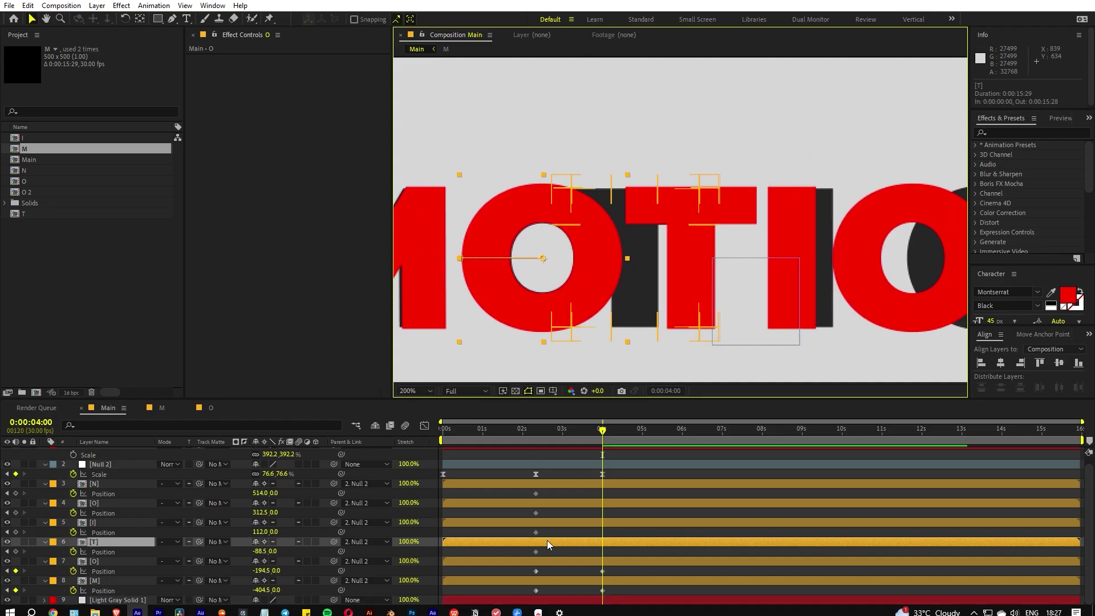
left_click_drag(640, 255, 798, 285)
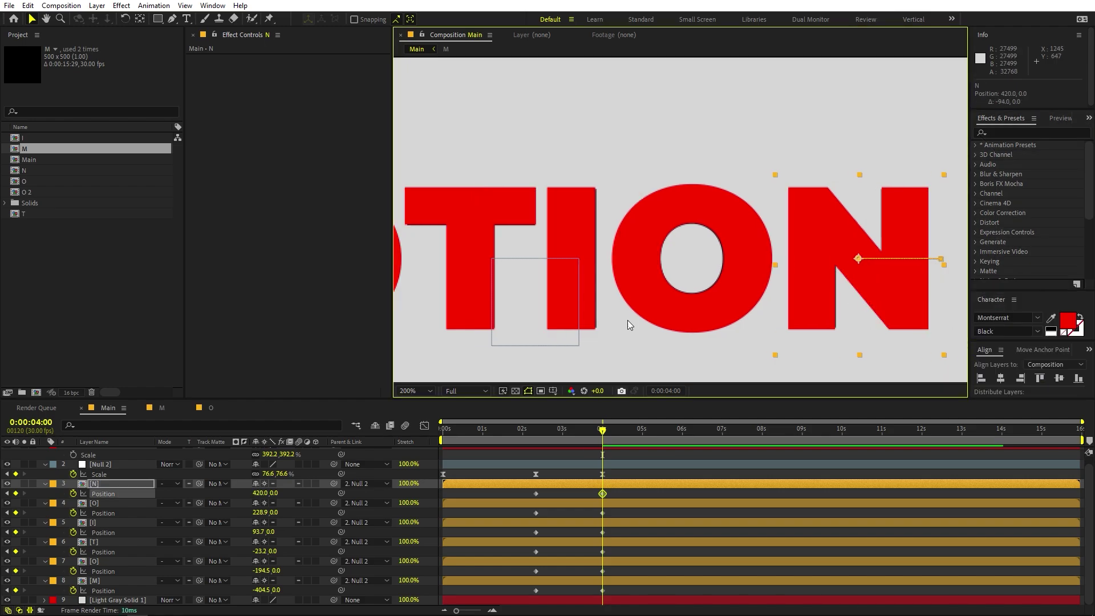
scroll(631, 321, "down", 2)
left_click_drag(547, 255, 632, 254)
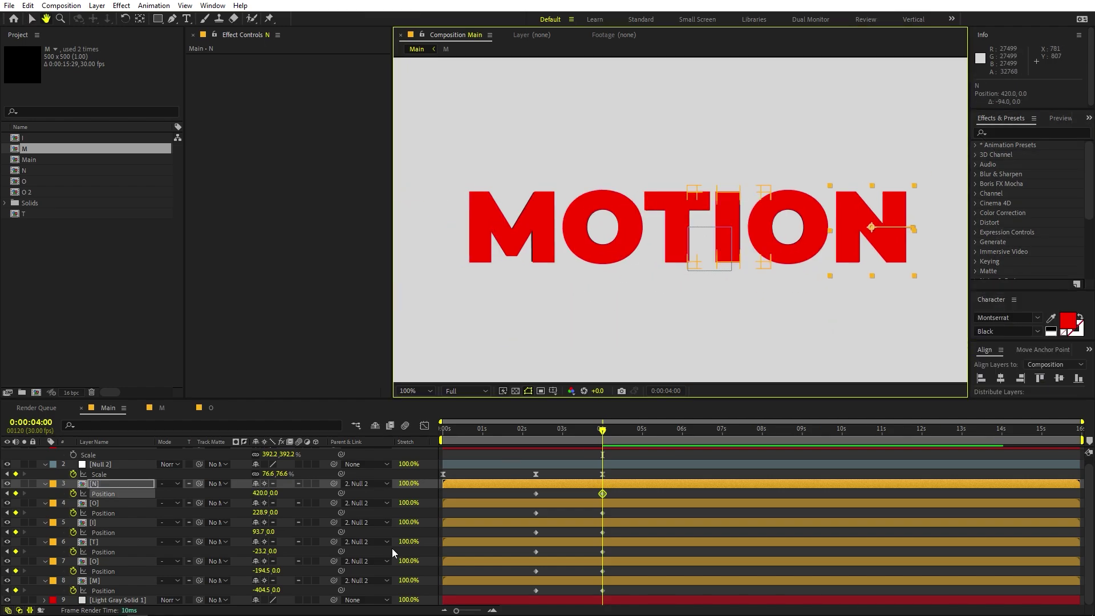
Step: Delete the red MOTION guide text layer
scroll(103, 465, "up", 1)
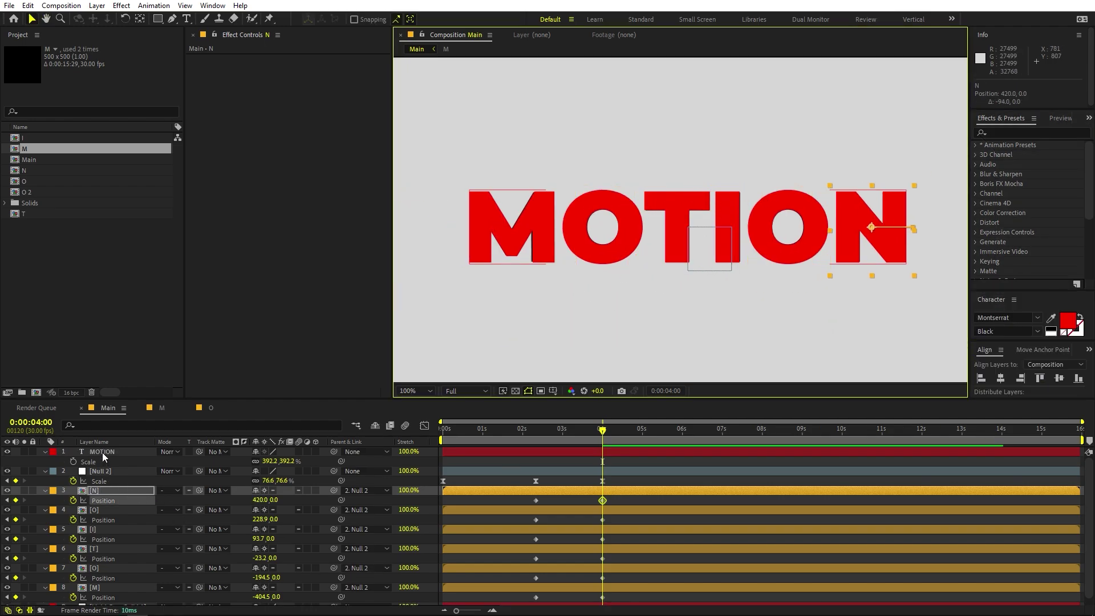
left_click(104, 454)
key("Delete")
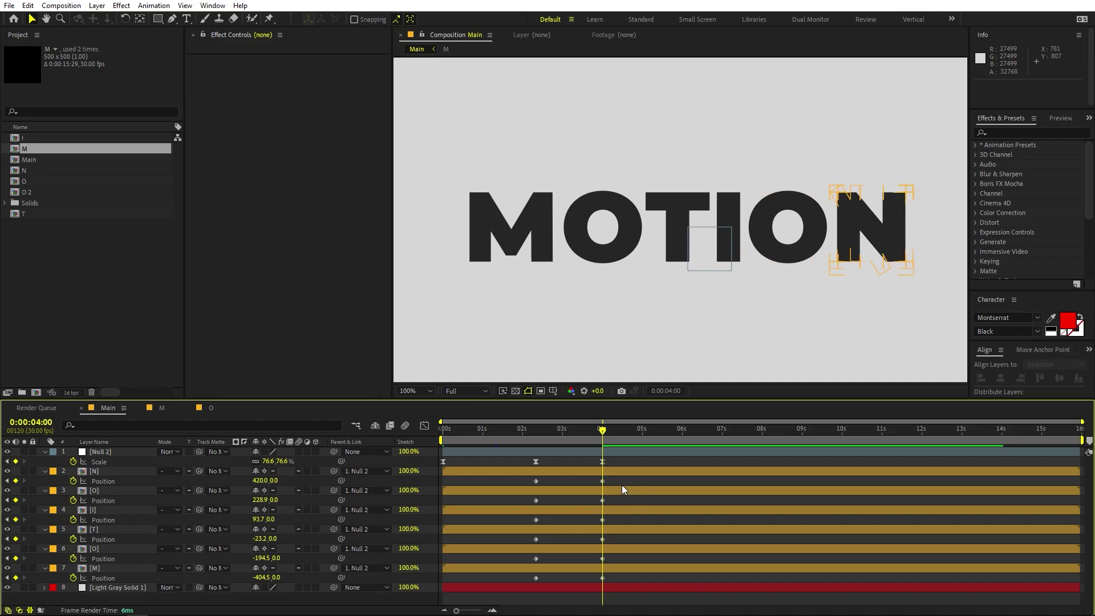
Step: Easy-ease the letters' Position keyframes and lengthen both ease handles to about a third in the speed graph, including the null's last two Scale keyframes
left_click_drag(622, 490, 515, 576)
key("F9")
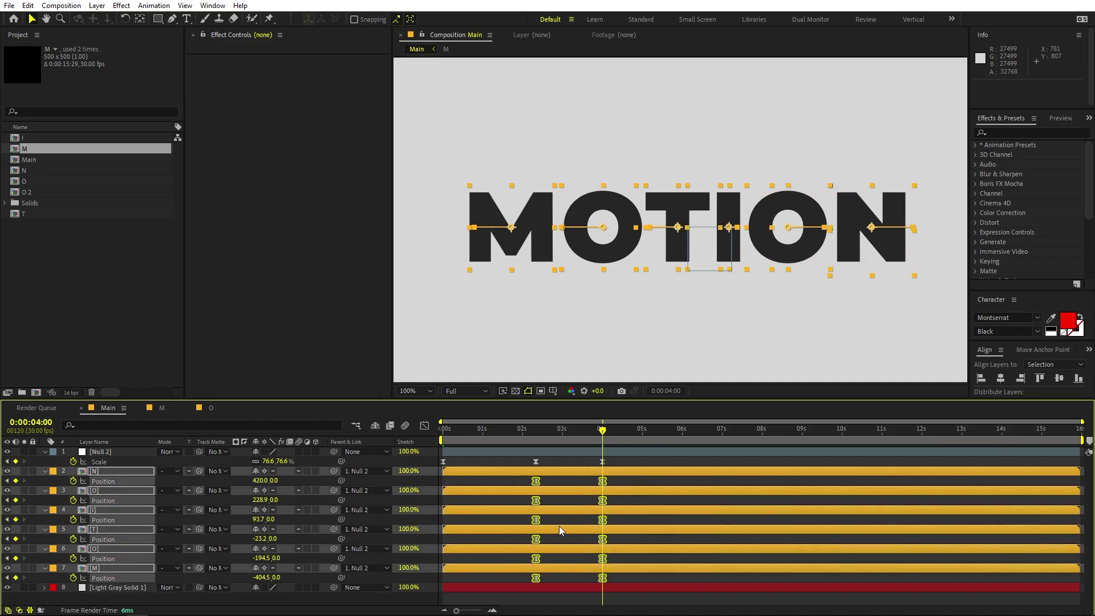
left_click_drag(614, 463, 522, 582)
left_click(425, 426)
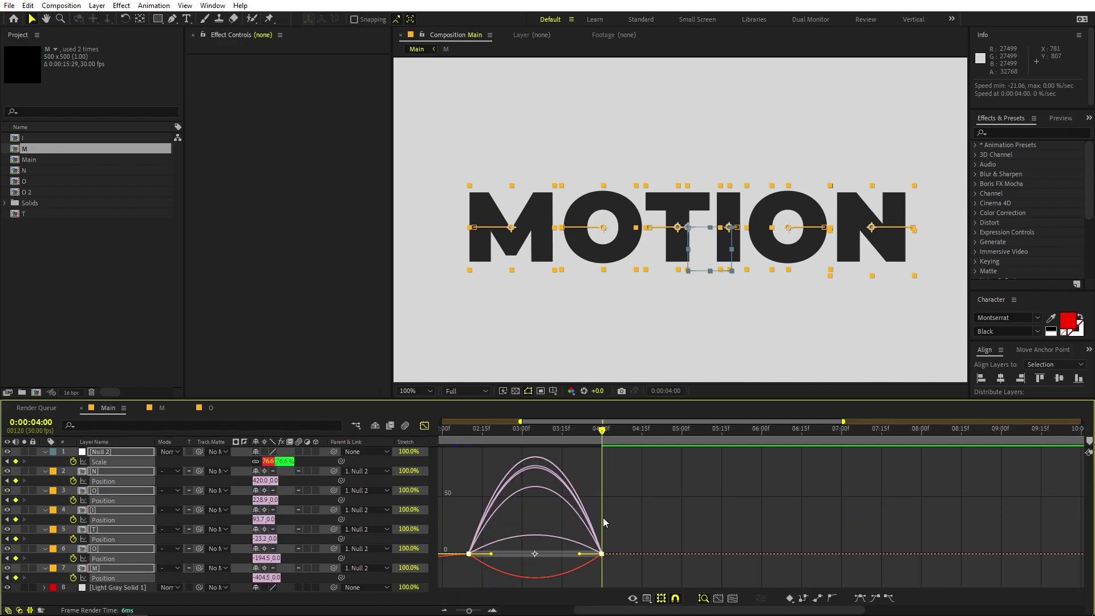
scroll(736, 501, "left", 5)
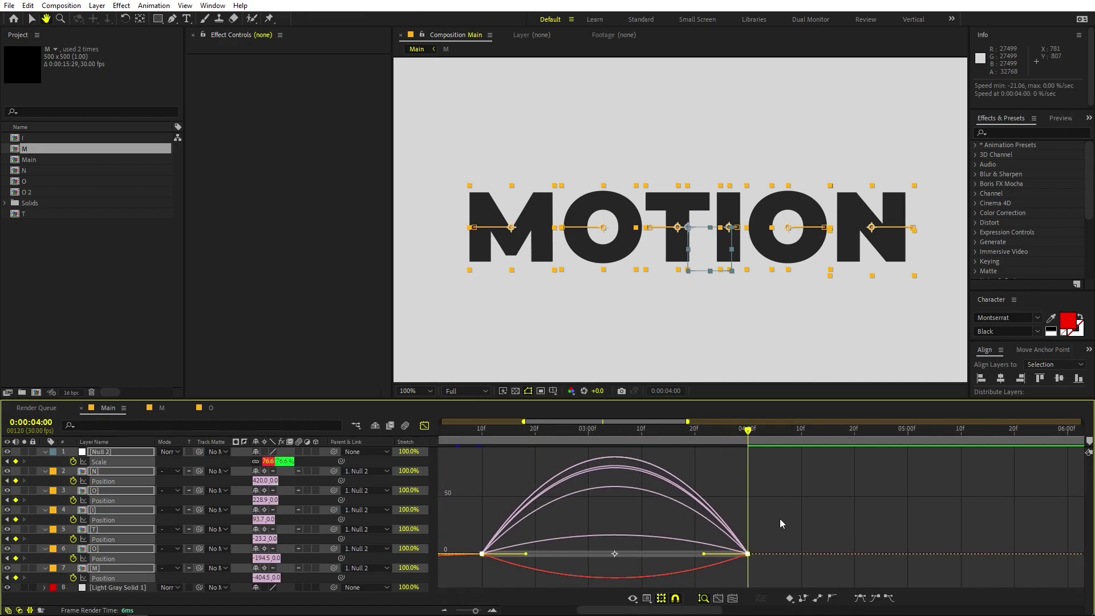
left_click_drag(779, 520, 648, 553)
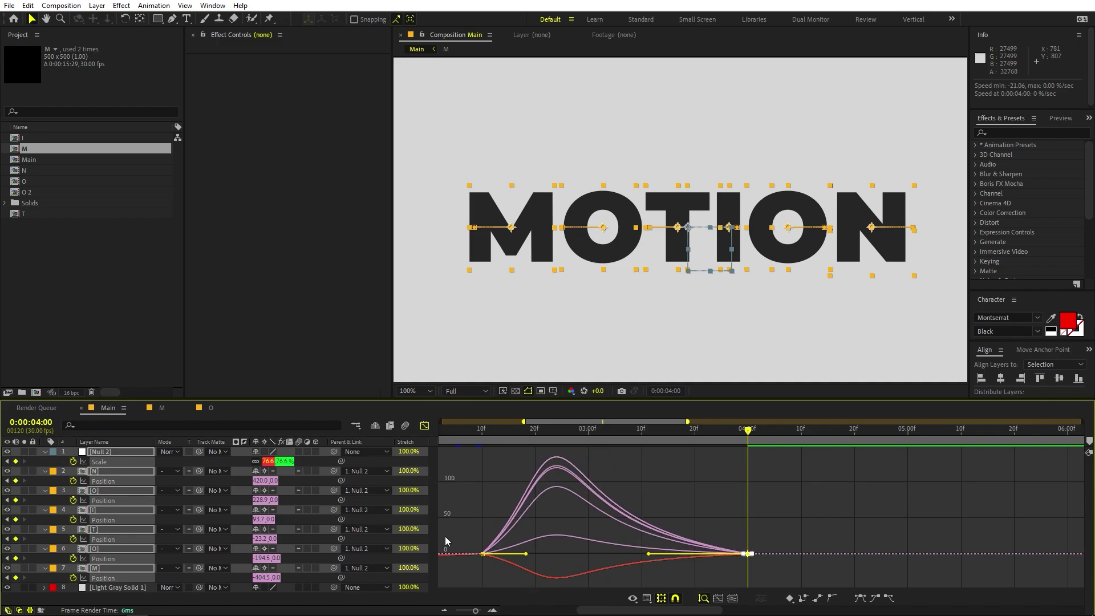
left_click_drag(473, 536, 568, 554)
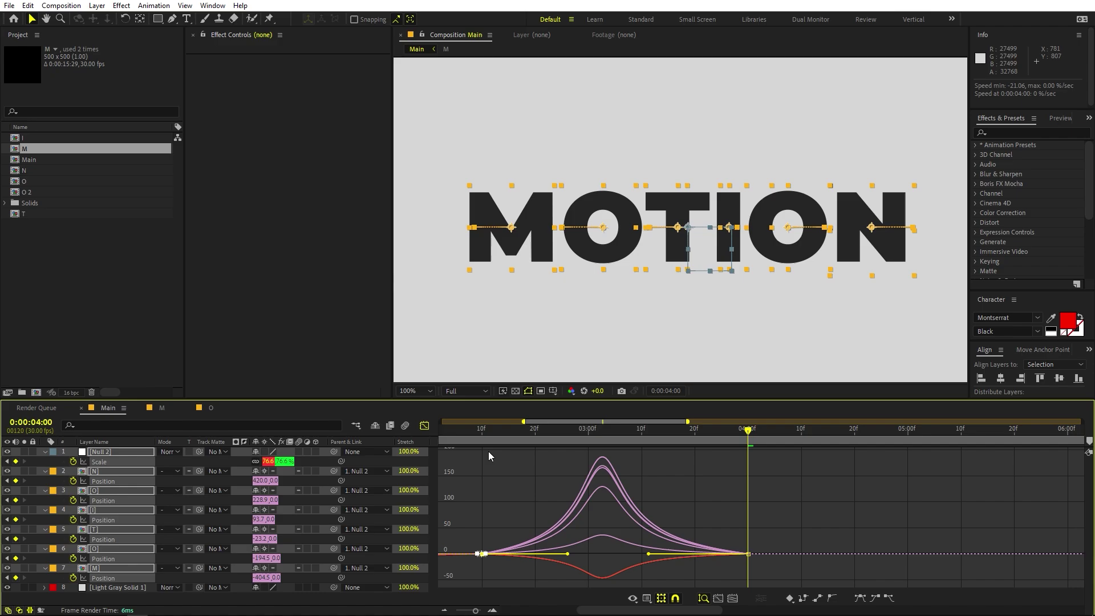
Step: Preview the animation from 0:00:00:00 in the layer-bar view with the whole frame visible, and scrub on to 0:00:08:26
left_click_drag(495, 432, 348, 464)
scroll(628, 513, "down", 5)
key("Home")
key("shift+F3")
key("shift+slash")
key("space")
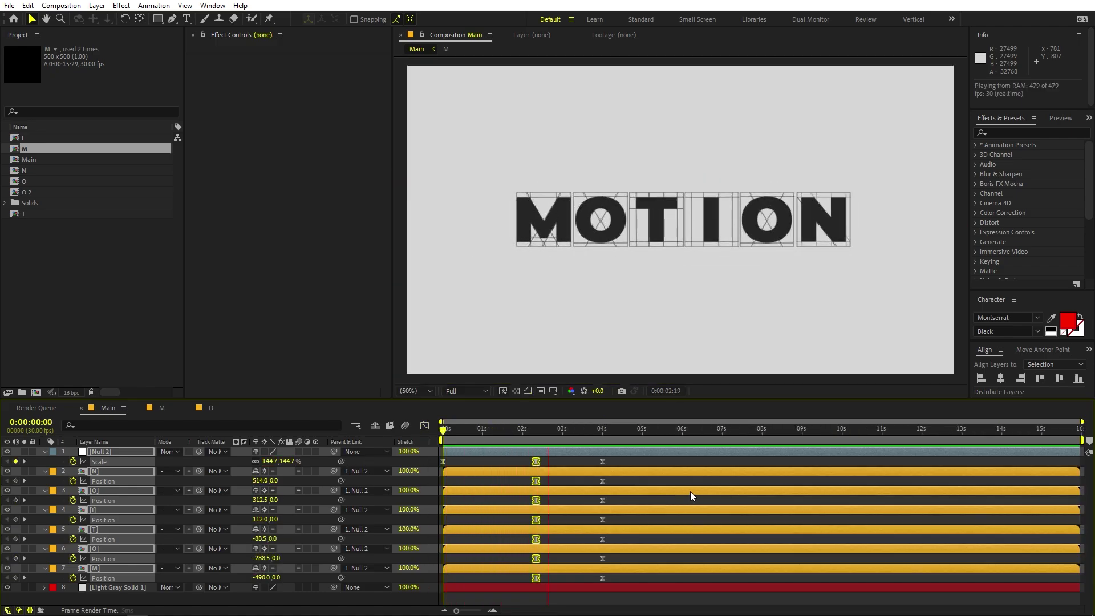
key("space")
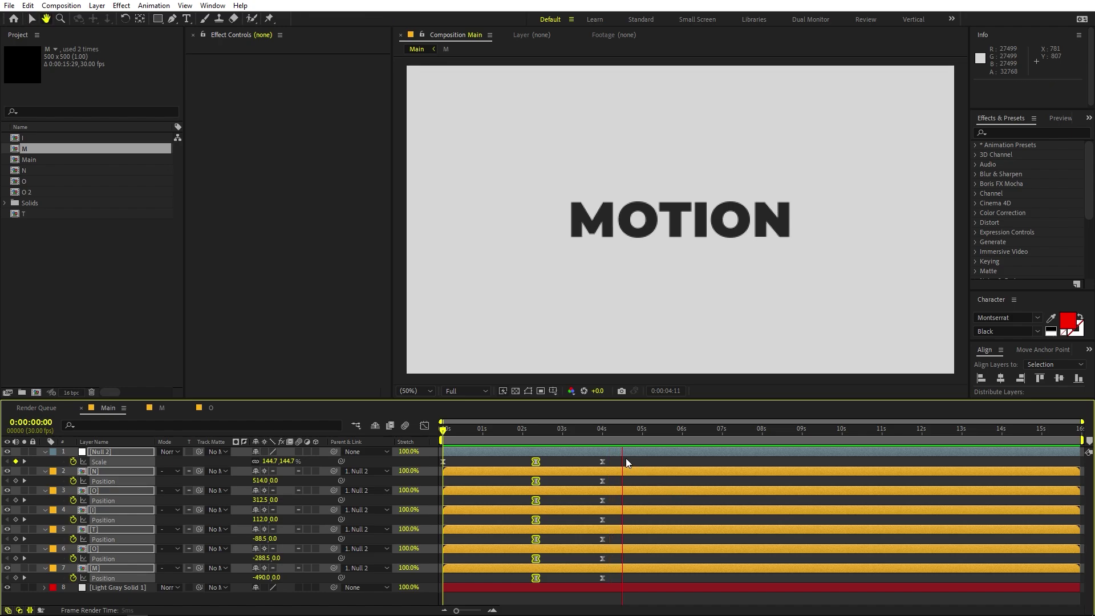
left_click(679, 463)
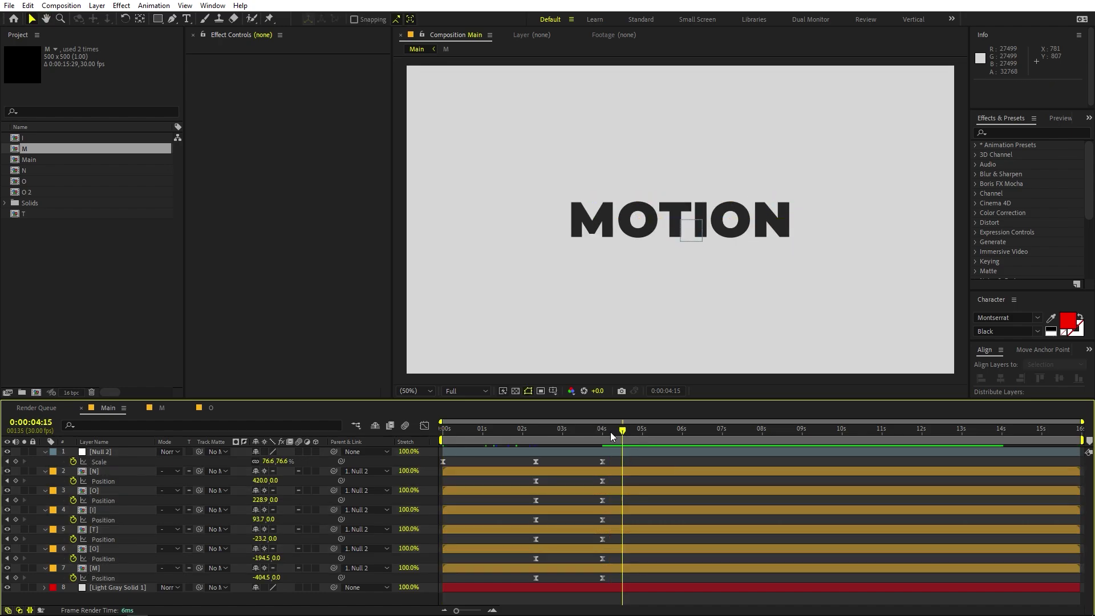
left_click_drag(611, 436, 666, 473)
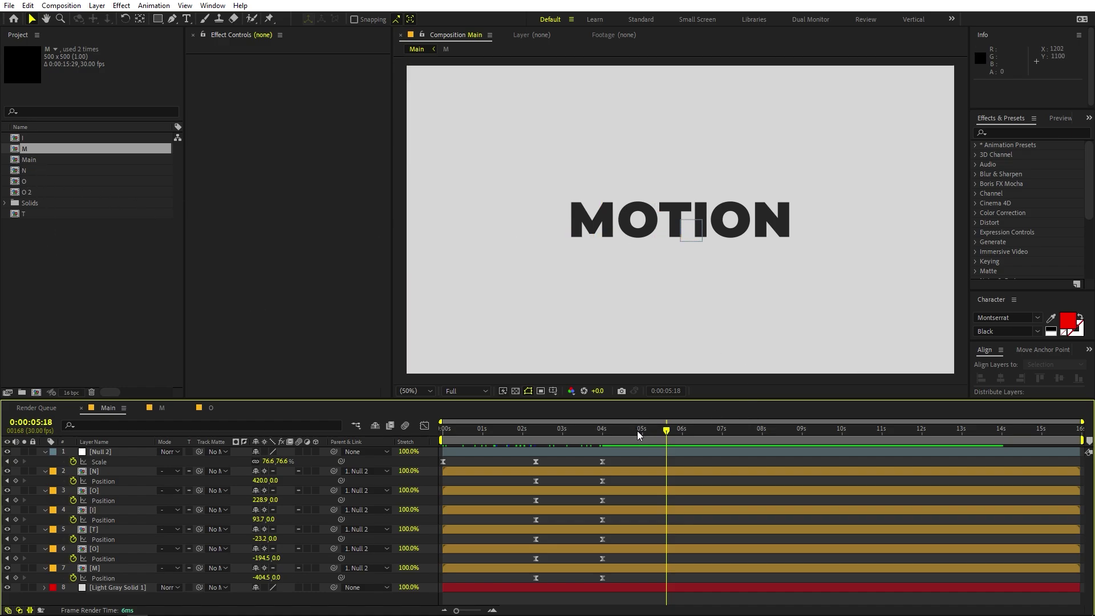
left_click_drag(654, 429, 798, 429)
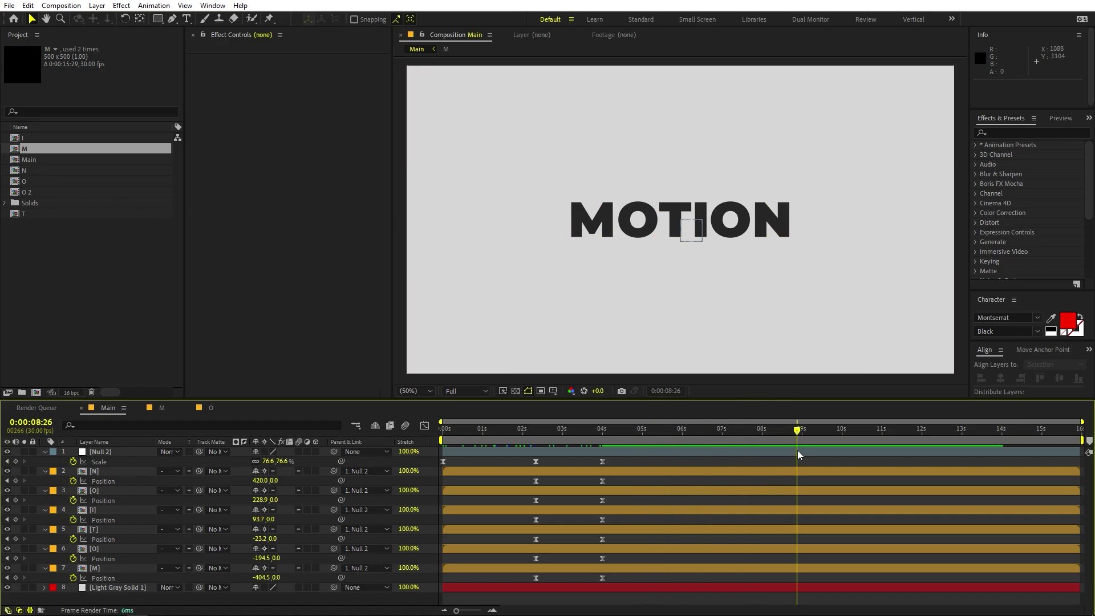